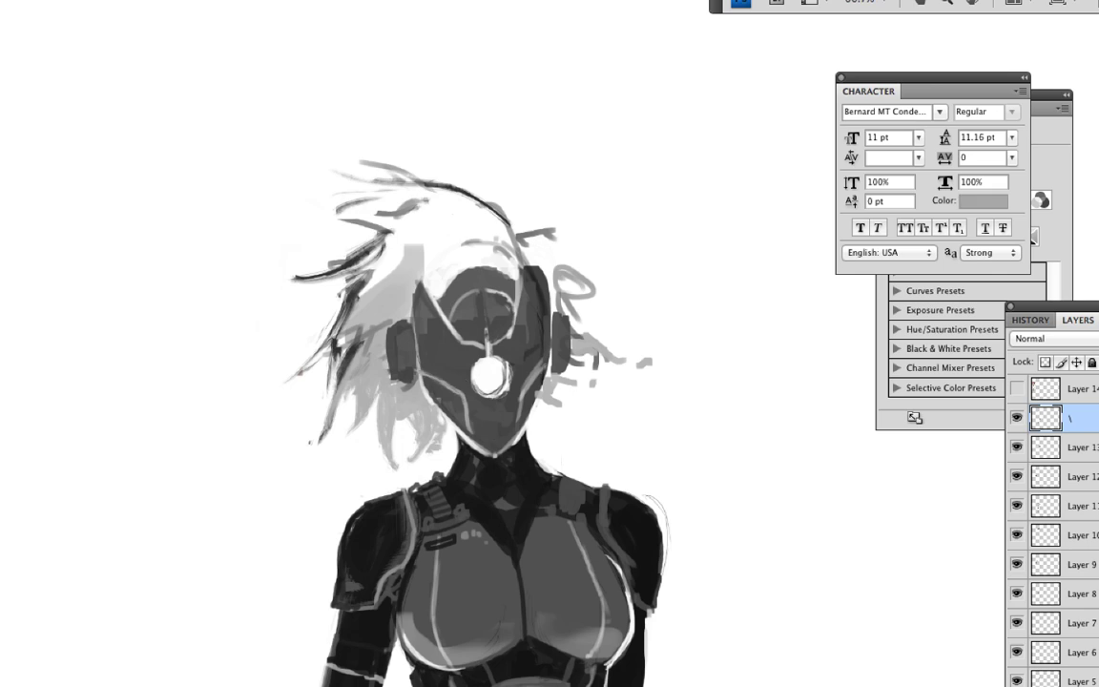
Sketch the helmet's side profile beside the front view, with face plate, jaw piece and a round ear disc
drag(461, 387, 164, 334)
drag(563, 252, 536, 376)
mouse_move(576, 247)
mouse_down()
mouse_move(616, 220)
mouse_move(666, 242)
mouse_up()
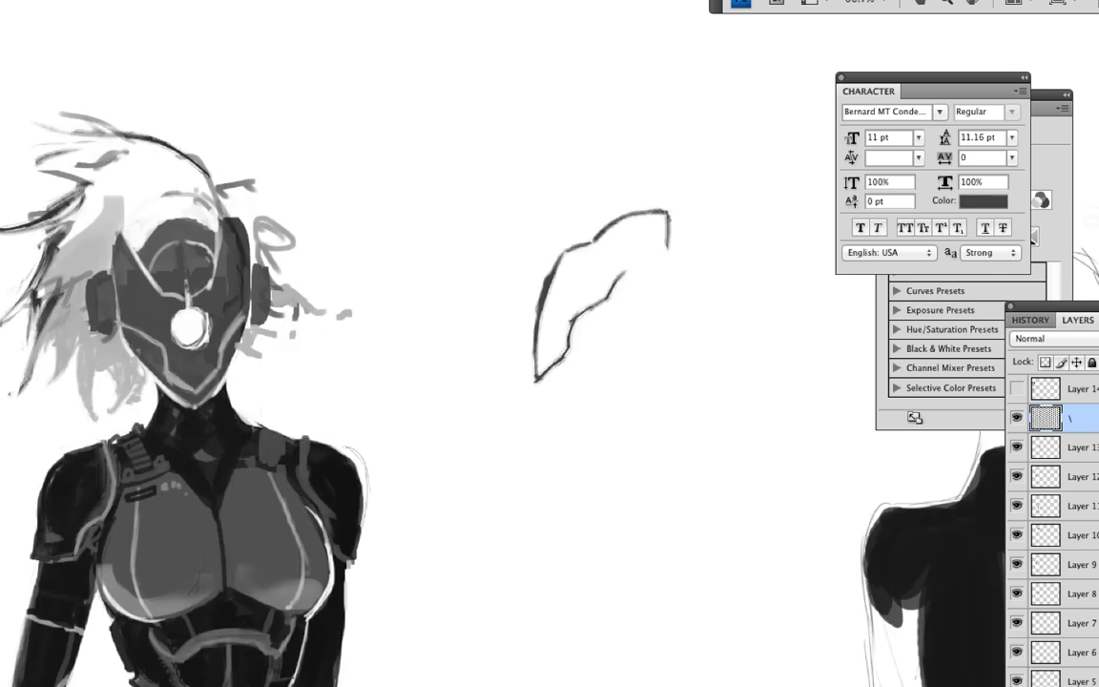
drag(549, 377, 620, 348)
mouse_move(543, 411)
mouse_down()
mouse_move(616, 353)
mouse_move(693, 340)
mouse_up()
drag(553, 243, 611, 319)
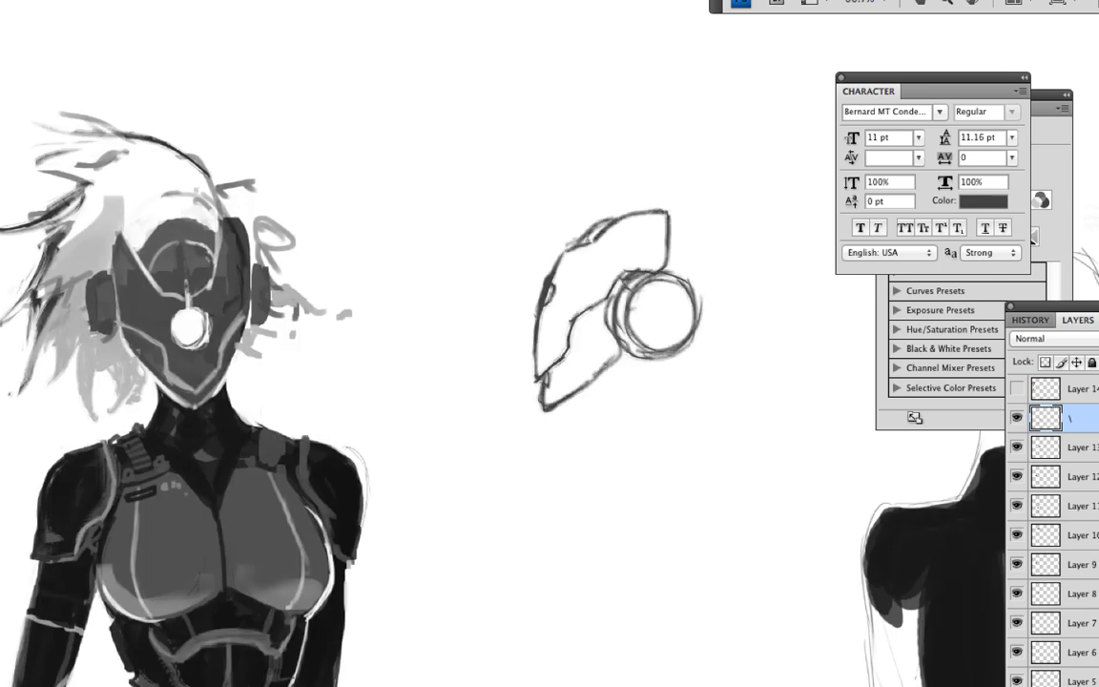
Add loose hair strands, jaw detail and neck lines to the side-view head sketch
drag(539, 205, 706, 158)
drag(659, 200, 763, 348)
drag(620, 282, 749, 372)
drag(568, 393, 616, 431)
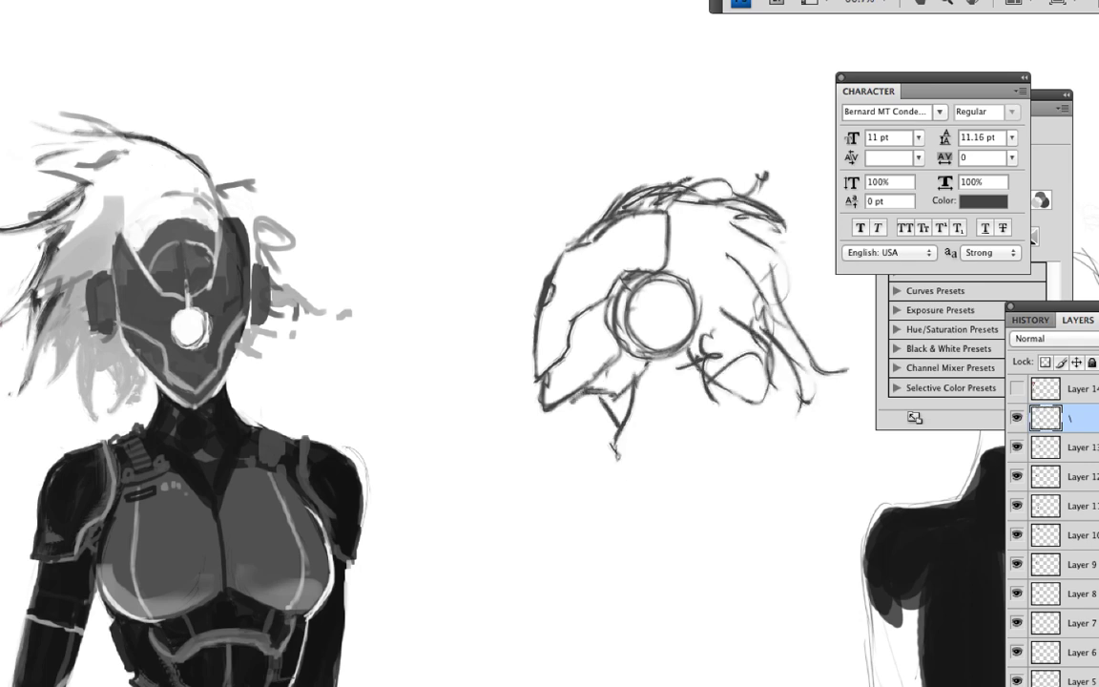
drag(615, 384, 629, 463)
drag(668, 360, 654, 441)
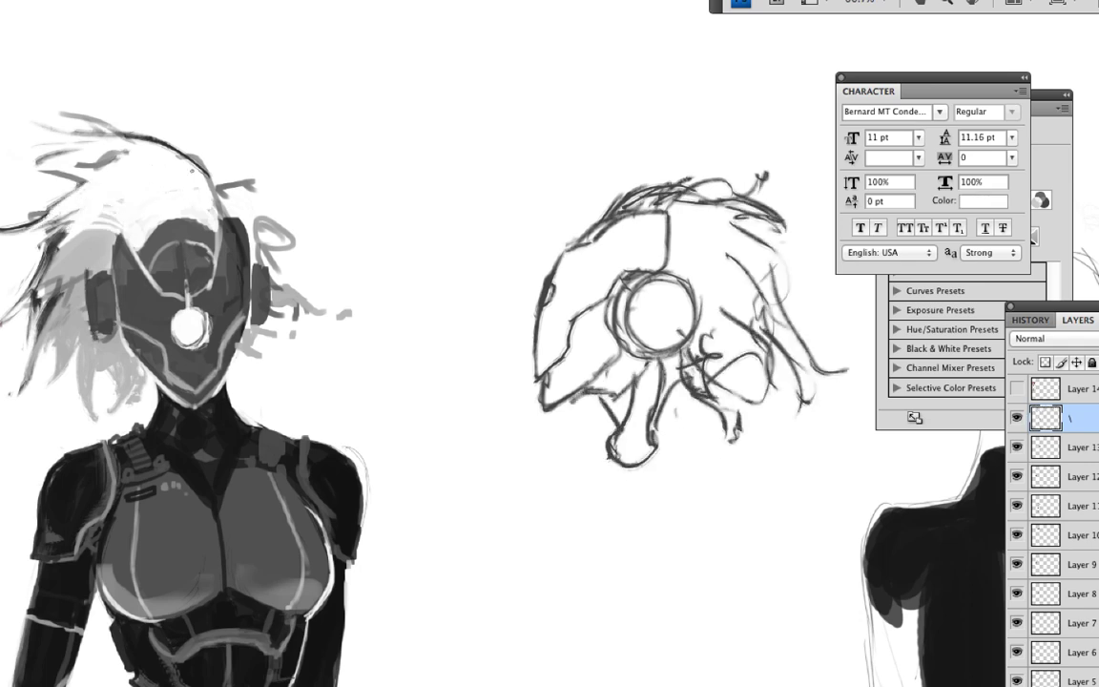
Fill out the front-view hair with white on the crown and grey strands along its outer edge
drag(143, 134, 215, 196)
mouse_move(220, 143)
mouse_down()
mouse_move(205, 200)
mouse_move(268, 224)
mouse_move(277, 248)
mouse_up()
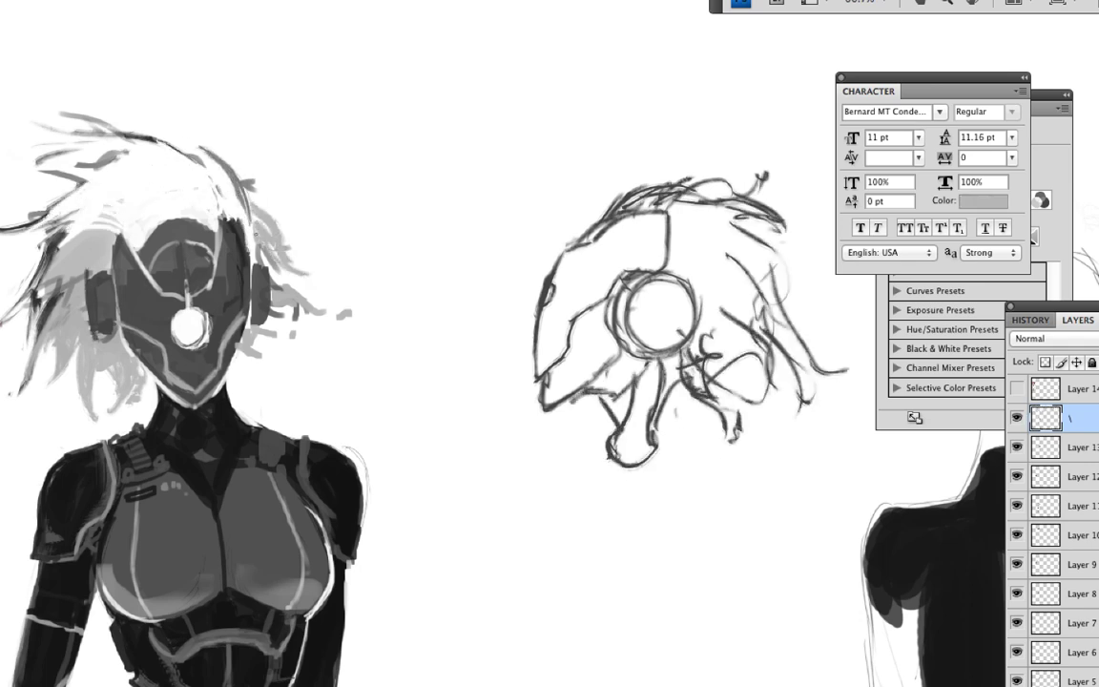
Pick the 1000 px ring-shaped brush and stamp a detailed ring around the white lens on the face mask
key(ctrl+plus)
right_click(367, 172)
scroll(534, 429, down, 3)
click(448, 413)
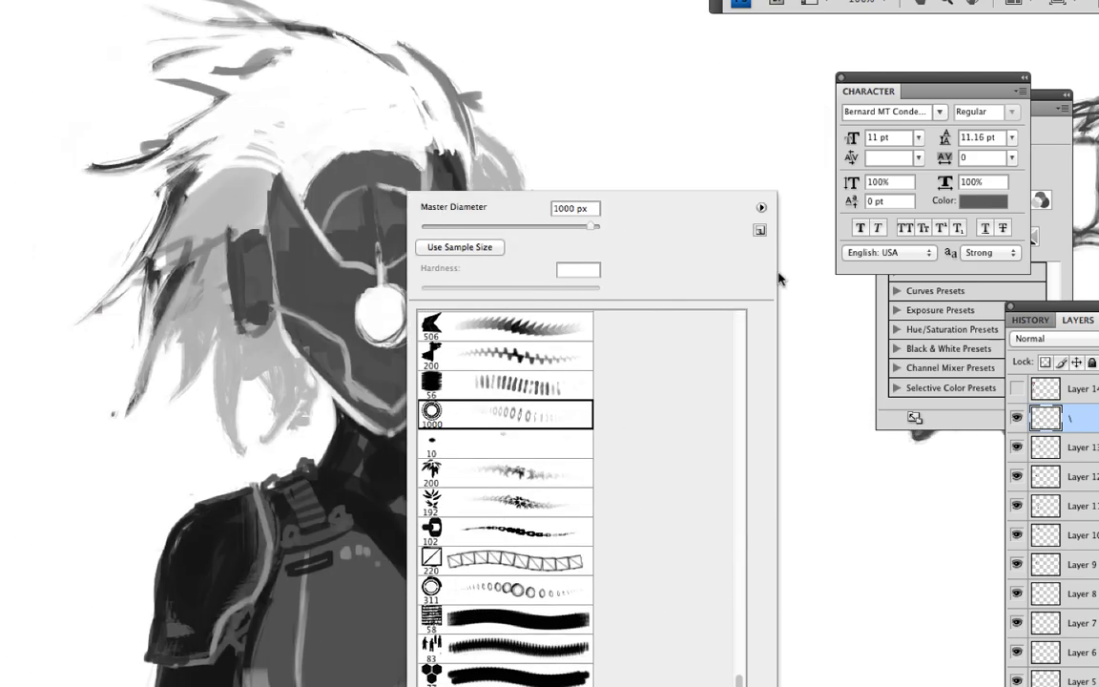
key(Return)
click(383, 314)
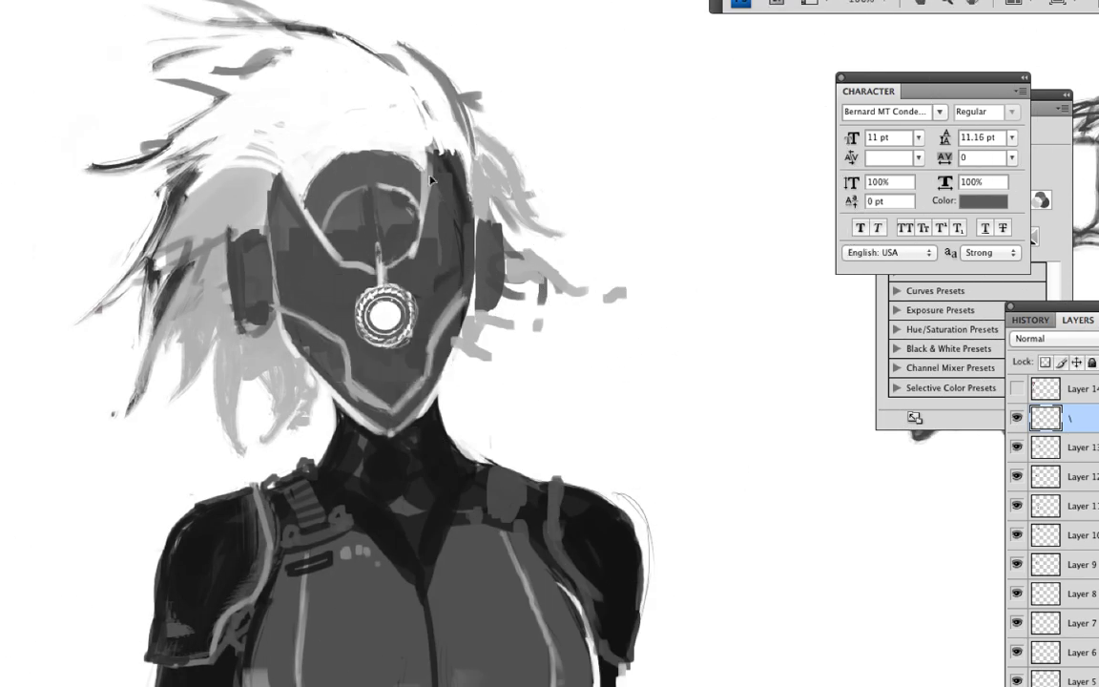
Create a new layer and paint light grey shading along the sides of the face mask, forehead and ear piece
right_click(372, 177)
key(Return)
key(ctrl+shift+alt+n)
key(x)
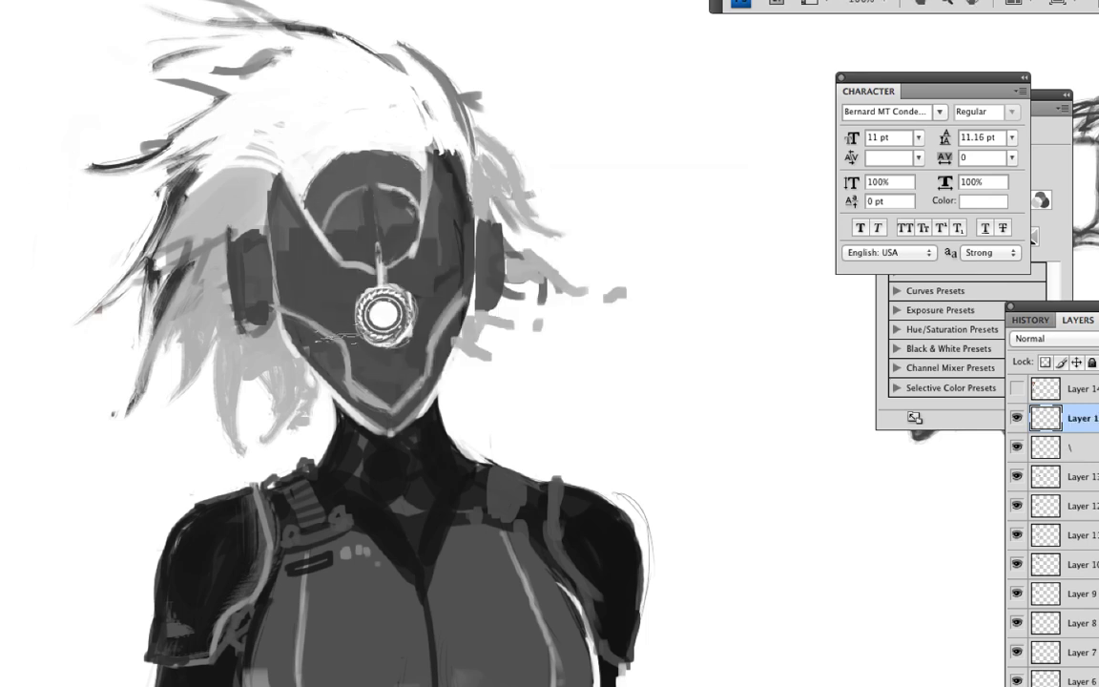
drag(448, 200, 334, 381)
drag(306, 172, 244, 358)
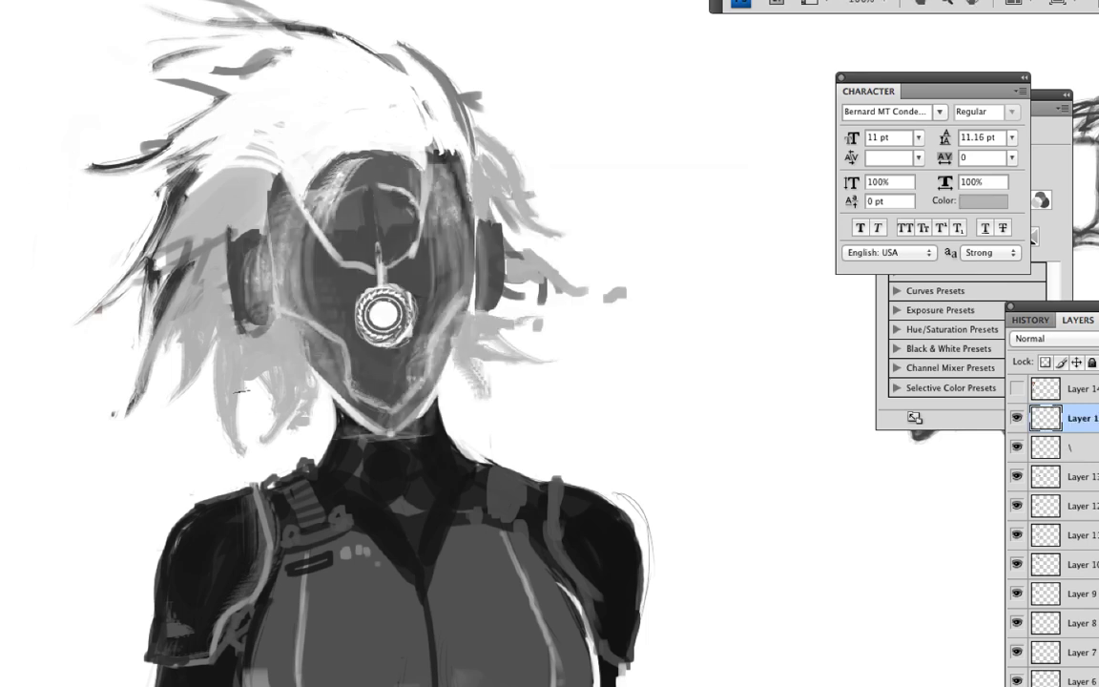
Paint darker strands into the swept-back hair and shade the round forehead dome of the mask
drag(227, 182, 97, 269)
drag(343, 143, 286, 181)
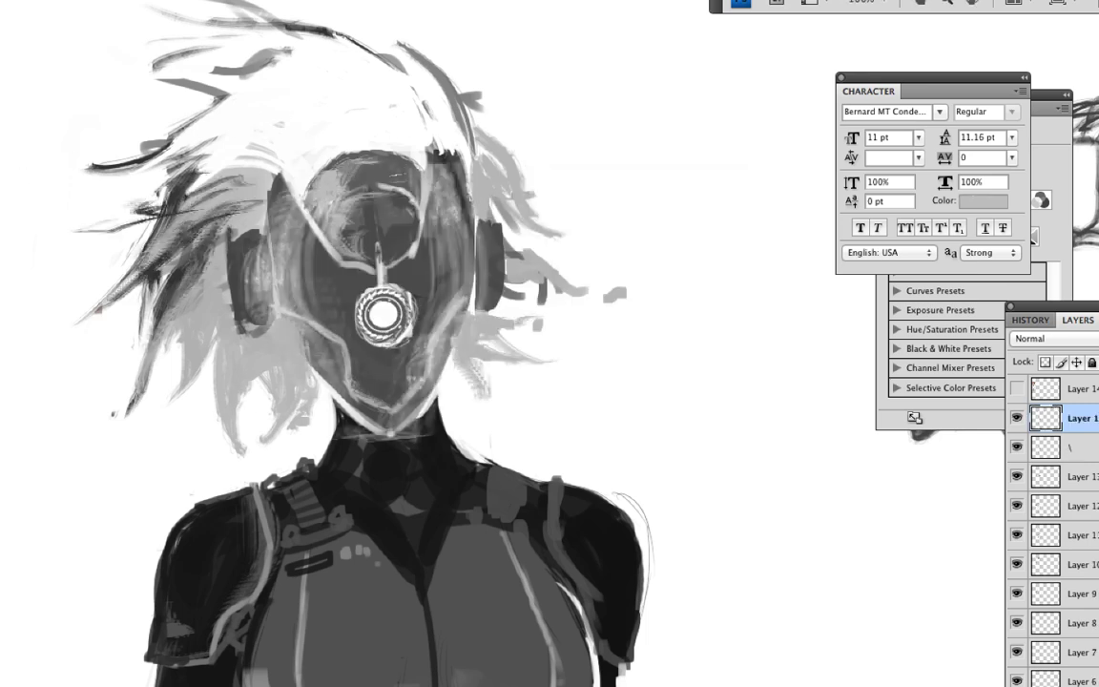
drag(359, 170, 322, 212)
drag(400, 202, 348, 279)
drag(305, 205, 270, 278)
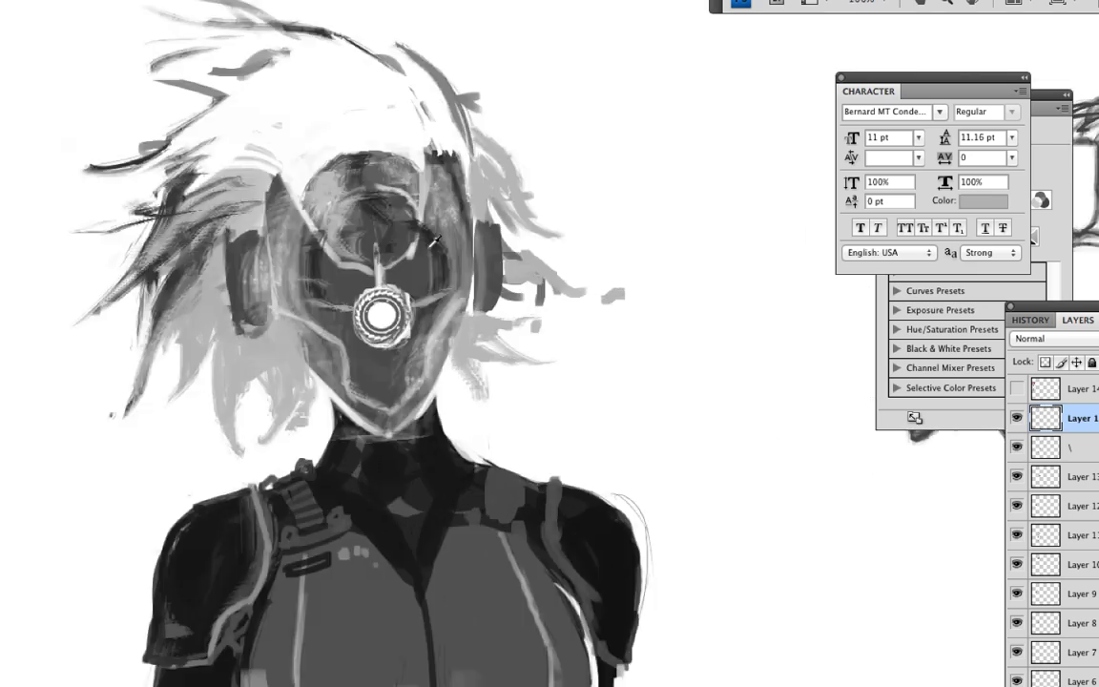
Paint grey neck bands, small black blocks on both shoulders and a dark accent on the mask's cheek
mouse_move(339, 291)
mouse_down()
mouse_move(310, 409)
mouse_move(373, 486)
mouse_up()
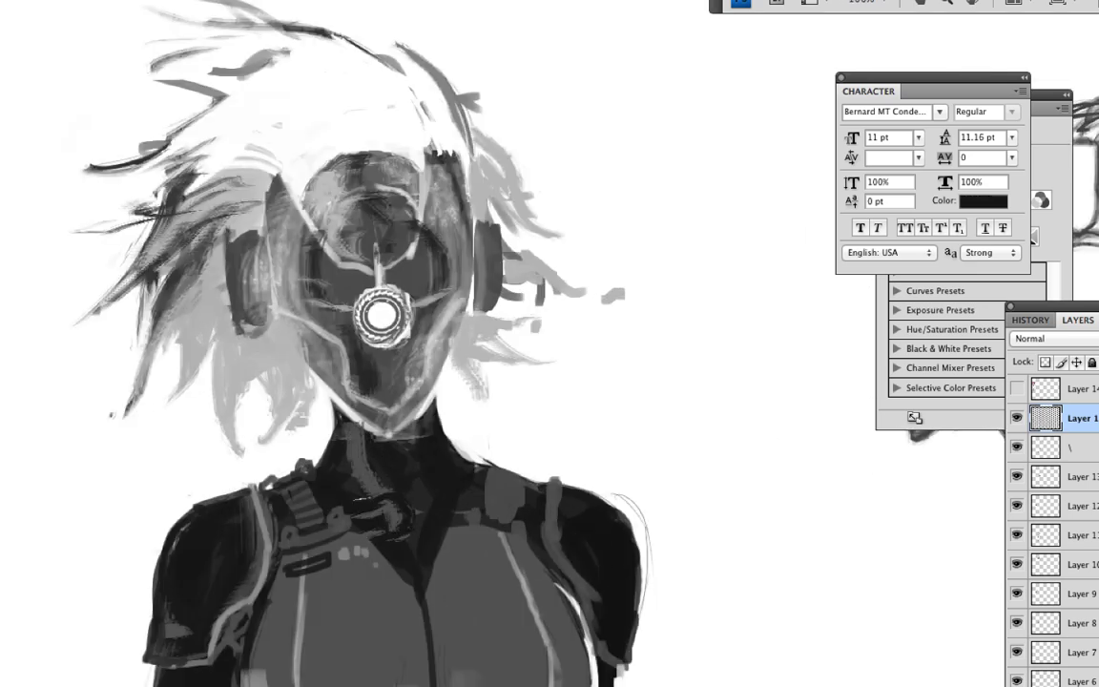
drag(377, 372, 386, 439)
drag(253, 468, 301, 458)
drag(482, 458, 530, 472)
drag(420, 276, 391, 353)
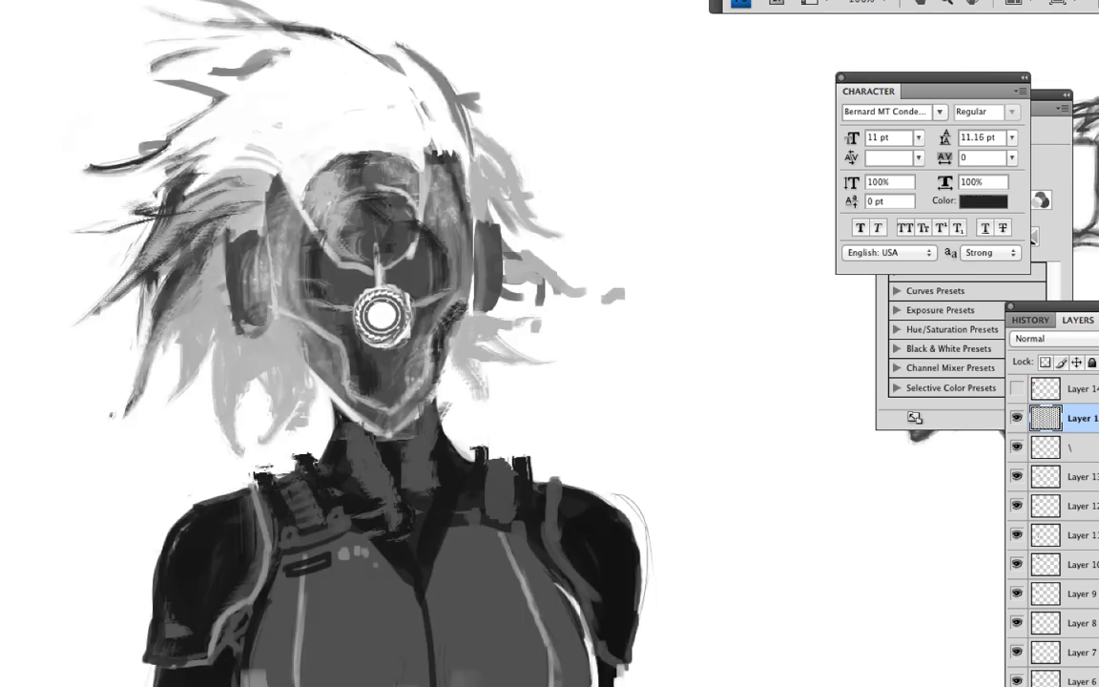
Darken the ear pieces and the swept-back hair behind them, and refine the edges of the face mask
drag(434, 239, 441, 279)
drag(441, 203, 448, 263)
drag(215, 265, 244, 295)
mouse_move(176, 195)
mouse_down()
mouse_move(229, 286)
mouse_move(234, 239)
mouse_move(143, 353)
mouse_up()
mouse_move(214, 224)
mouse_down()
mouse_move(191, 286)
mouse_move(214, 291)
mouse_move(253, 182)
mouse_up()
drag(248, 224, 320, 148)
drag(291, 196, 329, 177)
drag(381, 382, 427, 296)
mouse_move(444, 115)
mouse_down()
mouse_move(439, 219)
mouse_move(347, 106)
mouse_up()
right_click(314, 171)
key(Escape)
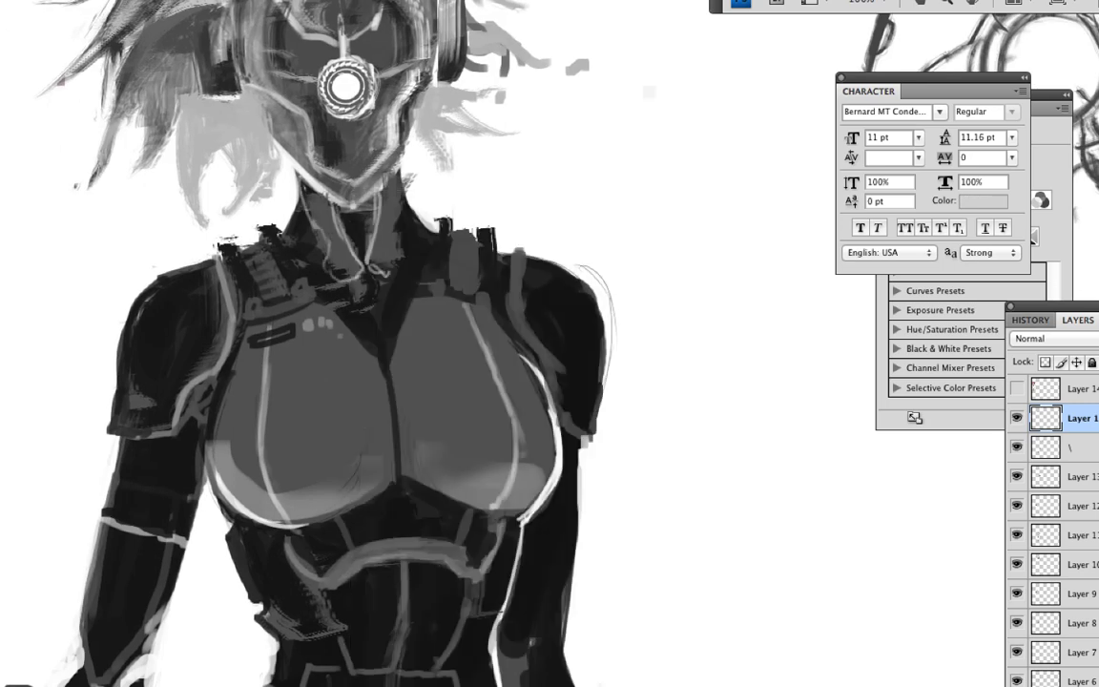
Outline the neck bands in light grey and build up the dark raised collar around them
key(x)
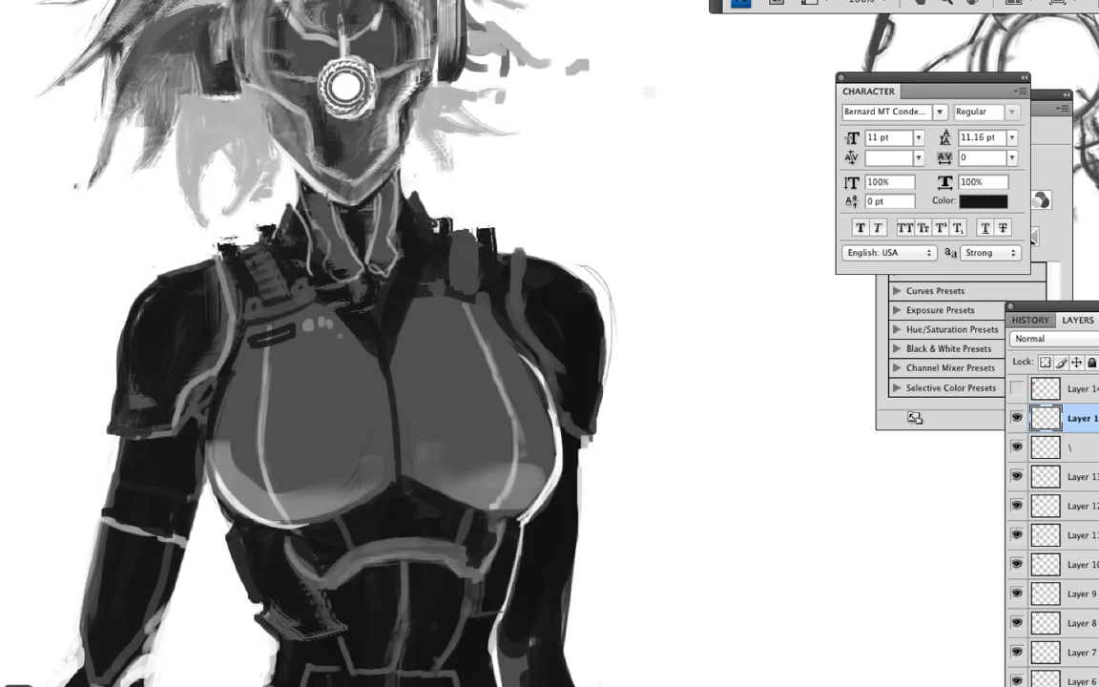
key(x)
key(ctrl+minus)
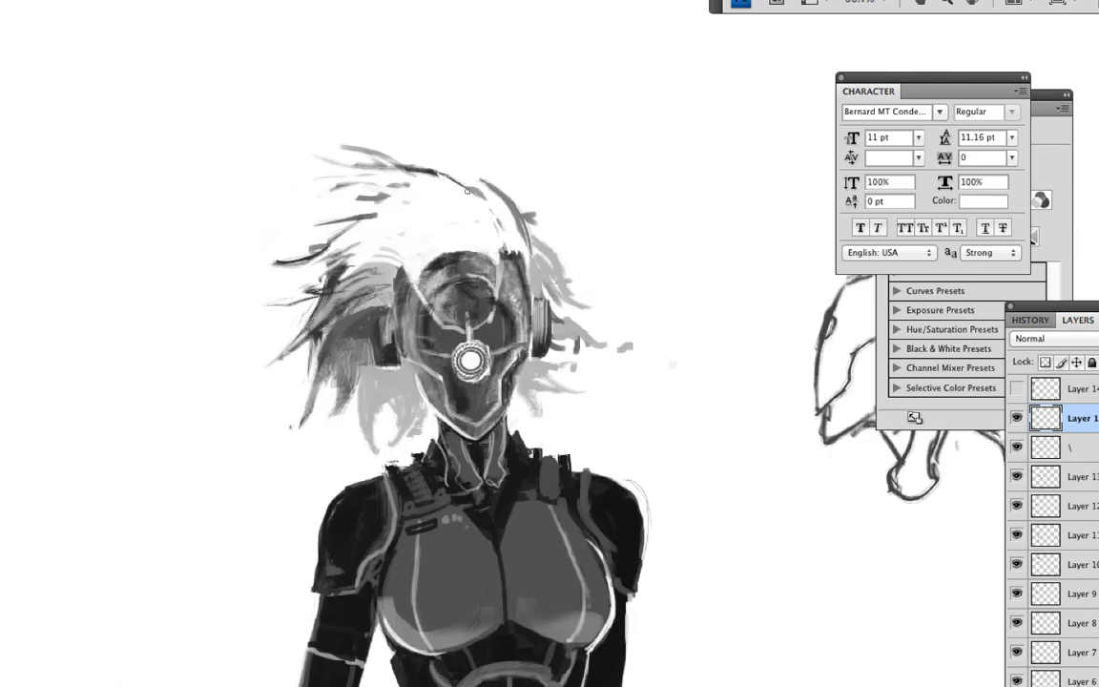
Paint grey strands through the white hair above the forehead using tones sampled from the picture
alt+click(472, 248)
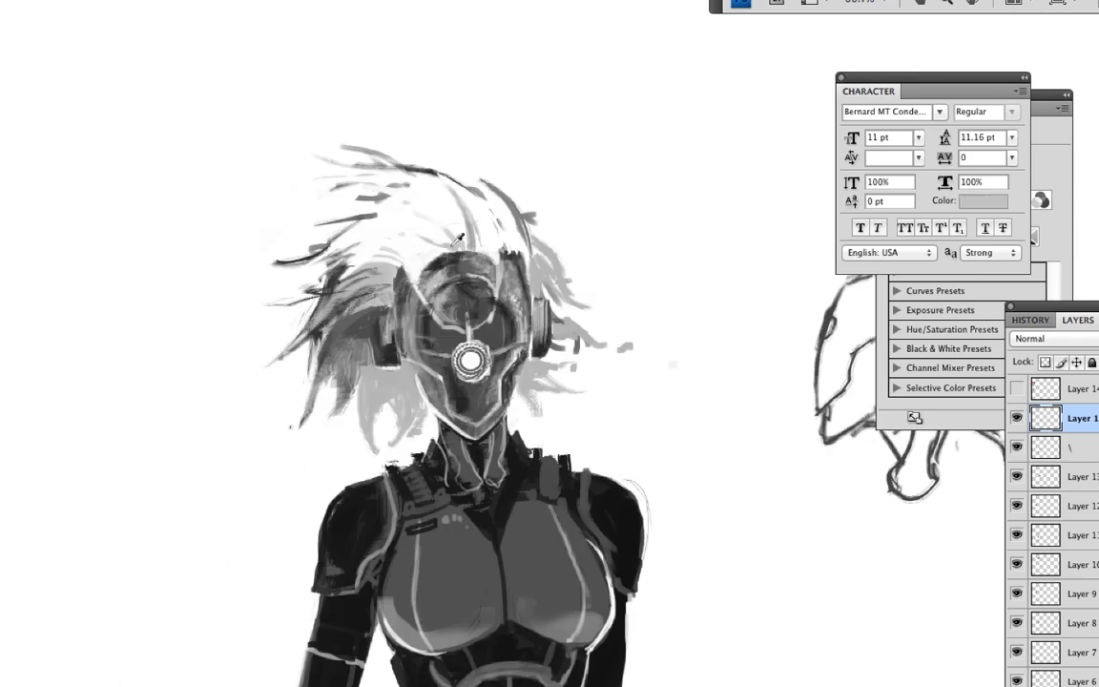
scroll(415, 181, down, 5)
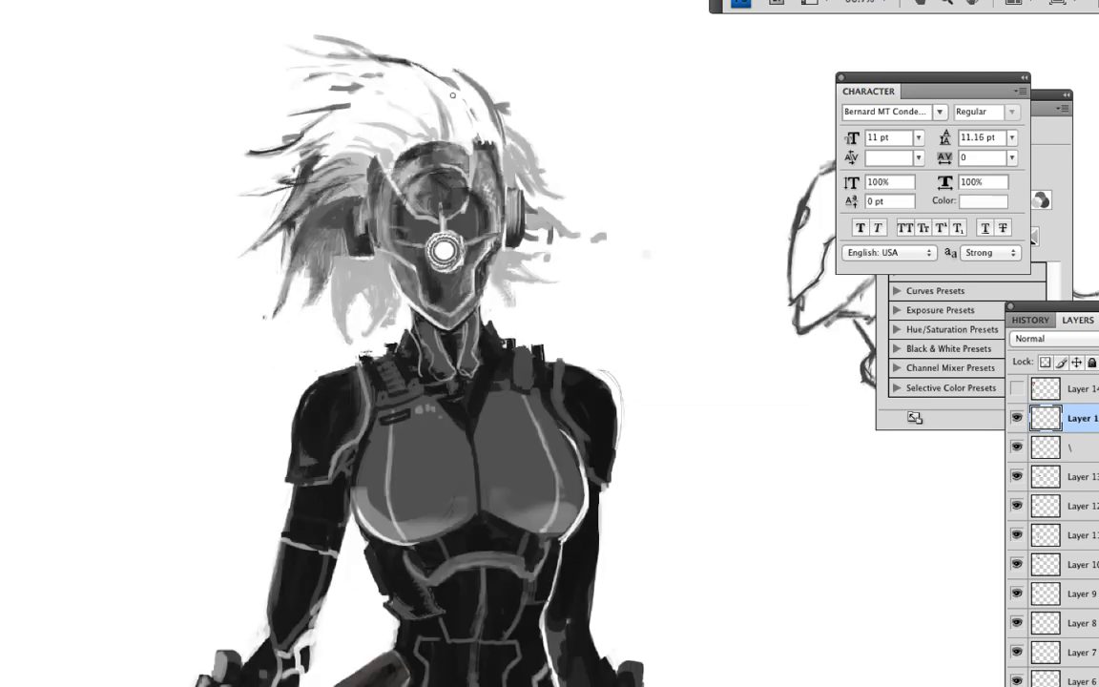
scroll(344, 248, down, 5)
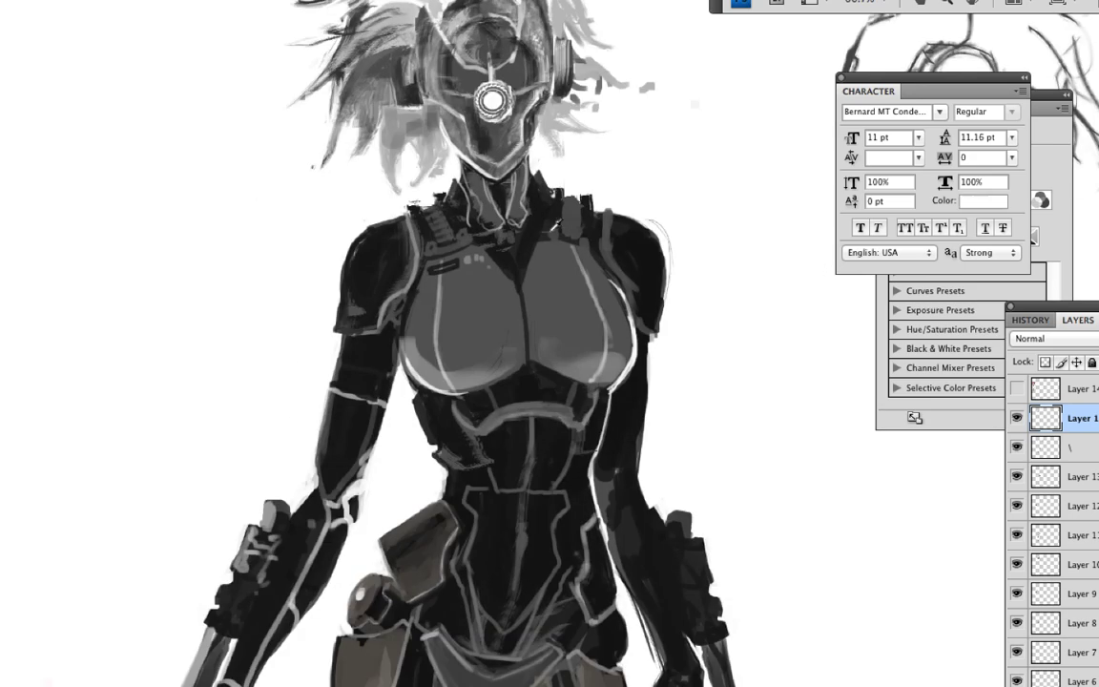
Detail the collarbone harness and shoulder straps, and add grey plates and light rib lines below the chest
alt+click(477, 211)
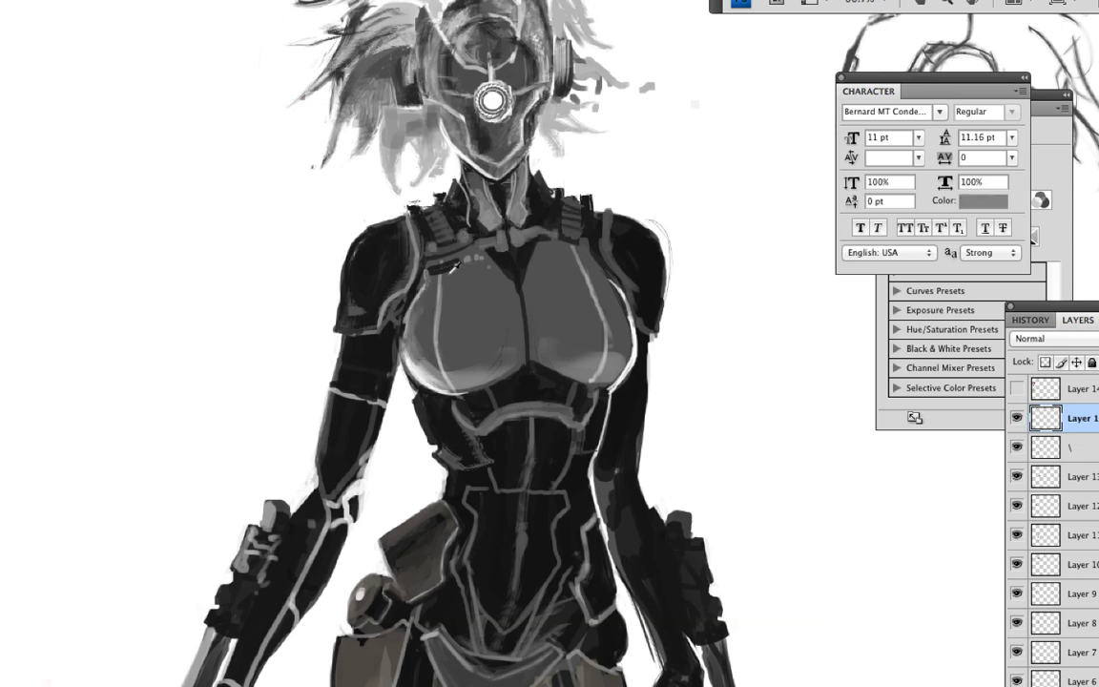
drag(463, 408, 592, 442)
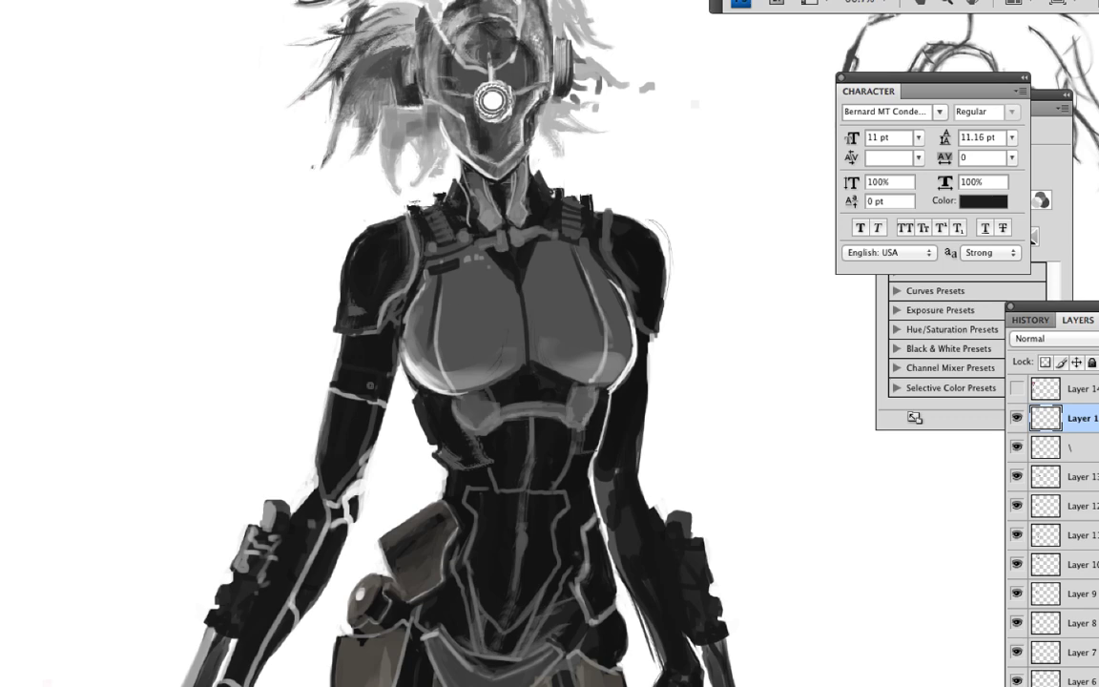
key(x)
key(ctrl+minus)
key(ctrl+plus)
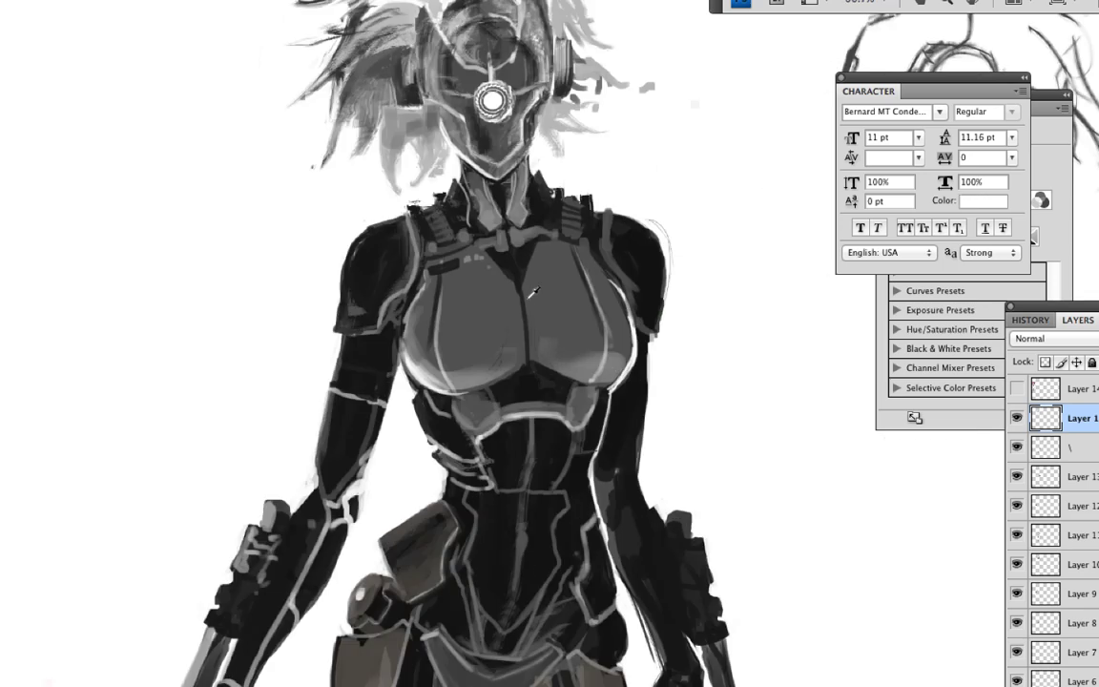
Shade the chest panels with blocky grey tones and add strap details at the centre of the collar
alt+click(411, 270)
mouse_move(465, 330)
mouse_down()
mouse_move(560, 268)
mouse_move(543, 295)
mouse_move(507, 237)
mouse_up()
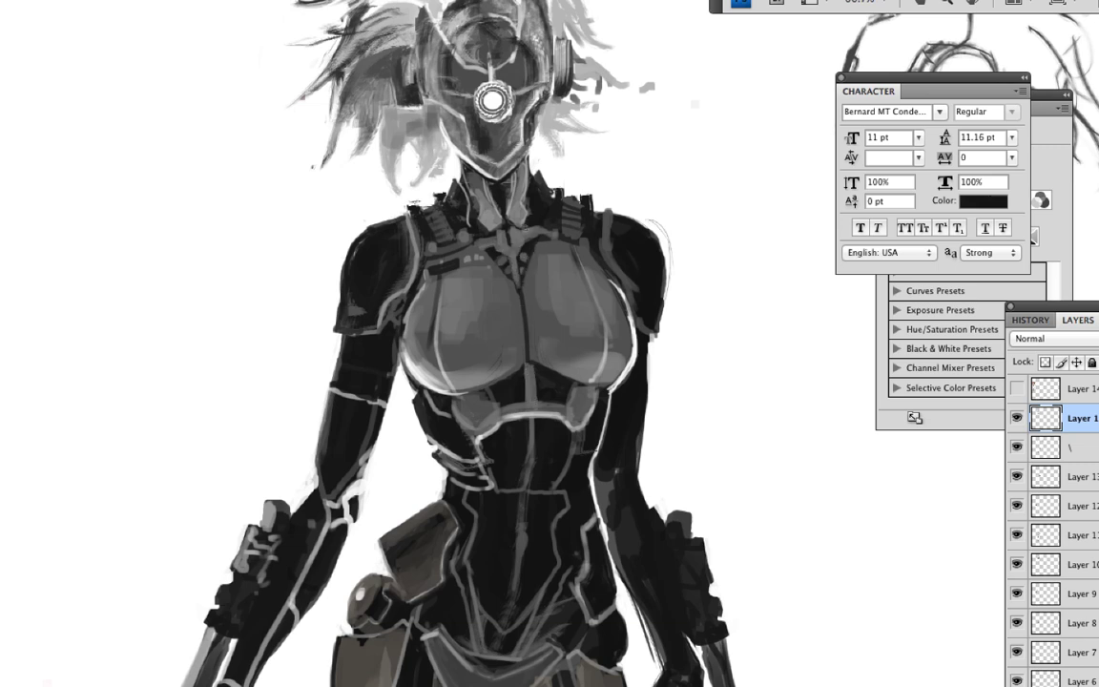
alt+click(505, 248)
alt+click(418, 215)
key(ctrl+minus)
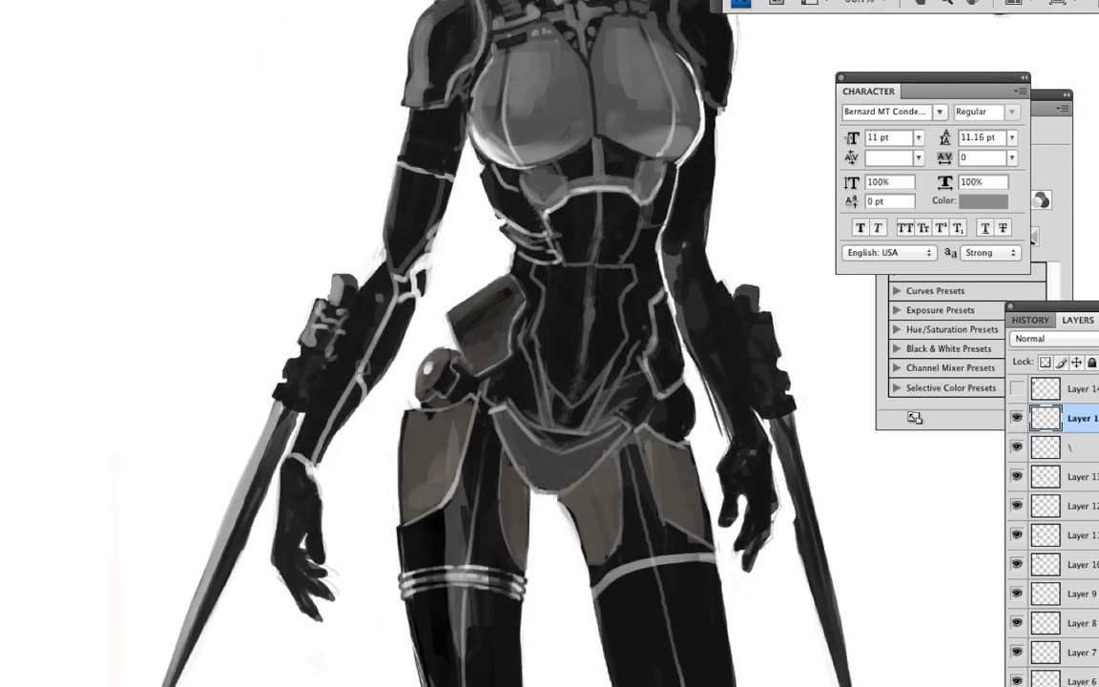
Add a matching striped ring around the other thigh on its own layer
key(ctrl+minus)
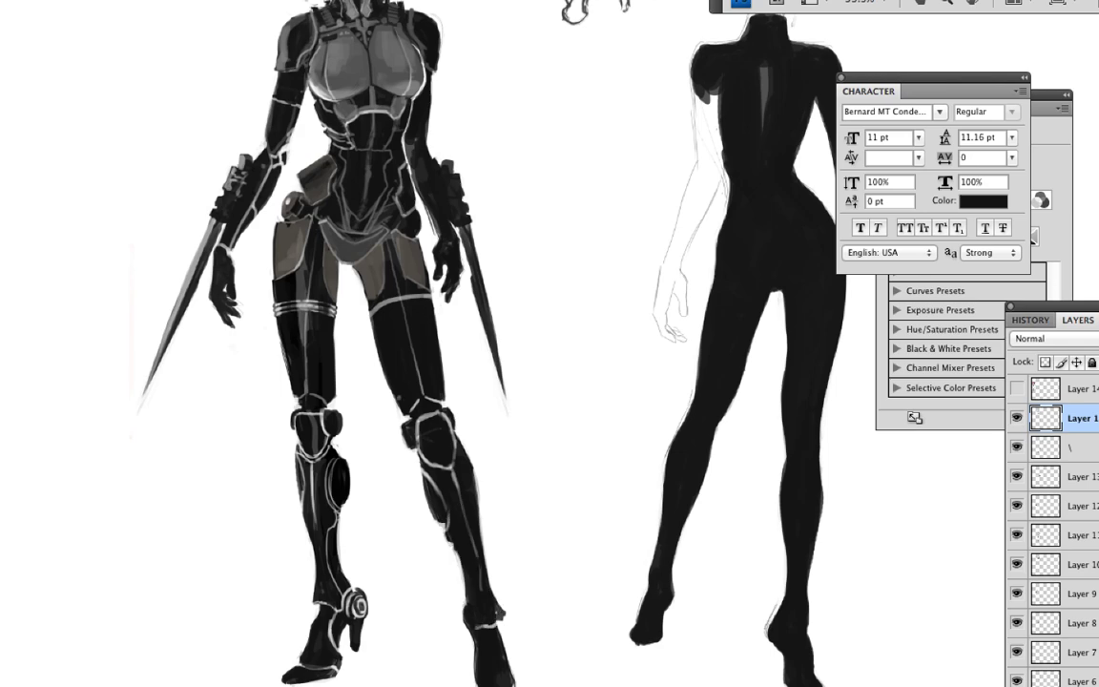
drag(287, 285, 391, 276)
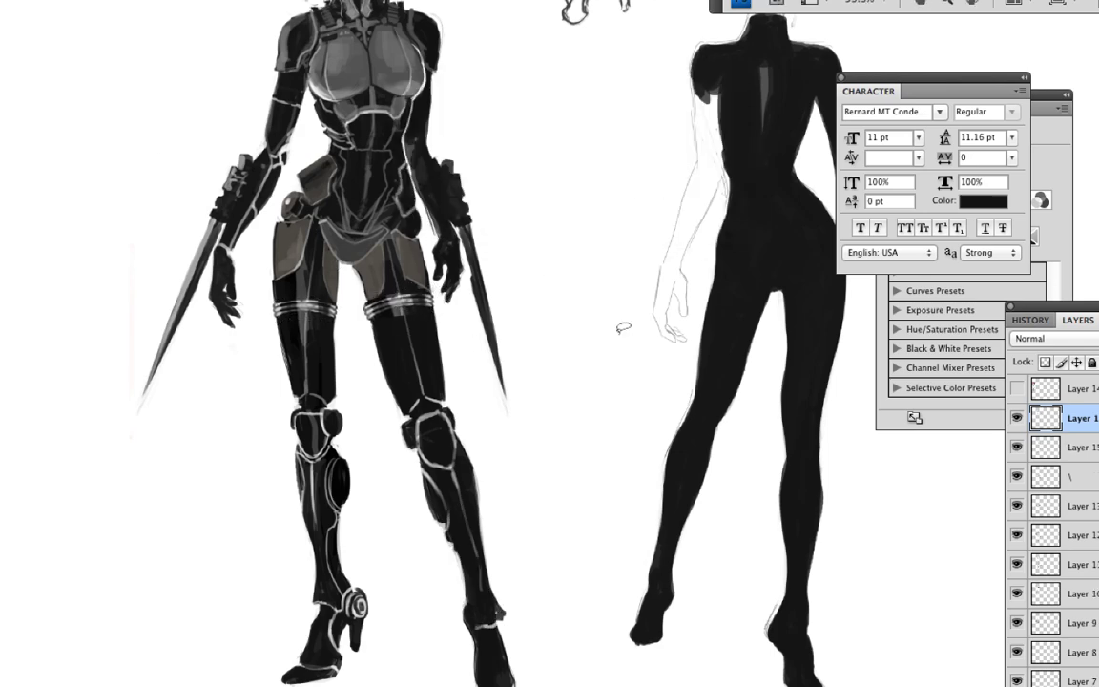
key(ctrl+plus)
key(ctrl+plus)
key(l)
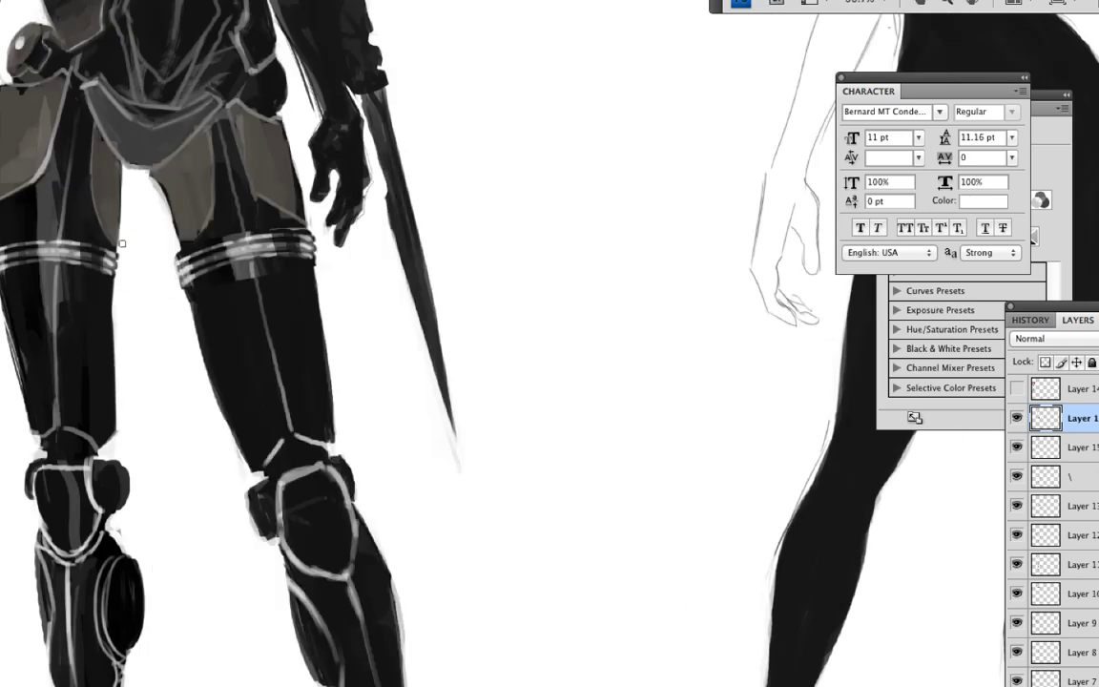
Add light grey rib lines to the other side of the waist to match the existing ones
key(ctrl+0)
scroll(424, 279, up, 3)
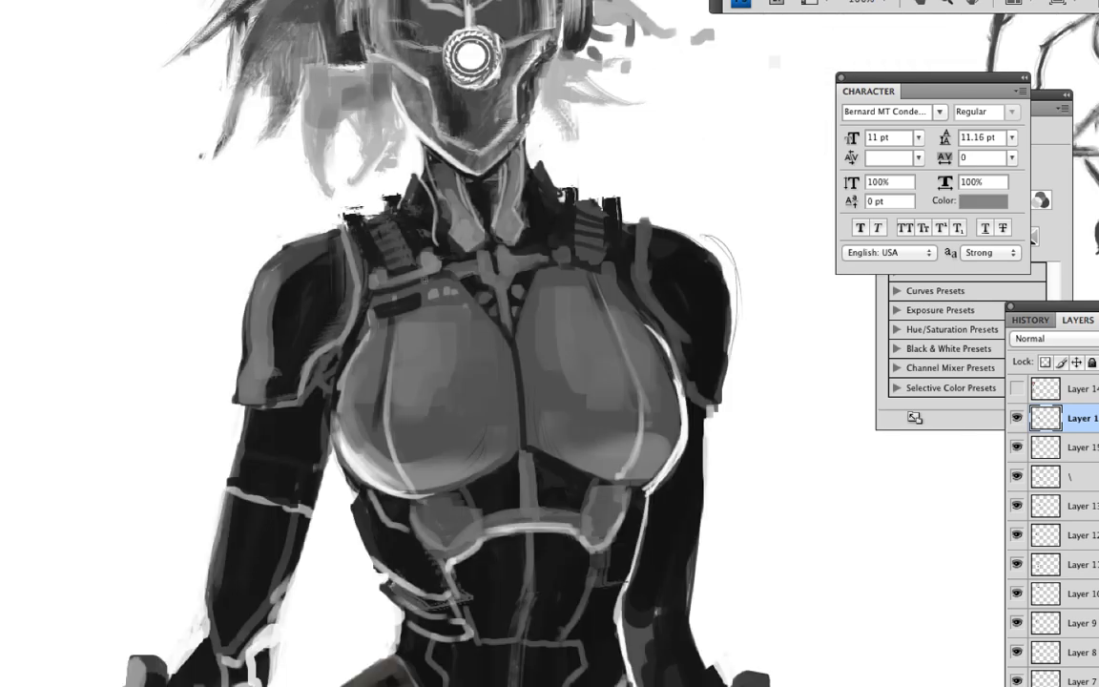
scroll(463, 302, down, 5)
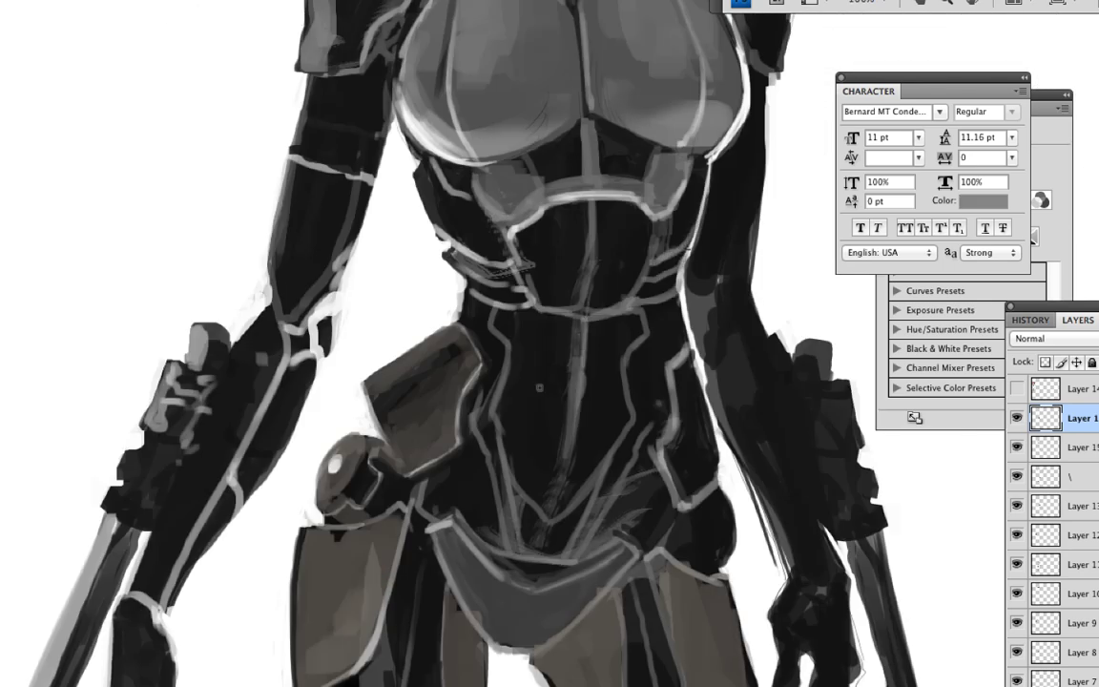
Lighten the pelvic plate and draw light angular panel lines on both brown inner-thigh panels
scroll(462, 303, up, 2)
mouse_move(463, 303)
mouse_down()
mouse_move(452, 376)
mouse_move(453, 339)
mouse_up()
drag(496, 286, 506, 386)
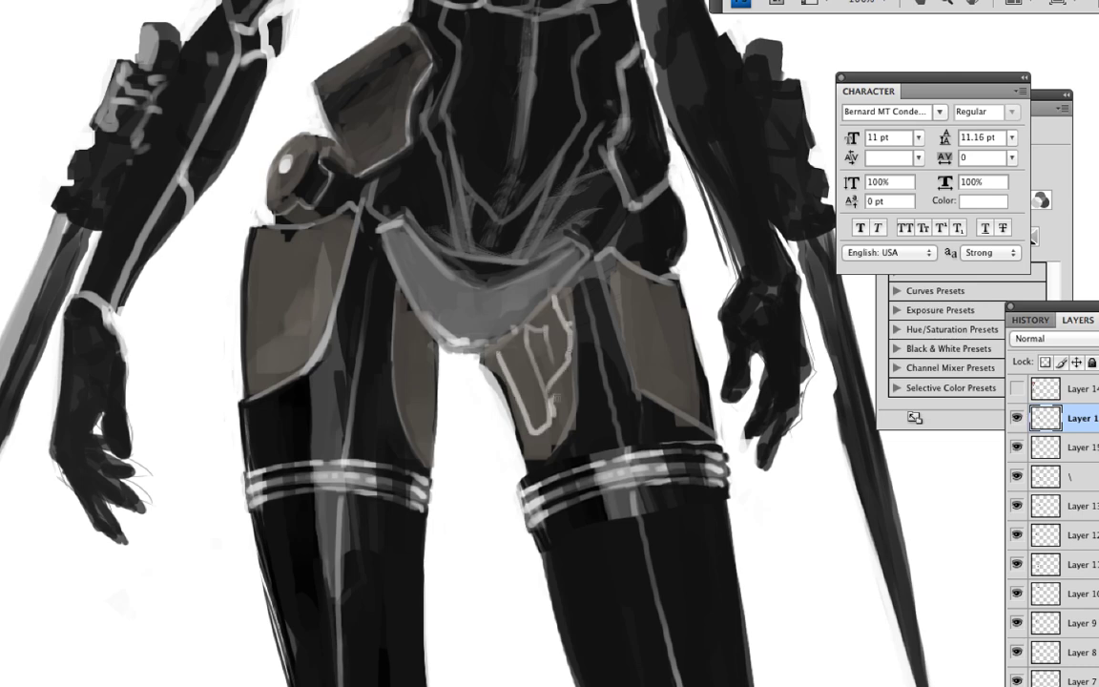
drag(448, 325, 478, 368)
drag(387, 286, 367, 382)
mouse_move(386, 310)
mouse_down()
mouse_move(377, 396)
mouse_move(391, 411)
mouse_up()
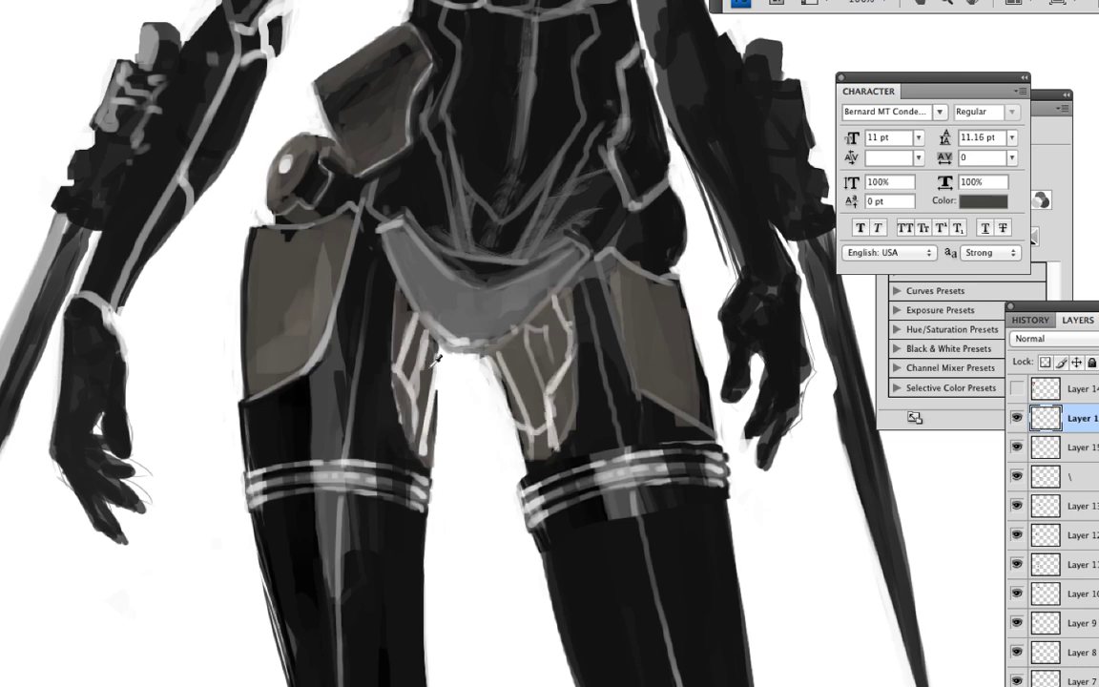
Touch up the upper corner of the pelvic plate with sampled grey tones
alt+click(405, 265)
alt+click(353, 243)
scroll(348, 204, down, 3)
scroll(348, 203, up, 3)
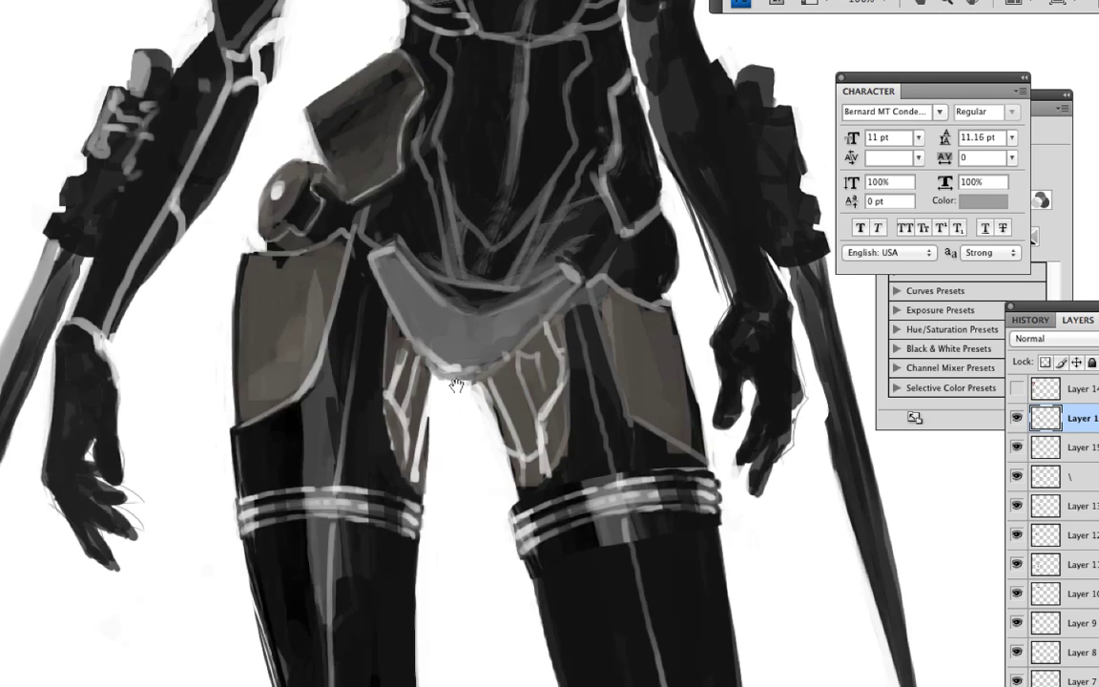
scroll(348, 203, down, 4)
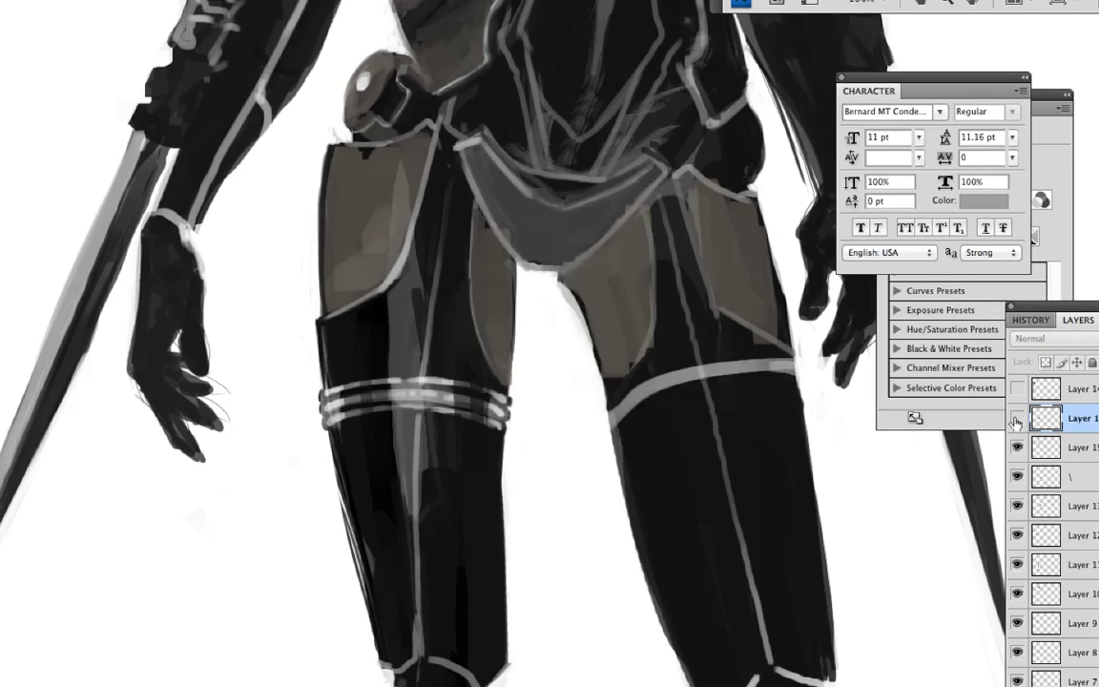
Show the hidden detail layer again and paint a striped band and grey edge lines on the upper arm
click(1016, 419)
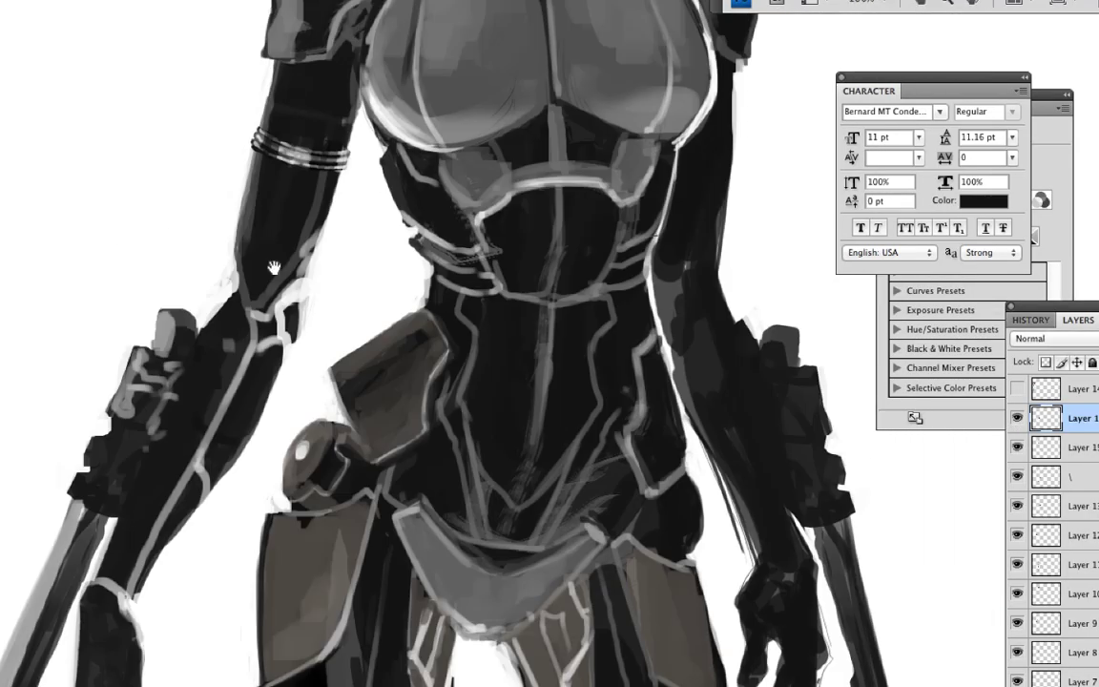
key(d)
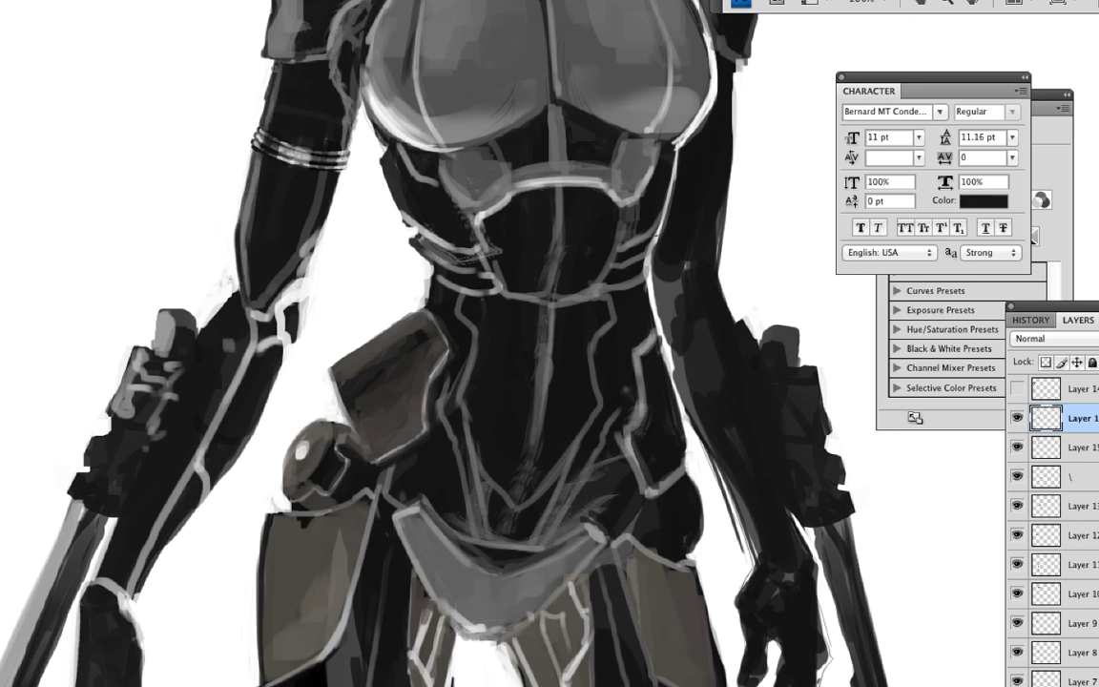
Paint light grey edge lines along the upper arm and short dark hatching on the edge of the same forearm
key(x)
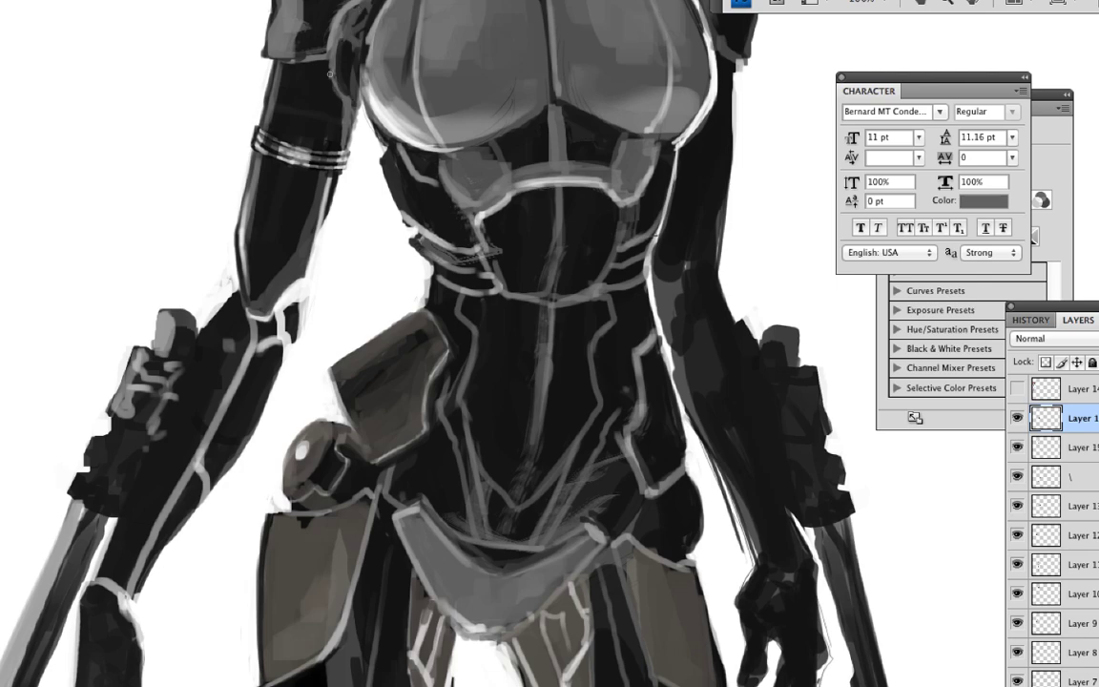
right_click(237, 169)
key(Escape)
scroll(186, 277, down, 5)
Add mottled grey texture to the legs and boots with a large splatter brush
right_click(243, 158)
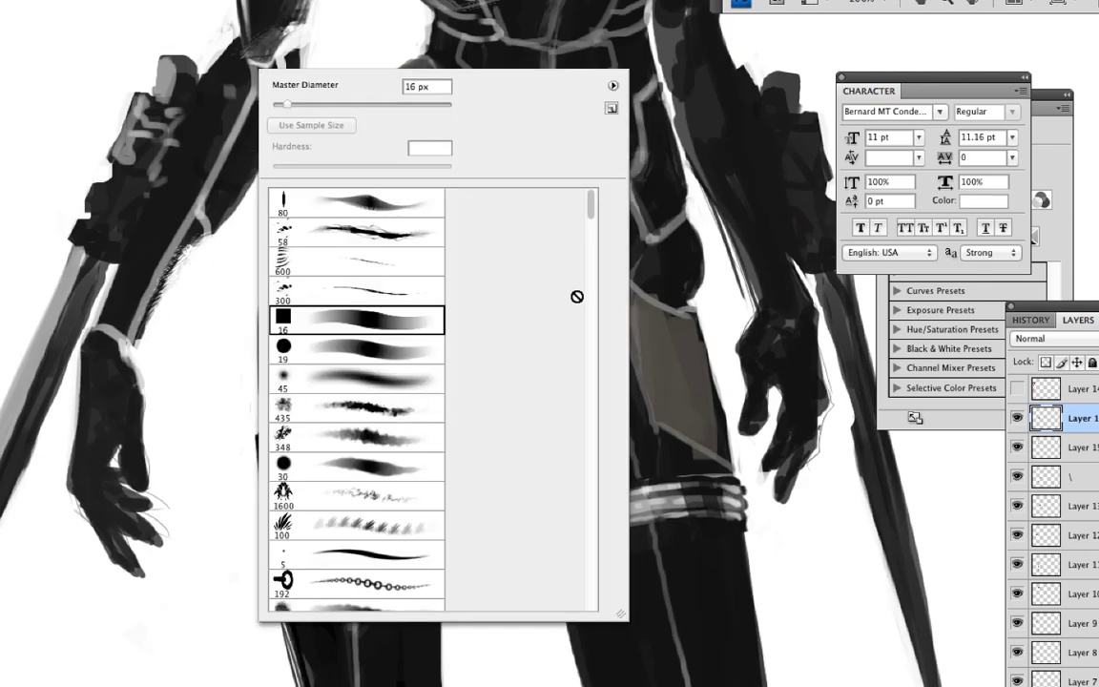
key(Escape)
key(ctrl+minus)
key(ctrl+minus)
key(ctrl+minus)
key(ctrl+minus)
click(363, 220)
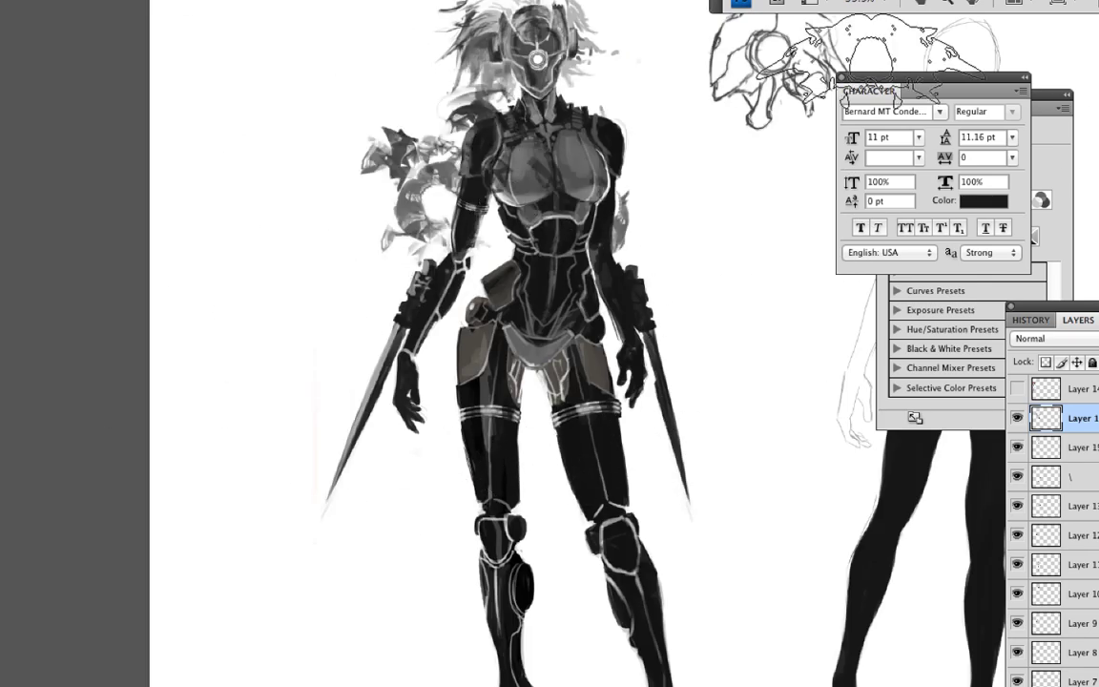
key(x)
scroll(520, 477, down, 5)
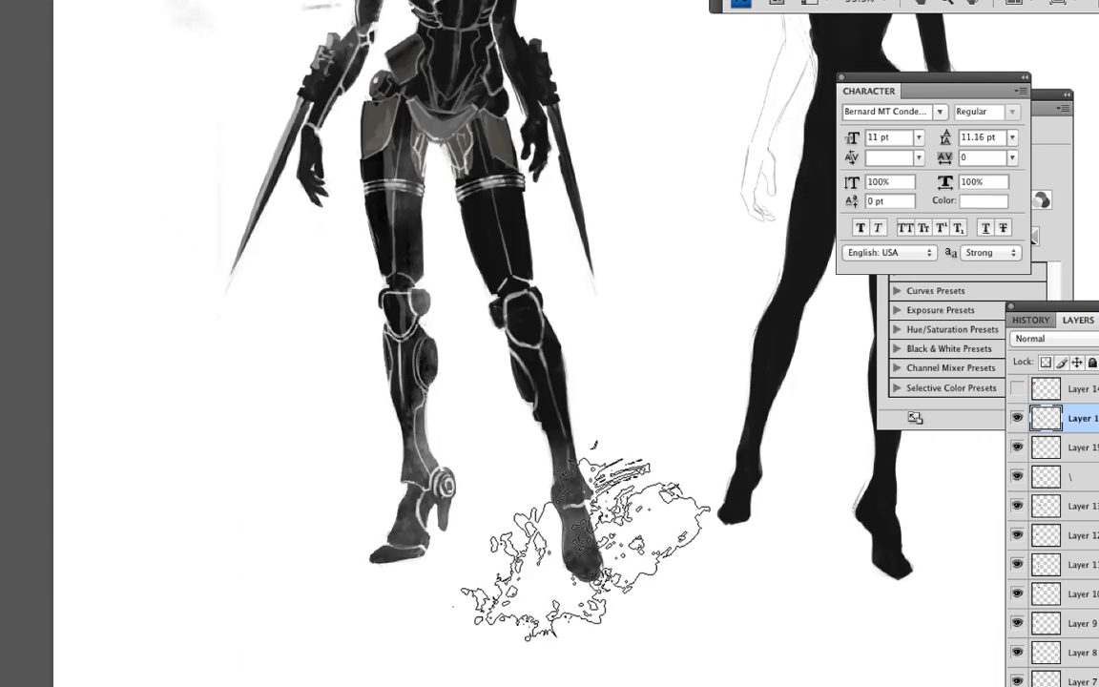
drag(528, 551, 319, 318)
Touch up the collar, neck and shoulder armour with alternating dark and mid-grey strokes
scroll(381, 286, up, 5)
key(x)
key(ctrl+plus)
key(x)
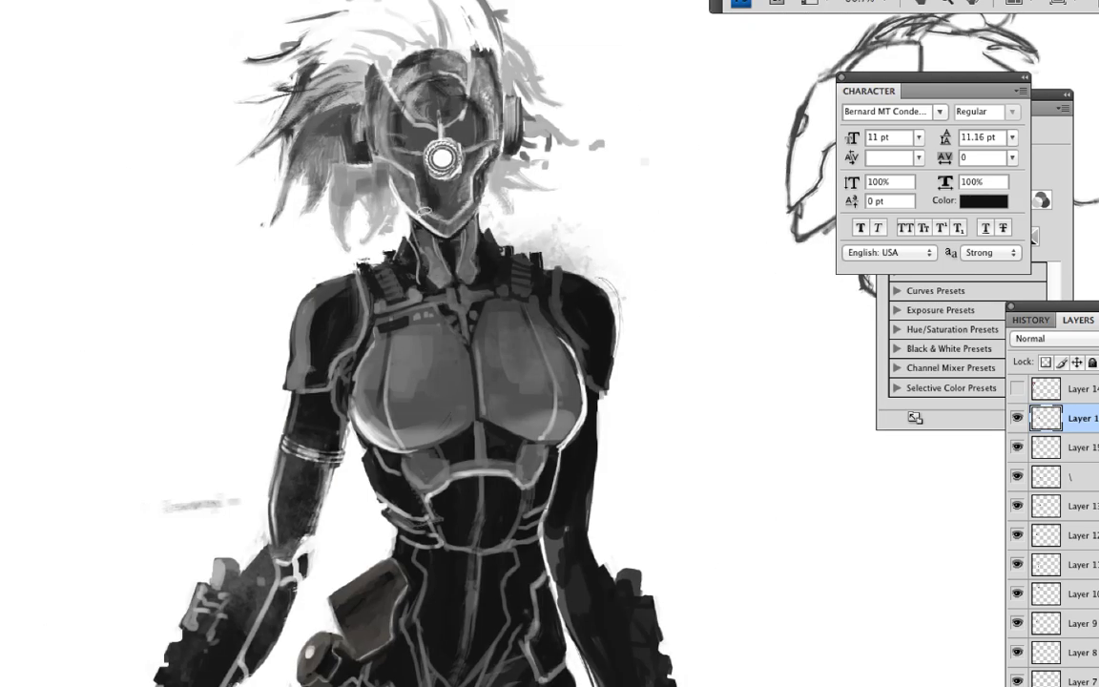
key(x)
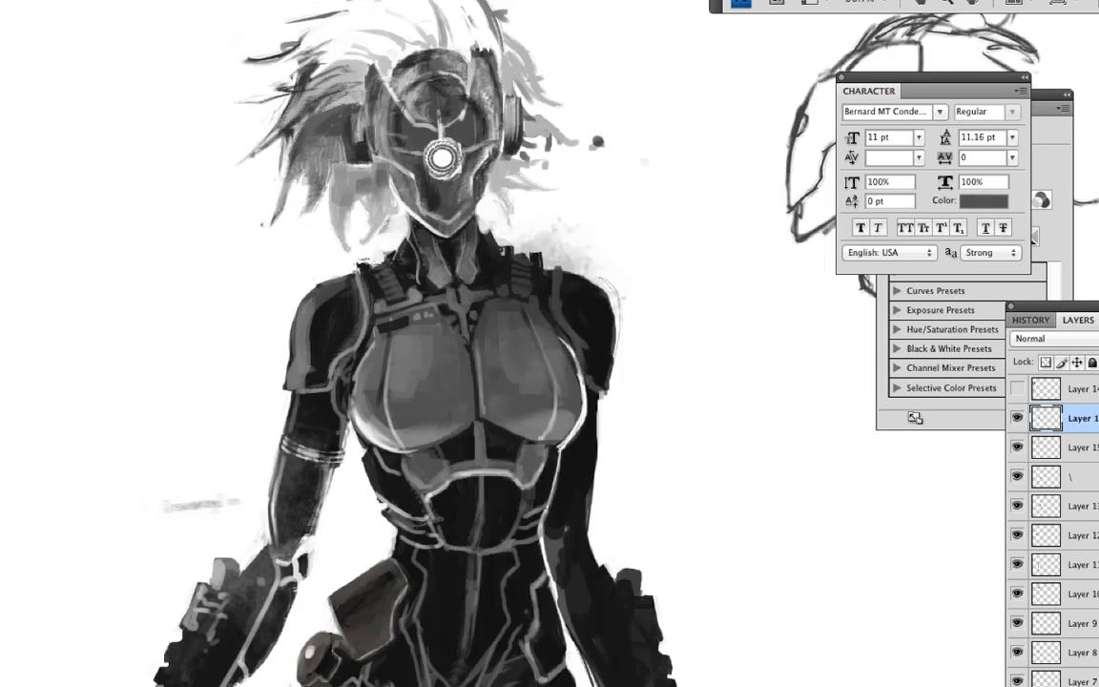
key(x)
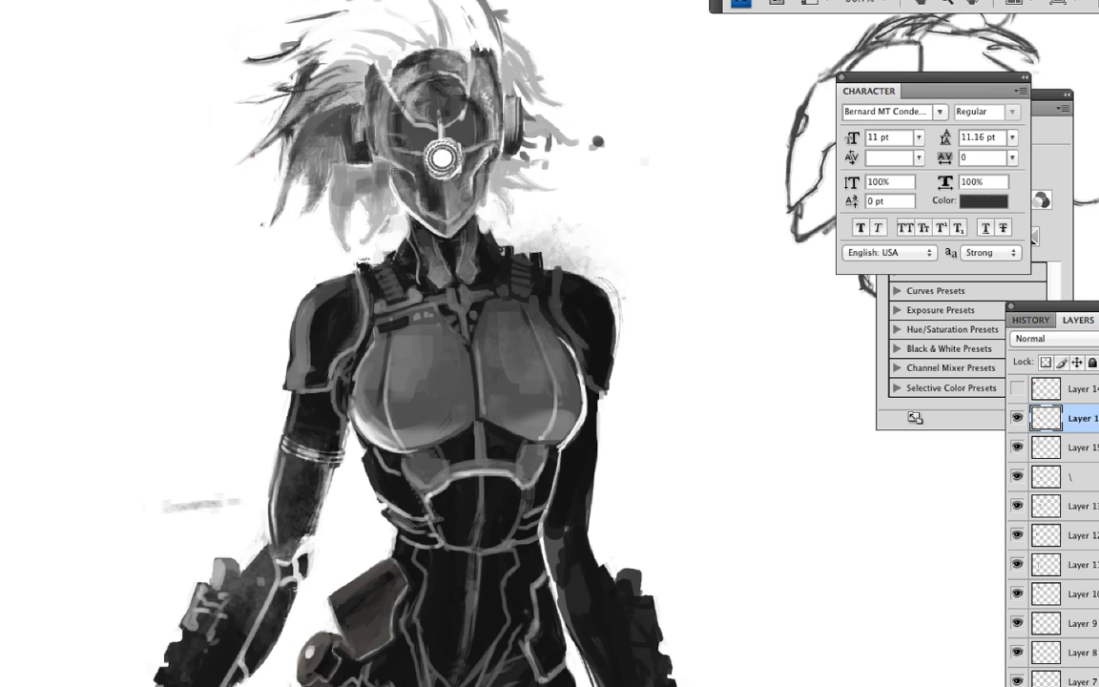
key(x)
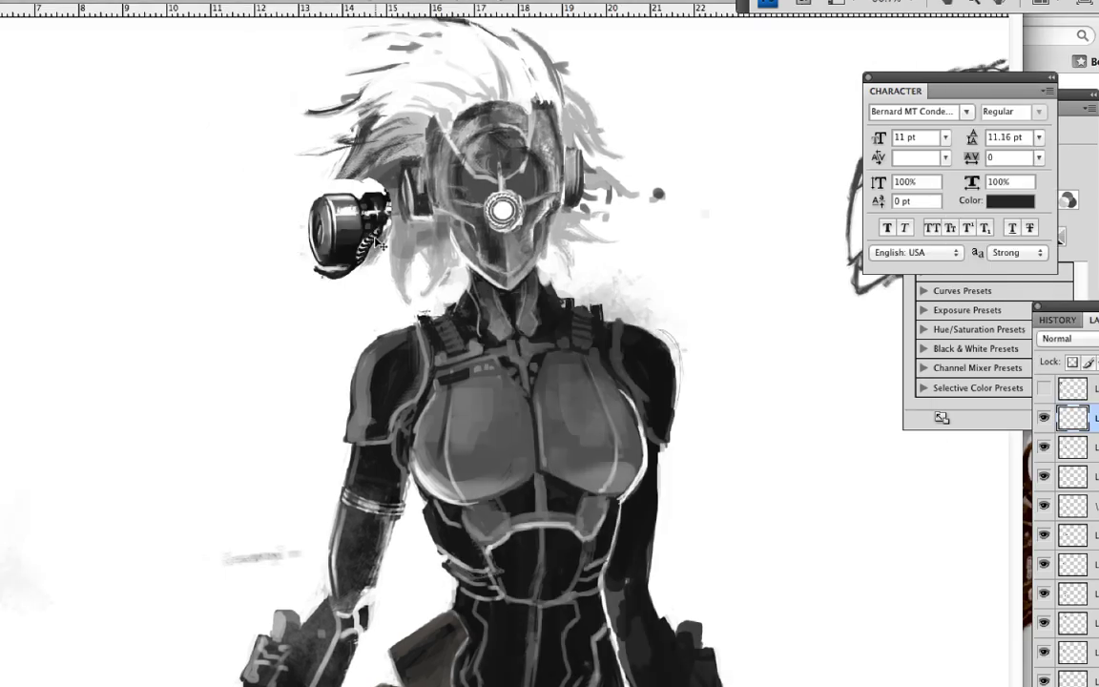
Fit the pasted round ear piece onto the side of the helmet and adjust its hue and saturation
drag(386, 220, 431, 174)
key(super+u)
key(Return)
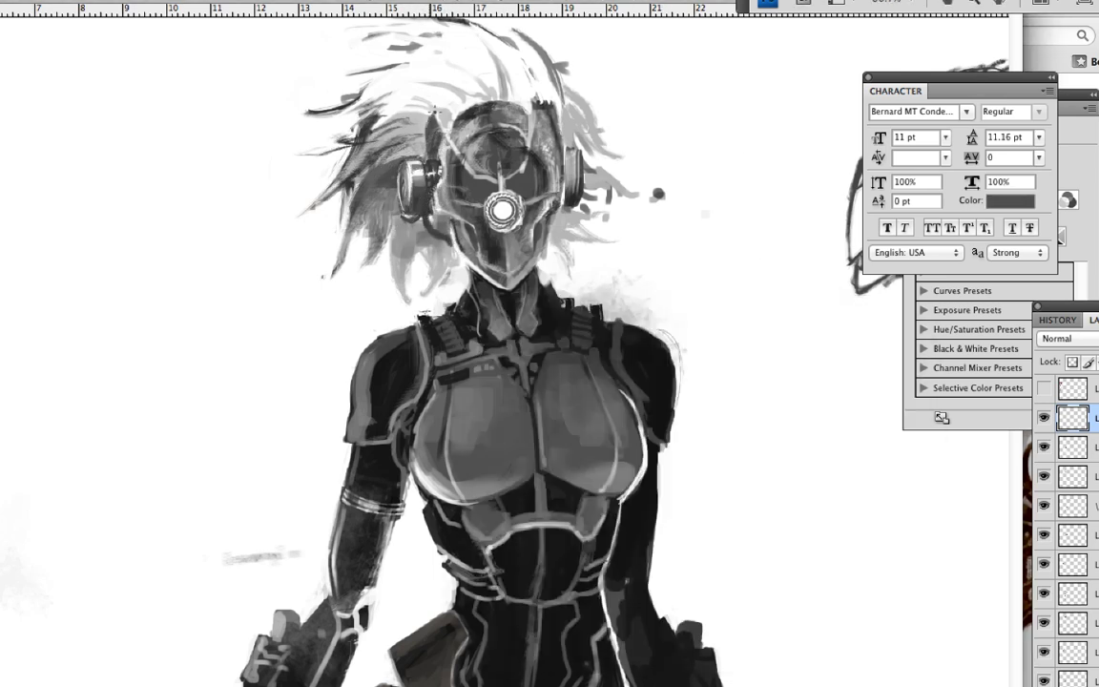
Paint a dark recess in the helmet's forehead and frame it with light grey arcs
mouse_move(458, 159)
mouse_down()
mouse_move(439, 143)
mouse_move(477, 143)
mouse_up()
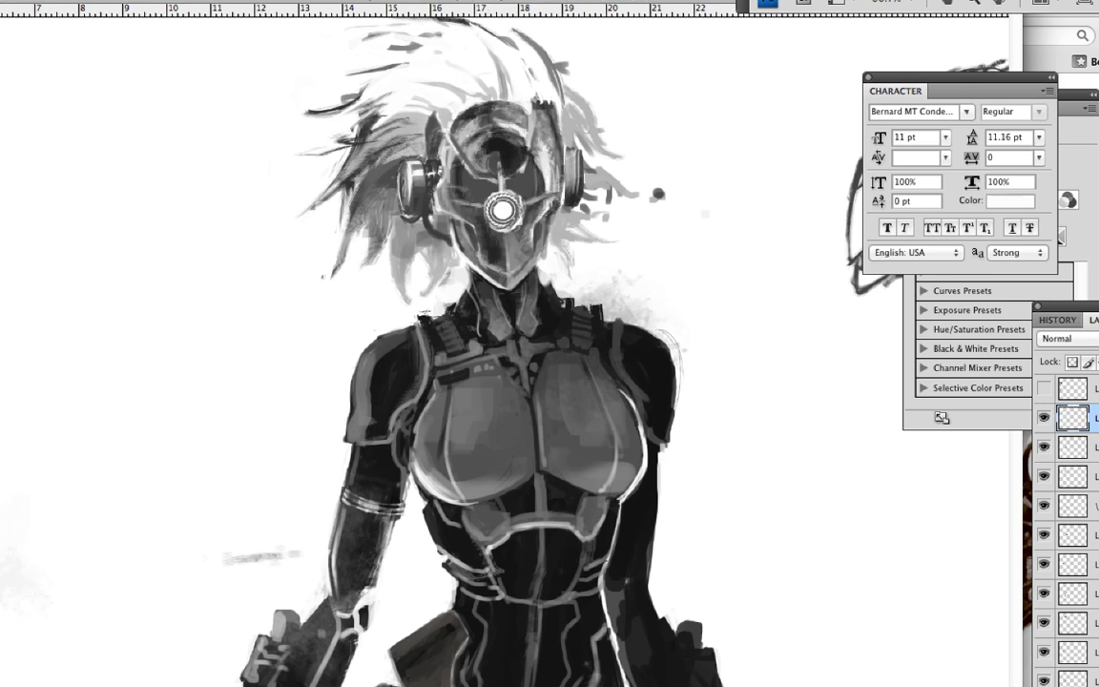
key(x)
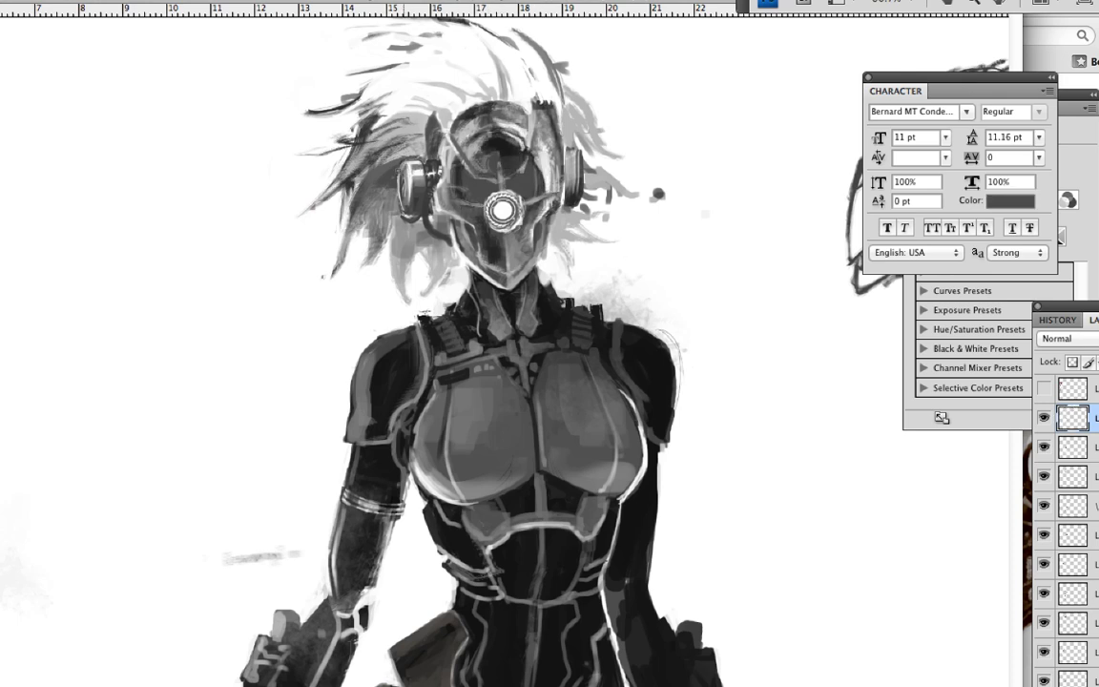
alt+click(475, 187)
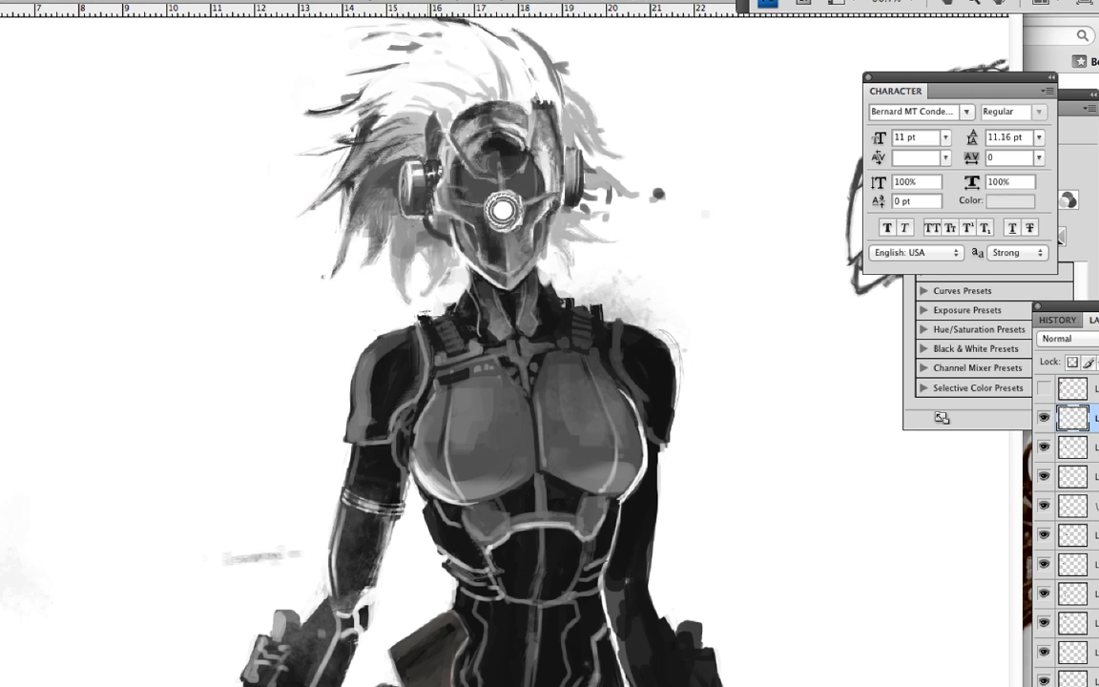
Refine both ear pieces with dark joint details and shape pointed fins on both sides of the helmet
key(x)
right_click(571, 170)
key(Escape)
key(x)
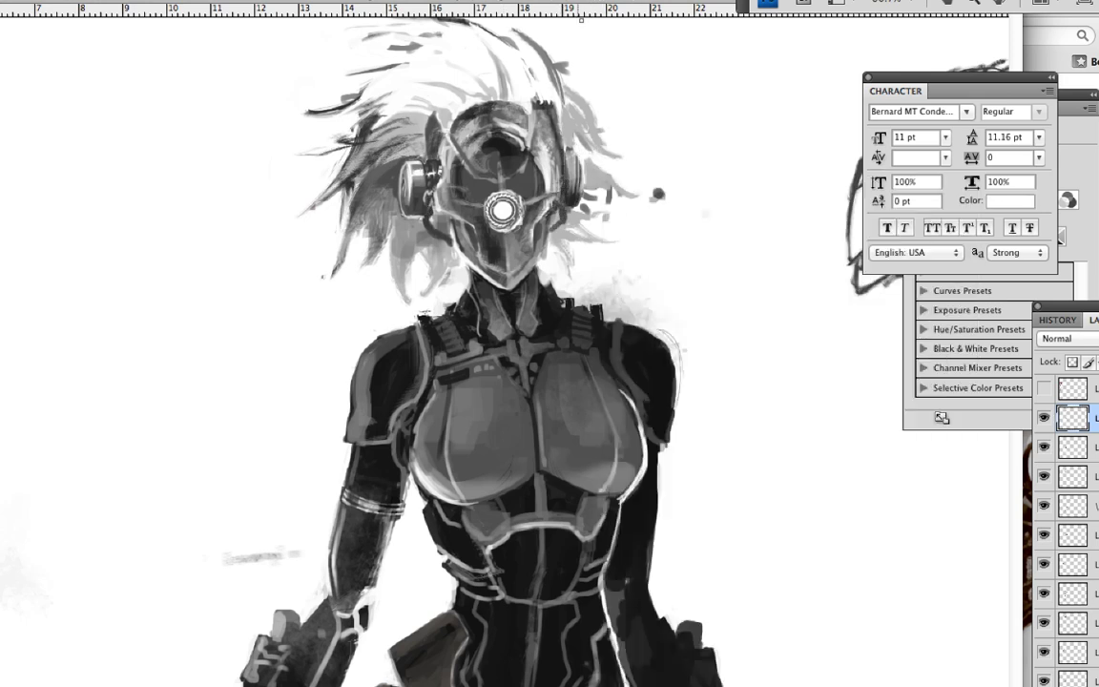
key(x)
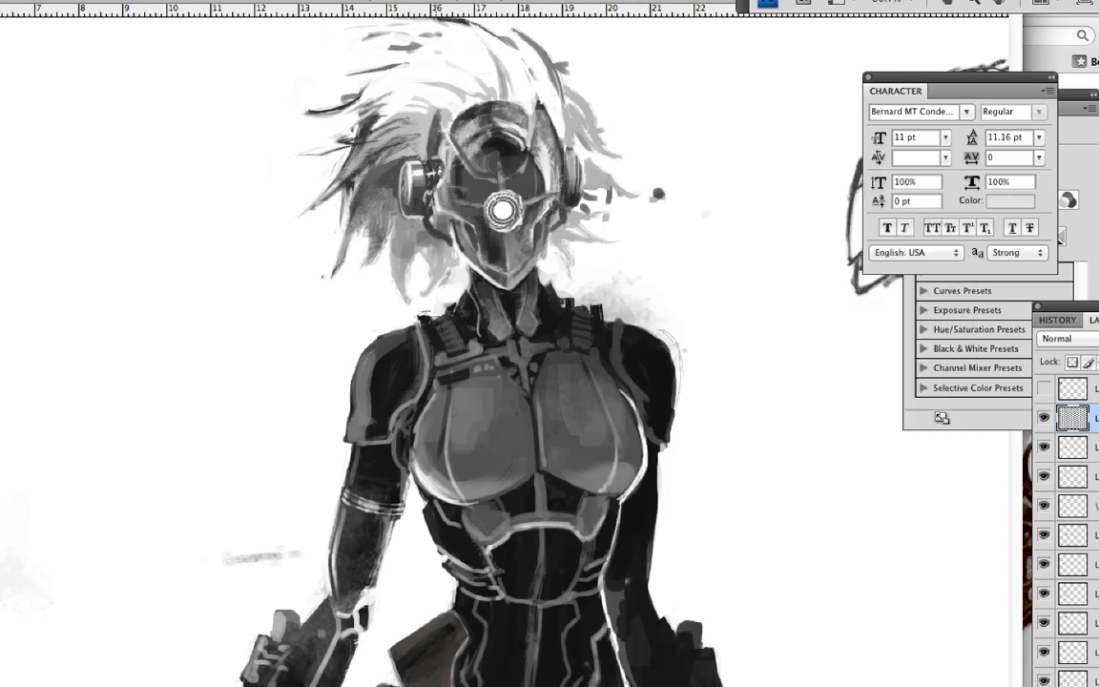
key(x)
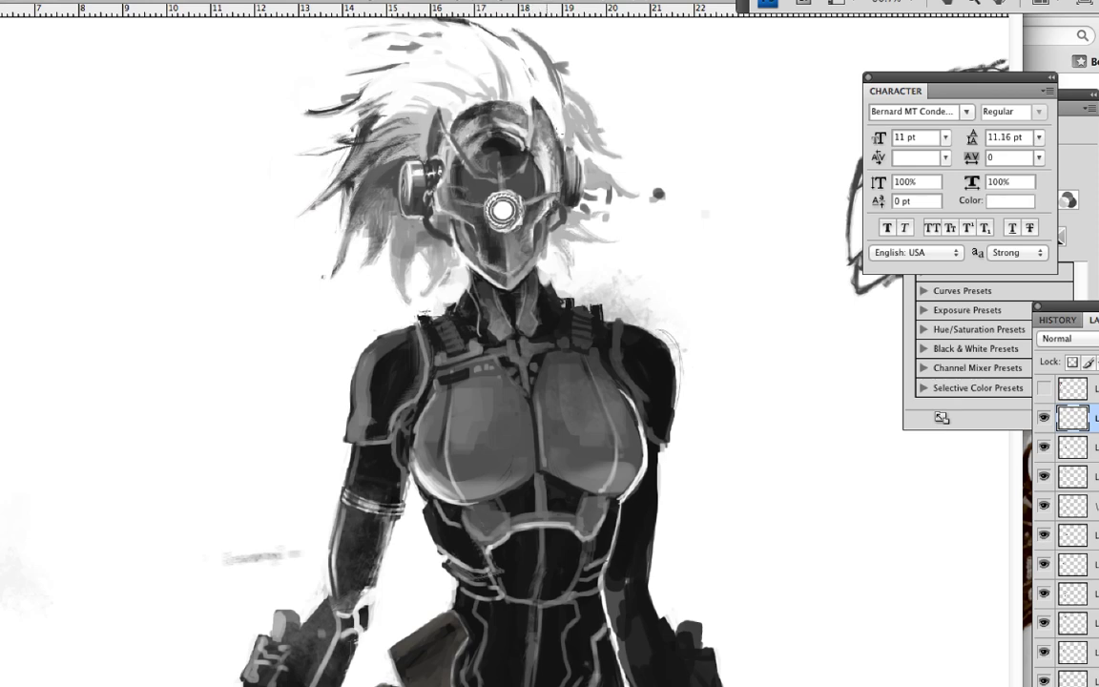
key(x)
Transform the pasted ribbed buckle piece to fit over the shoulder strap and trim its lower end at the chest
key(super+equal)
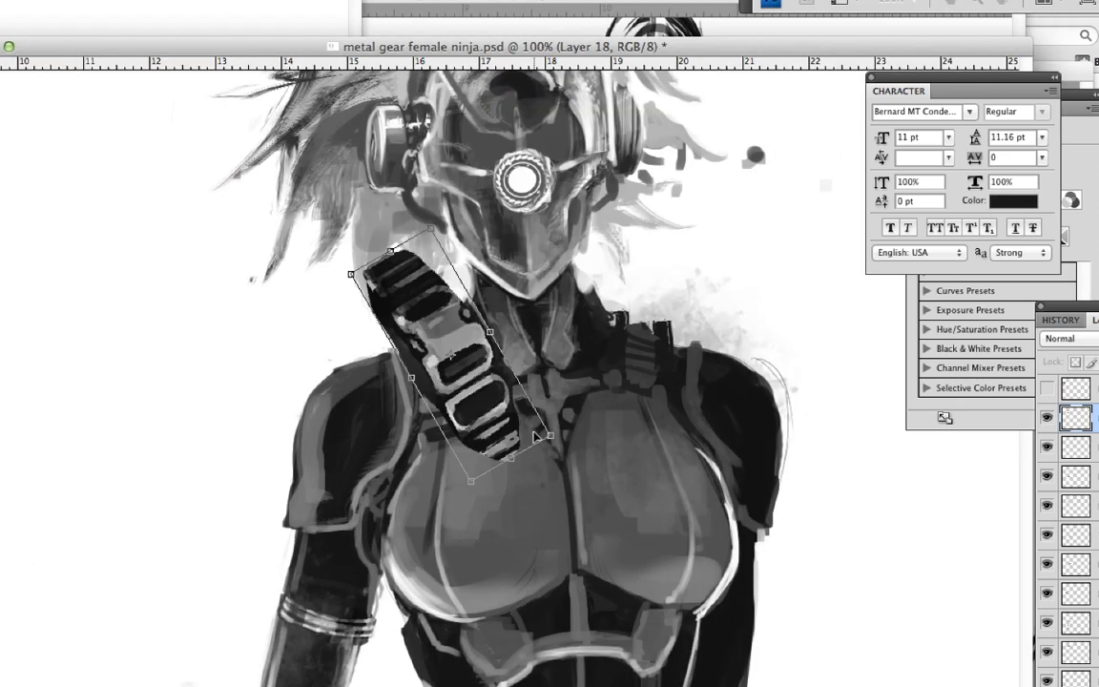
key(ctrl+t)
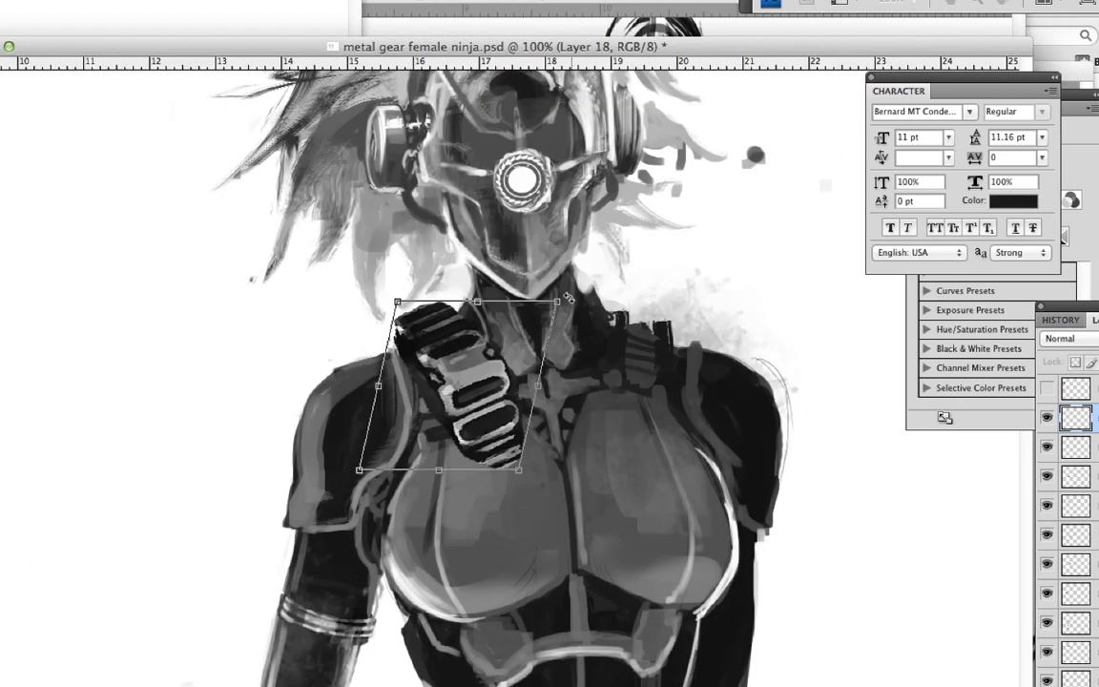
key(Return)
drag(467, 420, 445, 368)
Paint a ribbed throat, highlighted bolts on the two neck plates, and the collar edge beside the buckle
key(x)
key(x)
mouse_move(450, 295)
mouse_down()
mouse_move(467, 320)
mouse_move(504, 315)
mouse_up()
key(x)
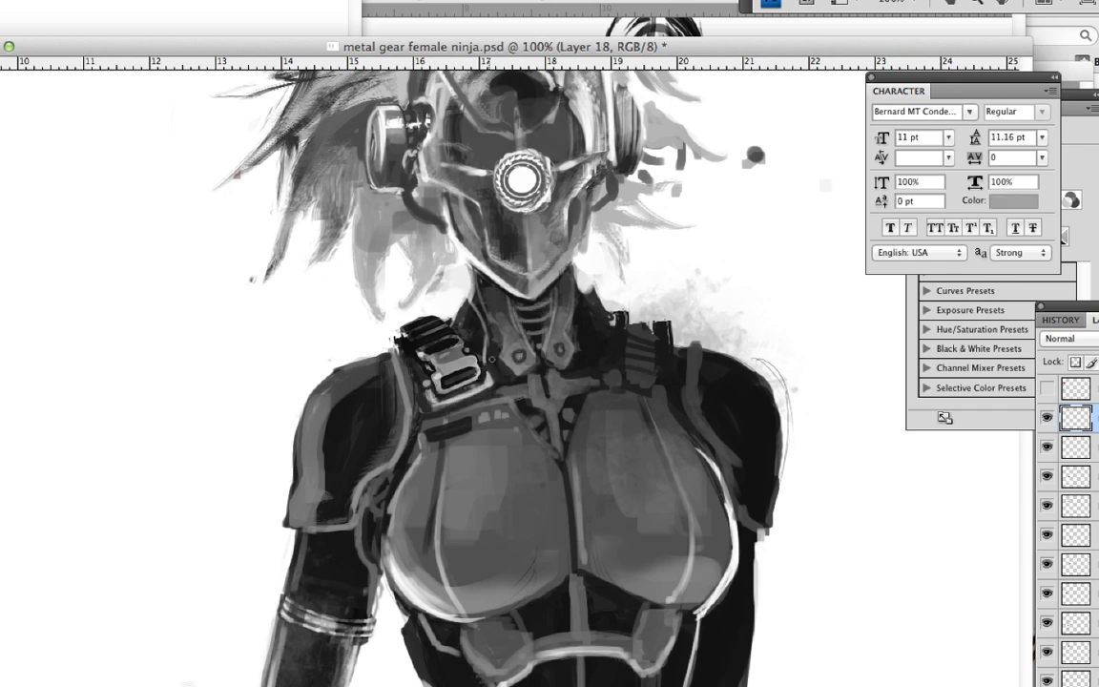
alt+click(420, 282)
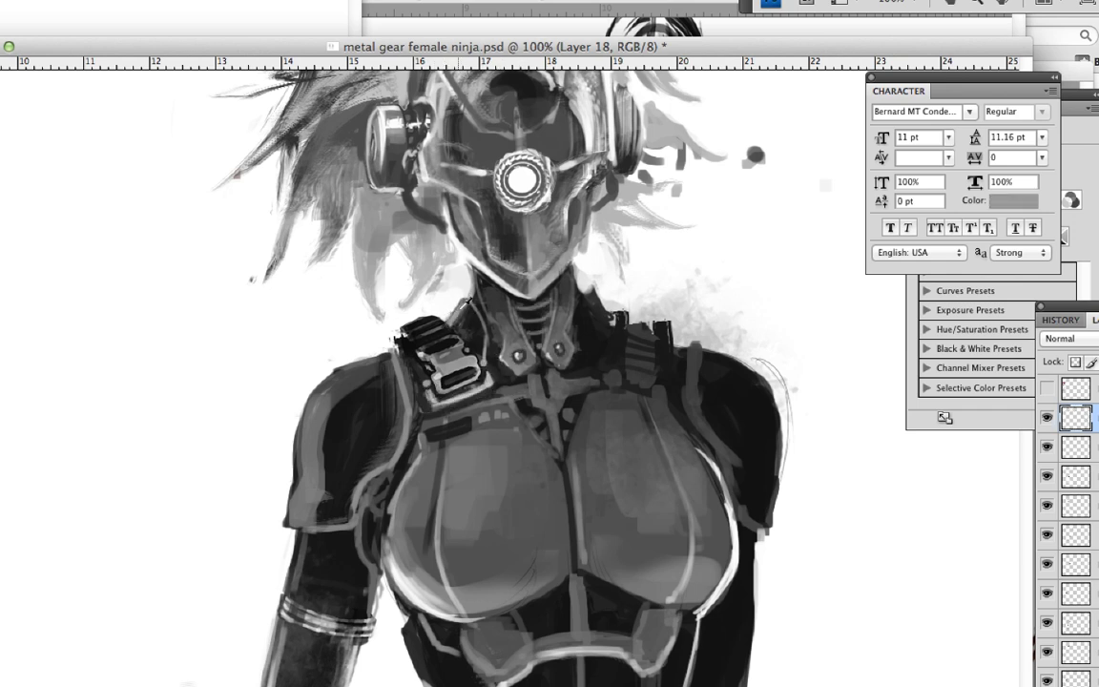
mouse_move(431, 324)
mouse_down()
mouse_move(424, 281)
mouse_move(465, 269)
mouse_up()
key(x)
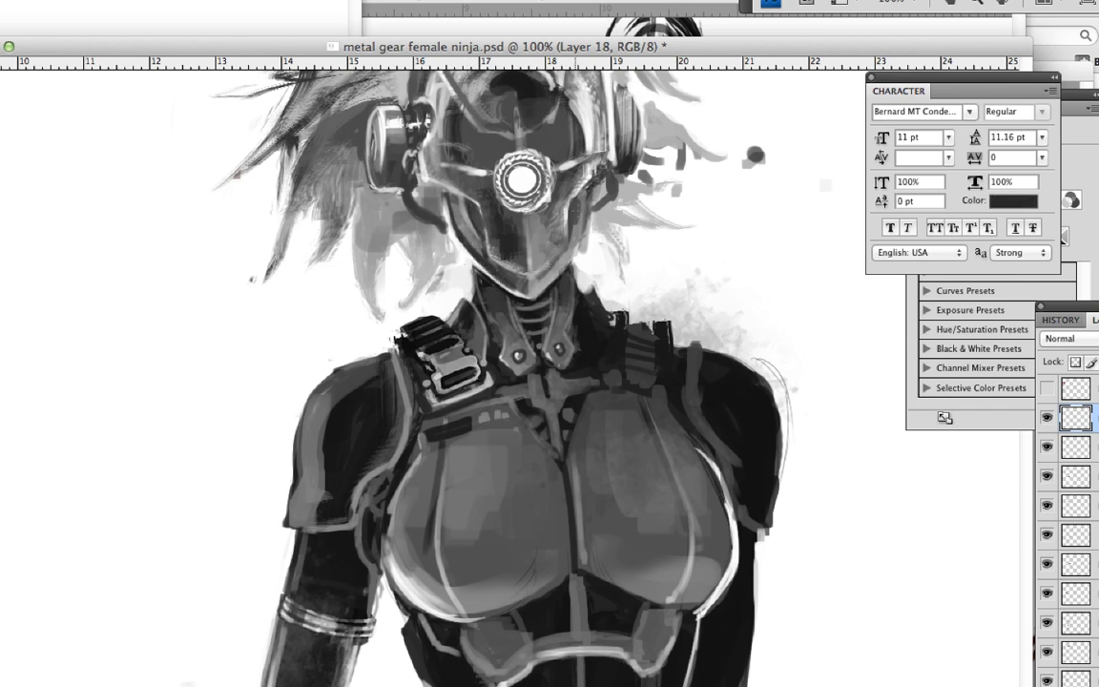
Paint ribbed hoses from both ear pieces to the jaw and add light grey tones to the helmet's crown
key(x)
key(x)
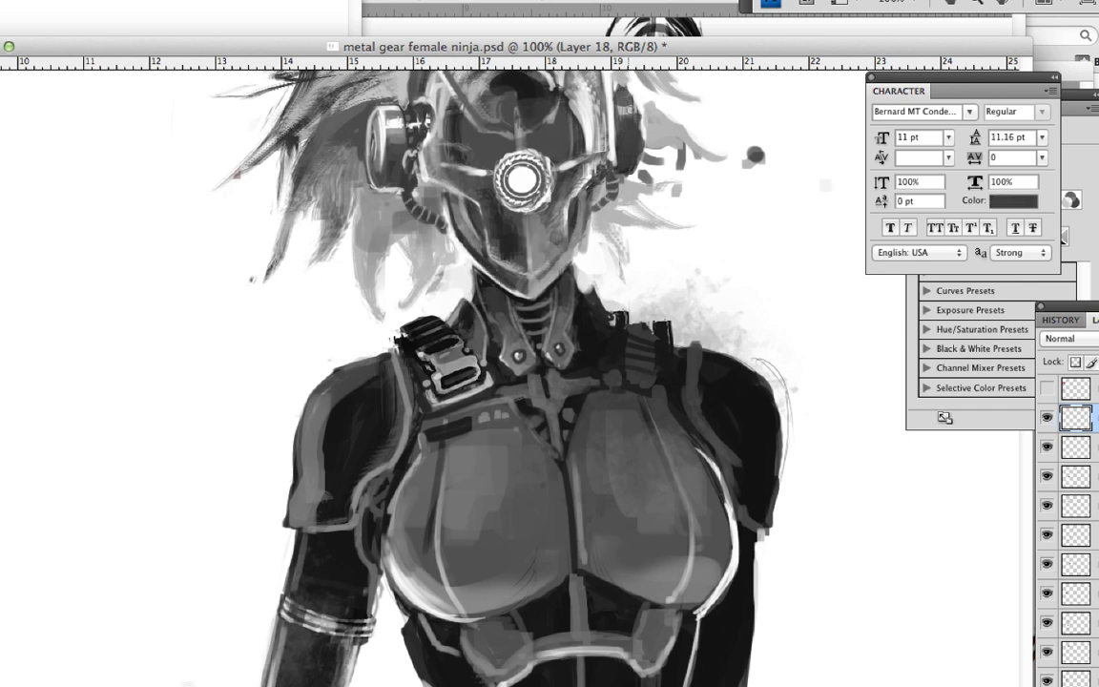
scroll(563, 114, up, 5)
scroll(563, 114, right, 3)
key(x)
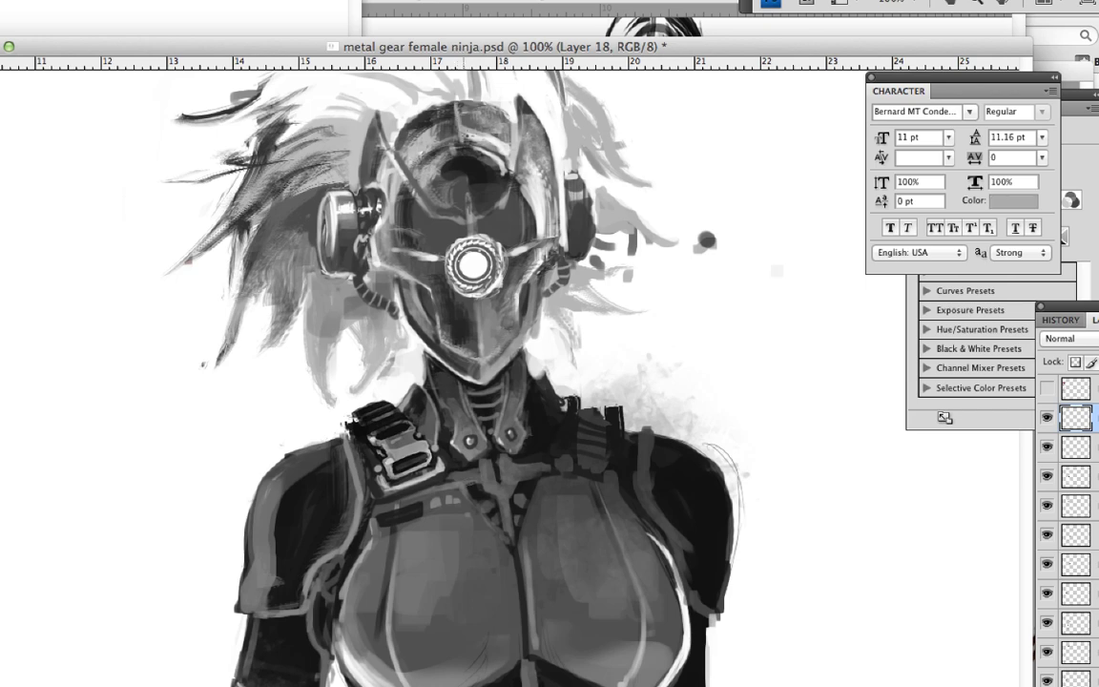
key(super+minus)
key(super+equal)
key(super+equal)
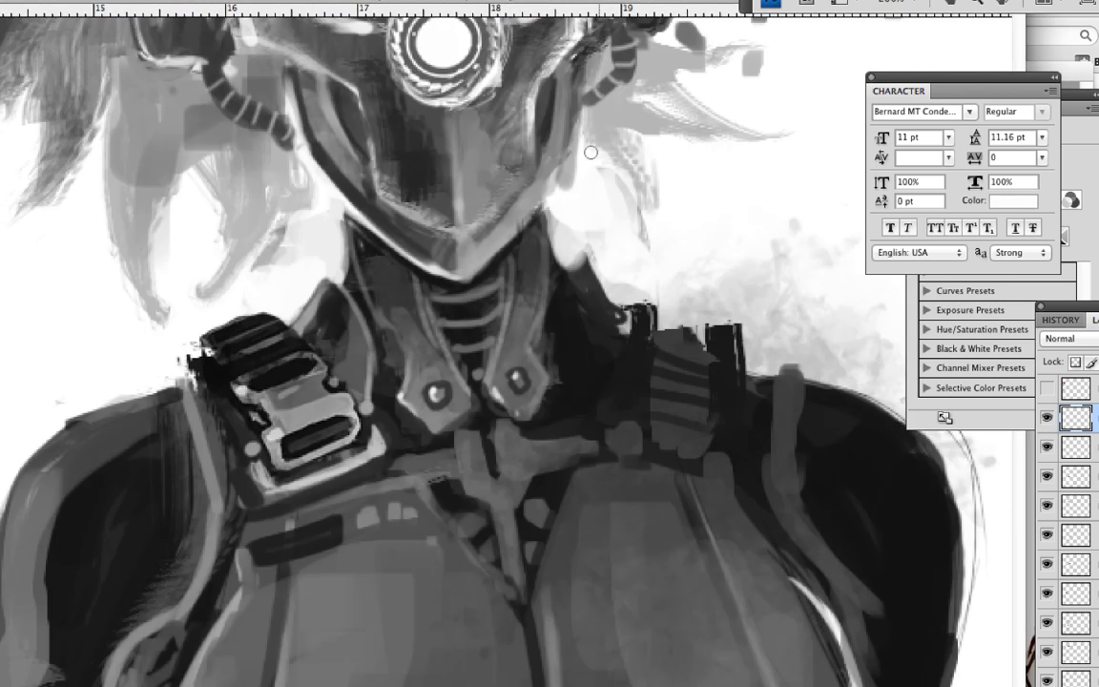
key(super+minus)
key(super+minus)
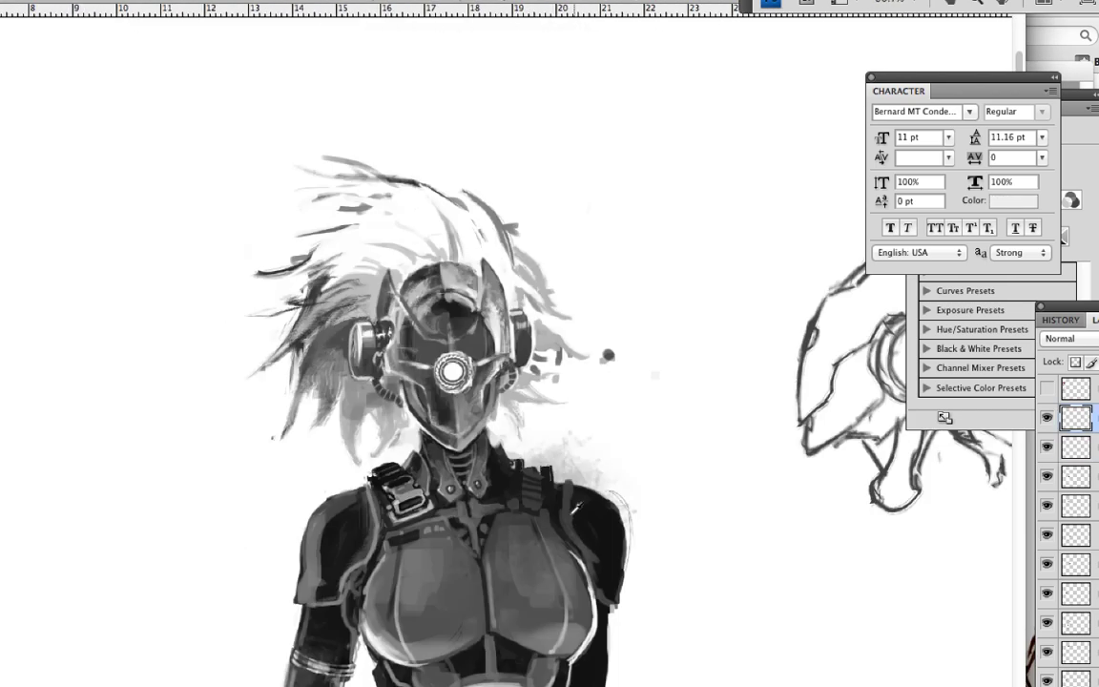
Repaint the helmet with a pointed crown, a dark oval face recess and thin light lines above the round eye
key(x)
mouse_move(384, 278)
mouse_down()
mouse_move(369, 327)
mouse_move(403, 383)
mouse_move(421, 254)
mouse_up()
key(x)
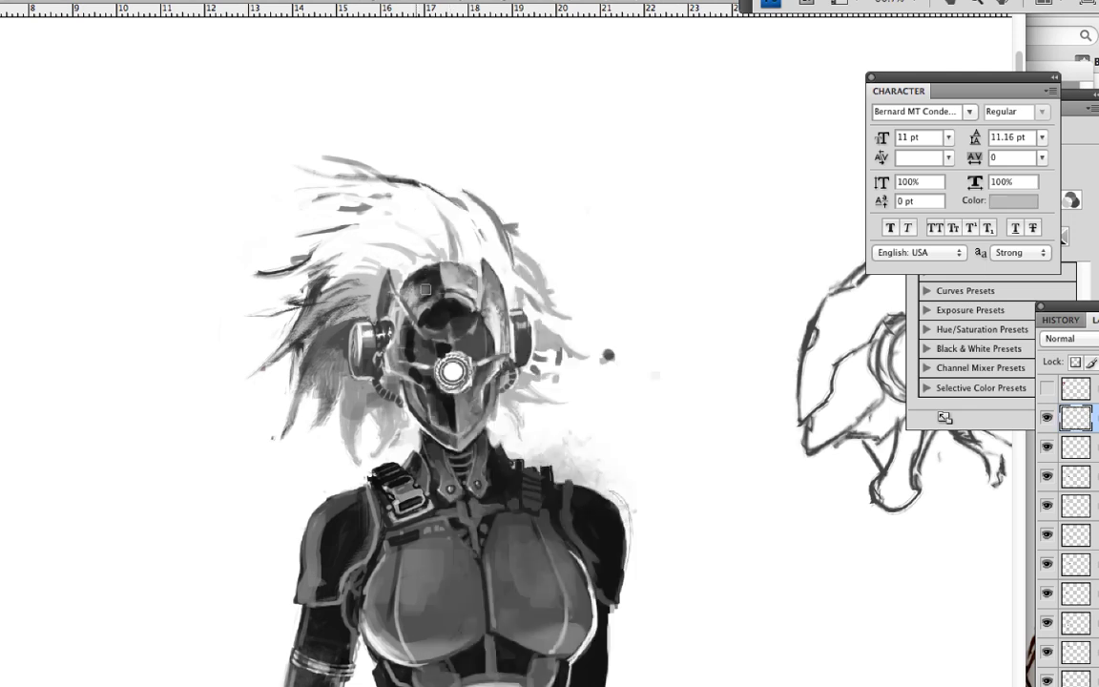
key(x)
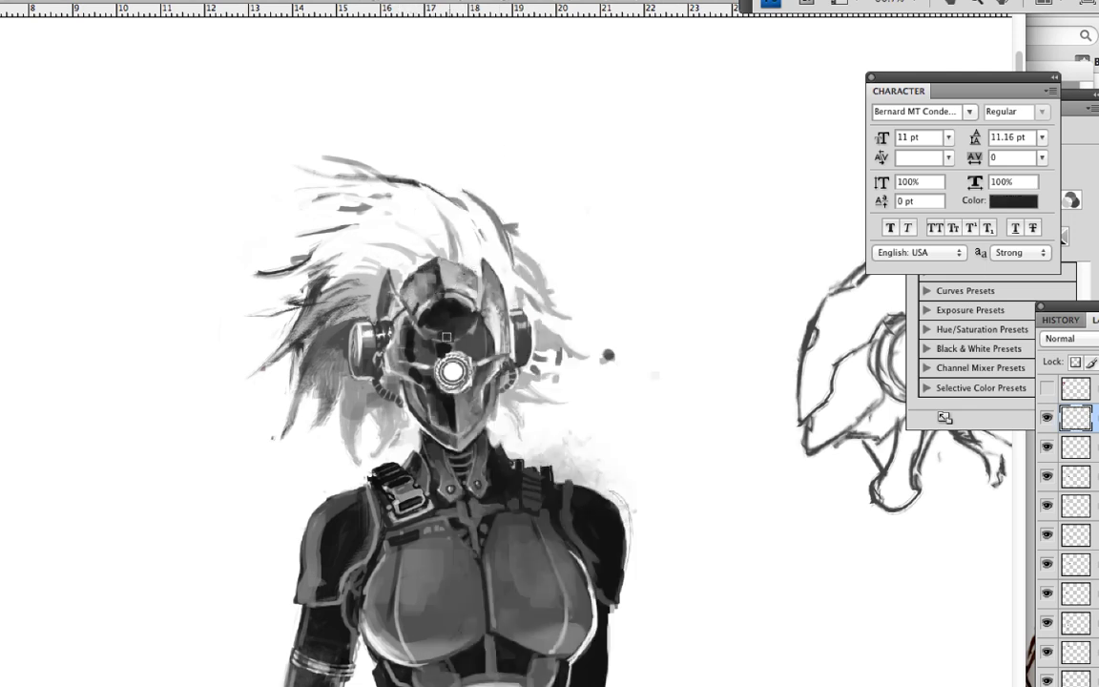
mouse_move(417, 303)
mouse_down()
mouse_move(429, 286)
mouse_move(452, 325)
mouse_up()
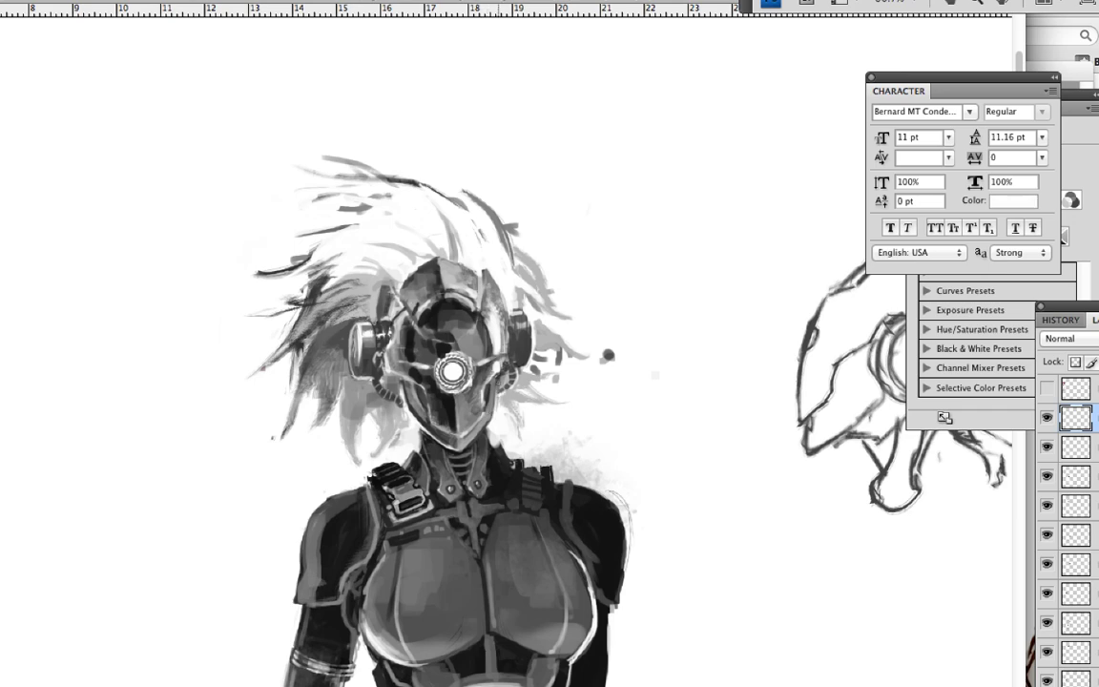
alt+click(453, 371)
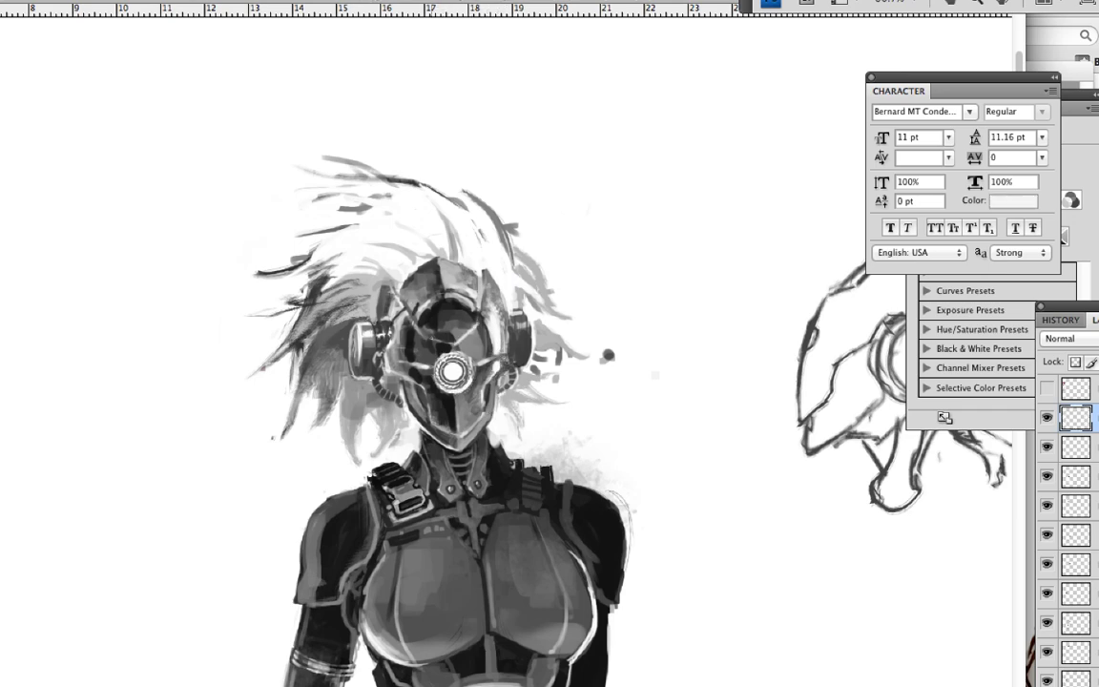
Draw grey panel lines and small square studs on the shoulder plates, and paint small joint pieces at the armpit
drag(515, 572, 501, 314)
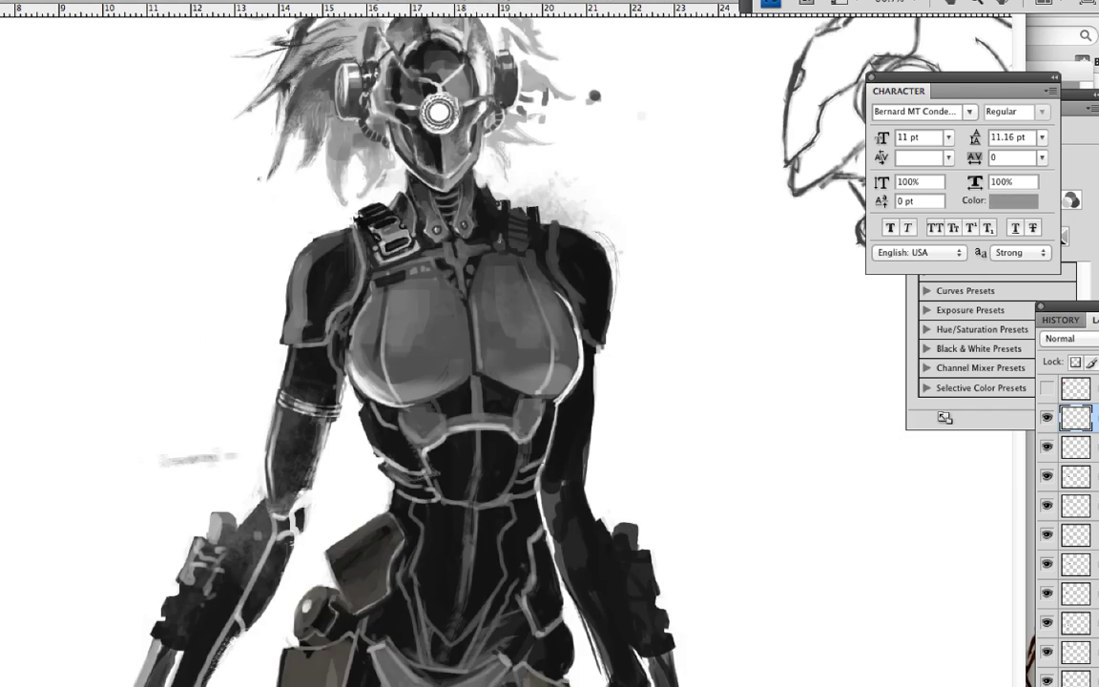
alt+click(314, 287)
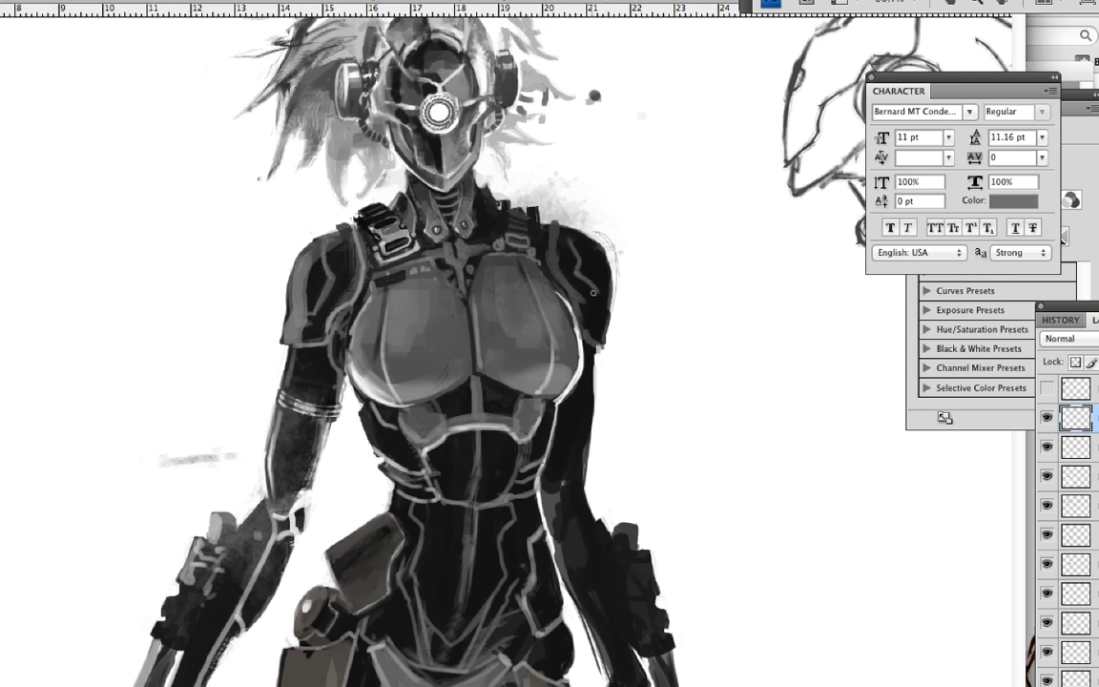
alt+click(381, 299)
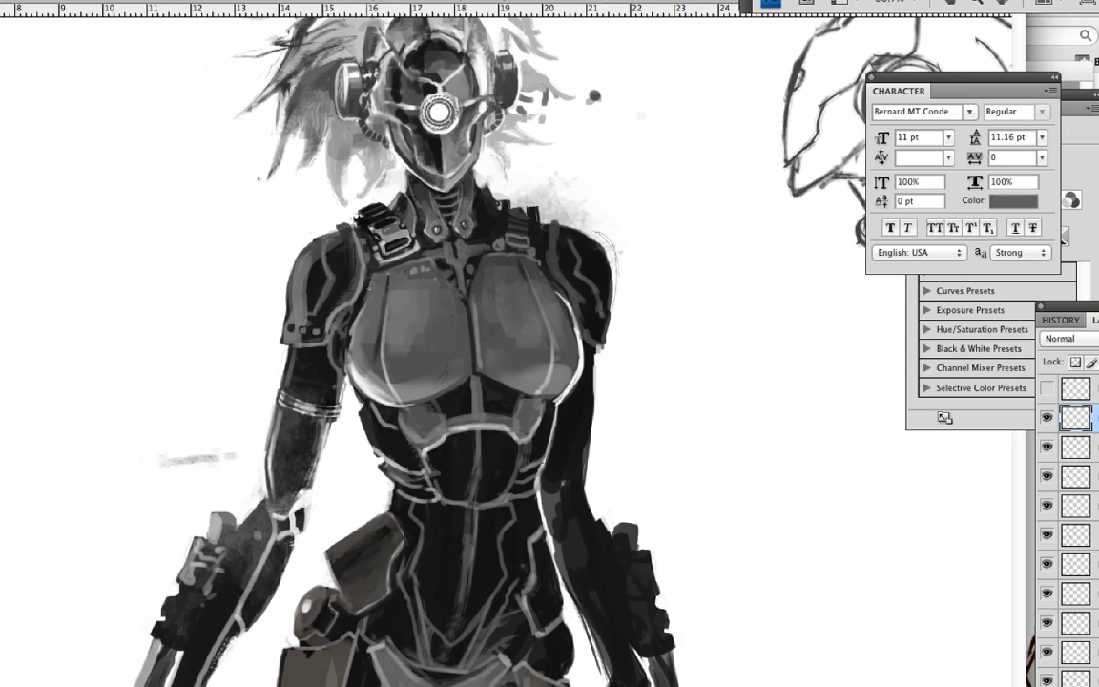
alt+click(309, 288)
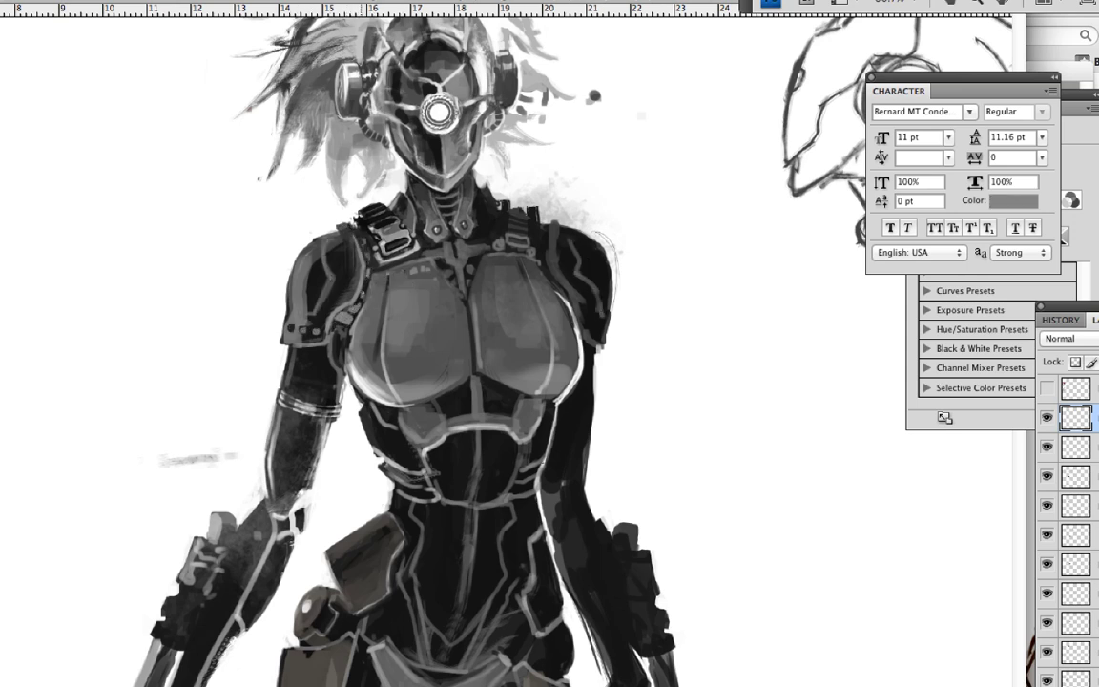
alt+click(570, 289)
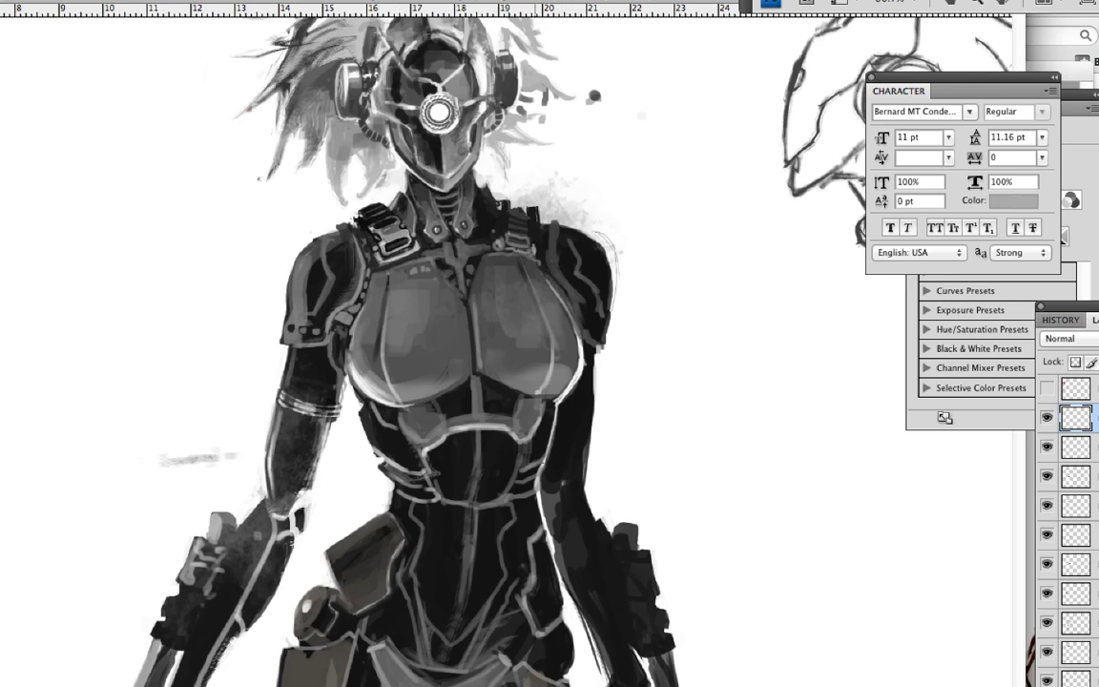
Darken the armpit joint pieces beside the shoulder plate and add small white highlights along the chest plates' seams
alt+click(523, 181)
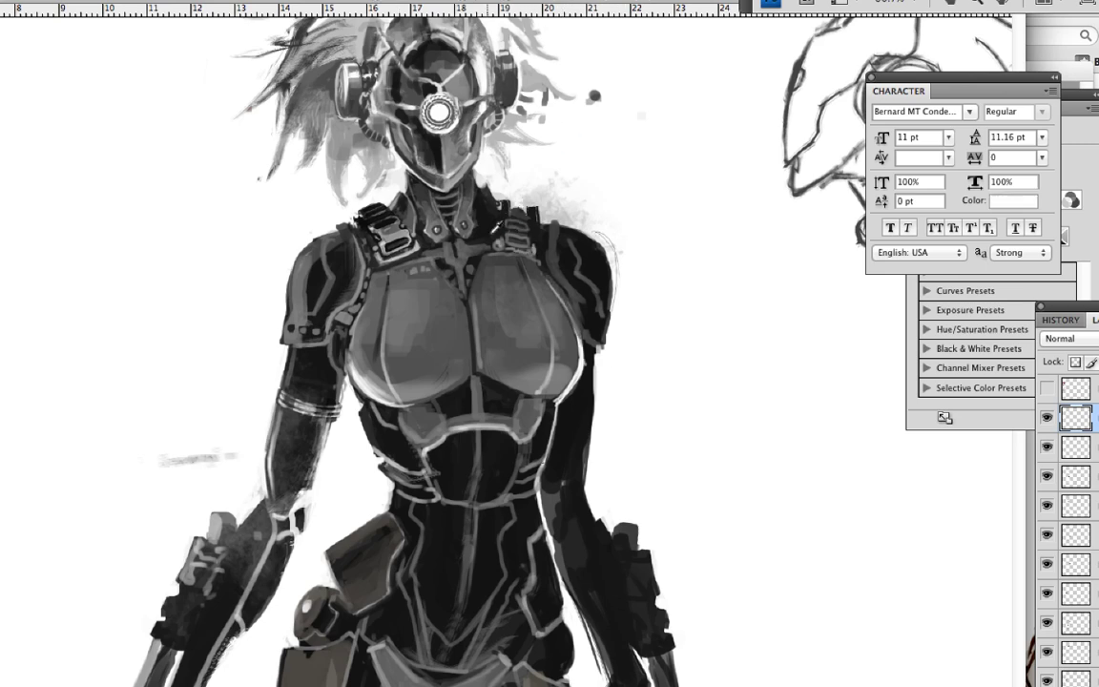
scroll(449, 262, up, 2)
alt+click(462, 243)
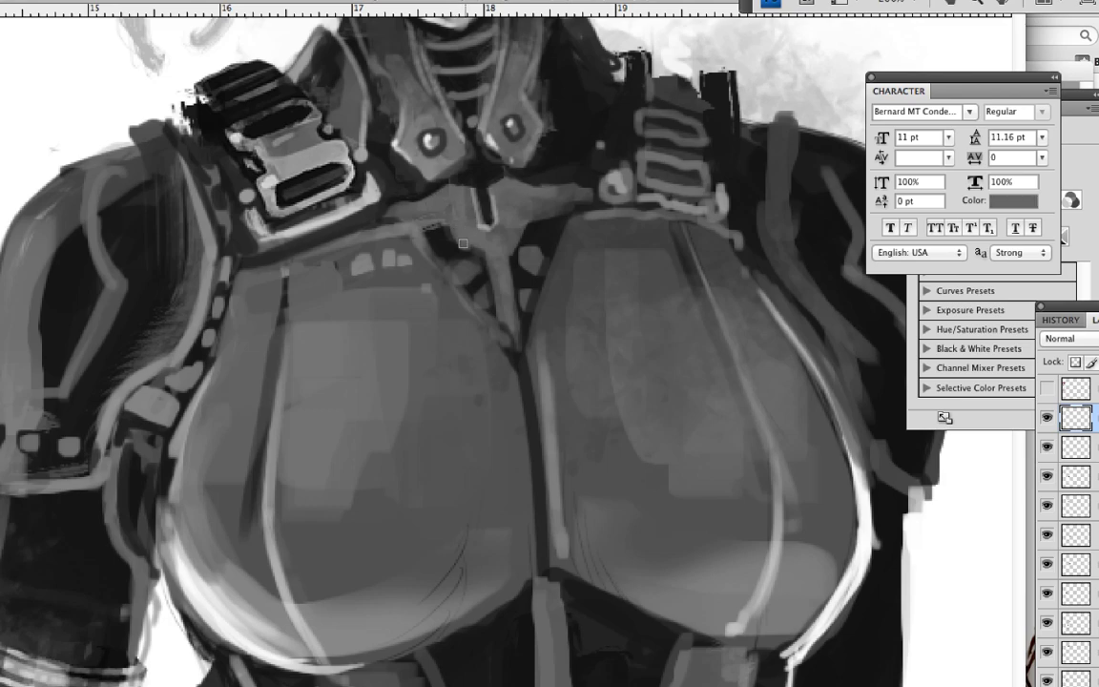
scroll(858, 372, up, 5)
scroll(858, 372, left, 4)
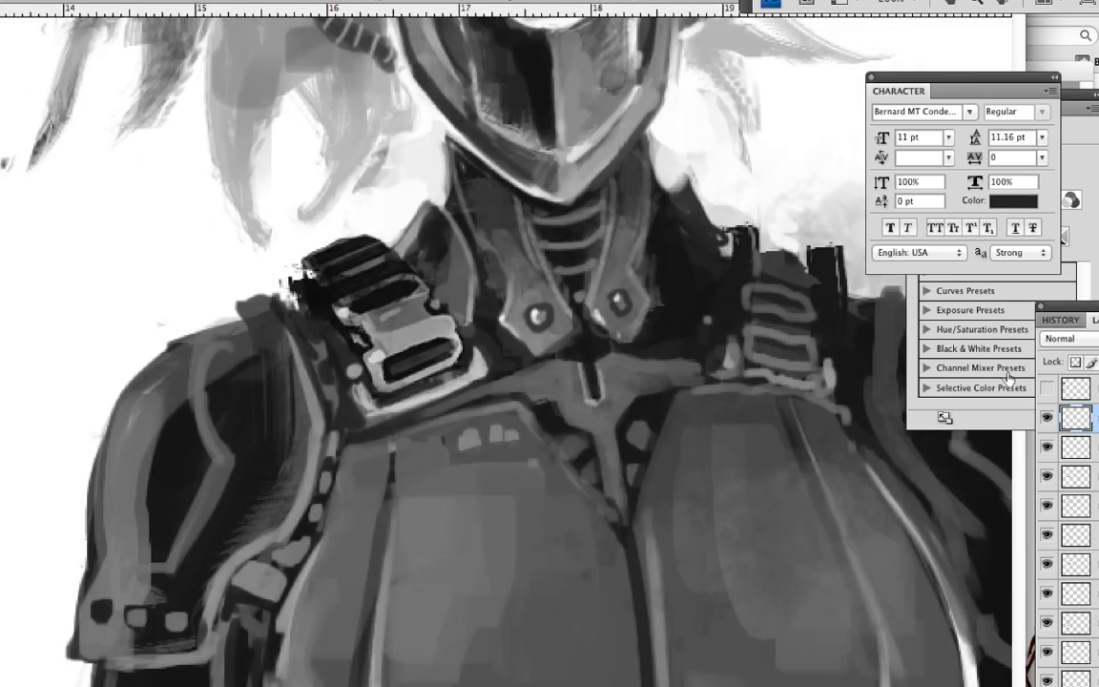
scroll(430, 437, down, 3)
scroll(429, 437, down, 3)
scroll(384, 396, up, 2)
scroll(378, 265, up, 2)
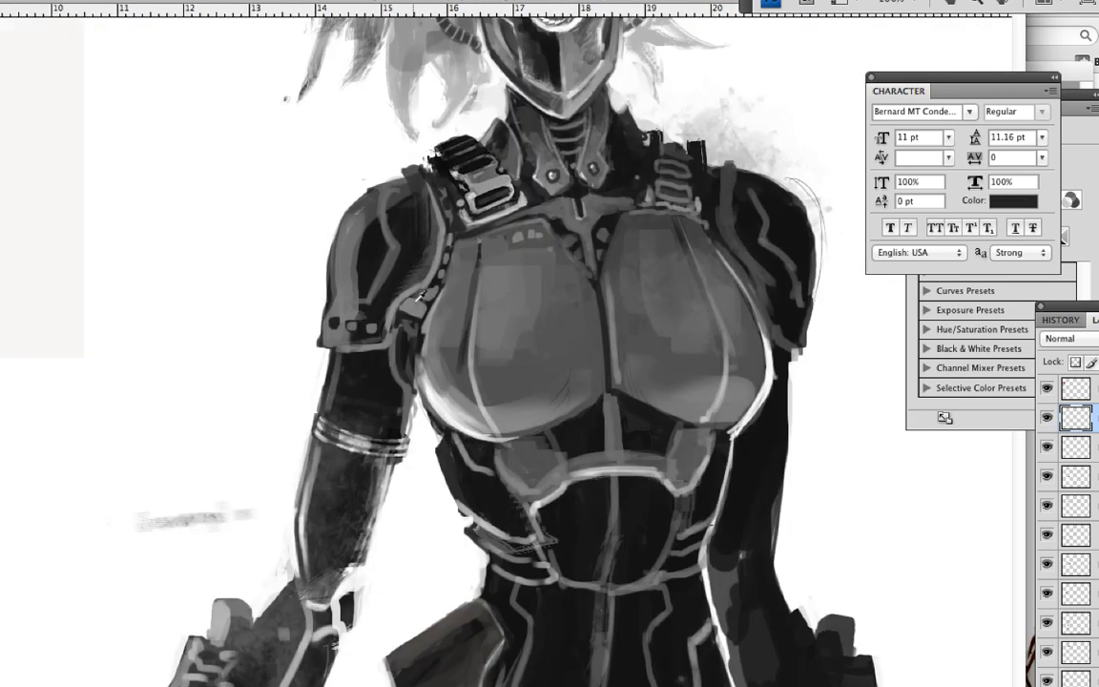
mouse_move(367, 310)
mouse_down()
mouse_move(370, 283)
mouse_move(420, 229)
mouse_up()
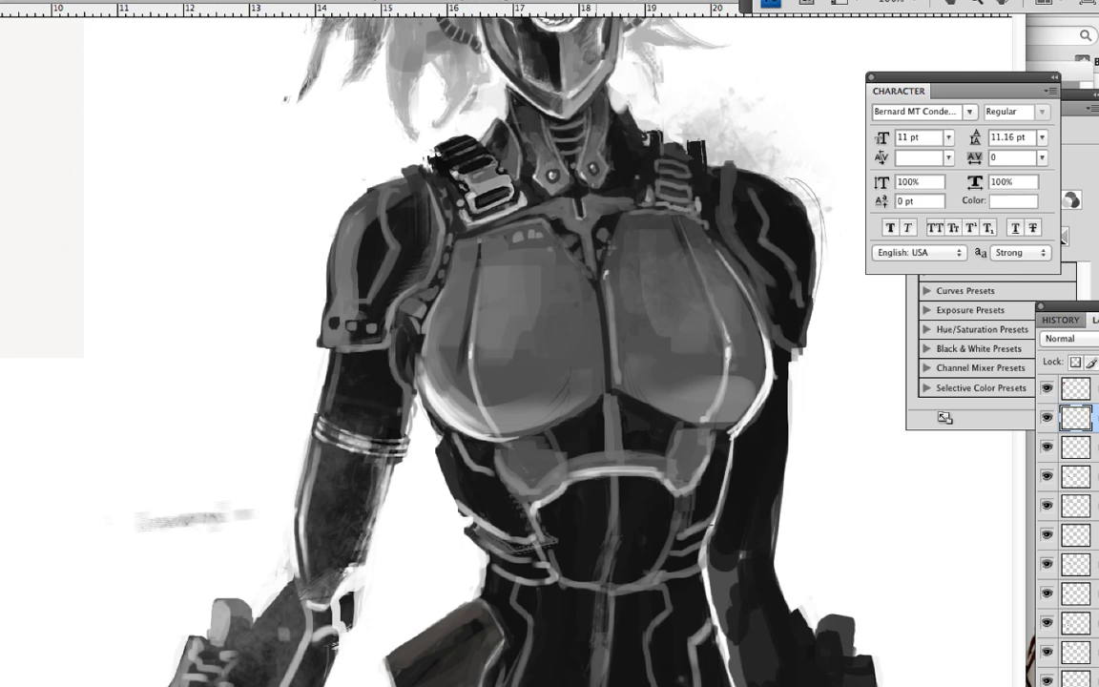
scroll(506, 353, down, 1)
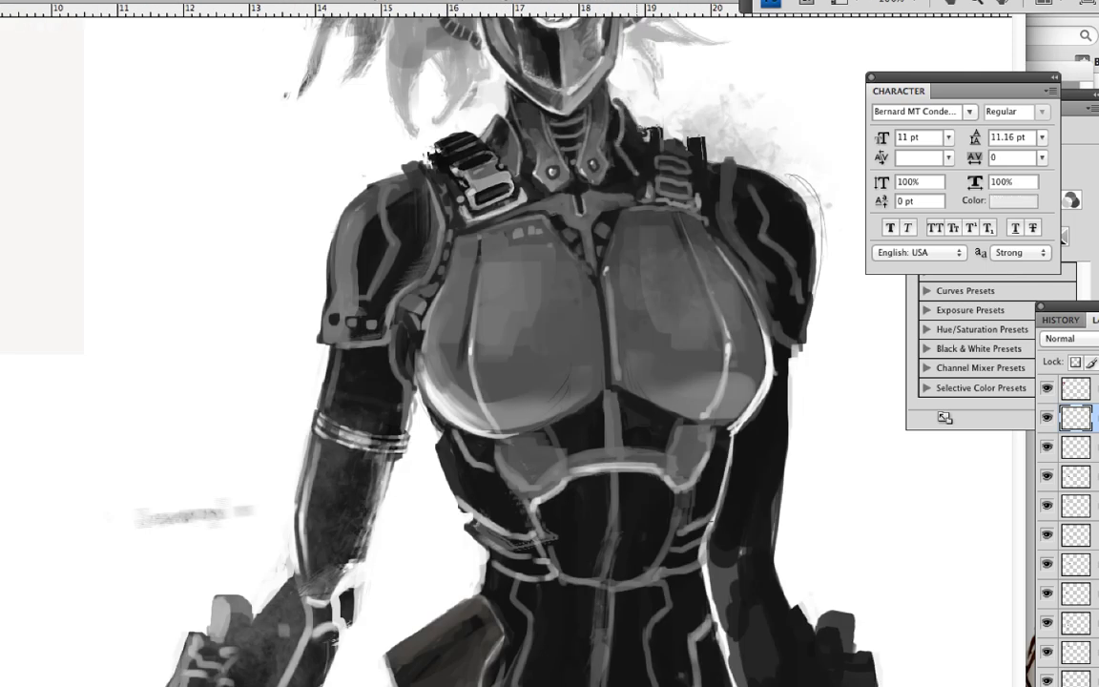
Paint a dark raised collar piece with thin grey edge lines between the neck plates and the strap opposite the buckle
alt+click(519, 90)
alt+click(460, 95)
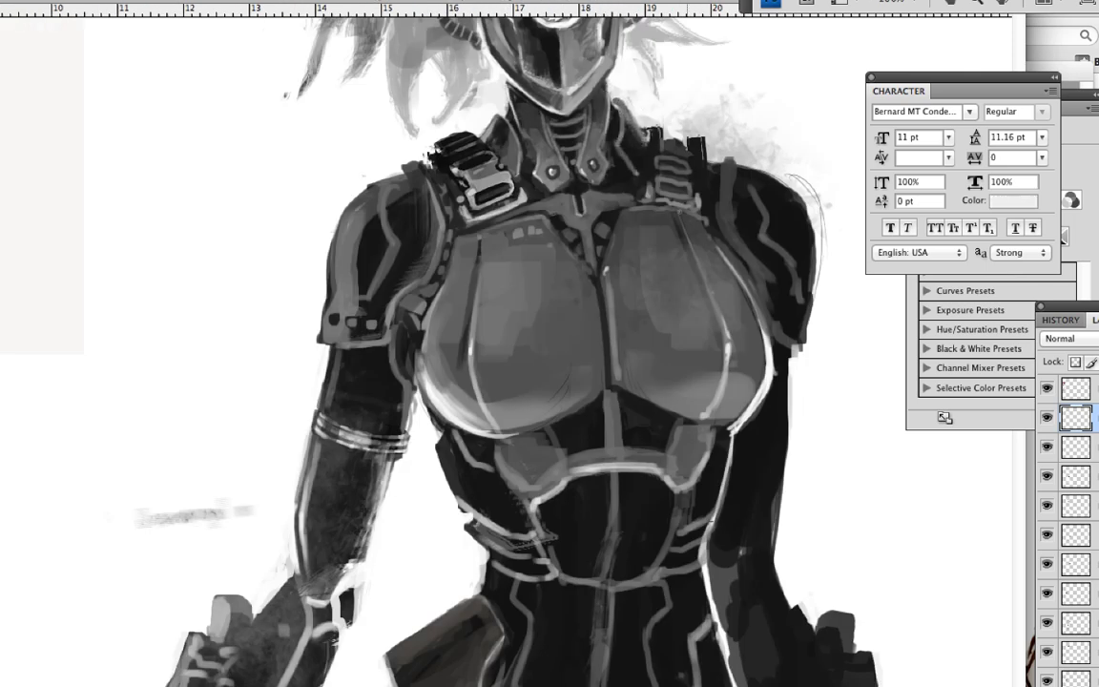
alt+click(658, 128)
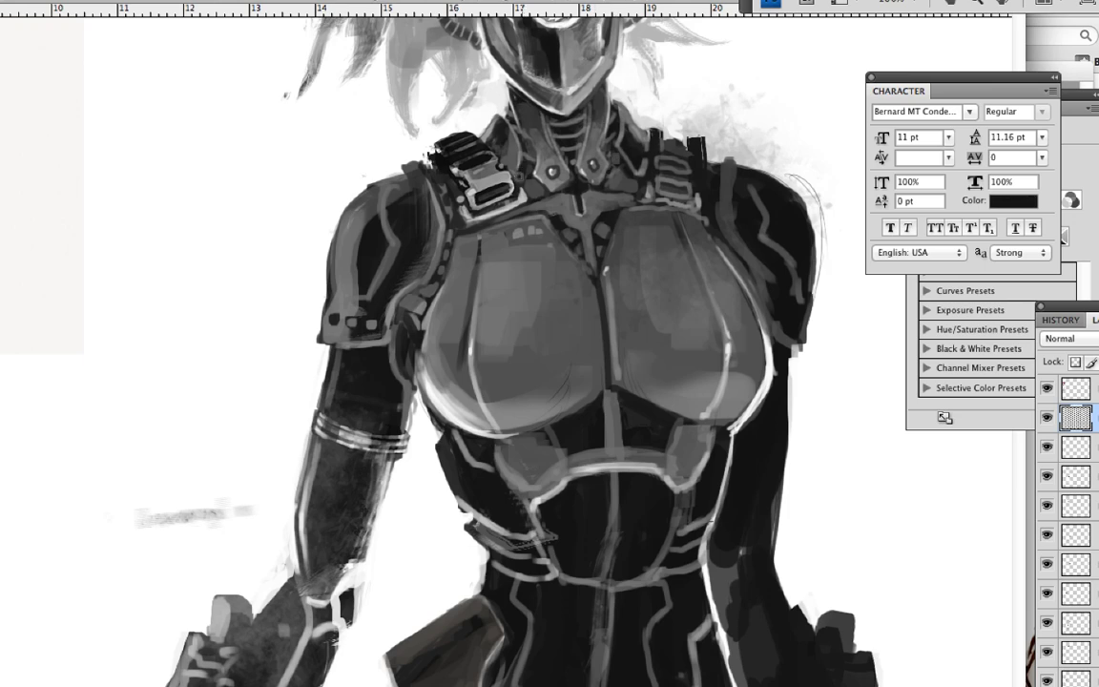
alt+click(483, 172)
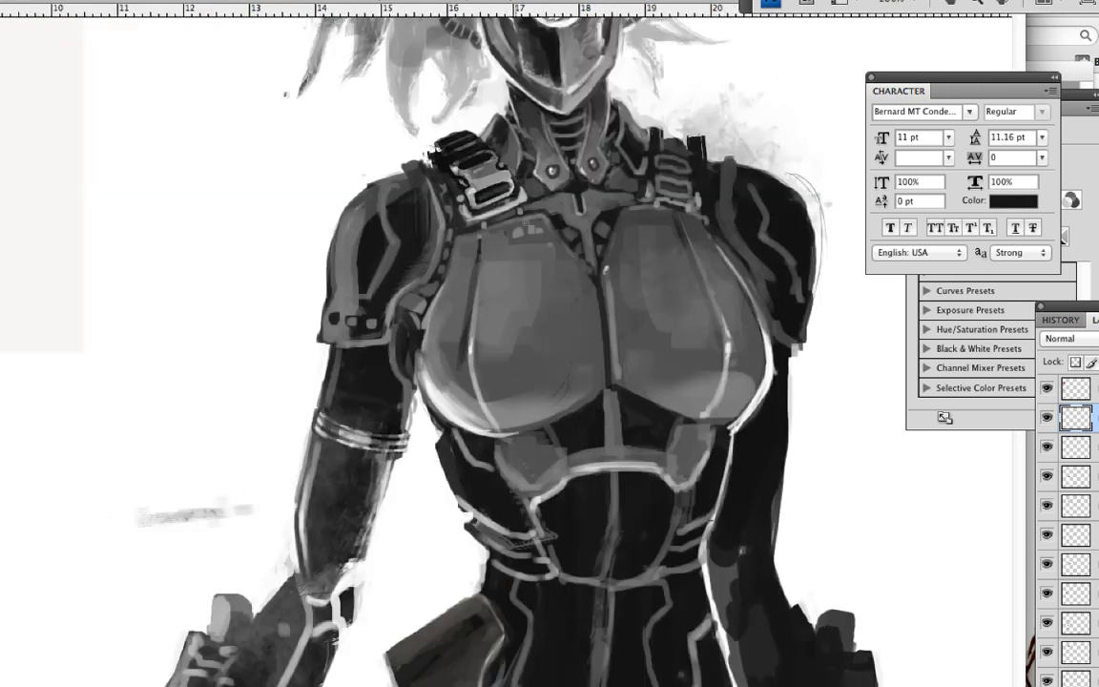
Repaint the small square marks on the upper chest plate as a light grey, letter-like marking
alt+click(448, 212)
drag(490, 231, 534, 236)
alt+click(462, 212)
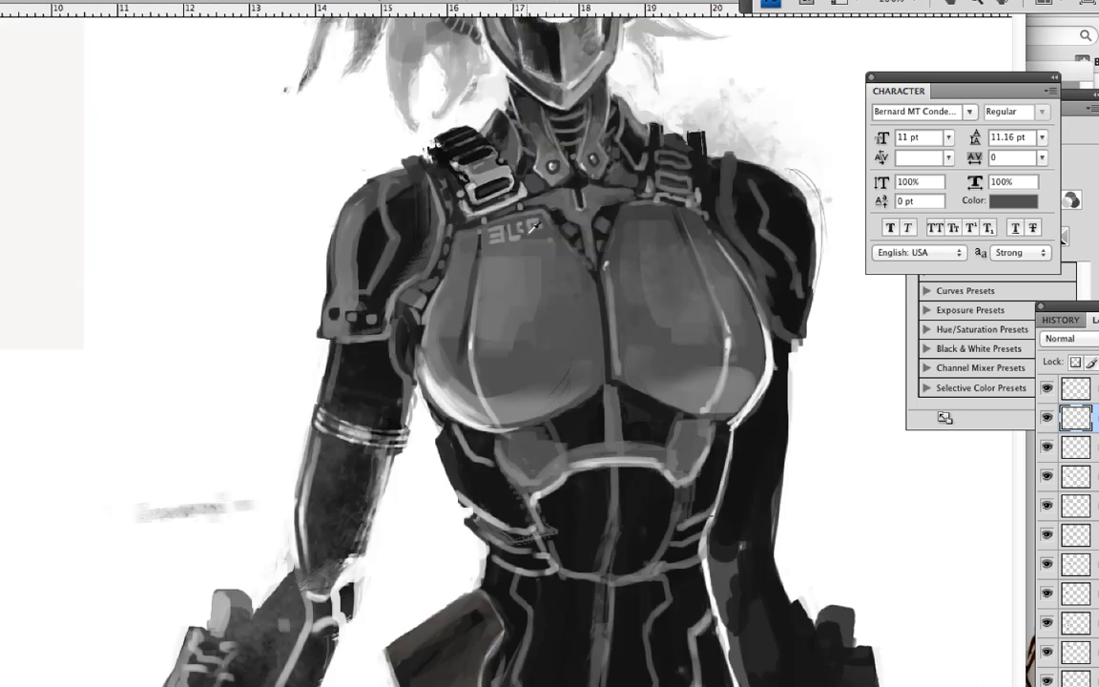
drag(516, 231, 542, 227)
alt+click(519, 225)
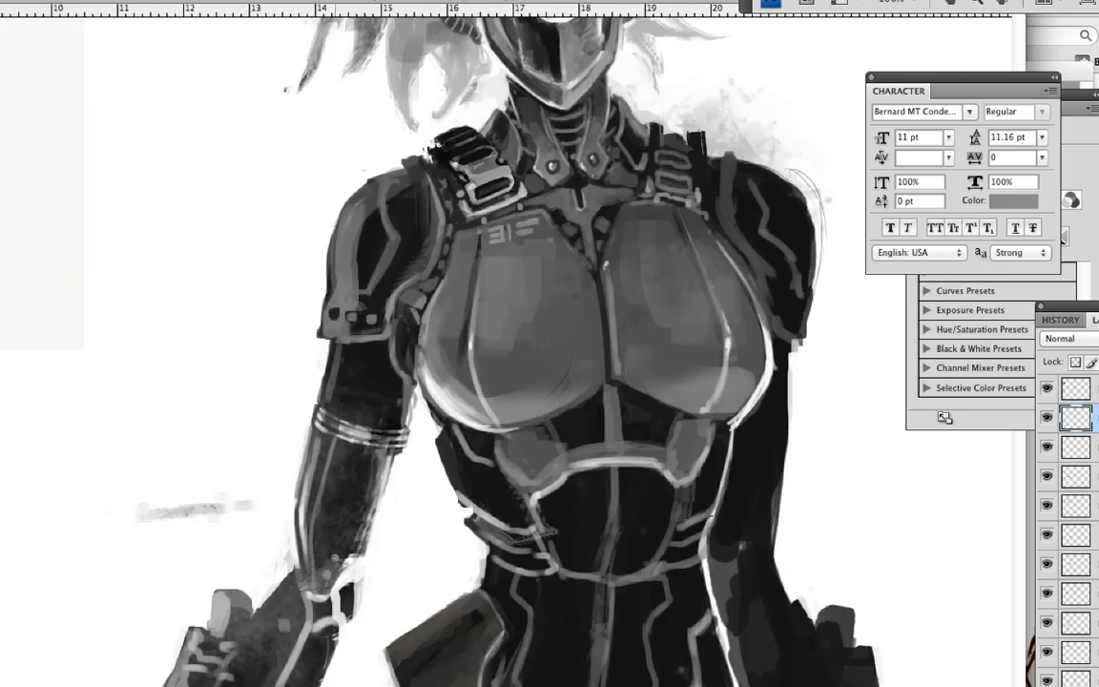
Lighten the chest and shoulder plates to a mid-grey so they stand out from the black bodysuit
key(ctrl+minus)
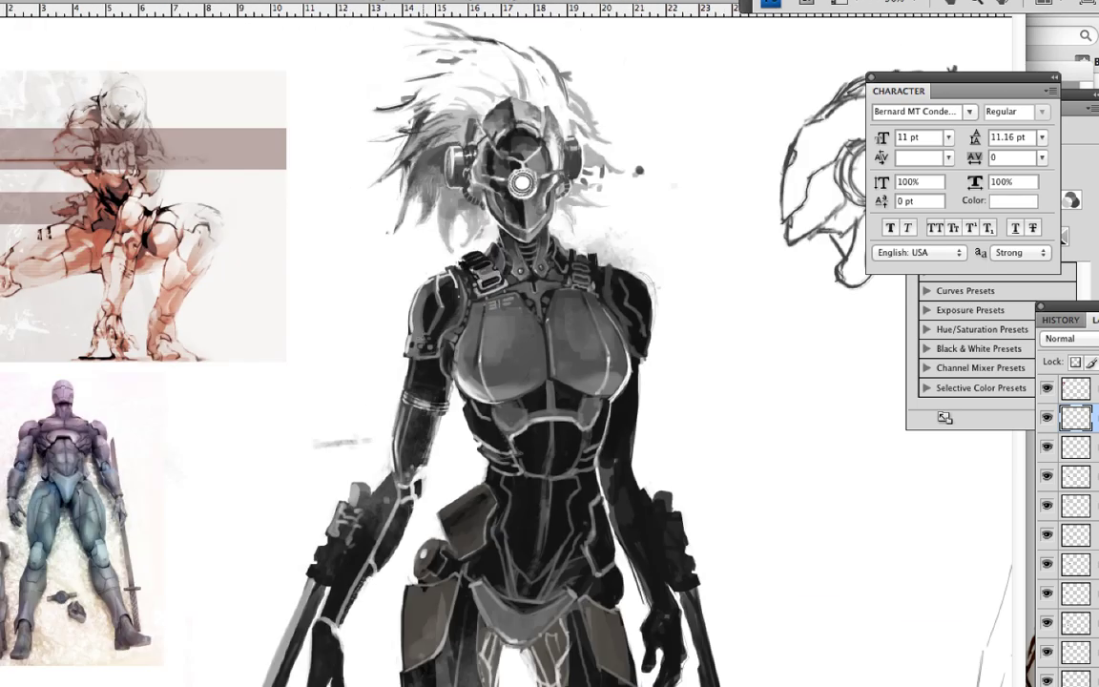
mouse_move(420, 276)
mouse_down()
mouse_move(434, 305)
mouse_move(477, 324)
mouse_move(534, 306)
mouse_move(579, 373)
mouse_up()
key(shift+alt+d)
drag(410, 262, 377, 315)
drag(549, 246, 582, 310)
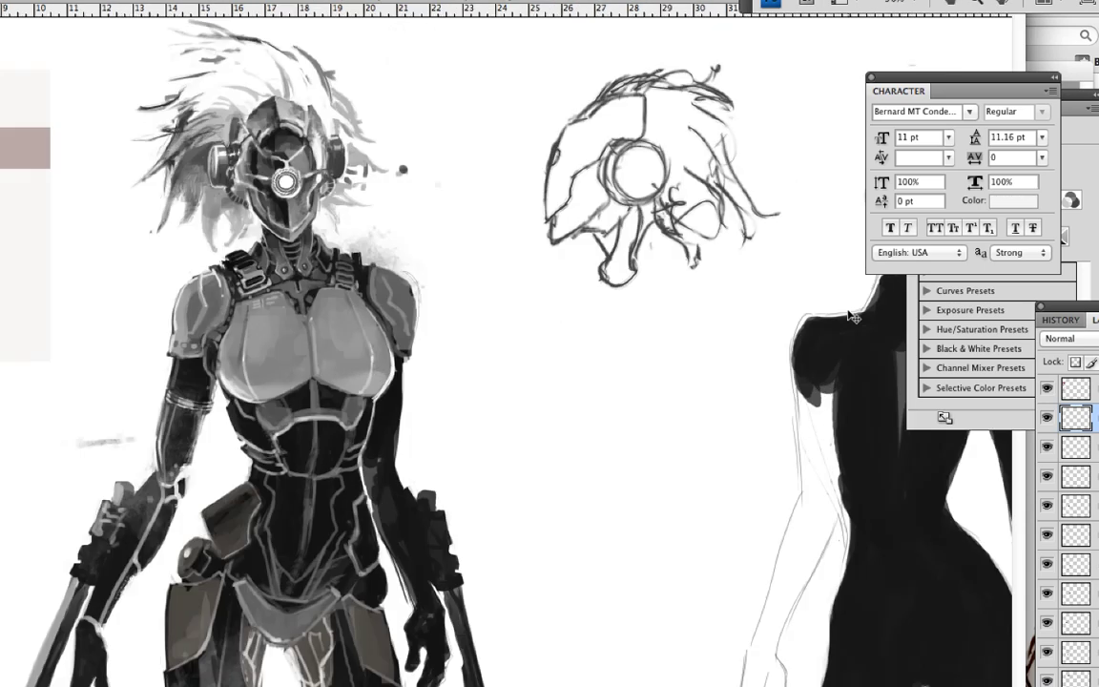
scroll(575, 287, right, 5)
key(ctrl+alt+z)
key(ctrl+alt+z)
key(shift+alt+n)
key(d)
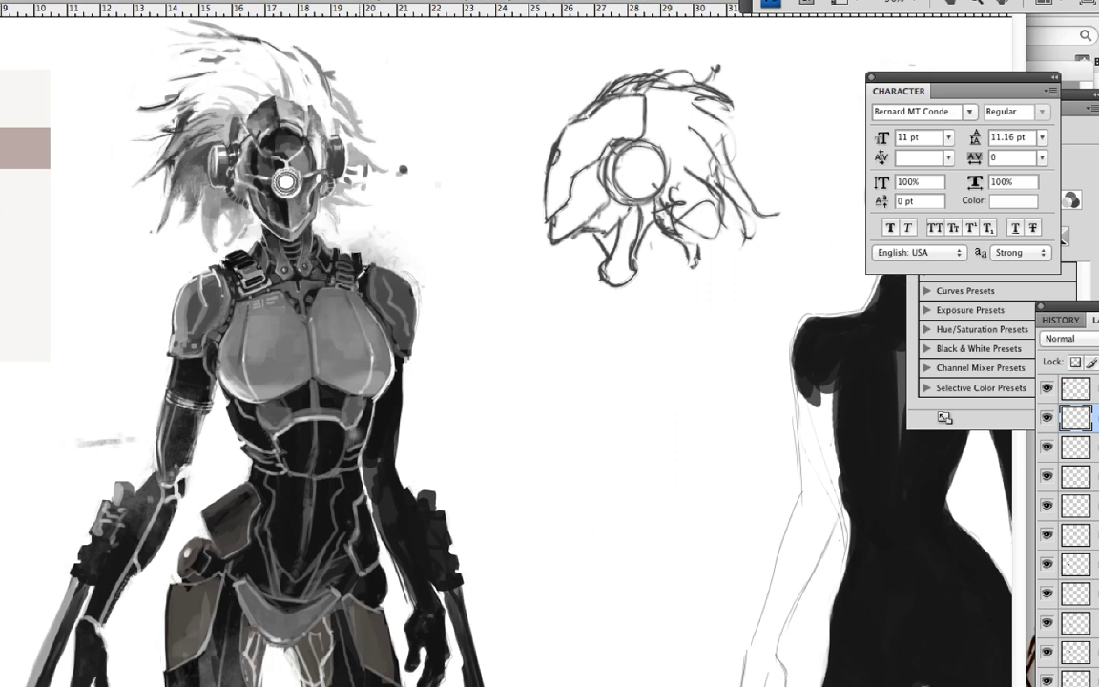
Paint a soft dark shade in the background beside the torso, and cover it with loose white strokes
drag(315, 244, 324, 182)
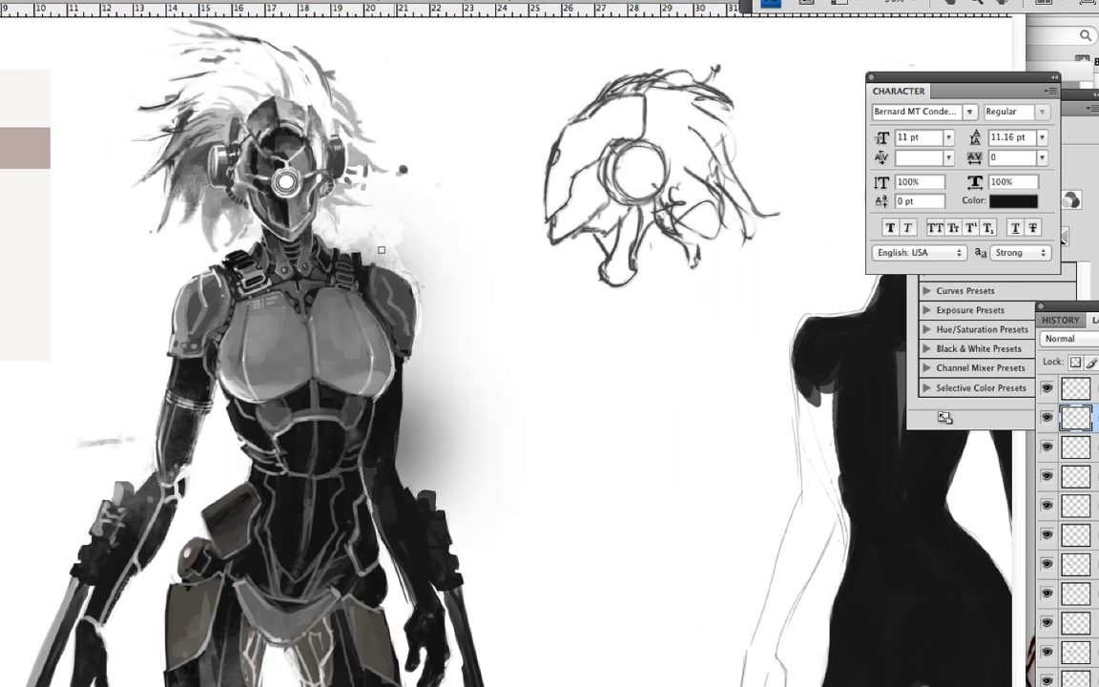
key(x)
mouse_move(372, 219)
mouse_down()
mouse_move(413, 447)
mouse_move(469, 528)
mouse_up()
click(469, 528)
key(Return)
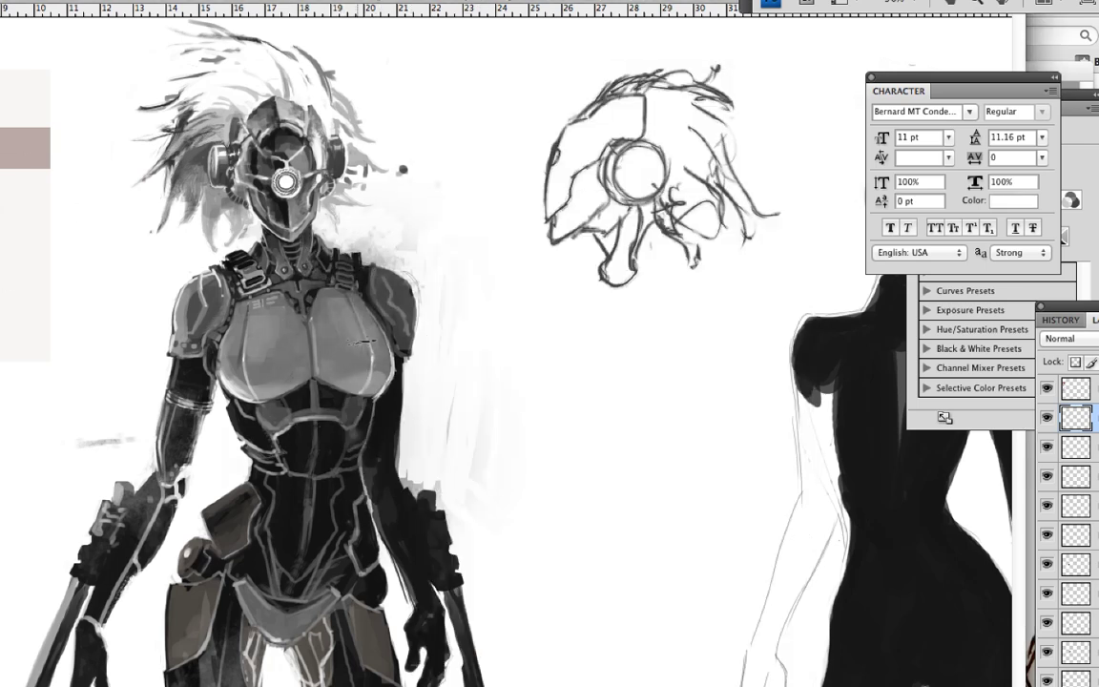
Paint the thigh plates flat mid-grey and add a rough dark patch to the small plate under the chest
key(h)
mouse_move(351, 327)
mouse_down()
mouse_move(367, 291)
mouse_move(408, 301)
mouse_move(315, 286)
mouse_move(424, 324)
mouse_up()
key(x)
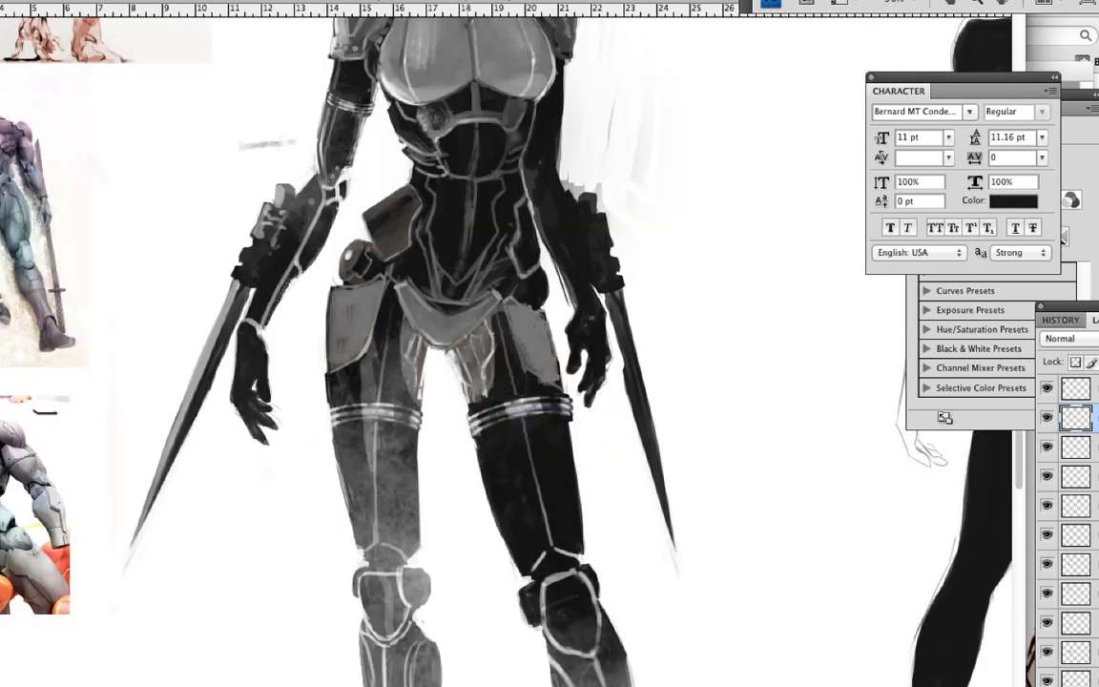
mouse_move(386, 205)
mouse_down()
mouse_move(392, 268)
mouse_move(453, 203)
mouse_move(463, 157)
mouse_move(443, 182)
mouse_up()
drag(448, 286, 429, 334)
Paint grey joint pieces at the wrist blade's base and add textured light tones to the blade and forearm
key(ctrl+plus)
drag(401, 276, 410, 210)
drag(329, 276, 367, 205)
drag(392, 267, 429, 198)
drag(372, 415, 458, 134)
key(ctrl+minus)
key(ctrl+minus)
key(ctrl+plus)
key(ctrl+plus)
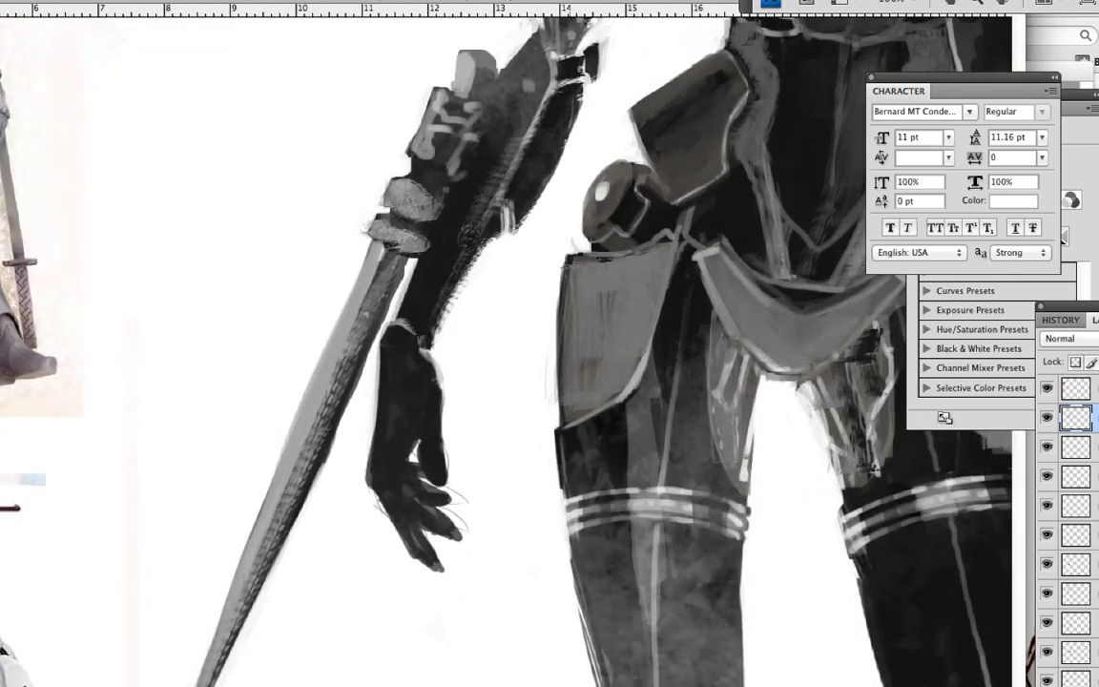
Paint rough grey texture along the inner side of the black thigh and lighten the grey leg's kneecap
key(ctrl+shift+h)
mouse_move(528, 484)
mouse_down()
mouse_move(480, 208)
mouse_move(477, 429)
mouse_up()
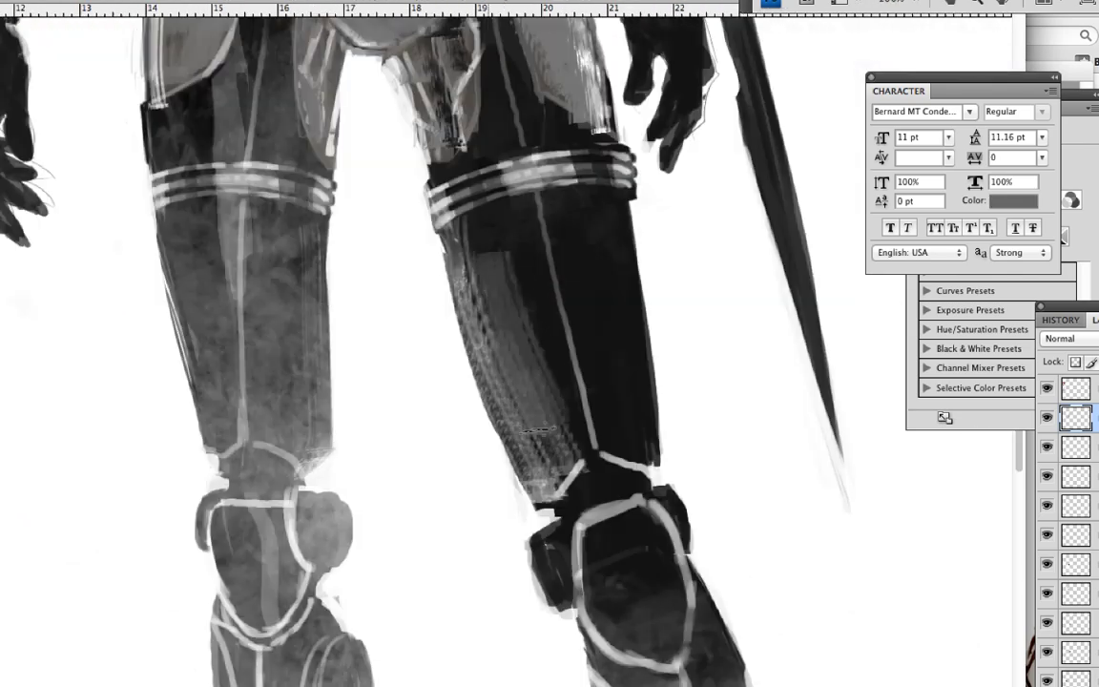
drag(487, 210, 506, 410)
key(ctrl+minus)
drag(191, 532, 296, 175)
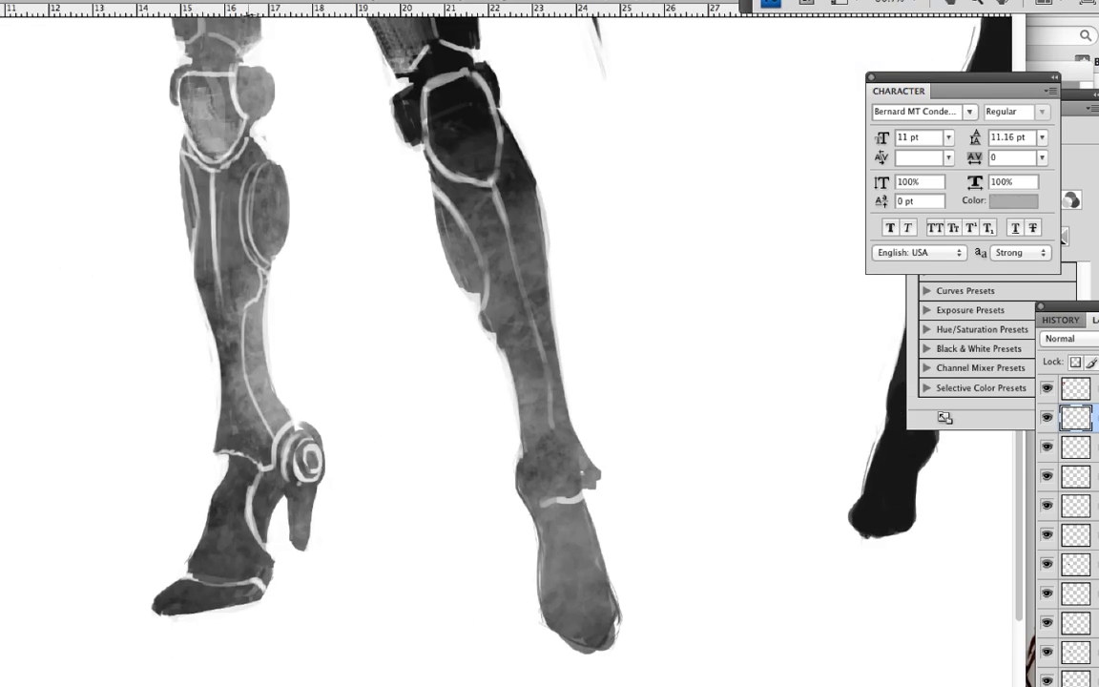
Choose a textured brush and roughen the outer edge of the grey lower leg with it
right_click(297, 175)
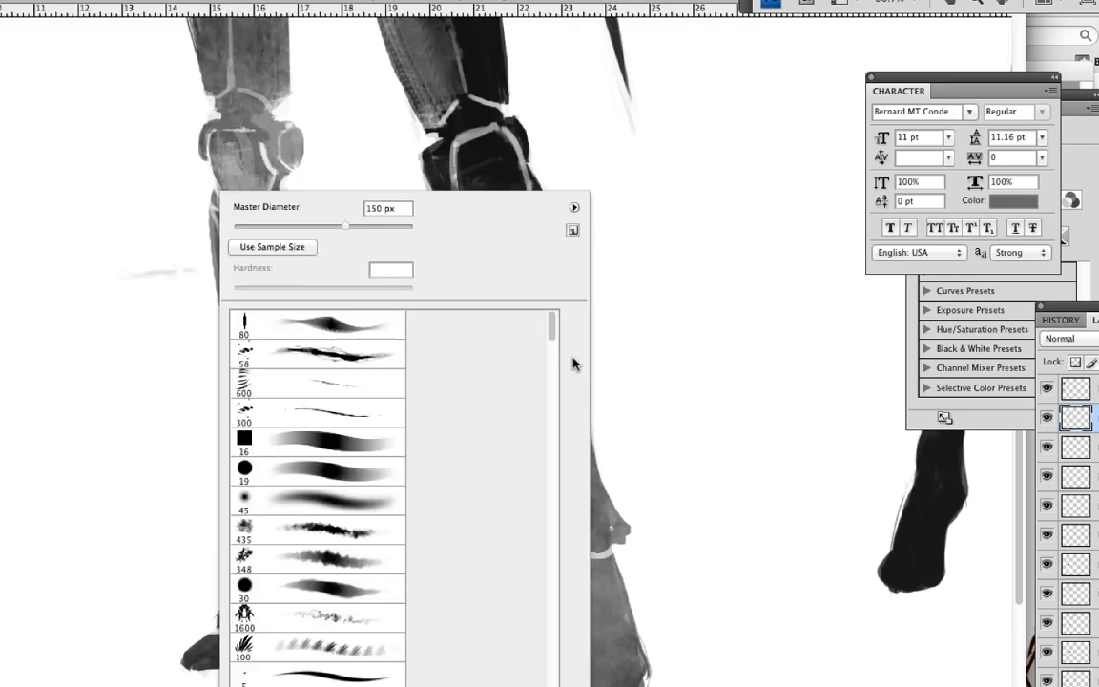
scroll(554, 373, down, 5)
key(Return)
scroll(351, 314, up, 5)
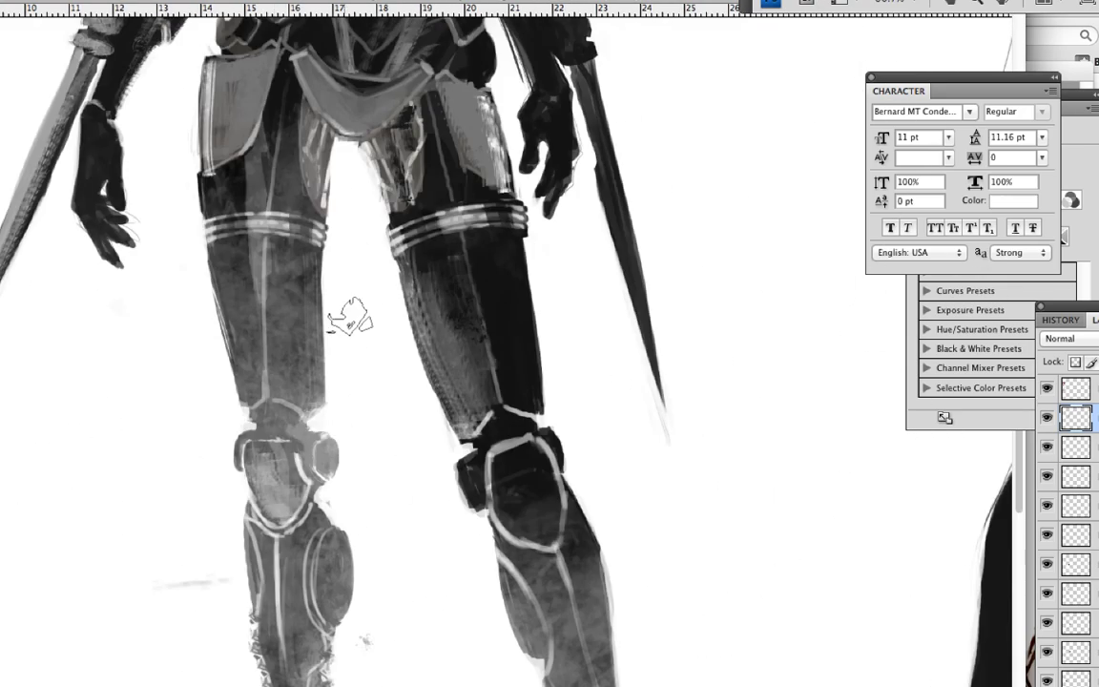
scroll(214, 133, up, 4)
Change the brush and paint rough light grey highlights down the shin and the front of the heeled boot
right_click(362, 198)
mouse_move(688, 332)
mouse_down()
mouse_move(706, 622)
mouse_move(691, 680)
mouse_up()
key(Return)
scroll(244, 477, down, 5)
right_click(300, 398)
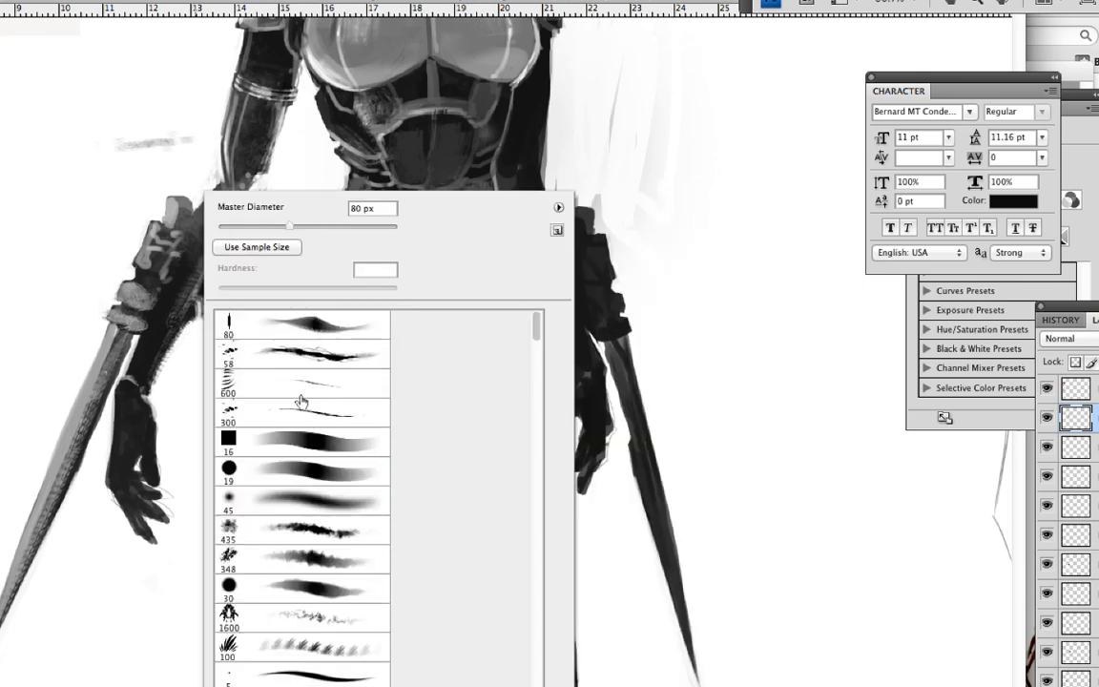
key(Return)
scroll(244, 477, down, 5)
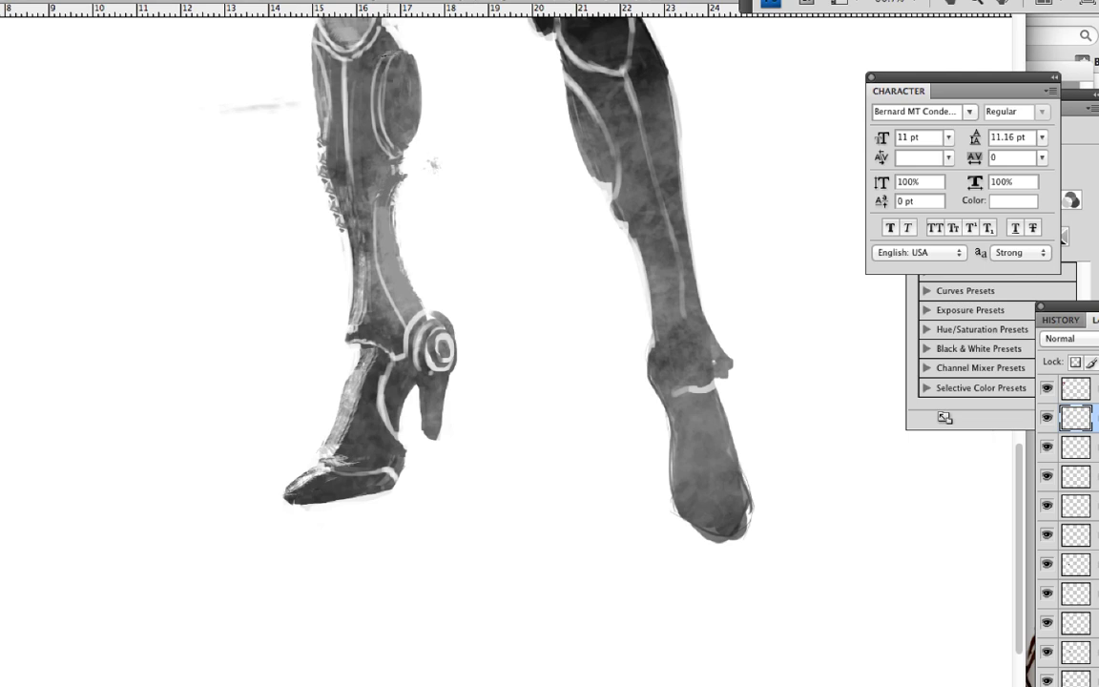
Paint a dark recessed centre with a lighter rim into the oval calf plate and sharpen the boot's heel
scroll(503, 423, up, 2)
mouse_move(401, 438)
mouse_down()
mouse_move(387, 324)
mouse_move(391, 134)
mouse_move(392, 152)
mouse_up()
alt+click(377, 133)
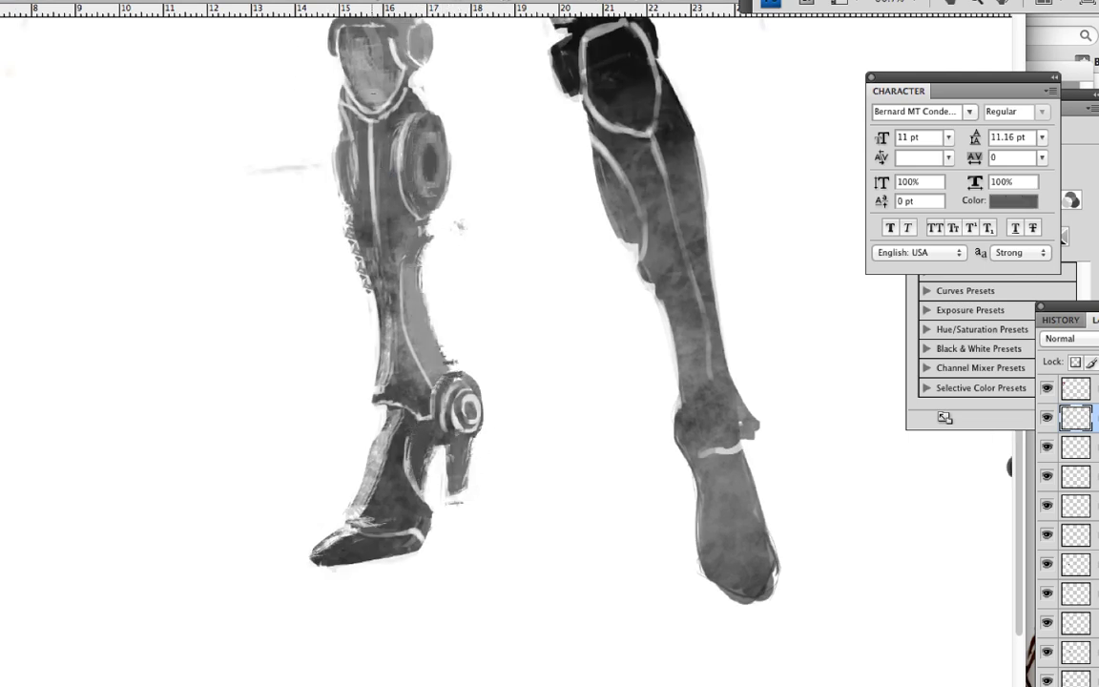
Paint grey V-shaped panel lines and broad side bands on the abdomen, and refine the ribs at the waist
drag(658, 314, 671, 327)
drag(673, 372, 610, 449)
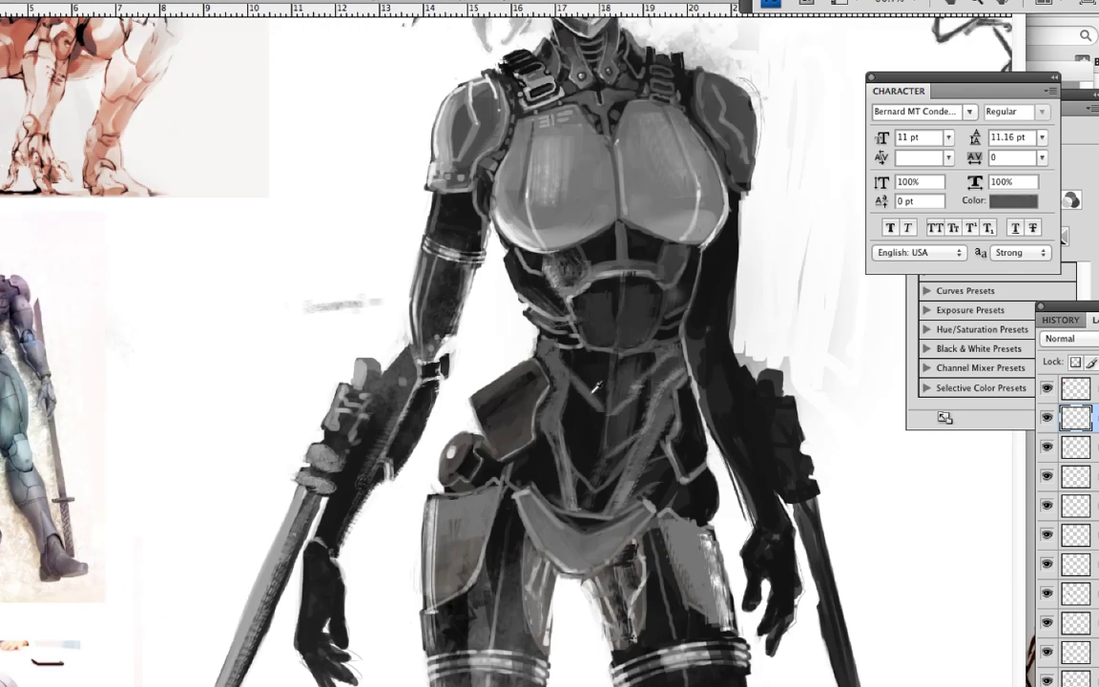
alt+click(505, 278)
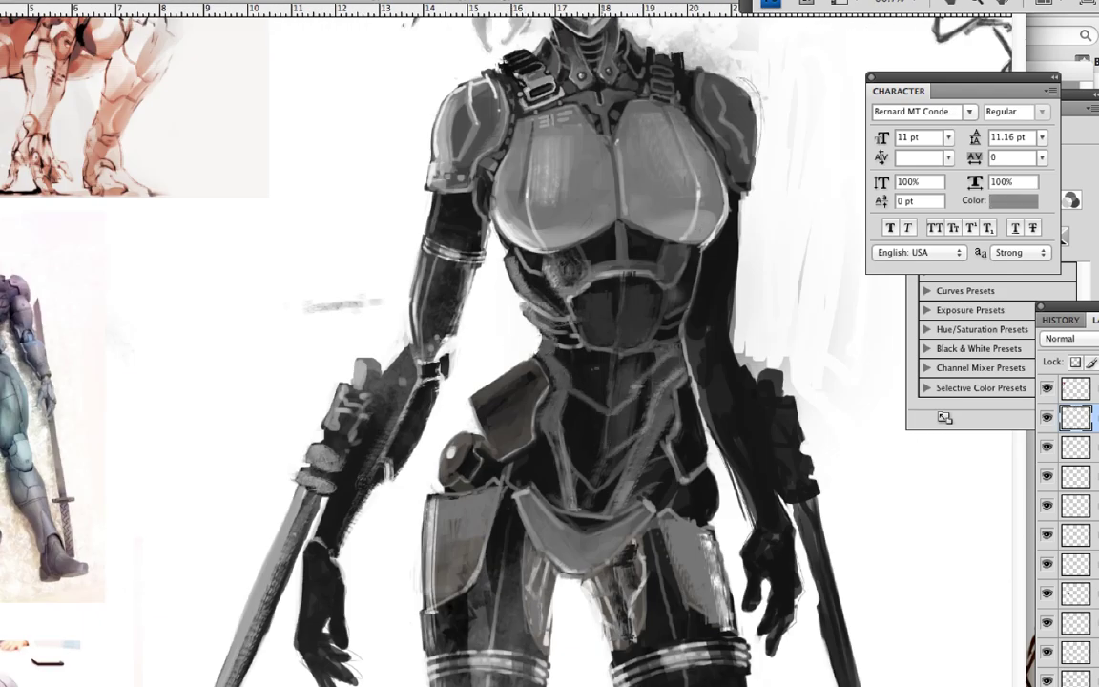
alt+click(508, 274)
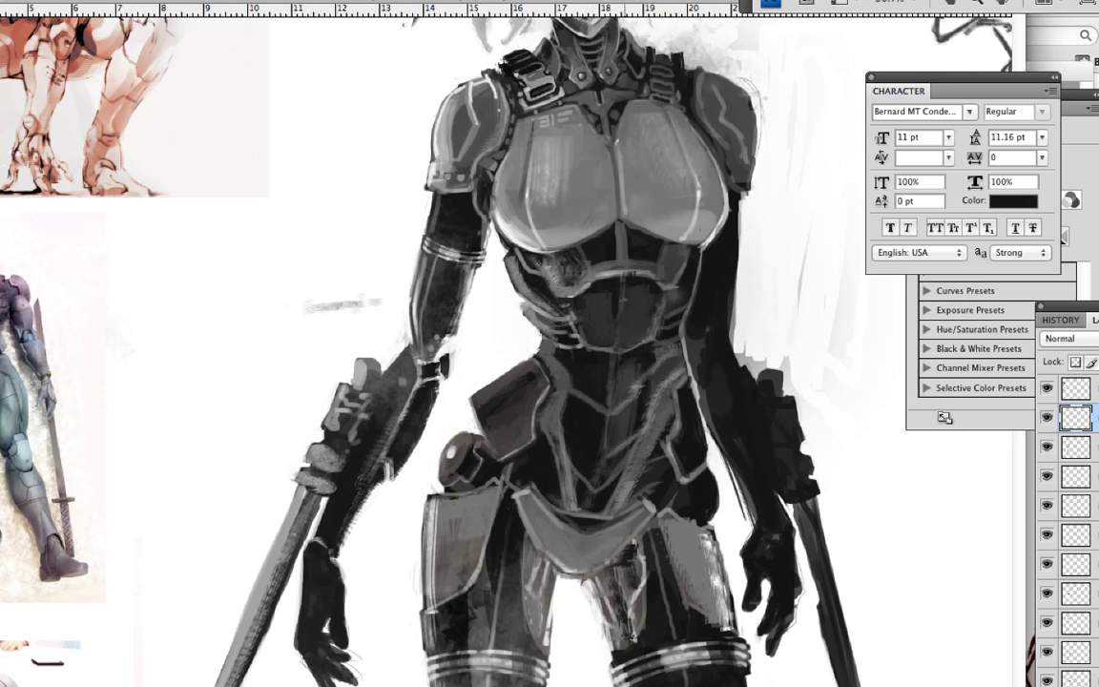
Draw a light slot and small ring on the hip pouch, and paint a round ringed joint with a short tube at the elbow
key(ctrl+plus)
key(ctrl+plus)
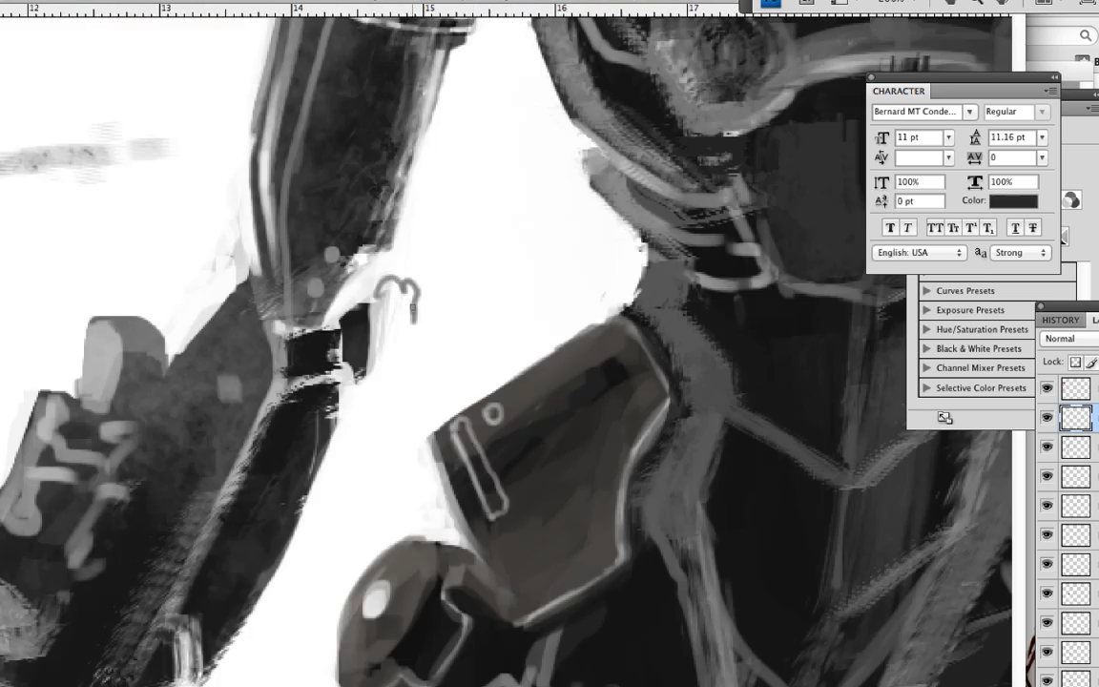
mouse_move(355, 315)
mouse_down()
mouse_move(372, 191)
mouse_move(361, 305)
mouse_up()
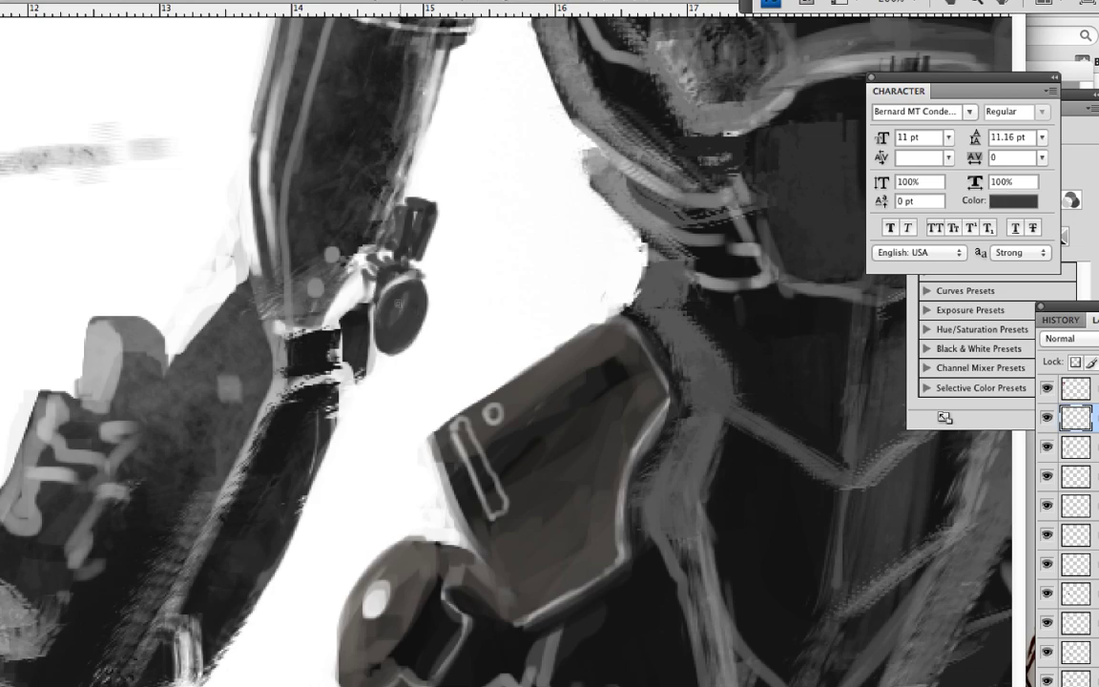
key(ctrl+minus)
key(ctrl+minus)
key(ctrl+plus)
key(ctrl+plus)
scroll(372, 206, up, 3)
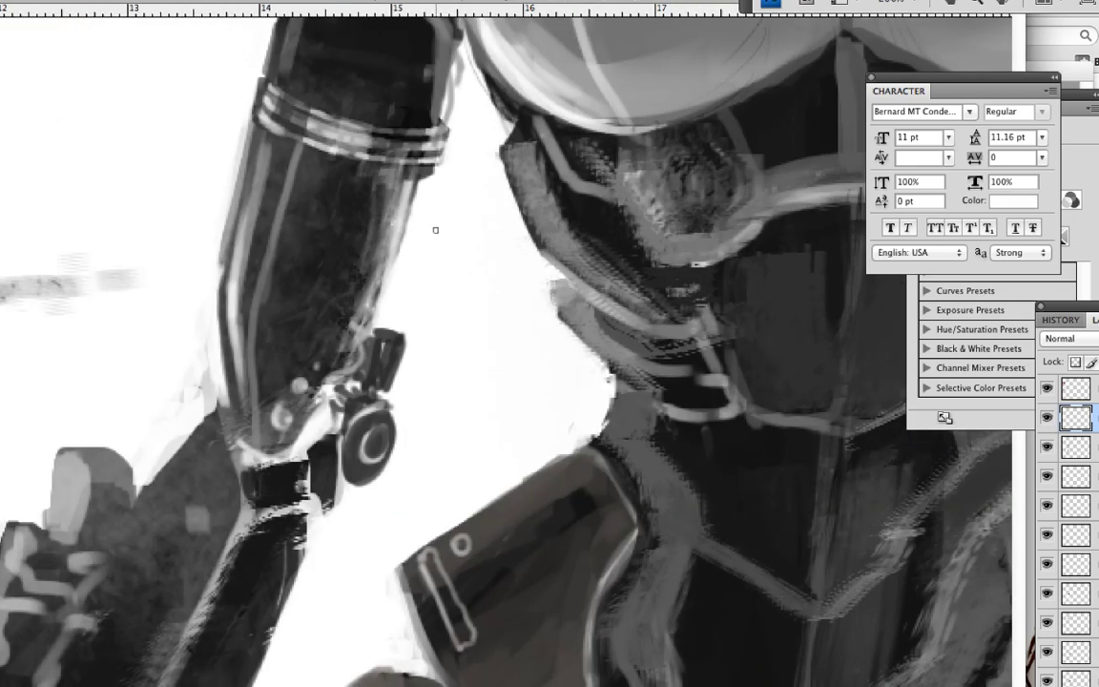
Paint streaky light grey reflections on the upper arm below the double band and along the shoulder plate's edge
scroll(380, 304, up, 3)
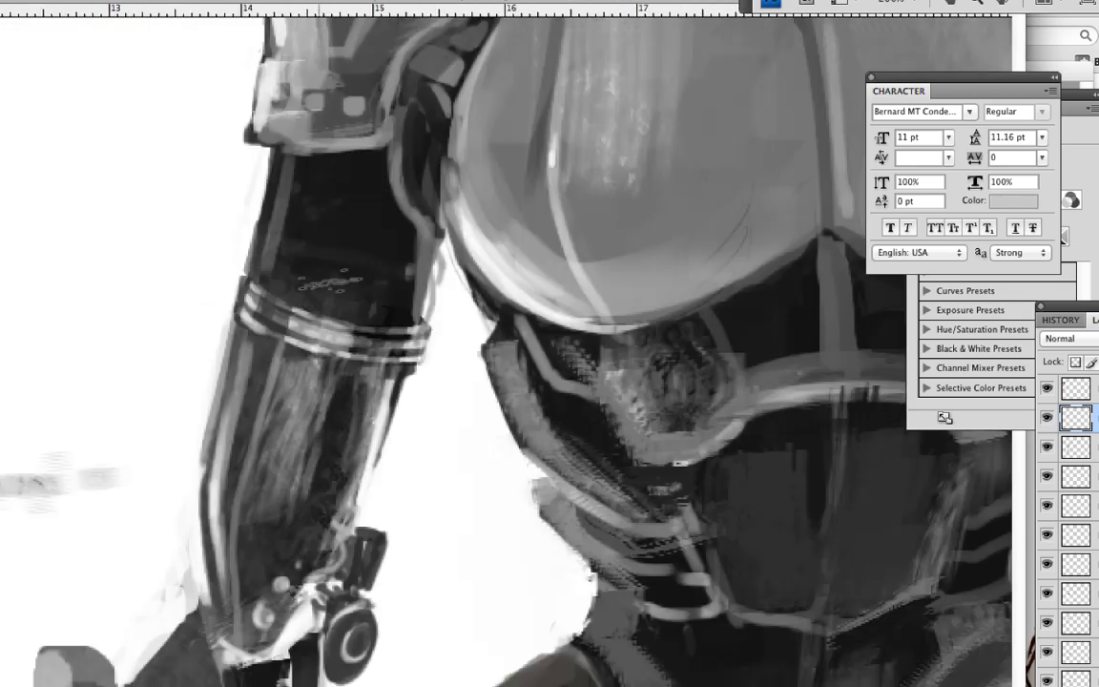
key(ctrl+minus)
key(ctrl+minus)
scroll(603, 281, down, 3)
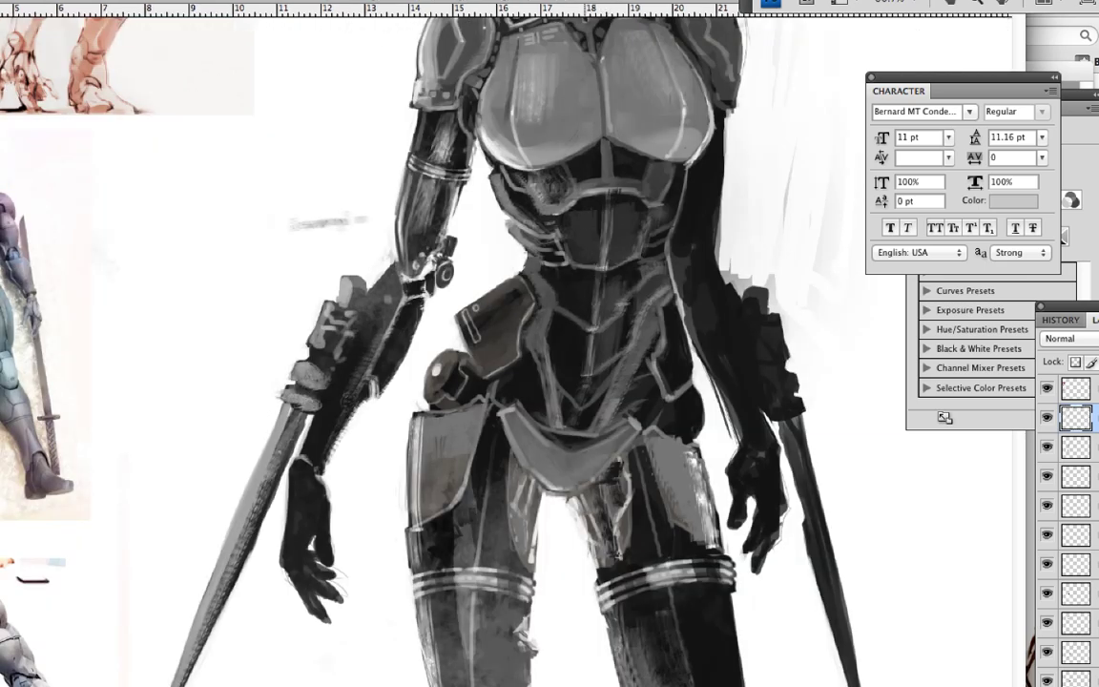
Darken the abdomen's side beside the hip pouch with the 16 px square brush and lighten the pouch's lower face
key(ctrl+minus)
key(ctrl+plus)
key(ctrl+plus)
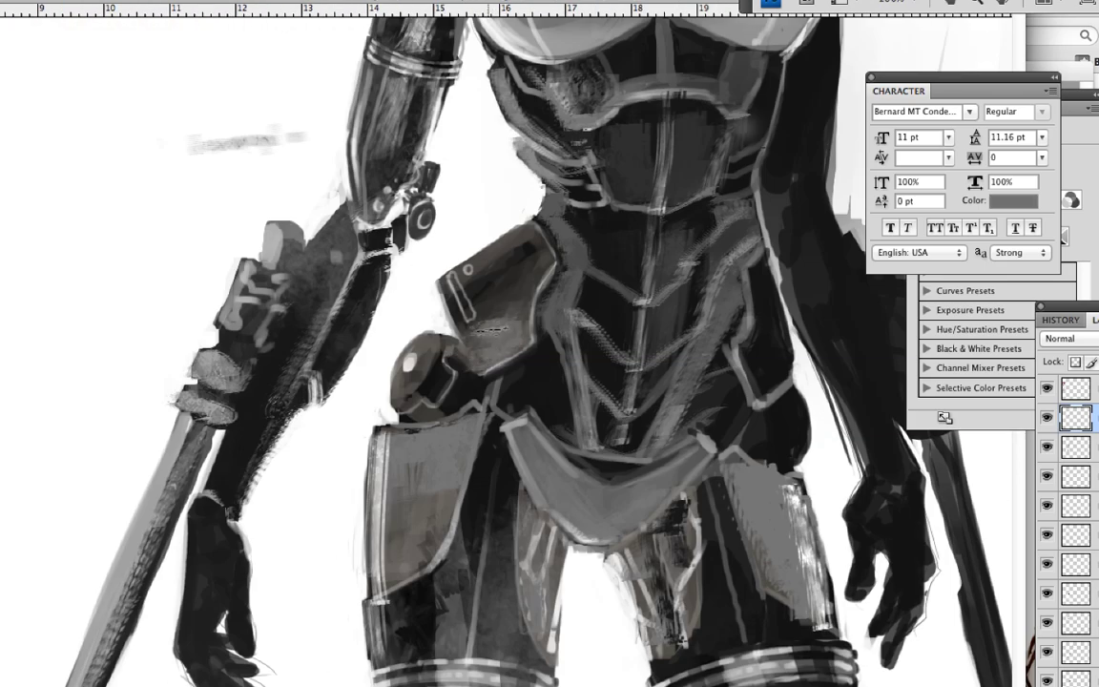
drag(429, 324, 482, 262)
drag(420, 286, 430, 334)
right_click(520, 185)
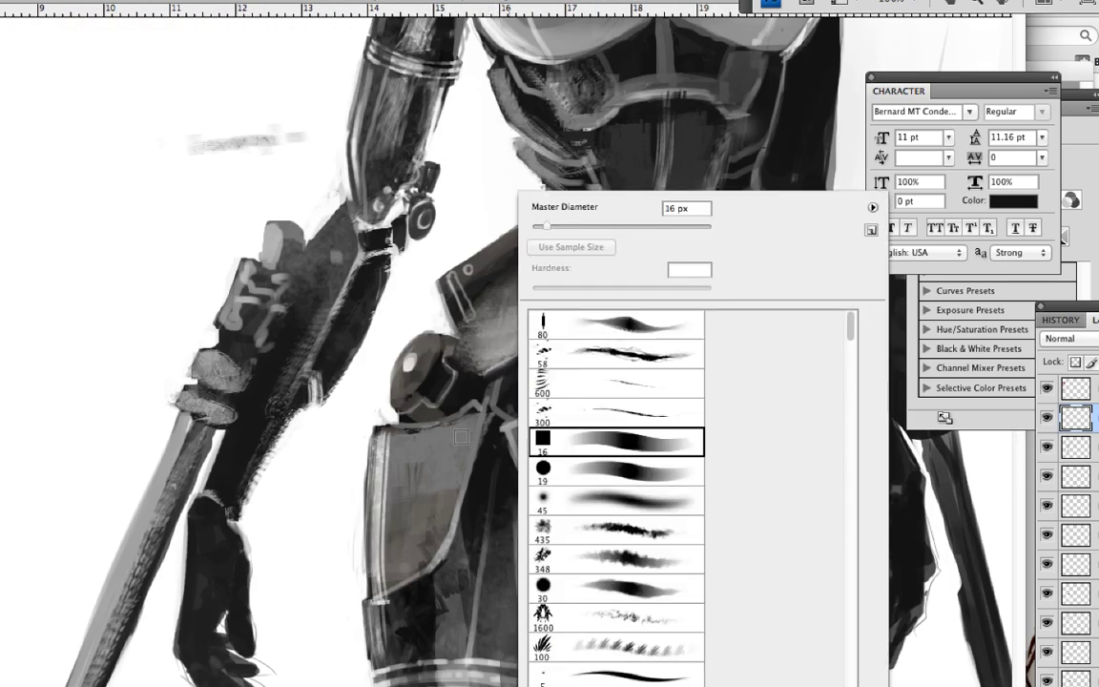
key(Return)
drag(496, 305, 515, 391)
key(x)
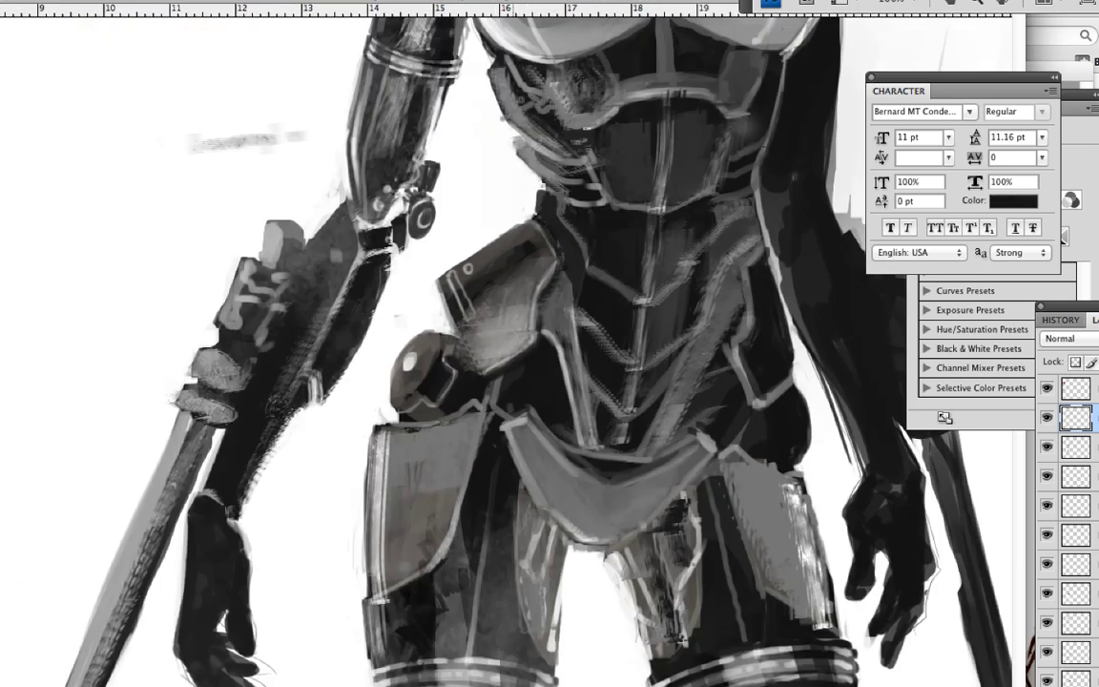
Duplicate the shoulder strap's buckle and fit the copy onto the ribs just below the chest plate
scroll(530, 144, up, 5)
drag(531, 144, 477, 439)
key(ctrl+t)
key(Return)
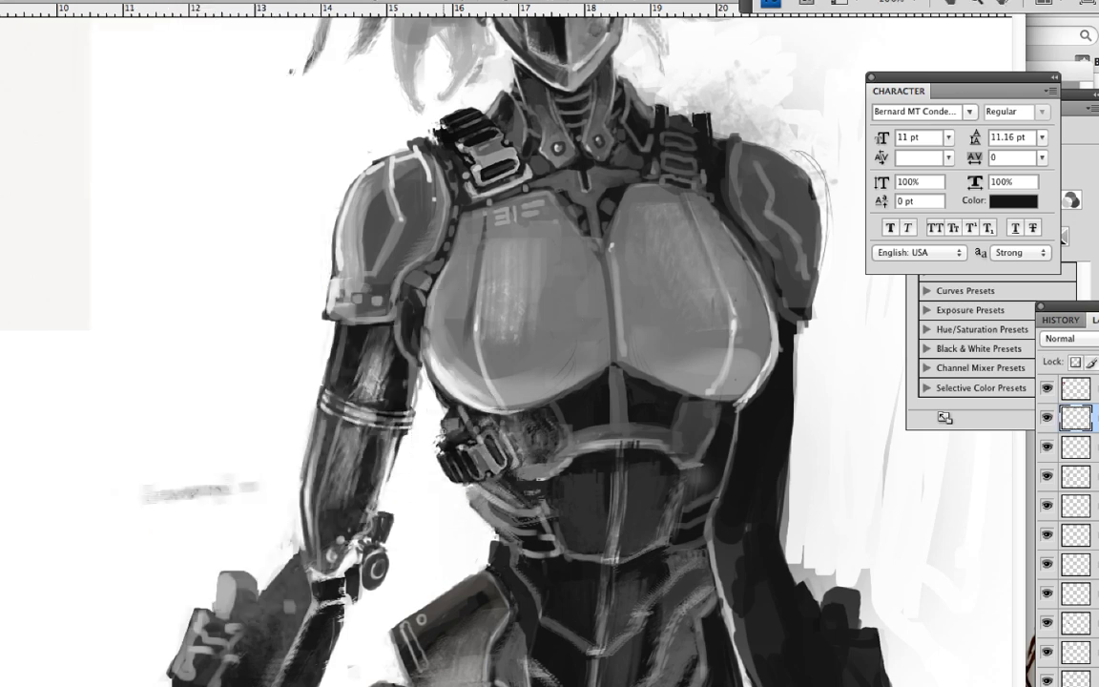
Dot four light rivets below the centre of the chest and outline the central strut between them in grey
key(x)
key(x)
drag(387, 258, 389, 329)
key(x)
click(541, 347)
click(572, 361)
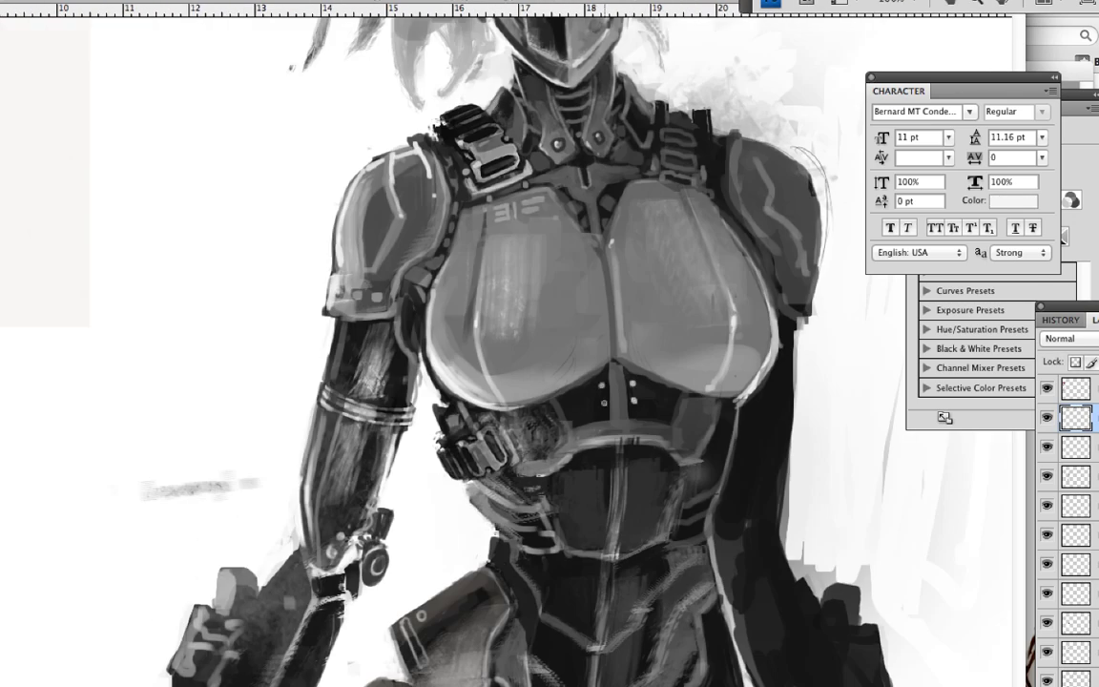
key(ctrl+minus)
key(ctrl+plus)
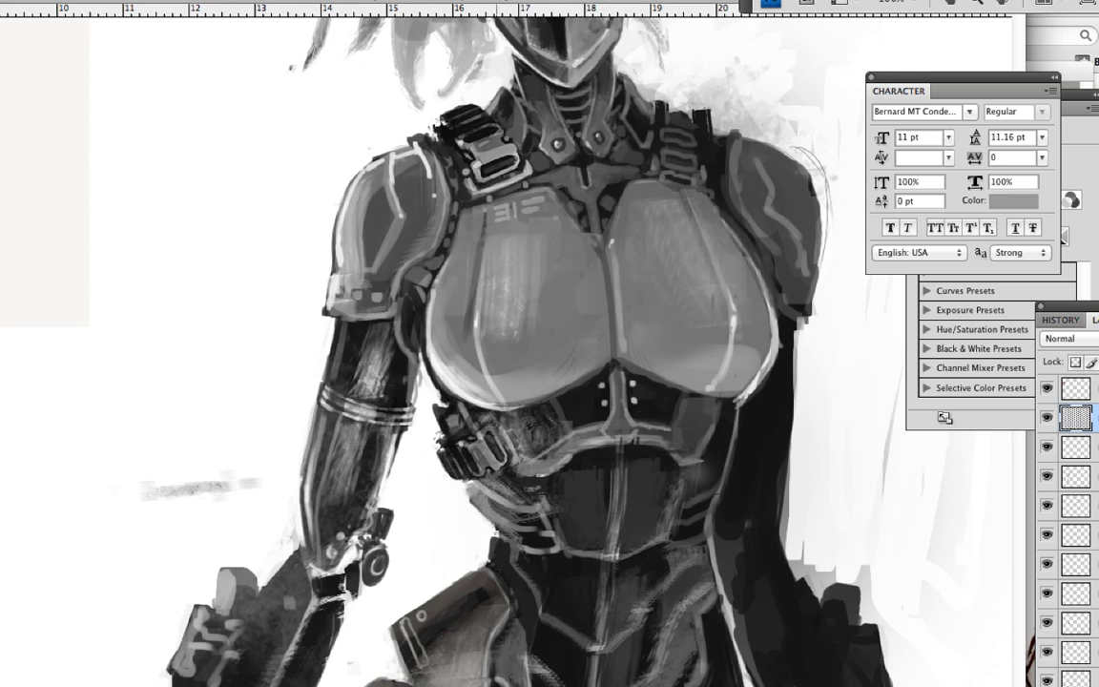
Outline the under-bust band in light grey and draw a slotted loop at its end opposite the rib buckle
alt+click(650, 420)
drag(645, 376, 651, 401)
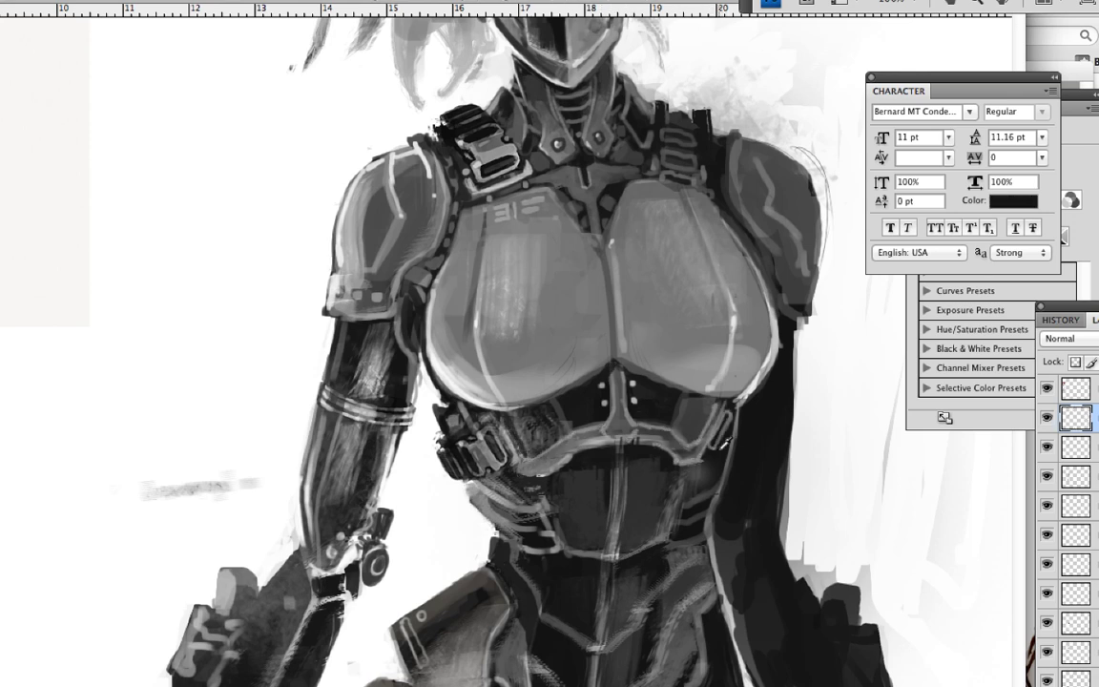
mouse_move(447, 408)
mouse_down()
mouse_move(464, 437)
mouse_move(519, 444)
mouse_up()
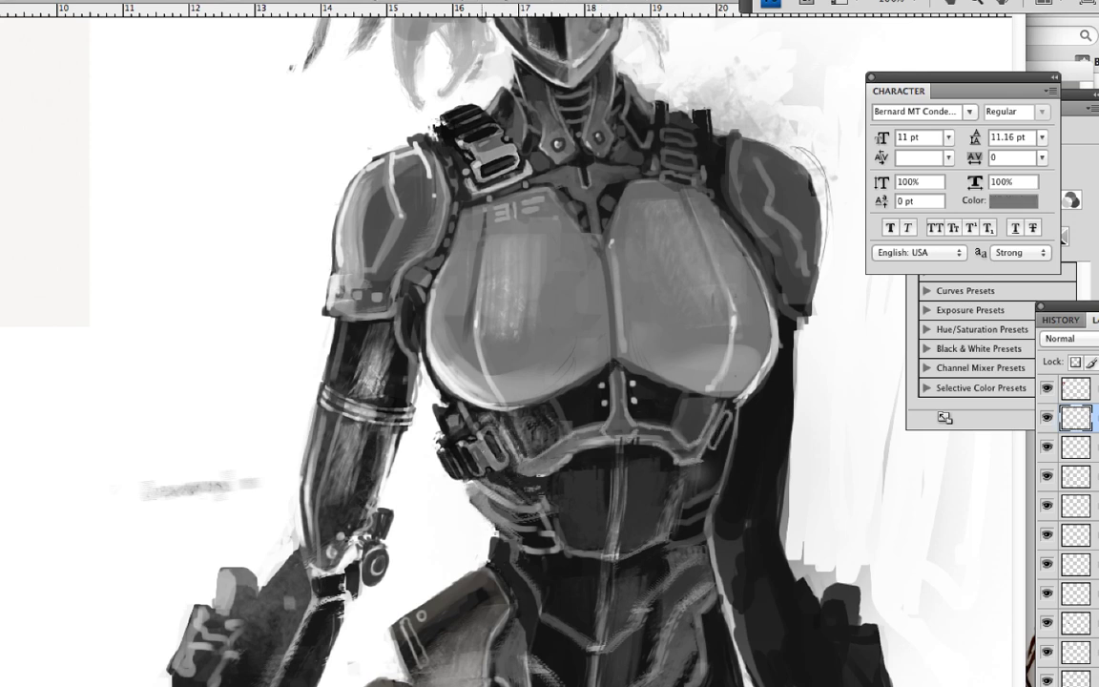
Paint a short dark slit along the chest plate's lower edge beside the centre seam
alt+click(425, 435)
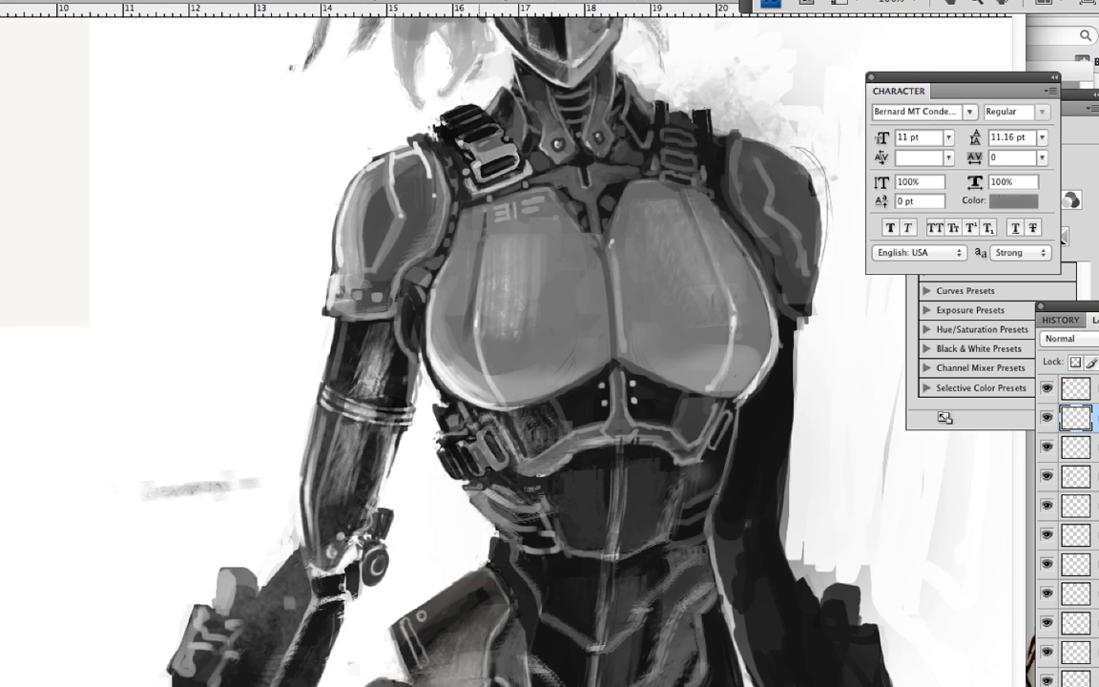
alt+click(527, 332)
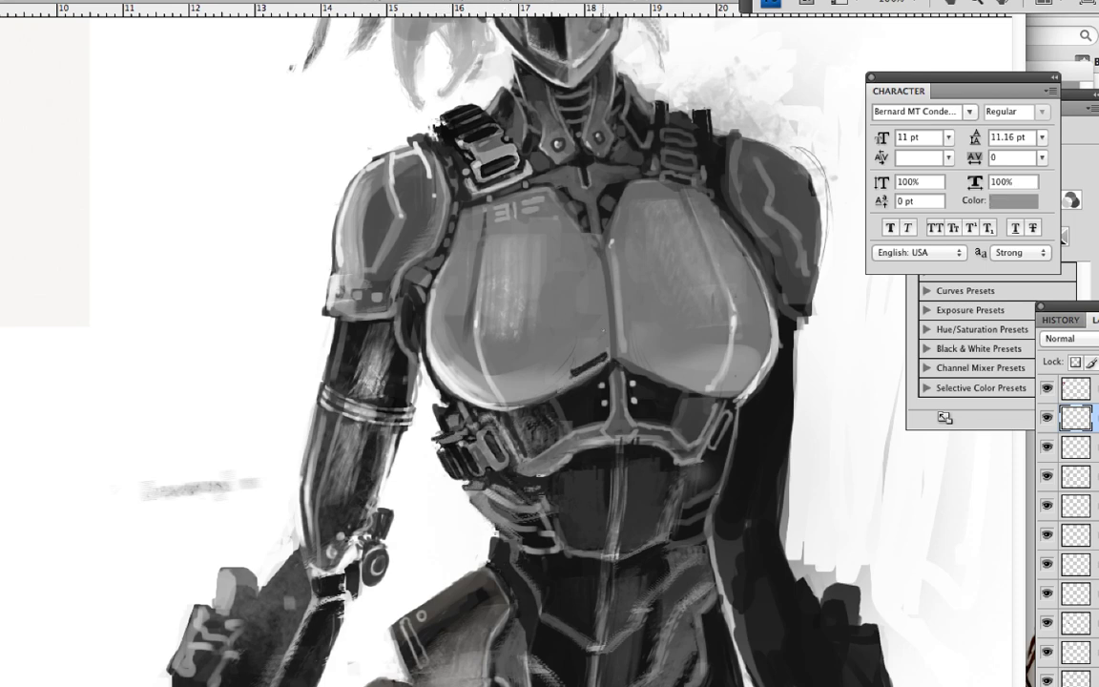
drag(550, 344, 640, 393)
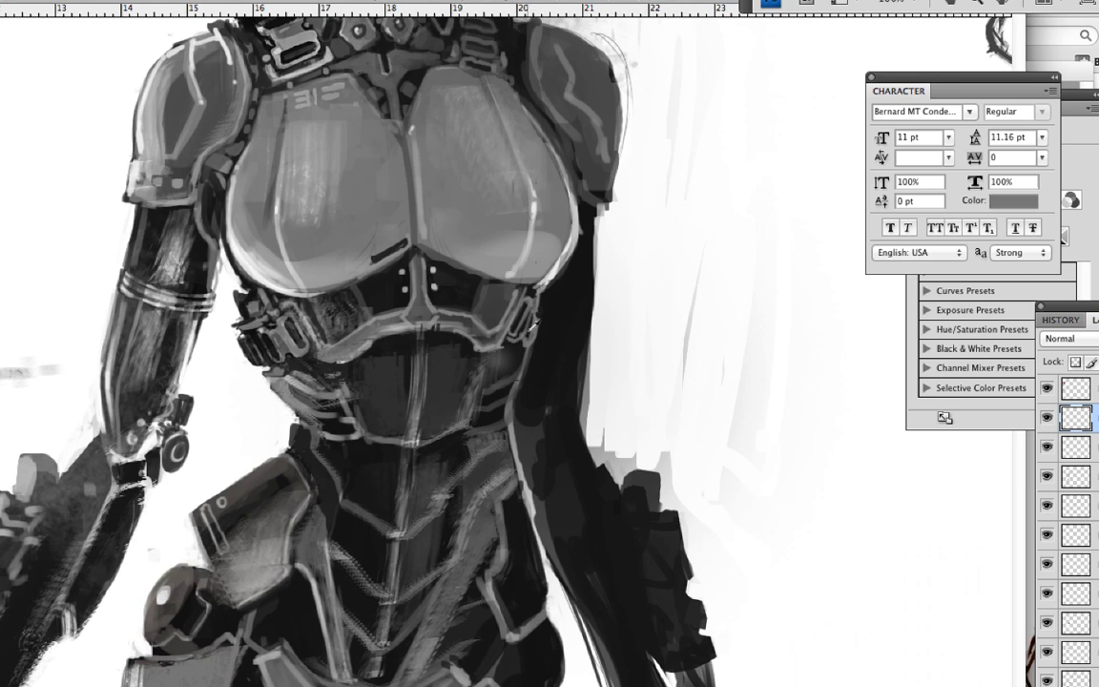
alt+click(487, 314)
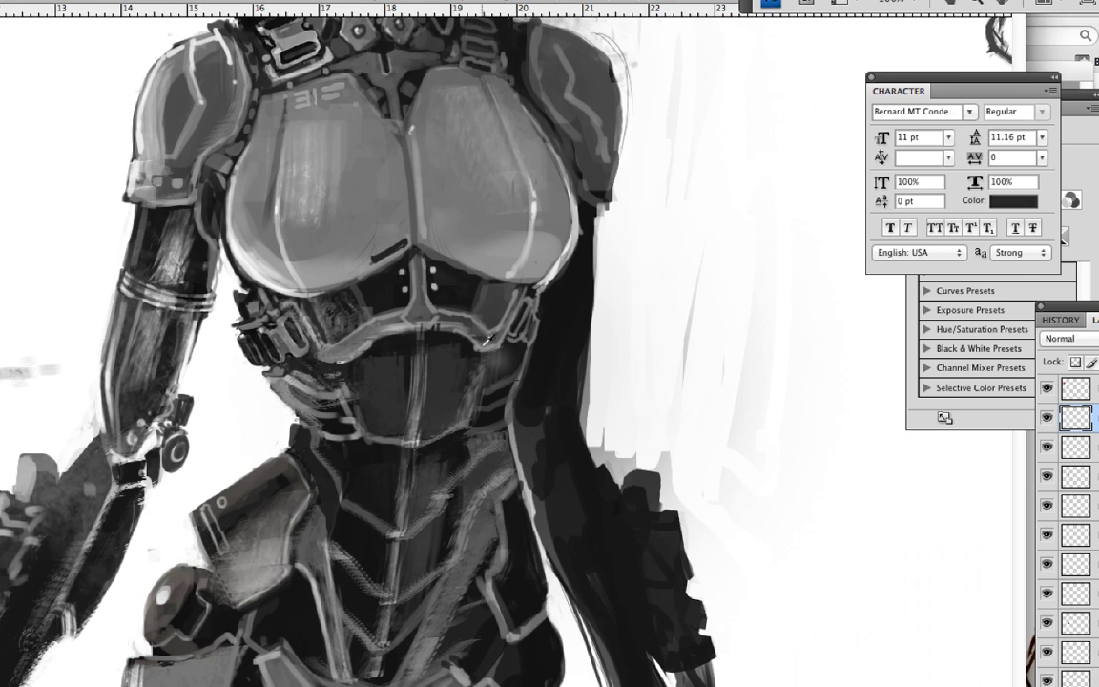
Draw two rows of slotted vents on the ribs and shade the upper abdomen plate with lighter grey planes
alt+click(336, 403)
mouse_move(330, 391)
mouse_down()
mouse_move(358, 334)
mouse_move(380, 382)
mouse_move(419, 315)
mouse_up()
alt+click(455, 417)
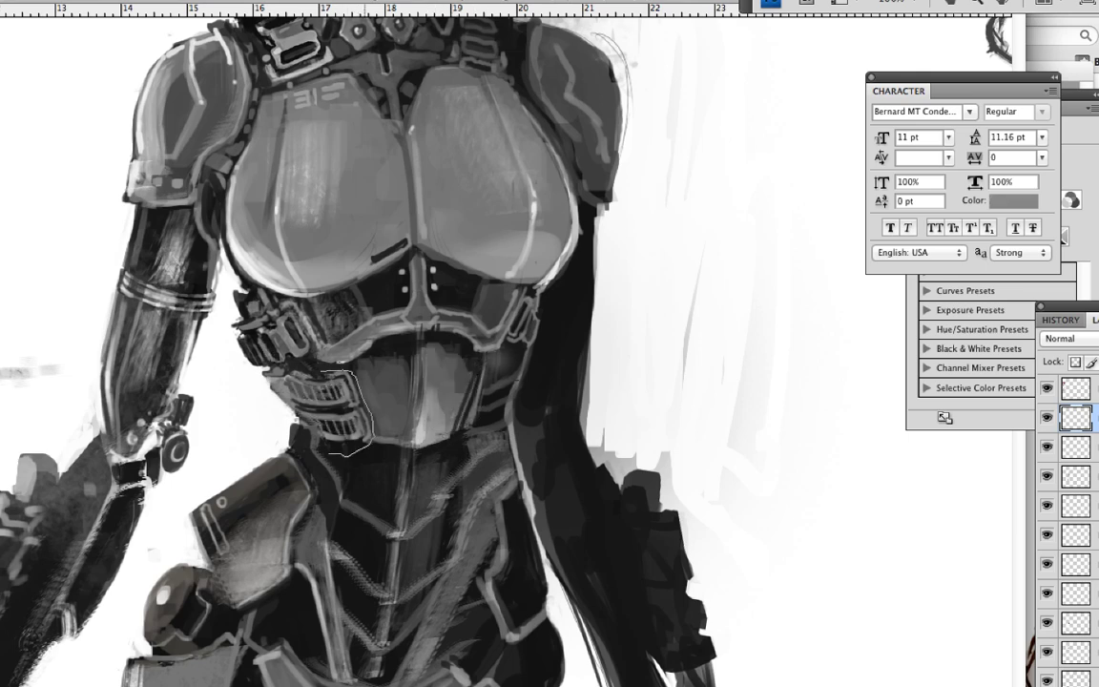
Copy the slotted rib vents and transform the copy to fit the opposite side of the waist
click(111, 275)
drag(559, 401, 520, 401)
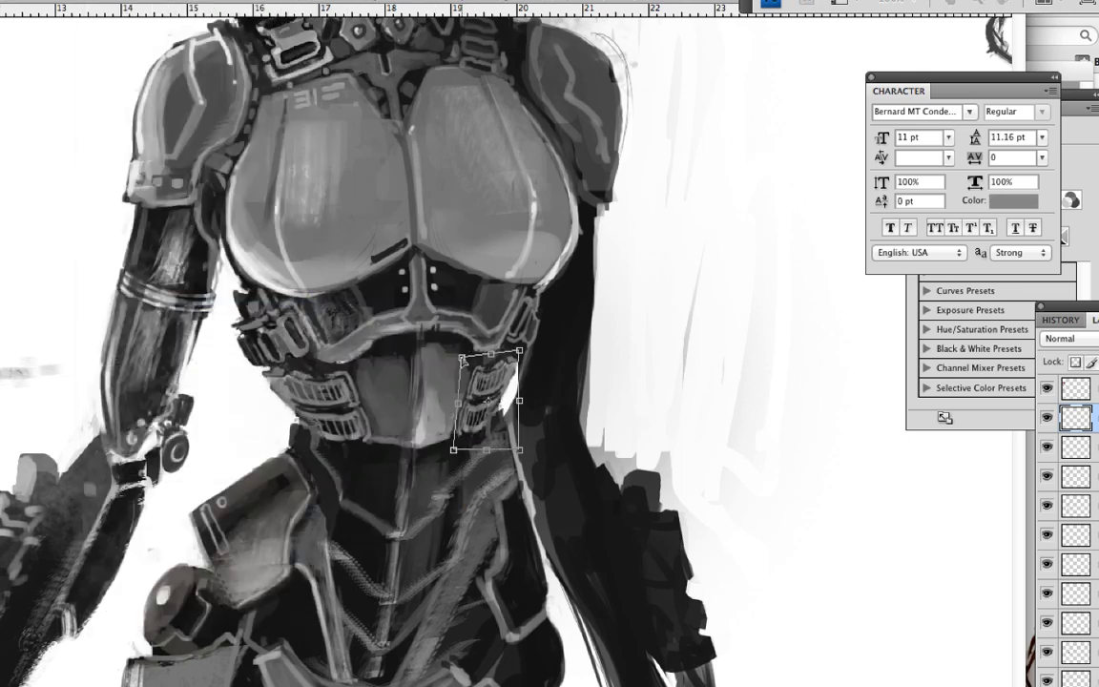
key(Return)
Paint a light grey facet beside the abdomen's centre ridge, extending it down into the first V-shaped plate
drag(420, 325, 458, 401)
drag(455, 330, 456, 386)
mouse_move(367, 412)
mouse_down()
mouse_move(391, 482)
mouse_move(361, 462)
mouse_up()
mouse_move(418, 449)
mouse_down()
mouse_move(379, 402)
mouse_move(405, 419)
mouse_move(425, 391)
mouse_up()
alt+click(420, 458)
mouse_move(304, 448)
mouse_down()
mouse_move(283, 395)
mouse_move(313, 441)
mouse_up()
alt+click(305, 419)
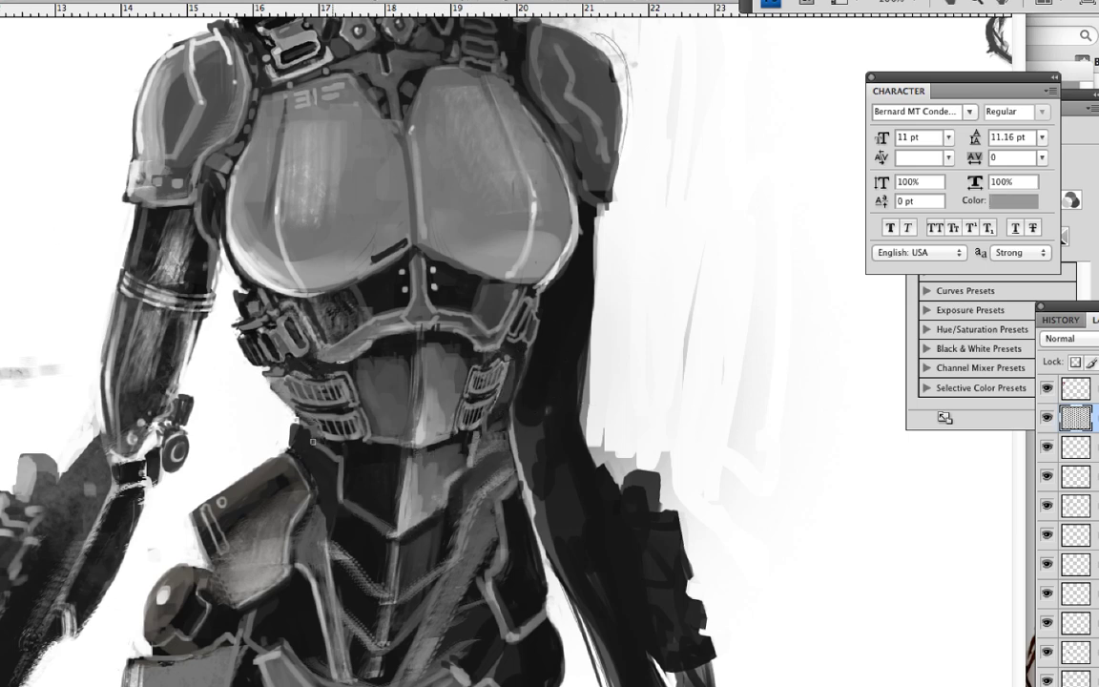
Paint a light-edged pointed plate with a small V-shaped collar piece at the base of the neck
drag(315, 396, 262, 339)
key(ctrl+minus)
key(ctrl+plus)
key(ctrl+plus)
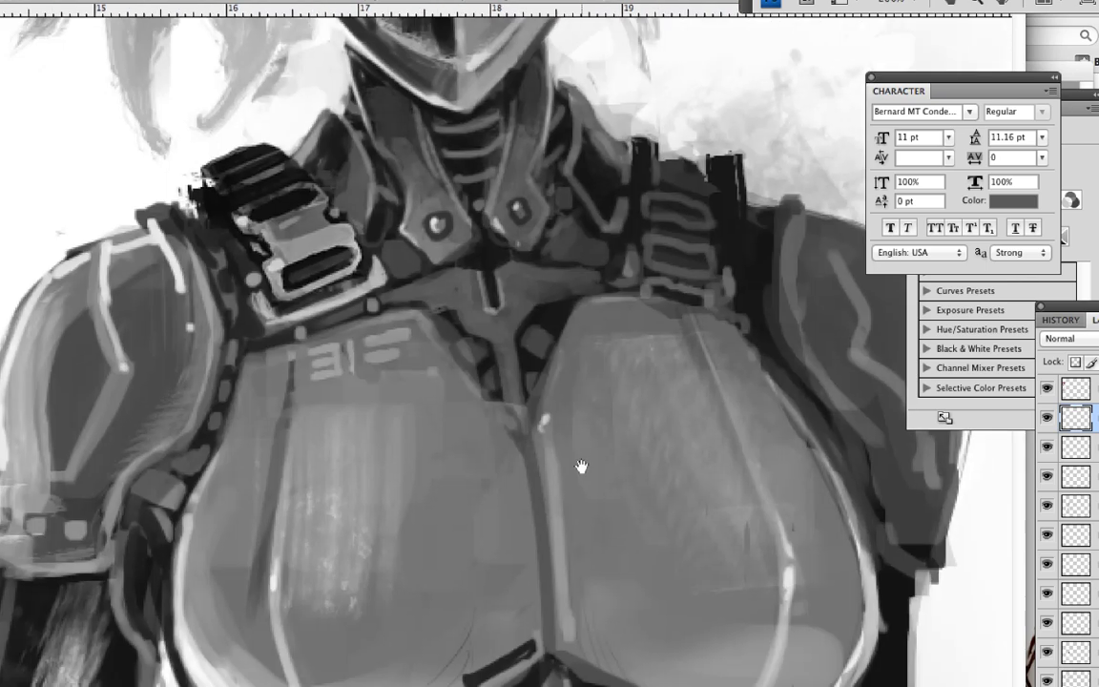
drag(581, 466, 526, 305)
alt+click(439, 125)
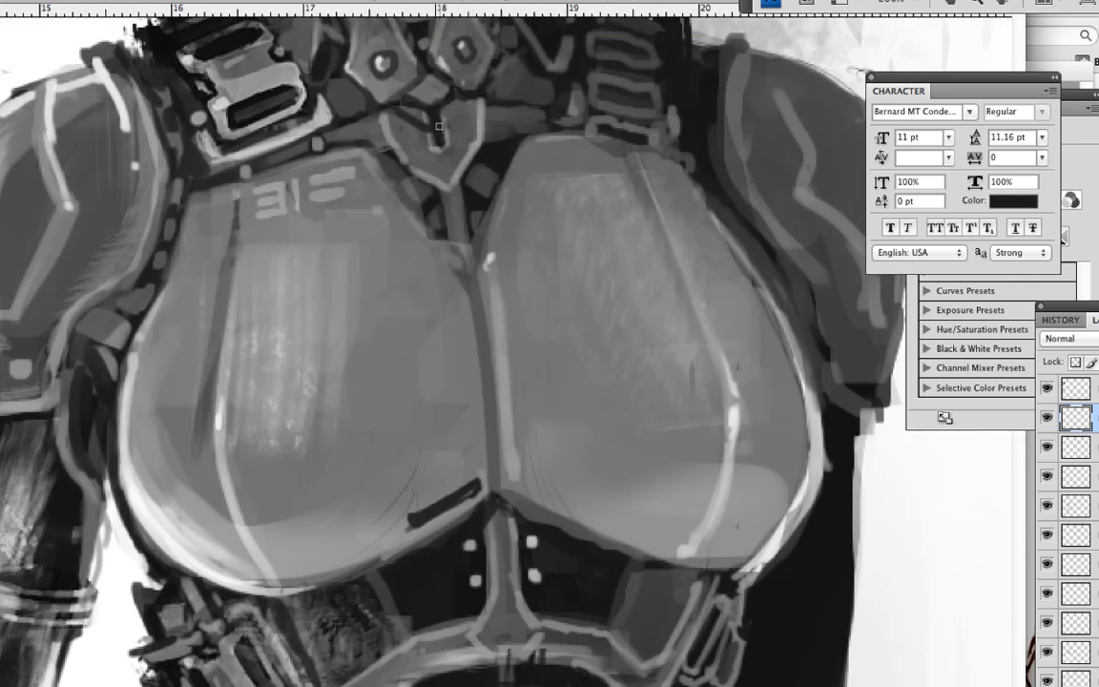
key(ctrl+minus)
key(ctrl+plus)
key(ctrl+plus)
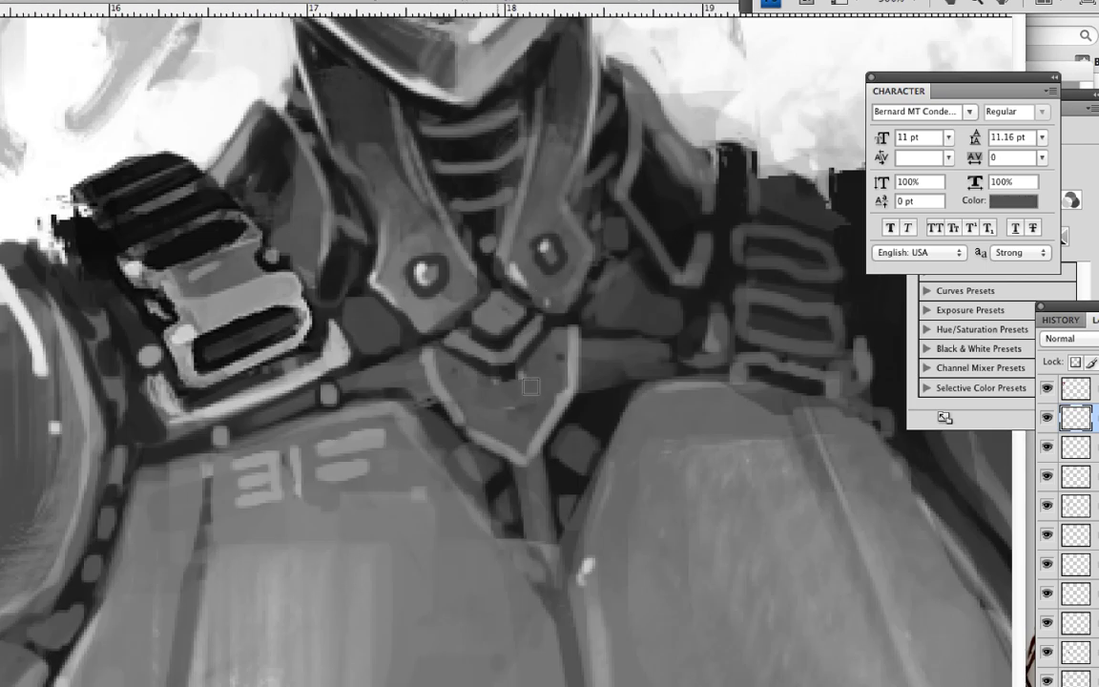
Add light edge strokes to the darker shoulder plate and a small light bracket mark on the arm below it
key(ctrl+minus)
key(ctrl+minus)
key(ctrl+minus)
key(ctrl+minus)
key(ctrl+minus)
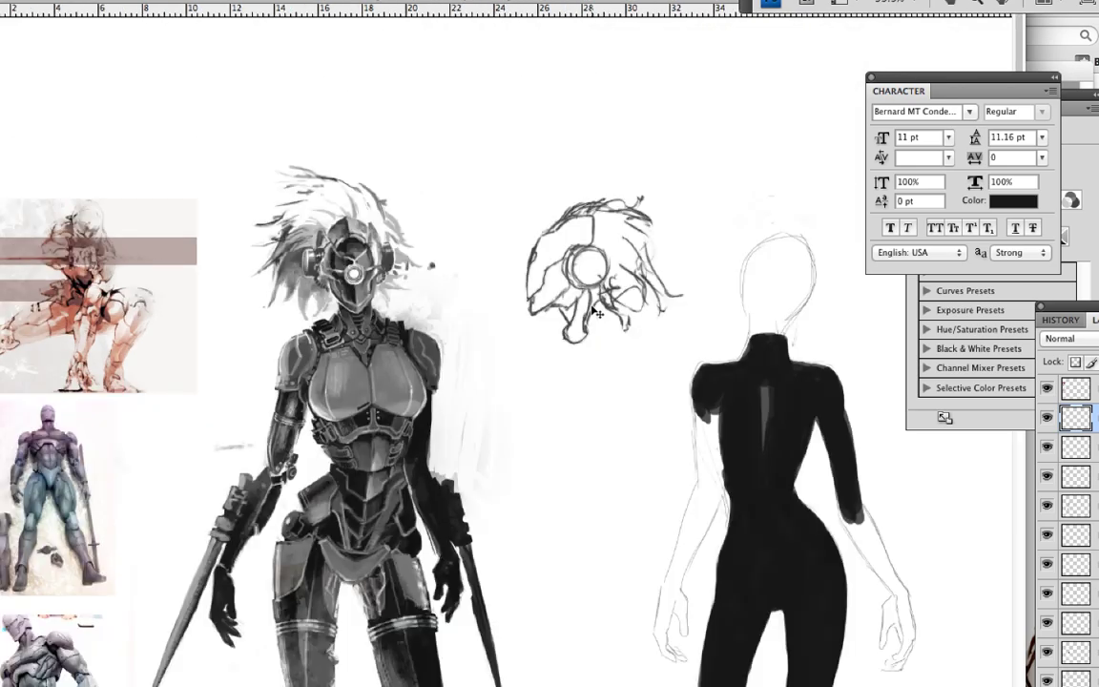
key(ctrl+plus)
alt+click(480, 344)
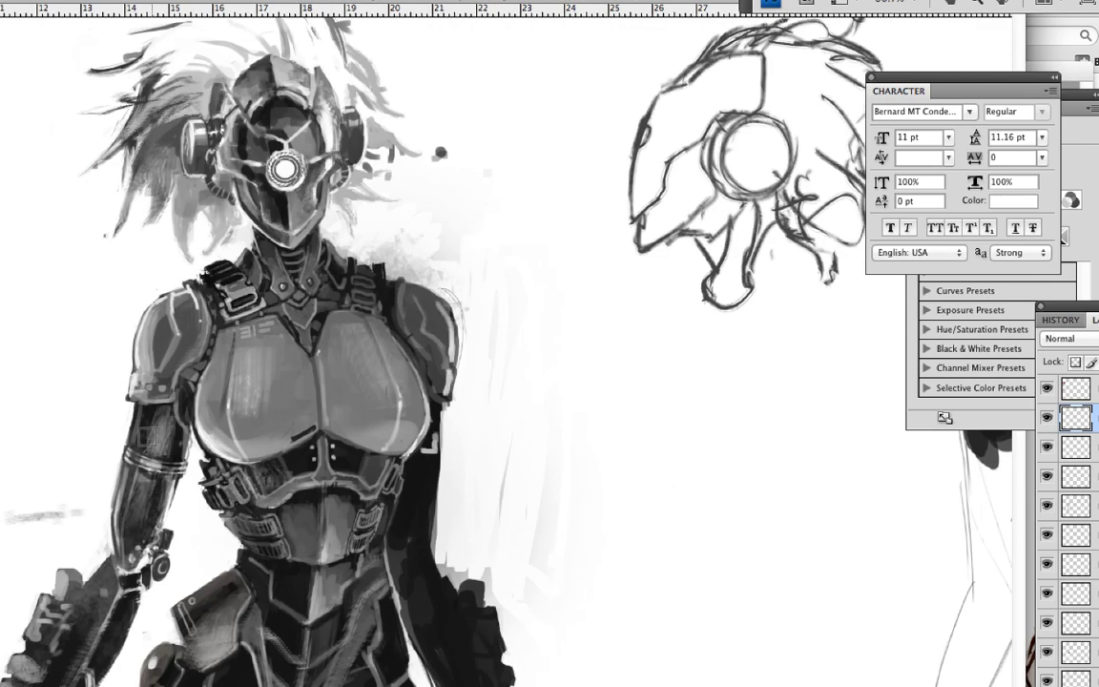
alt+click(163, 343)
drag(217, 335, 256, 11)
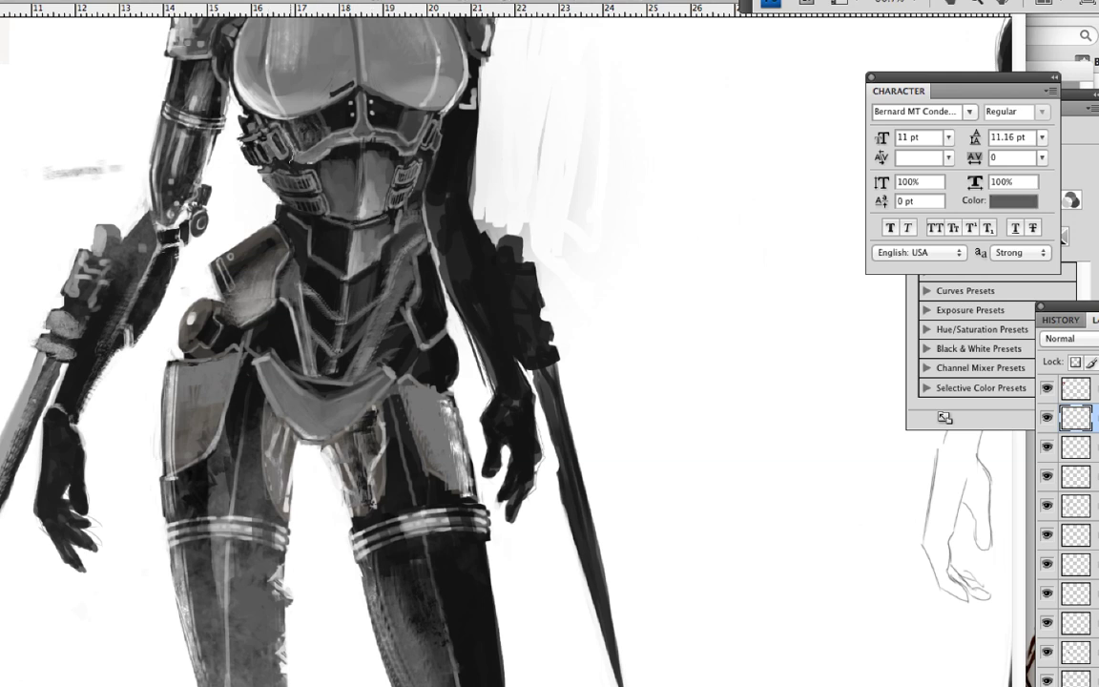
Draw a looped buckle on the strap beside the abdomen and paint bright ridge highlights on the pelvis plate
drag(287, 313, 326, 317)
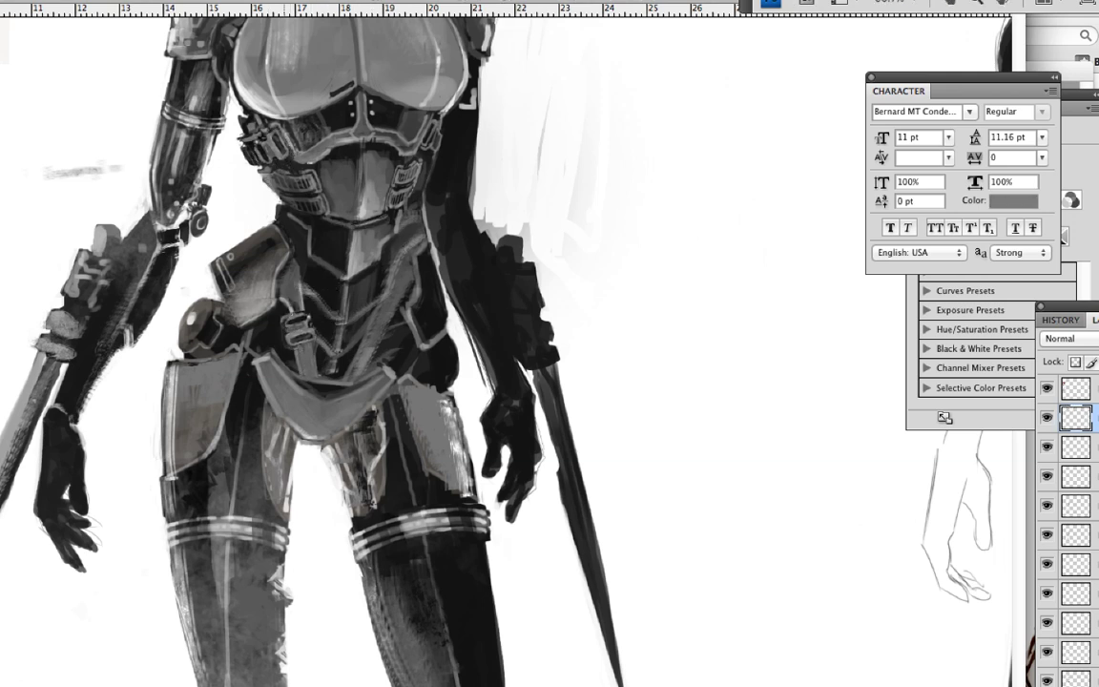
alt+click(267, 292)
alt+click(315, 288)
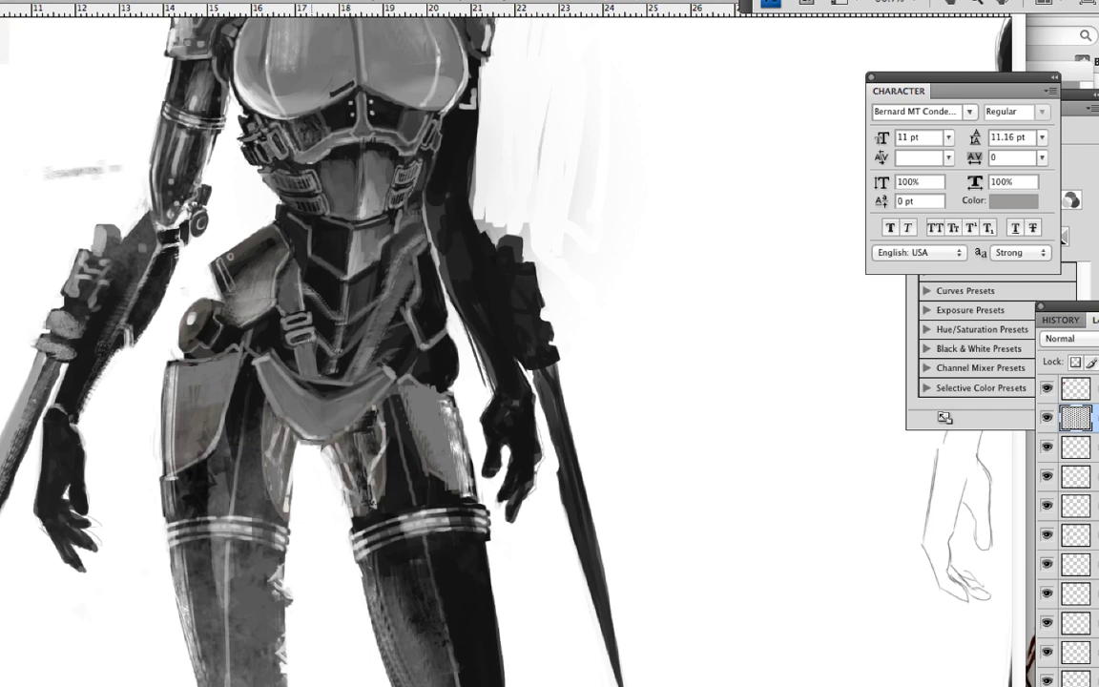
alt+click(272, 311)
alt+click(265, 292)
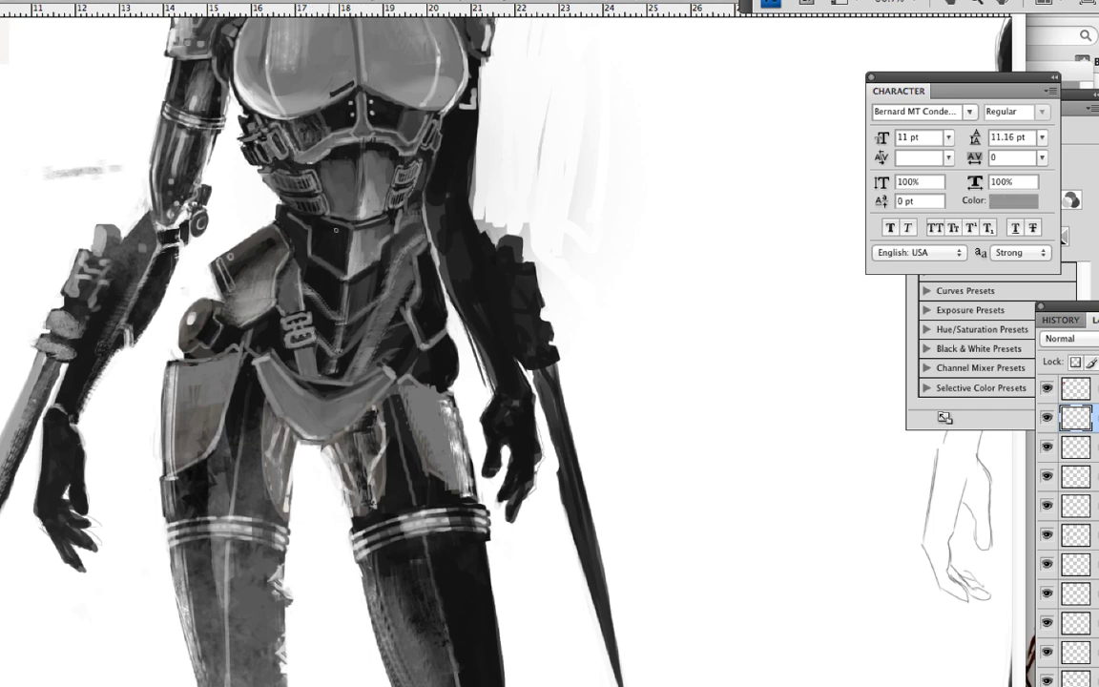
alt+click(315, 295)
alt+click(324, 277)
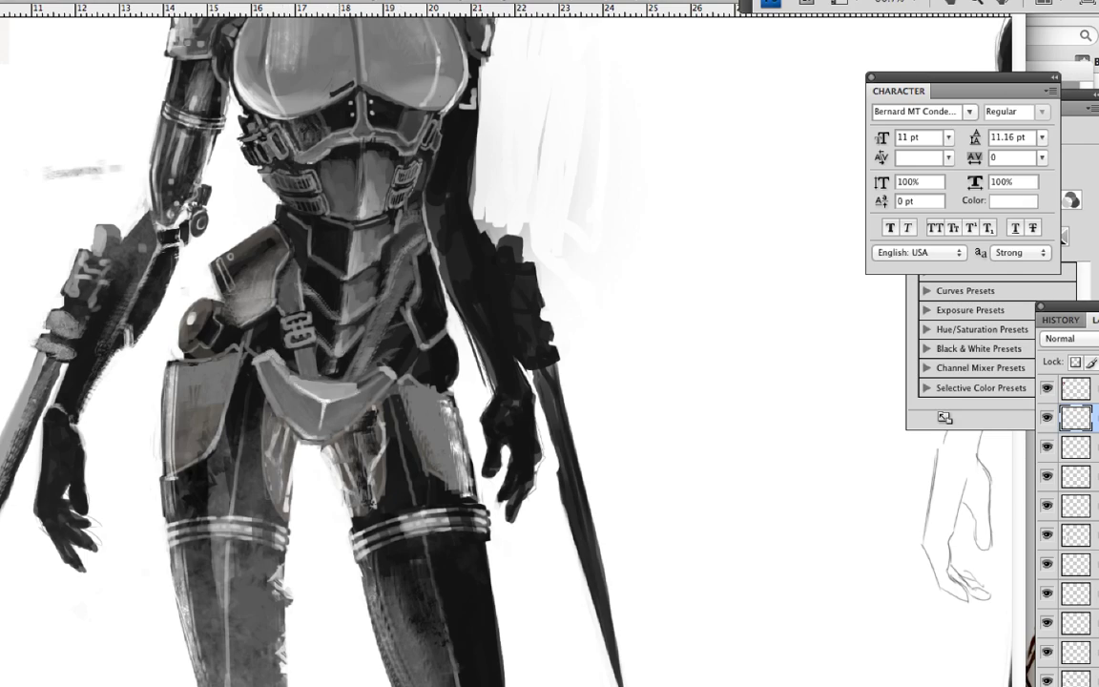
Add bright highlights along the chest's centre seam and the strut beneath it
scroll(315, 344, up, 3)
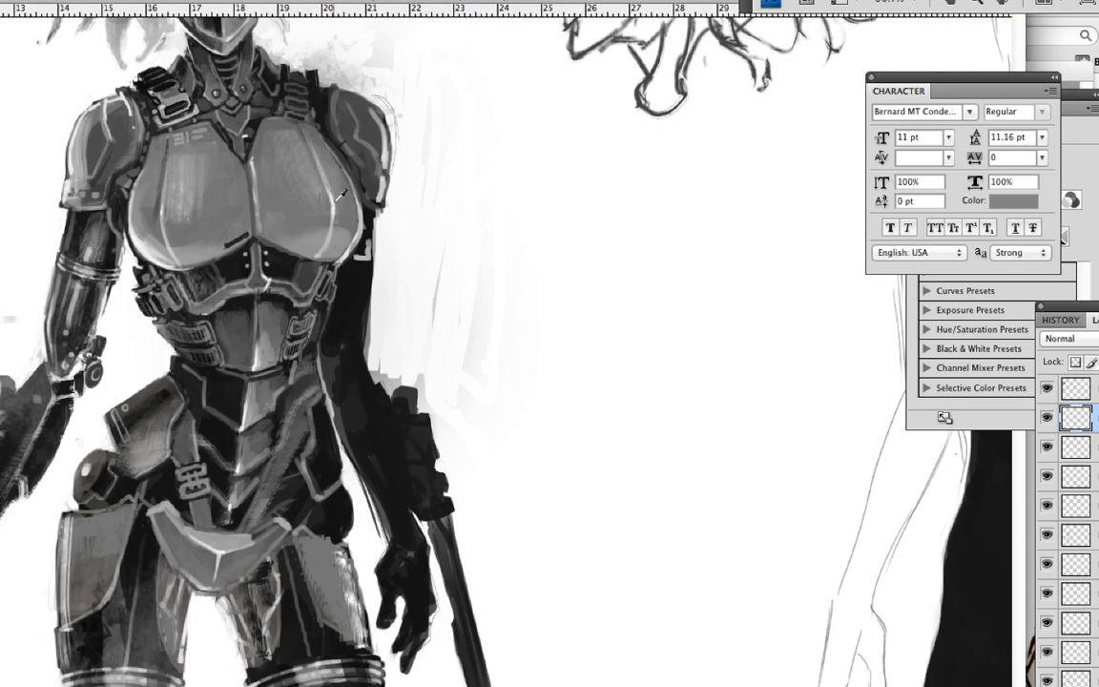
scroll(458, 343, down, 5)
scroll(563, 286, up, 5)
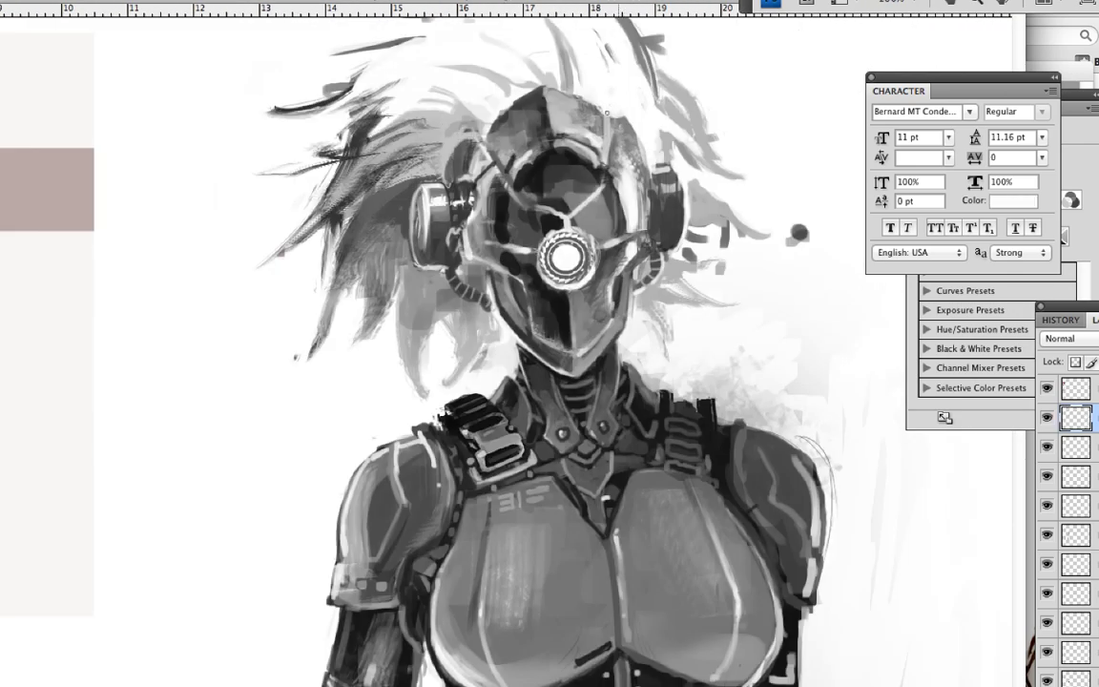
Sketch a round lens on the forehead and an almond-shaped opening on the face of the side-view head
scroll(250, 284, down, 3)
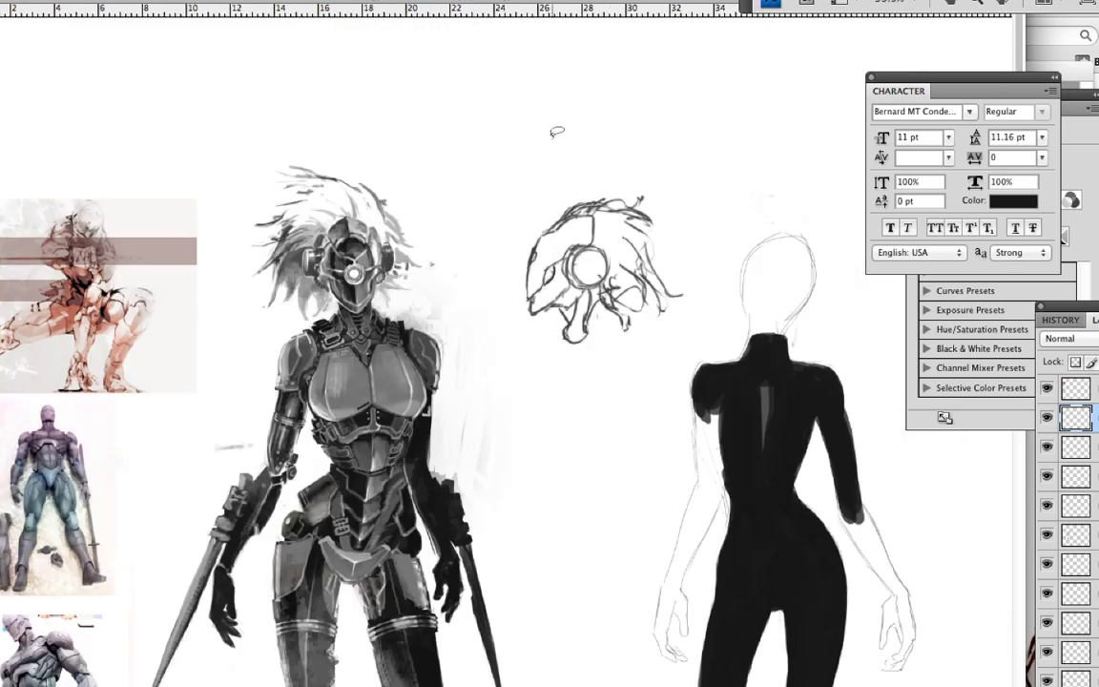
scroll(286, 281, up, 4)
key(ctrl+shift+n)
key(Return)
scroll(706, 391, up, 2)
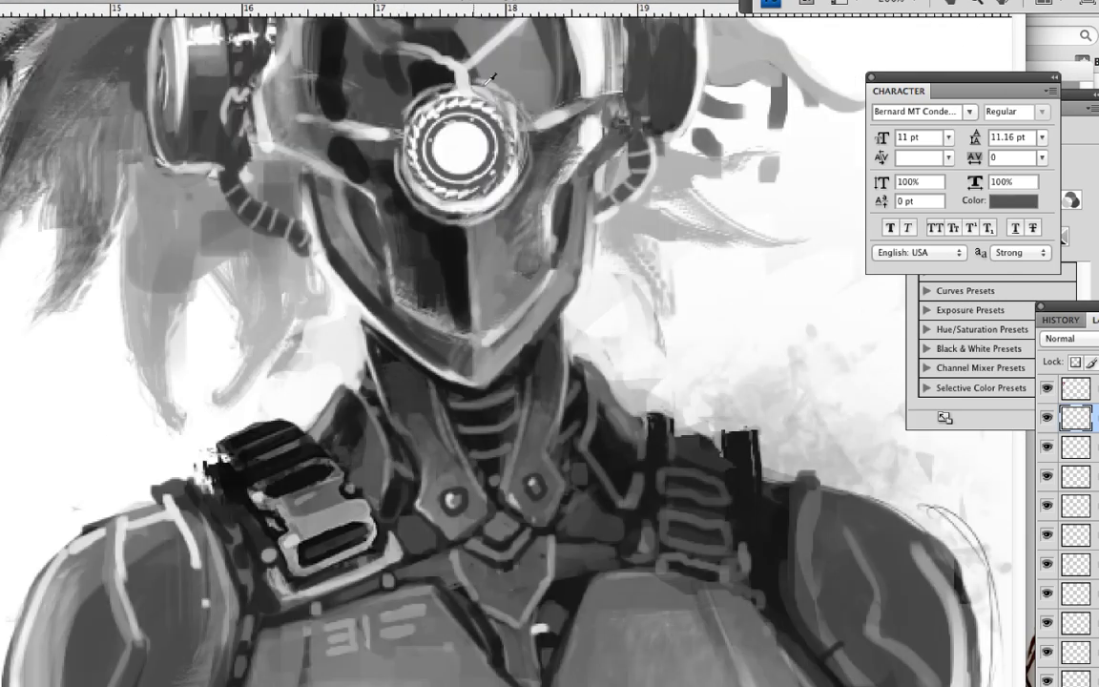
scroll(491, 78, down, 2)
mouse_move(530, 191)
mouse_down()
mouse_move(444, 153)
mouse_move(431, 218)
mouse_move(468, 163)
mouse_up()
scroll(496, 43, down, 1)
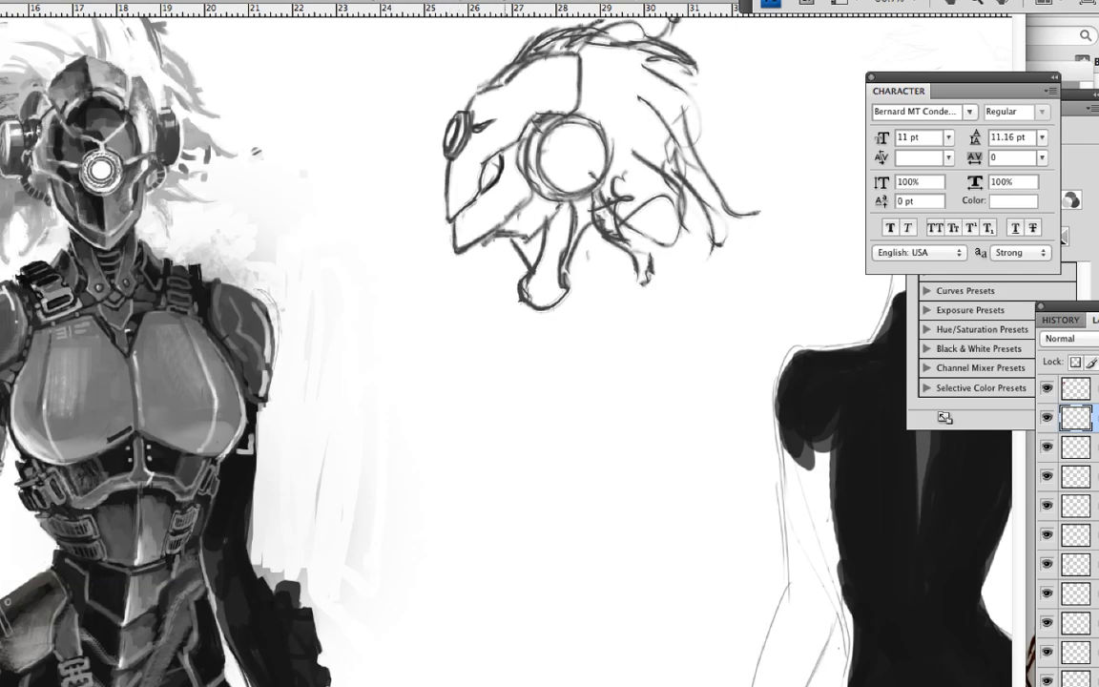
Add light rivet dots and streaks to the banded arm and small marks on the thigh plate
drag(554, 82, 822, 120)
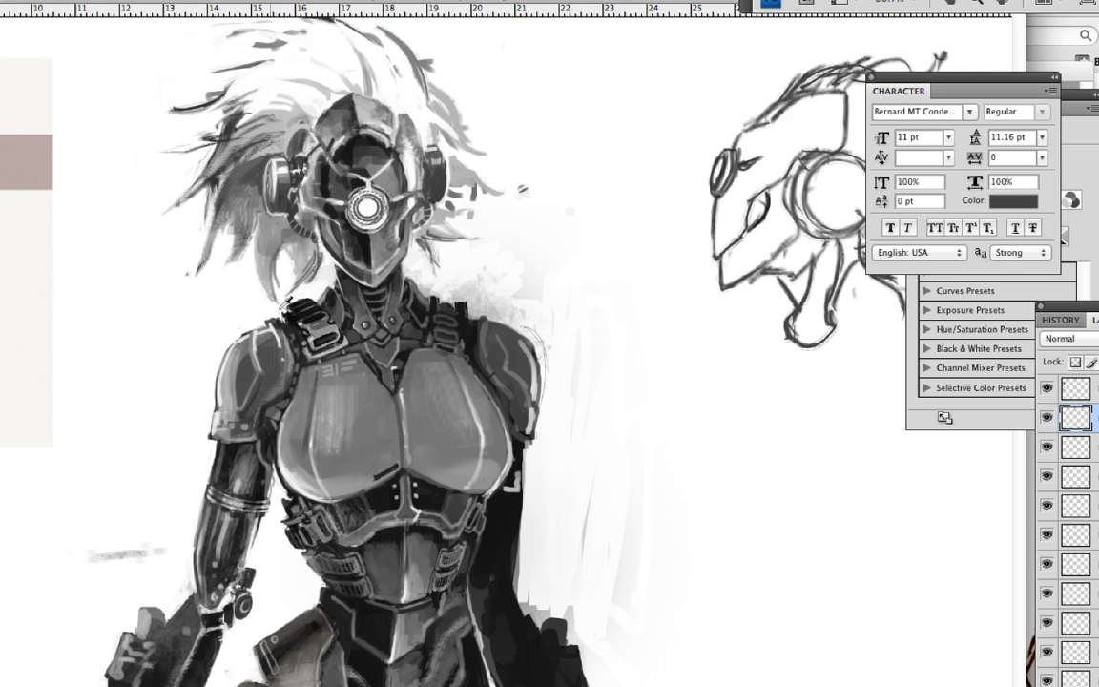
key(x)
scroll(462, 198, down, 5)
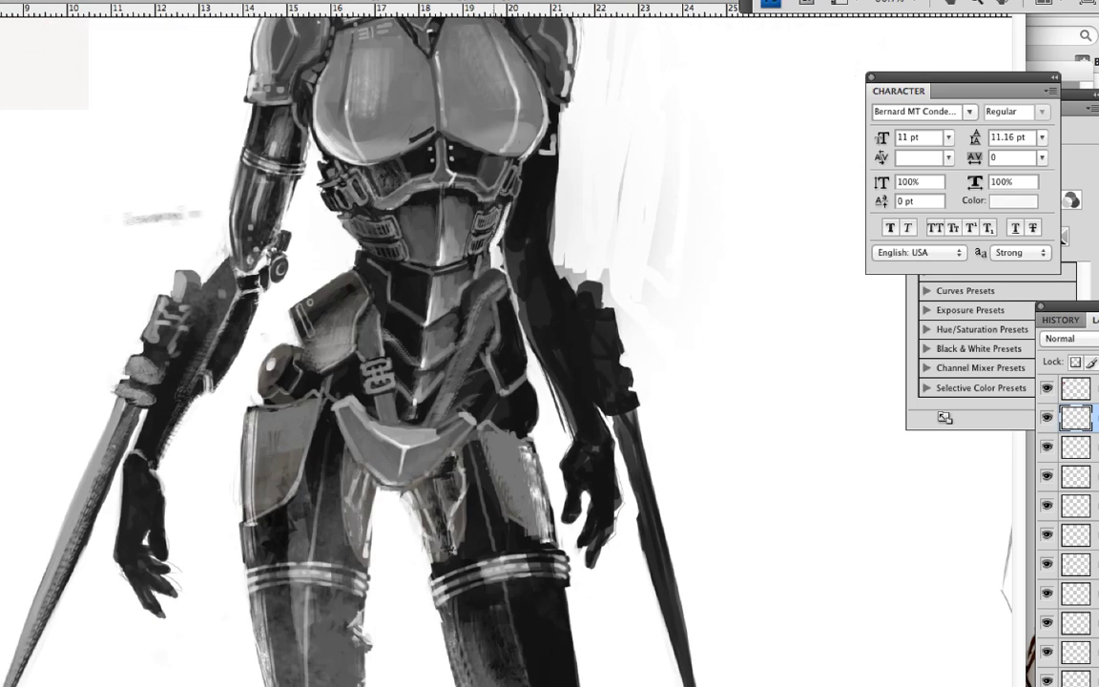
key(x)
drag(442, 218, 410, 234)
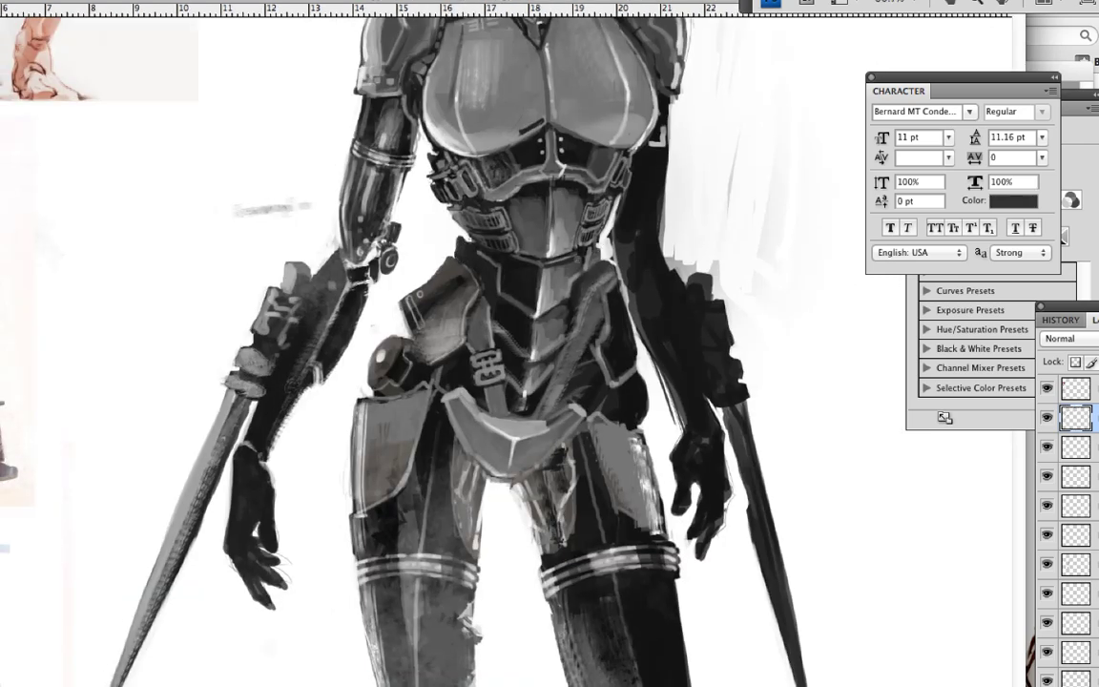
Replace the looped buckle on the abdomen strap with a light grey hourglass-shaped clip
key(ctrl+plus)
mouse_move(559, 319)
mouse_down()
mouse_move(712, 432)
mouse_move(727, 327)
mouse_move(668, 305)
mouse_up()
key(Return)
mouse_move(587, 243)
mouse_down()
mouse_move(596, 143)
mouse_move(619, 241)
mouse_up()
key(ctrl+minus)
key(ctrl+minus)
key(ctrl+plus)
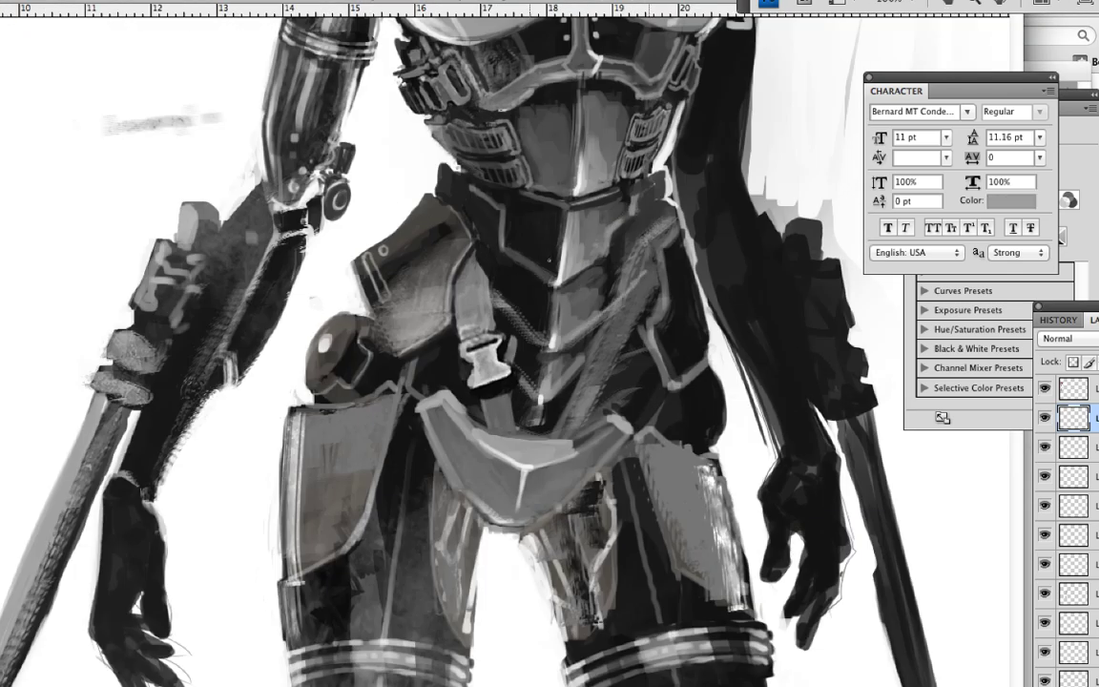
Paint ribbed cross-lines along the abdomen strap above and below its clip, and add a thin band on the darker arm
drag(463, 256, 473, 329)
drag(482, 382, 501, 411)
drag(458, 253, 506, 405)
key(ctrl+minus)
key(ctrl+minus)
key(ctrl+minus)
key(ctrl+plus)
key(ctrl+plus)
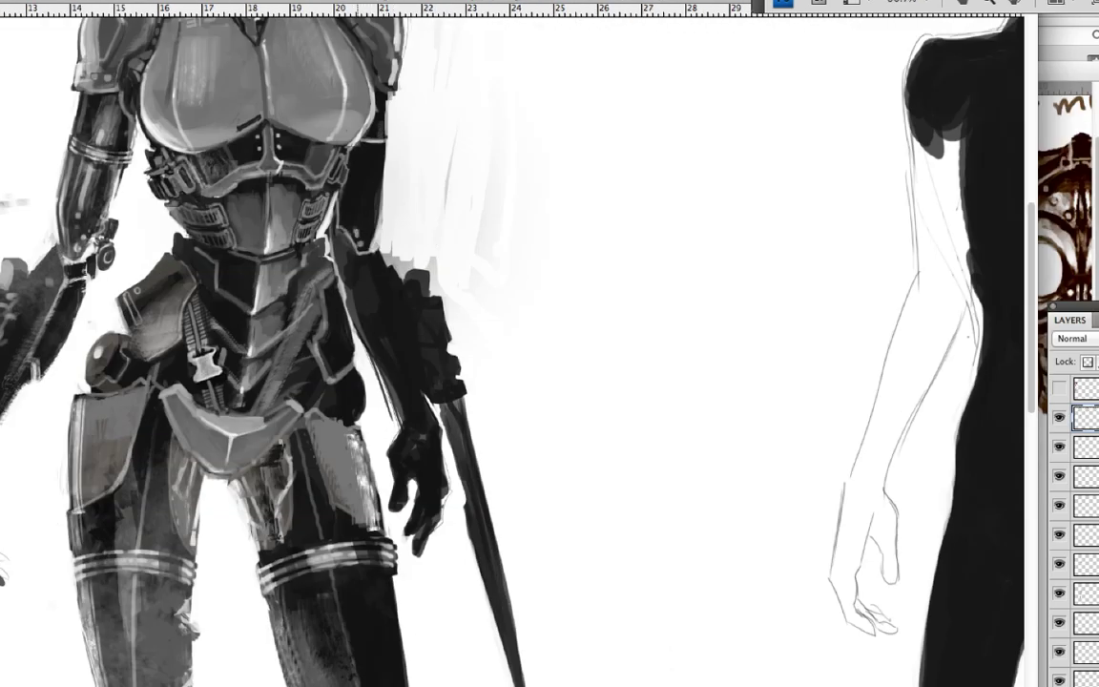
Paint vertical highlights on the darker upper arm and outline a small round joint at its elbow
scroll(381, 344, up, 3)
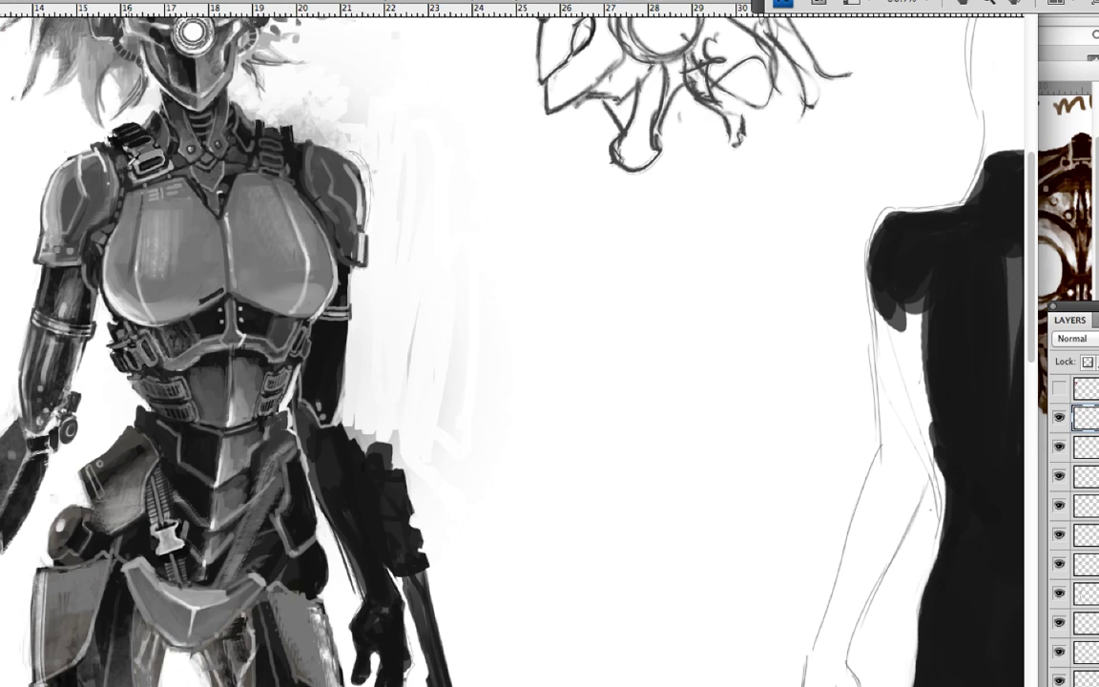
scroll(515, 344, down, 3)
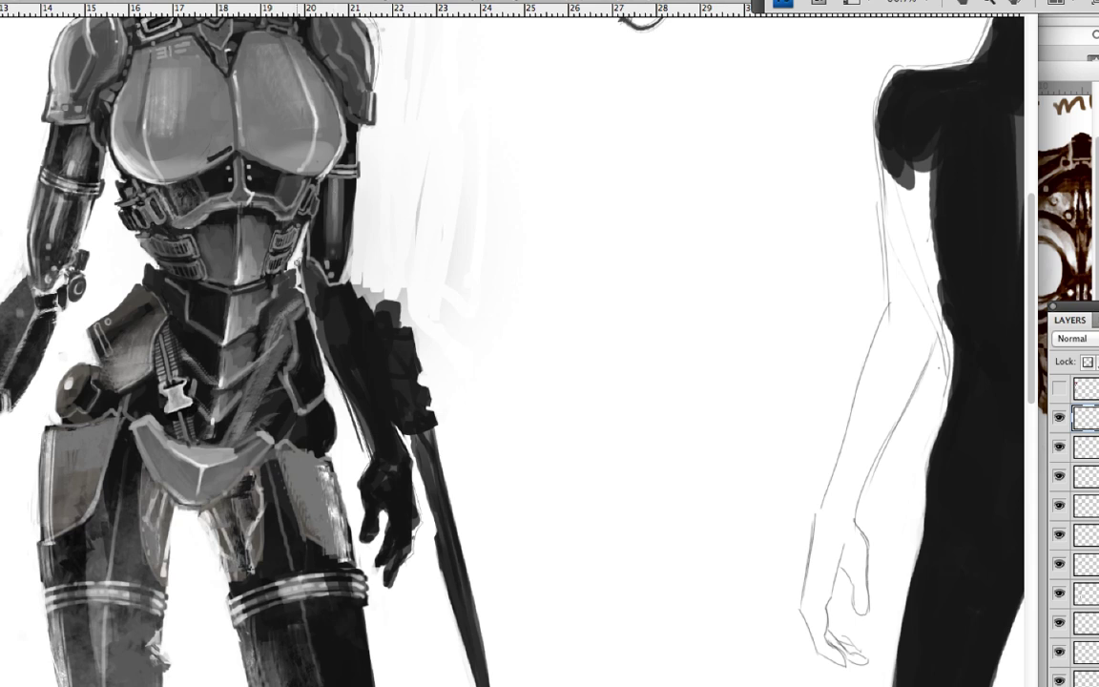
drag(359, 234, 621, 105)
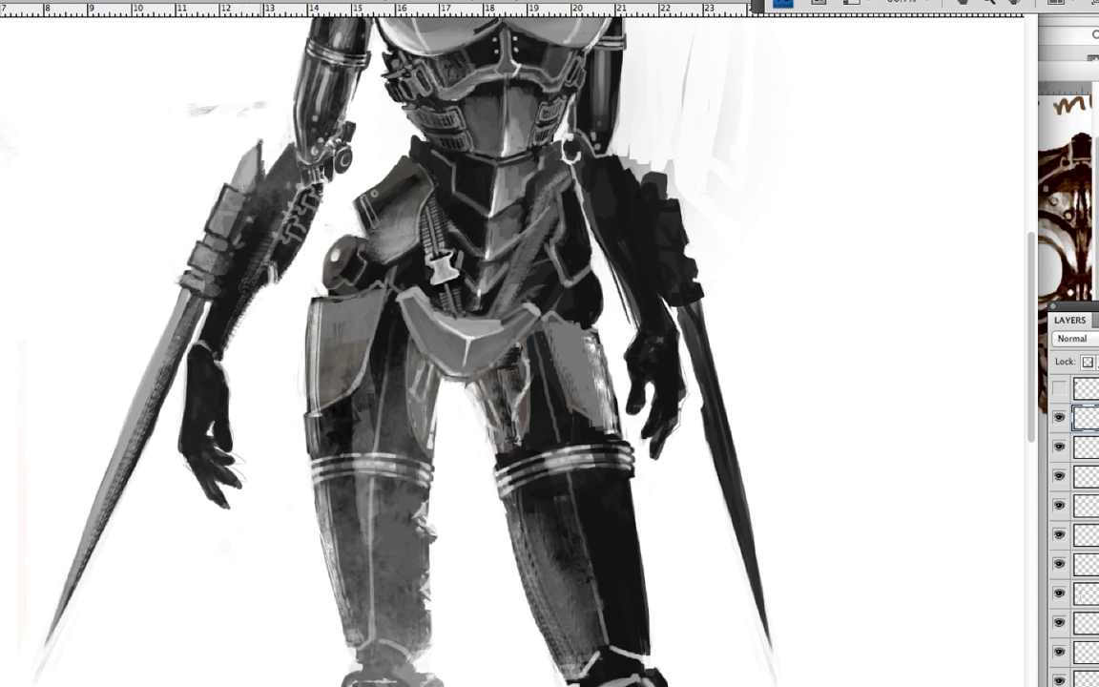
Clean up the arm blade's edges, outline its housing plates and paint light joint lines over the hand beside it
drag(94, 496, 38, 659)
drag(191, 286, 205, 286)
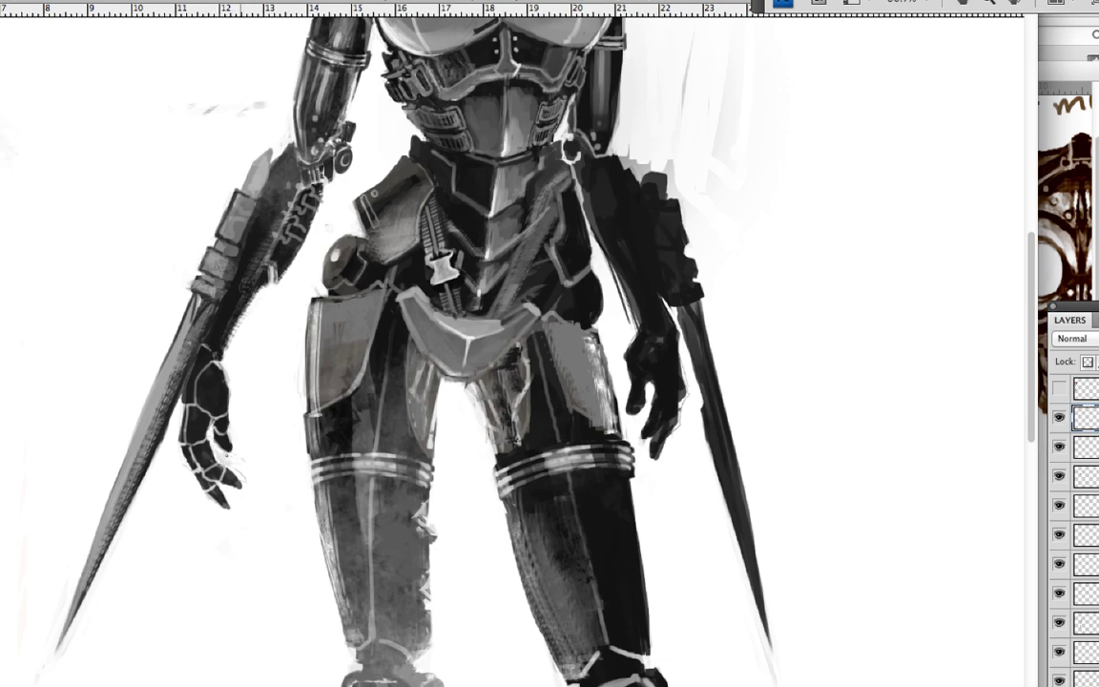
key(ctrl+minus)
key(ctrl+minus)
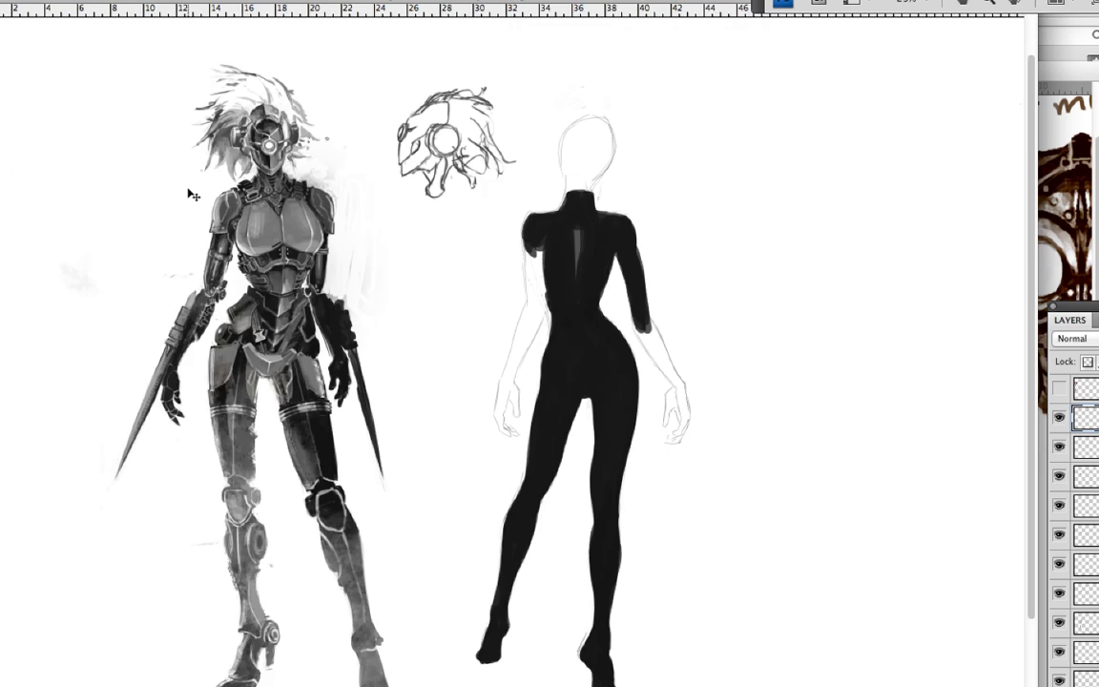
Shade the segmented hand with grey highlights on its back and fingers, and add a cuff at its wrist
key(ctrl+plus)
scroll(232, 326, down, 5)
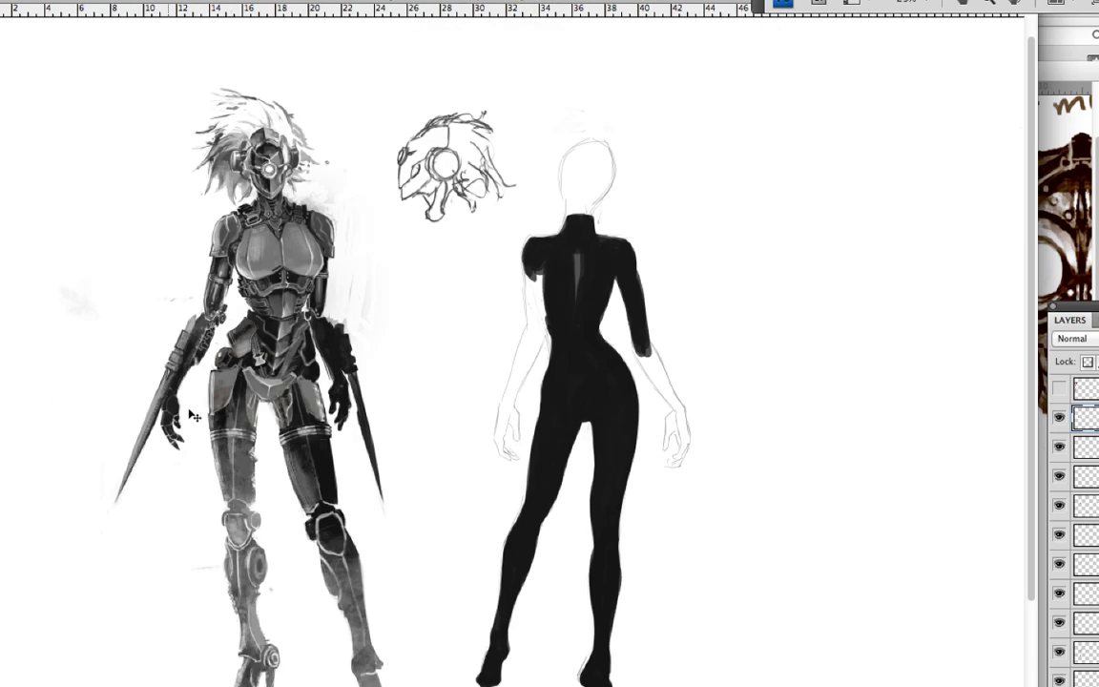
scroll(162, 372, up, 8)
mouse_move(163, 372)
mouse_down()
mouse_move(347, 342)
mouse_move(320, 332)
mouse_move(342, 290)
mouse_up()
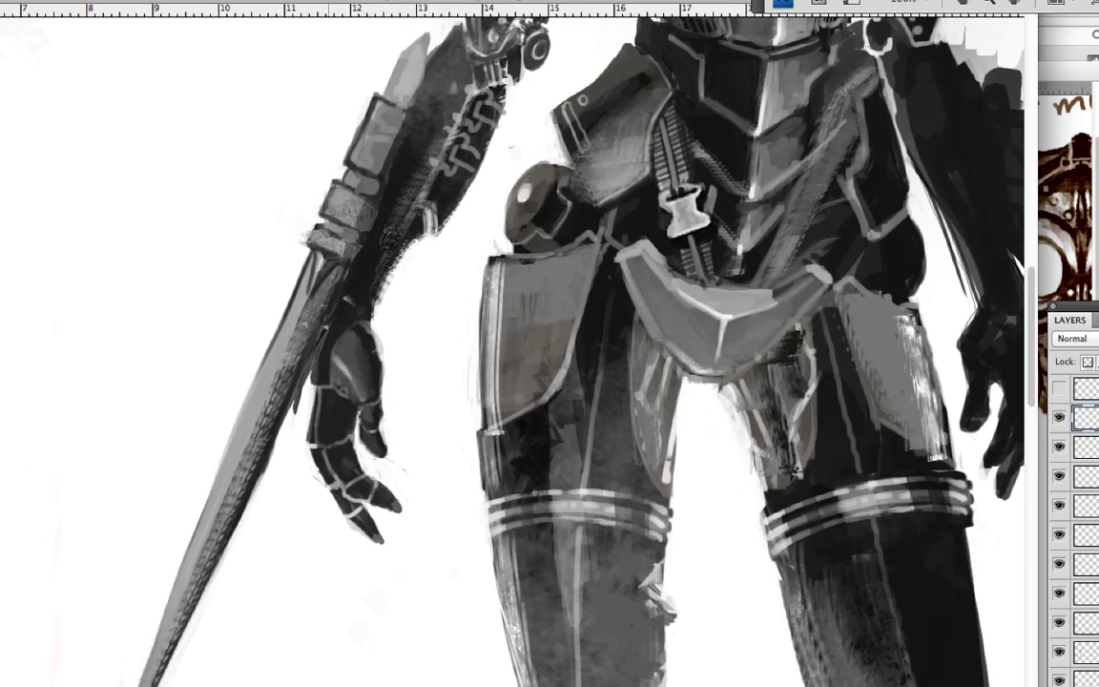
drag(340, 388, 352, 356)
drag(320, 420, 351, 454)
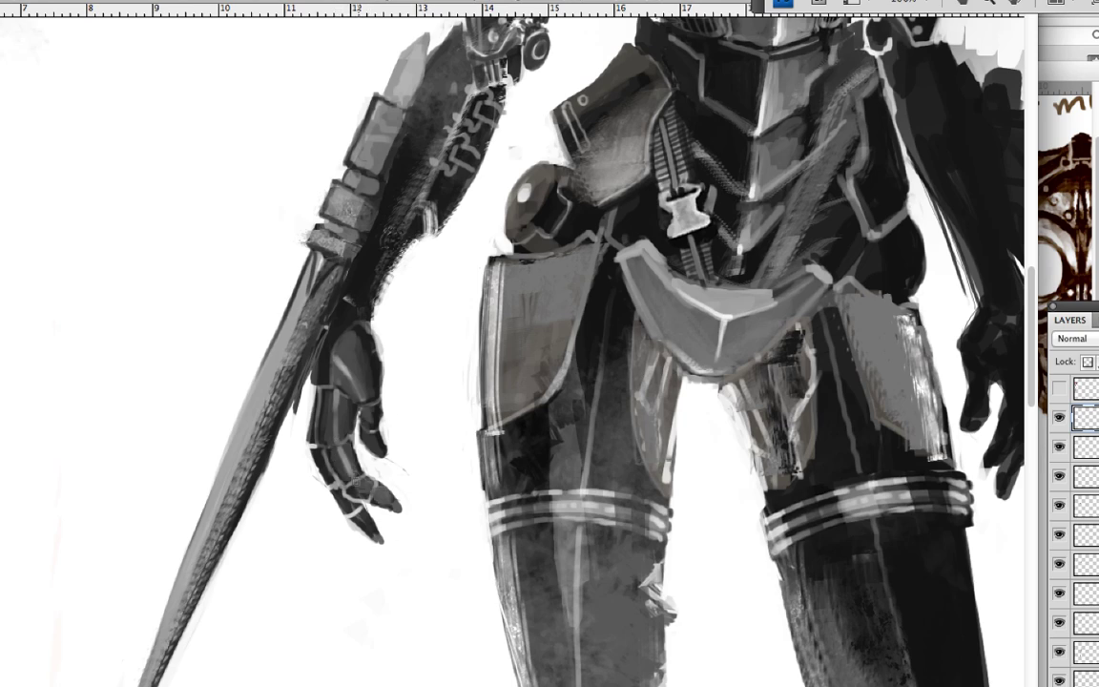
mouse_move(310, 285)
mouse_down()
mouse_move(343, 272)
mouse_move(353, 215)
mouse_up()
scroll(462, 311, down, 3)
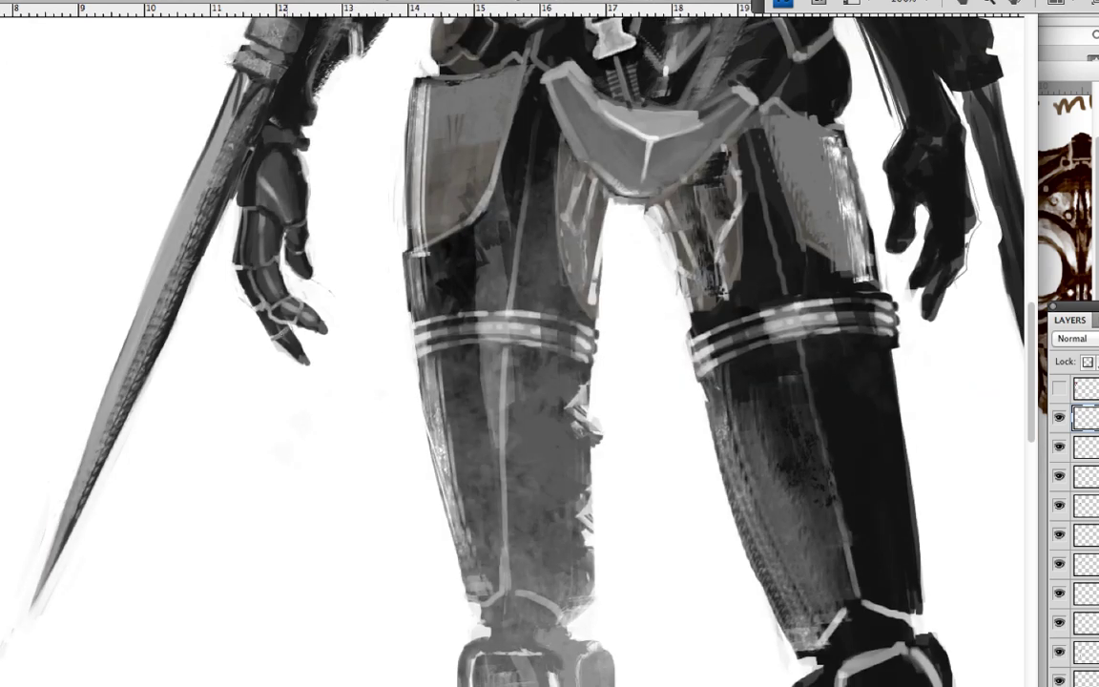
Paint small ribbed connectors on the blade-bearing forearm and a ring on the round hip canister
scroll(462, 311, up, 3)
mouse_move(361, 158)
mouse_down()
mouse_move(324, 177)
mouse_move(265, 130)
mouse_move(269, 143)
mouse_up()
scroll(269, 143, up, 3)
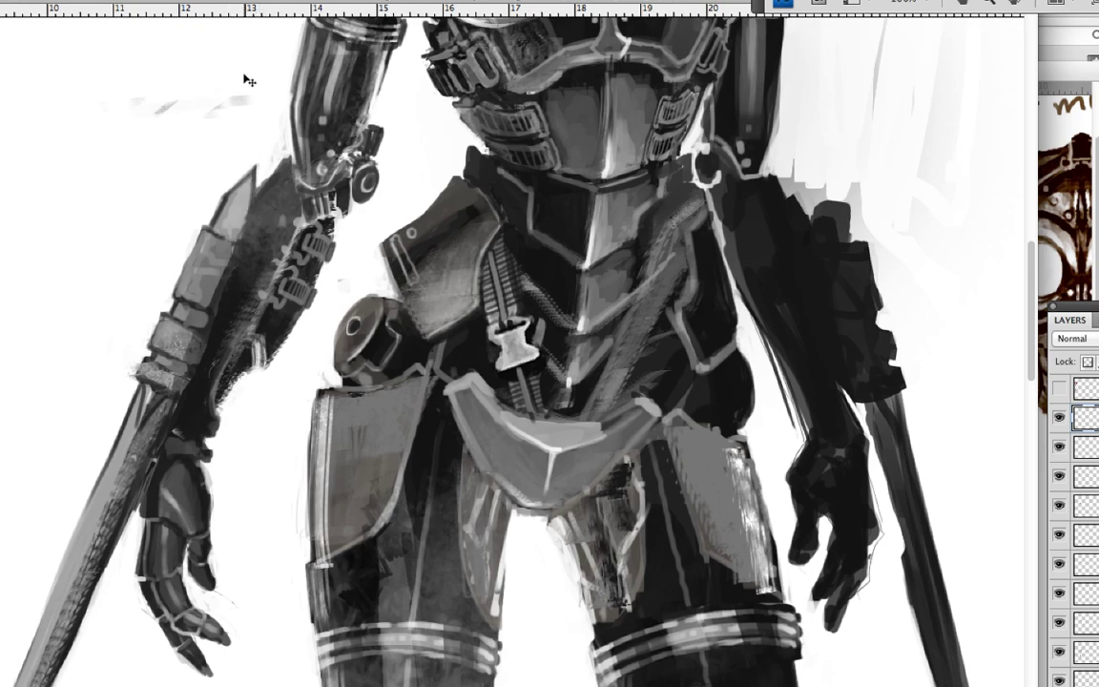
key(super+equal)
scroll(243, 73, down, 5)
key(super+minus)
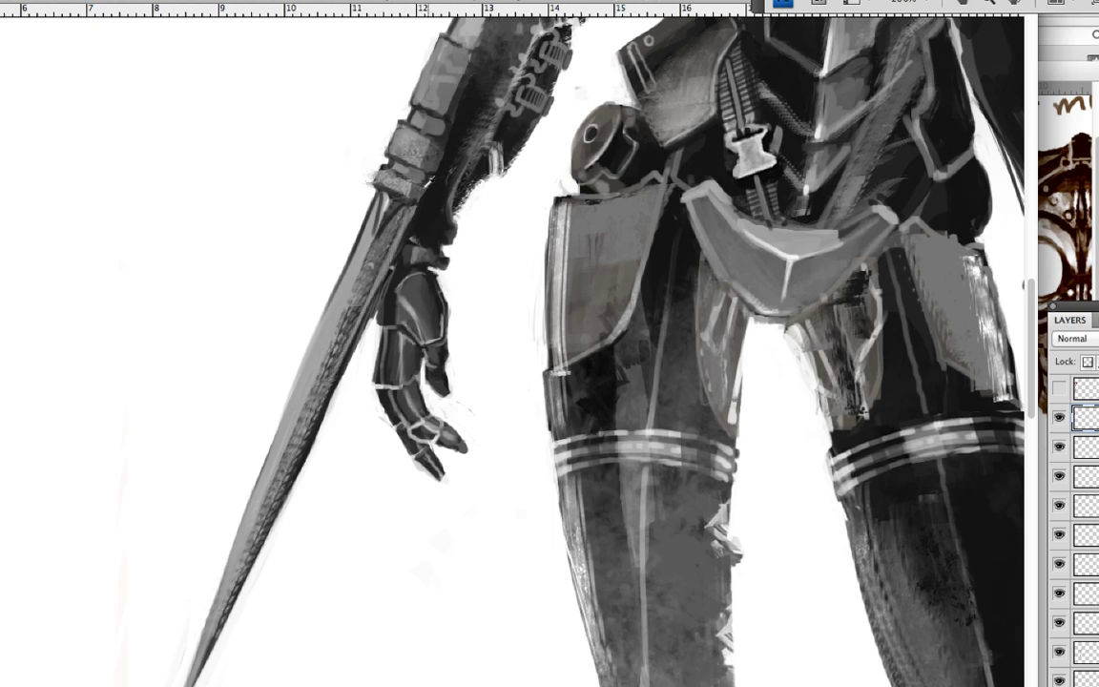
scroll(342, 291, up, 5)
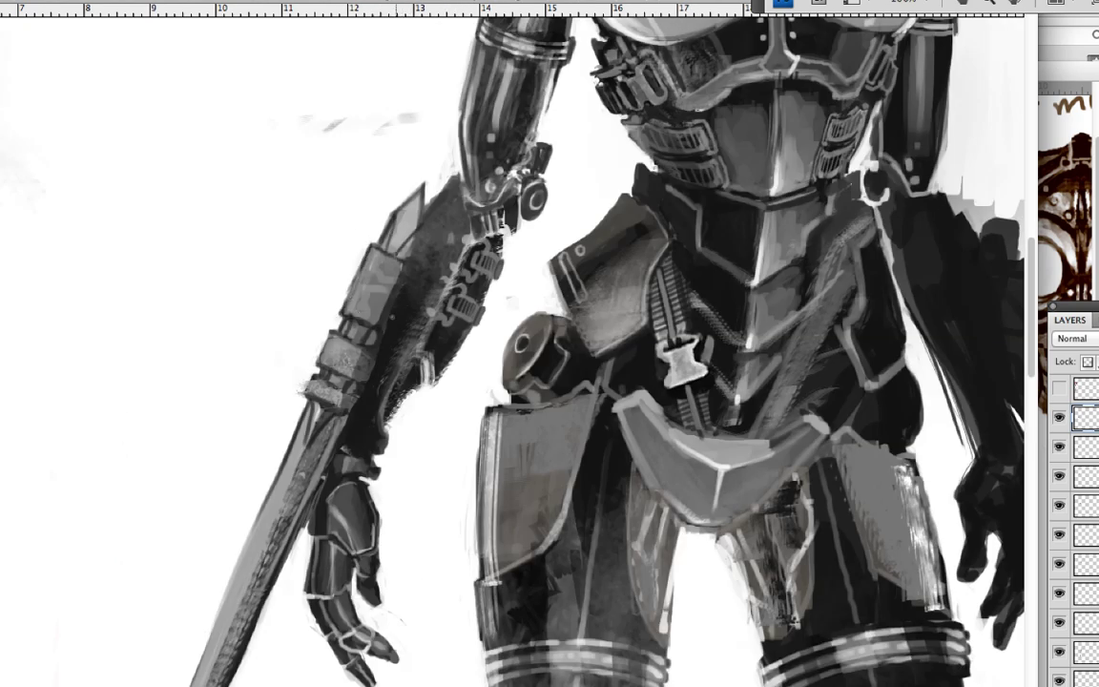
Add ribbed edging along both sides of the forearm's blade housing
drag(392, 405, 406, 311)
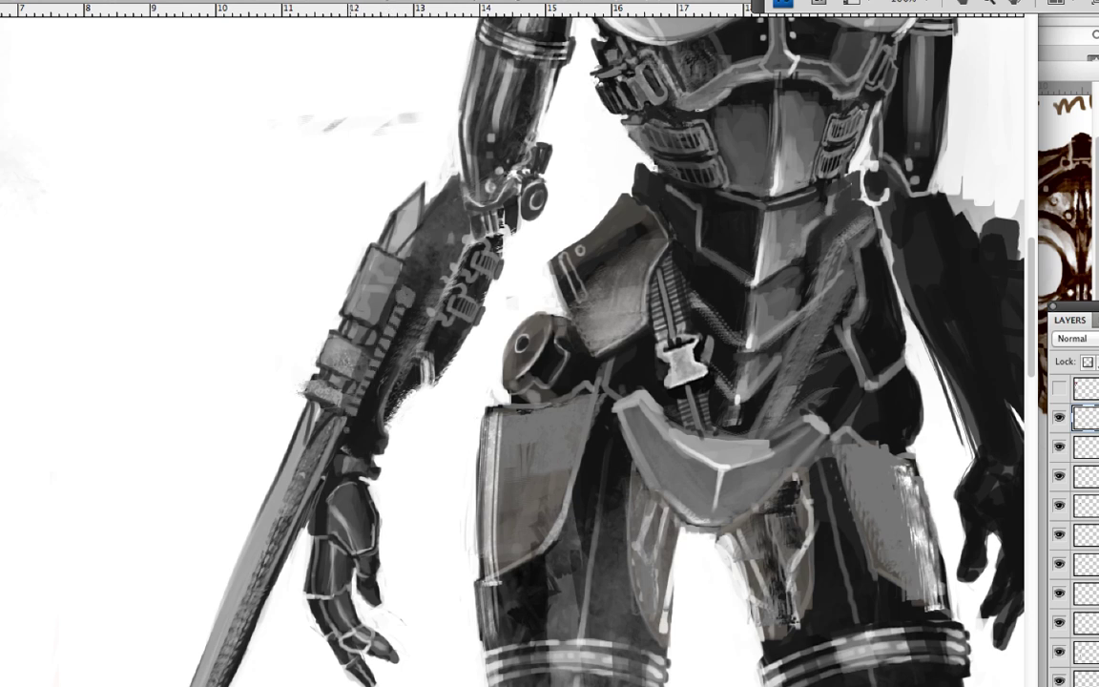
mouse_move(336, 287)
mouse_down()
mouse_move(297, 386)
mouse_move(345, 269)
mouse_up()
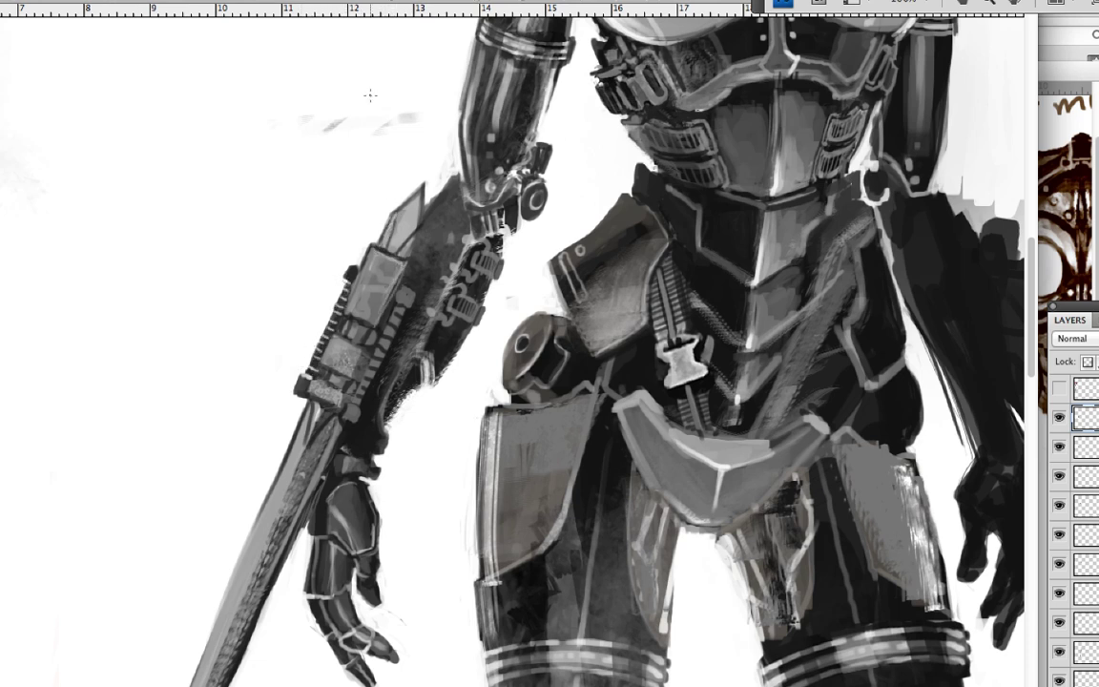
mouse_move(353, 241)
mouse_down()
mouse_move(329, 278)
mouse_move(401, 179)
mouse_move(382, 244)
mouse_up()
key(super+minus)
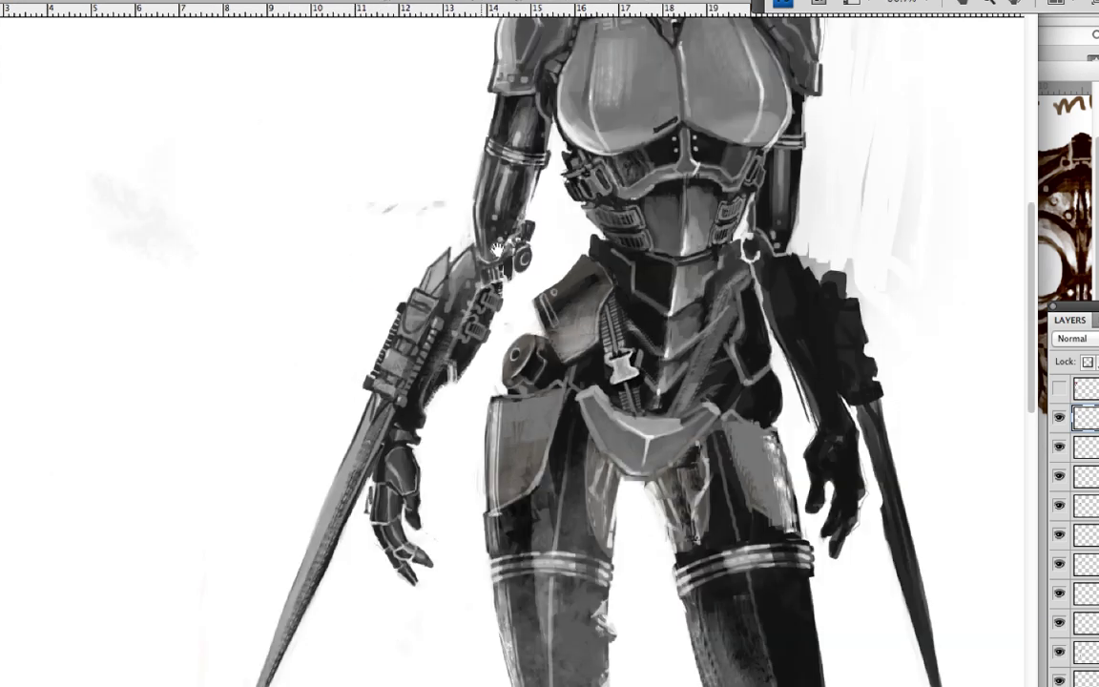
Brush vertical texture strokes onto both thigh plates
scroll(360, 270, right, 5)
scroll(361, 270, down, 2)
drag(419, 272, 382, 202)
drag(391, 310, 334, 224)
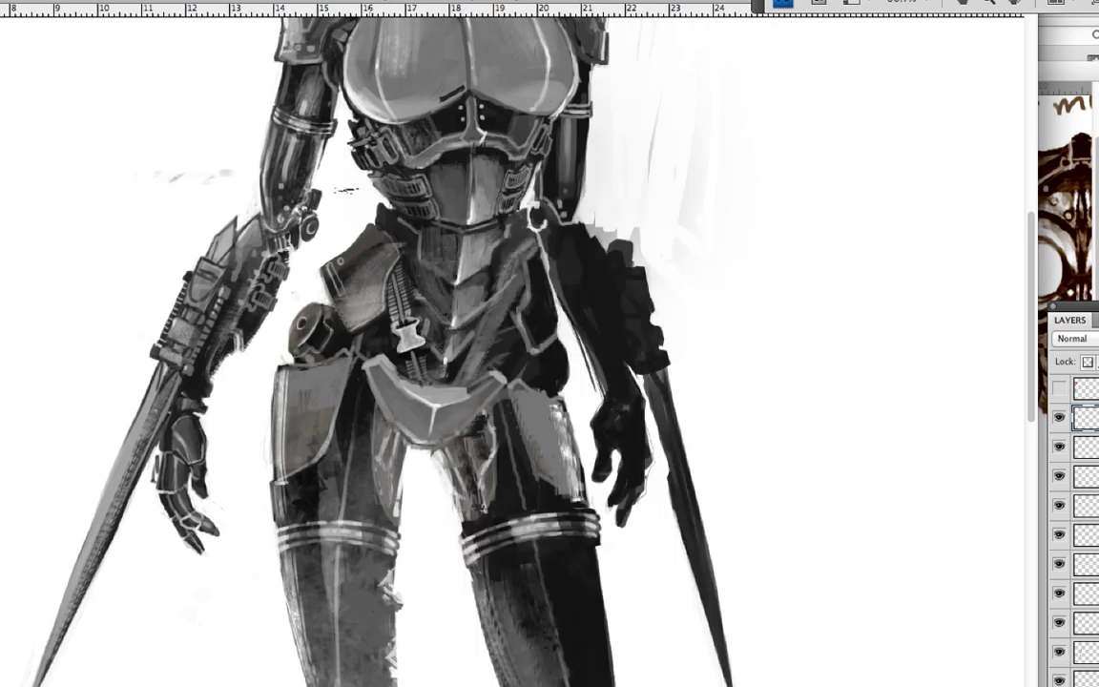
drag(284, 329, 277, 410)
drag(491, 355, 505, 438)
Duplicate the ribbed abdomen strap with its clip and blend the mirrored copy into the opposite side of the abdomen
drag(377, 238, 481, 334)
key(super+c)
key(super+v)
drag(458, 229, 460, 281)
drag(463, 196, 468, 234)
mouse_move(338, 183)
mouse_down()
mouse_move(355, 191)
mouse_move(349, 177)
mouse_up()
drag(530, 196, 549, 217)
Paint a textured grey pouch on the hip beside the darker arm
scroll(204, 204, down, 5)
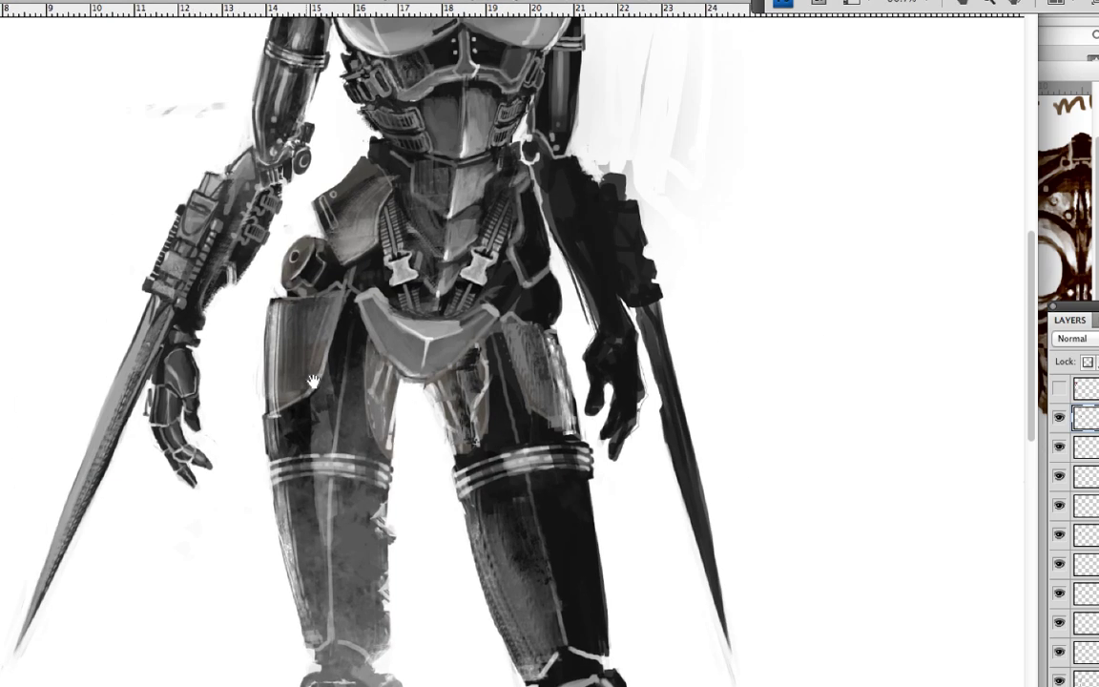
scroll(232, 286, right, 3)
mouse_move(239, 250)
mouse_down()
mouse_move(244, 196)
mouse_move(233, 187)
mouse_up()
mouse_move(273, 202)
mouse_down()
mouse_move(310, 198)
mouse_move(311, 164)
mouse_up()
drag(353, 86, 386, 124)
Choose another brush preset, outline the new hip pouch and add curved bands to the hip joint below it
right_click(190, 100)
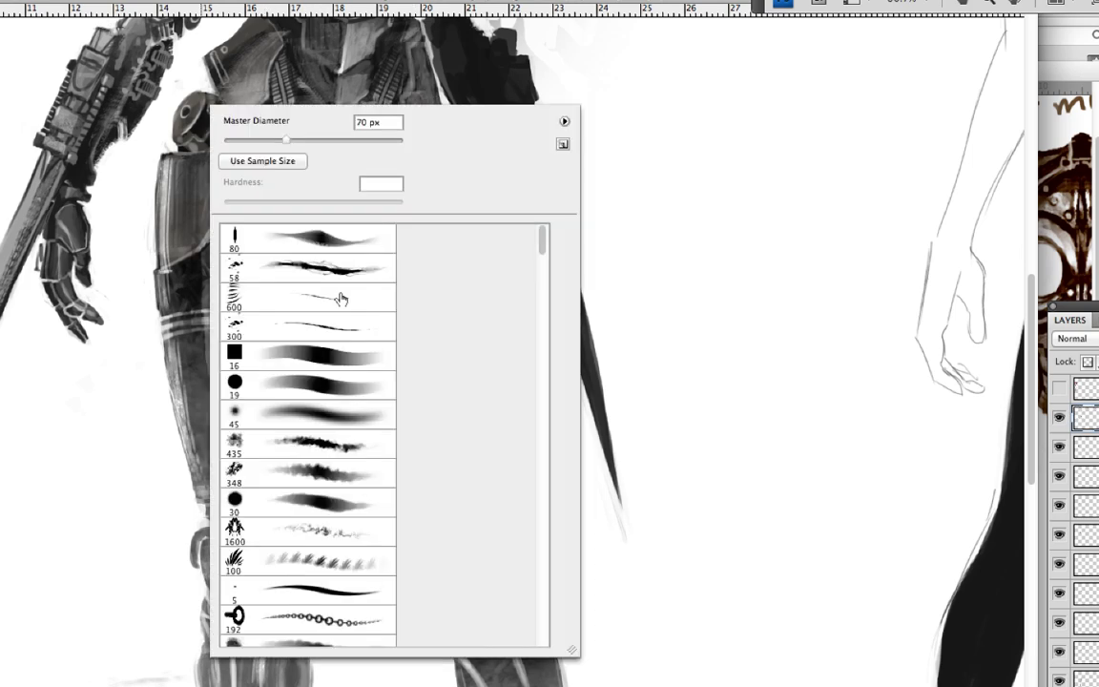
double_click(341, 297)
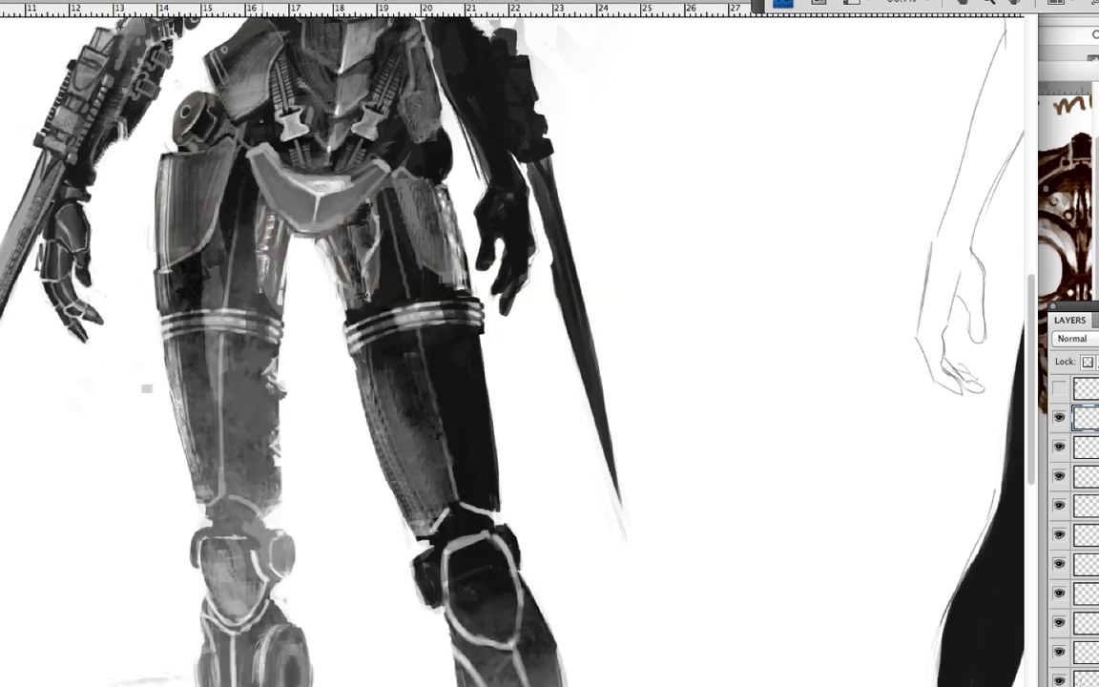
drag(218, 124, 238, 143)
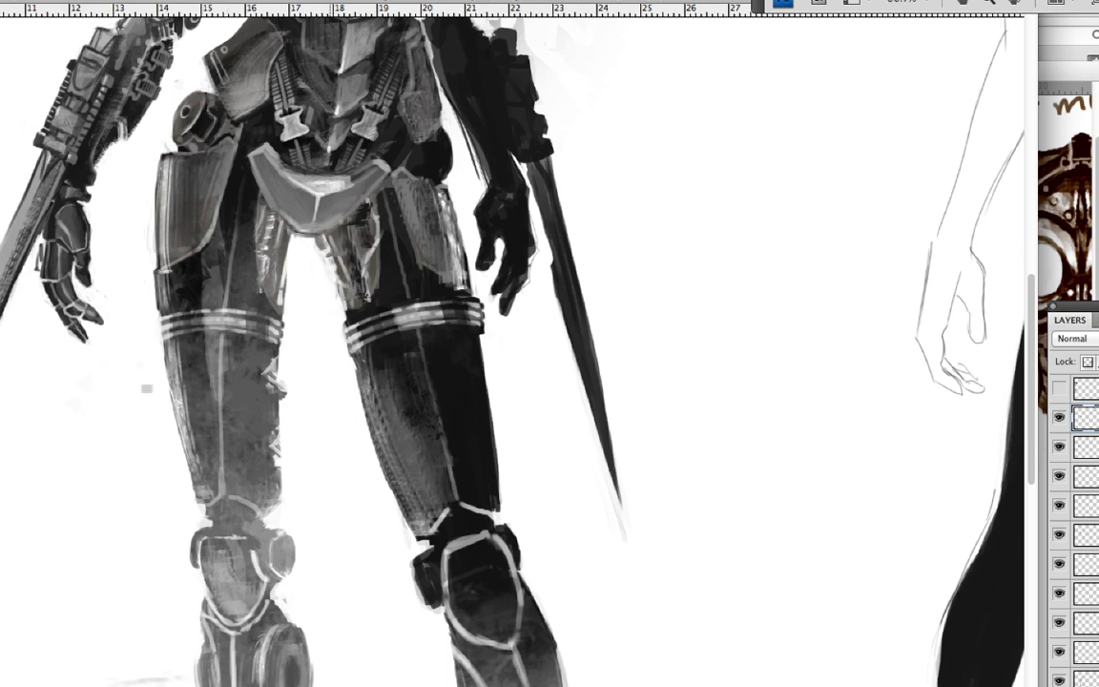
drag(338, 259, 346, 157)
drag(315, 202, 358, 134)
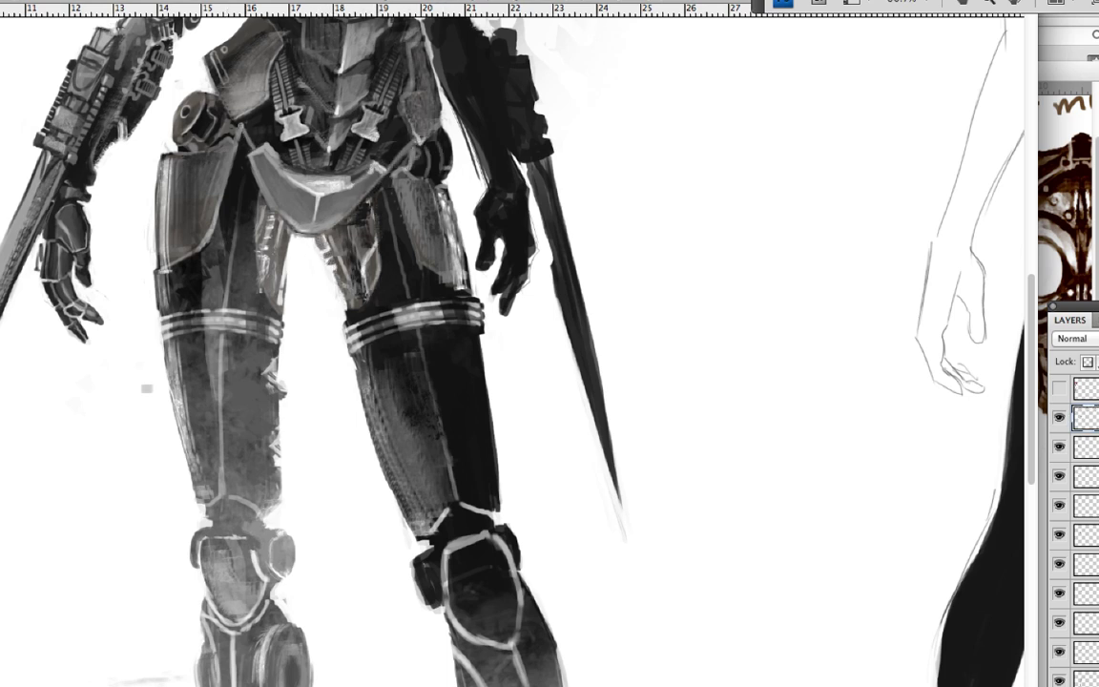
Paint ribbed straps running from both upper corners of the pelvic plate up to the hips
mouse_move(238, 105)
mouse_down()
mouse_move(348, 124)
mouse_move(233, 129)
mouse_up()
drag(344, 143, 358, 129)
drag(515, 343, 391, 128)
drag(358, 263, 381, 229)
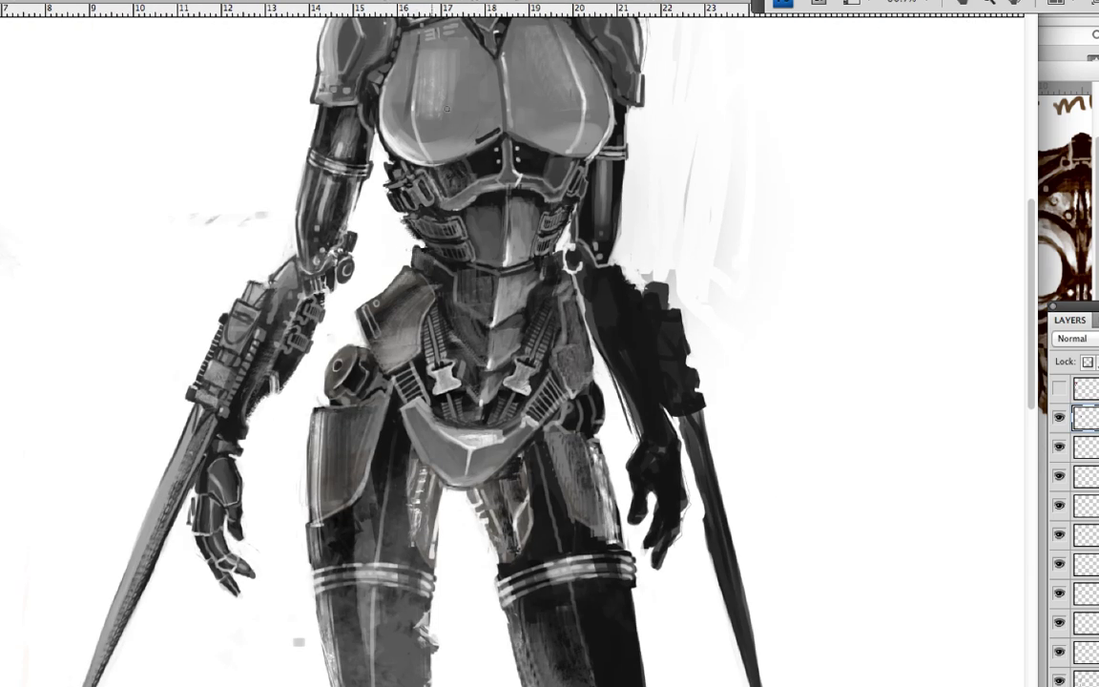
scroll(525, 344, down, 3)
key(ctrl+minus)
key(ctrl+minus)
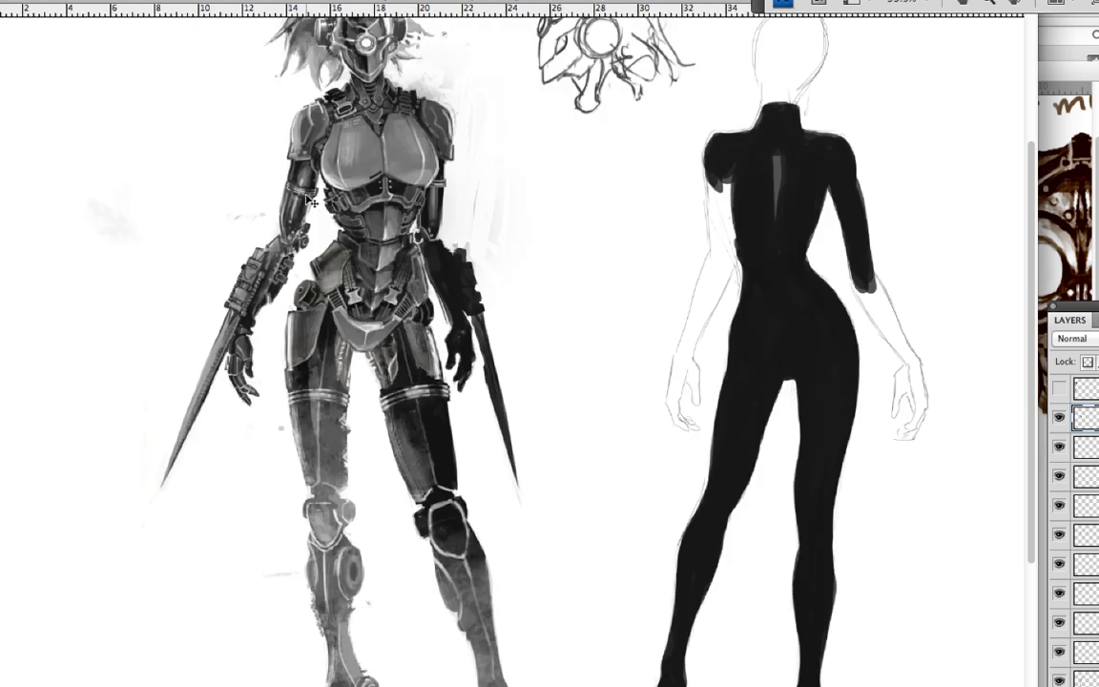
Detail the lighter lower leg with rings on the knee and calf discs, an ankle piston and toe-plate lines
key(ctrl+plus)
scroll(525, 344, down, 3)
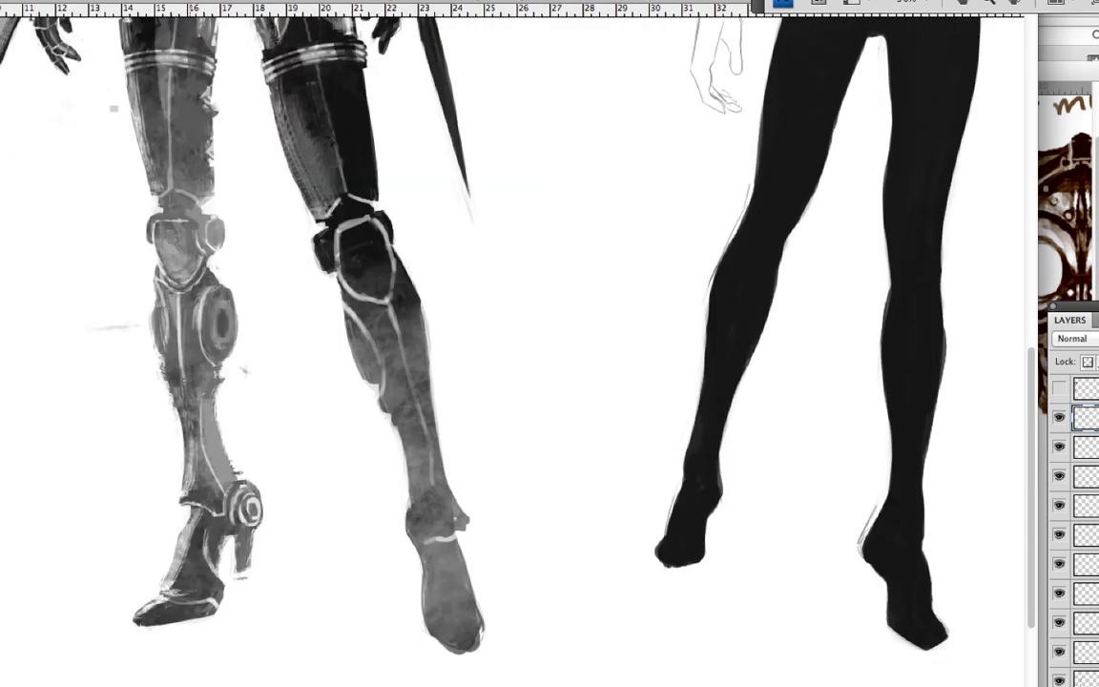
scroll(191, 207, down, 3)
drag(184, 256, 183, 334)
drag(196, 287, 219, 329)
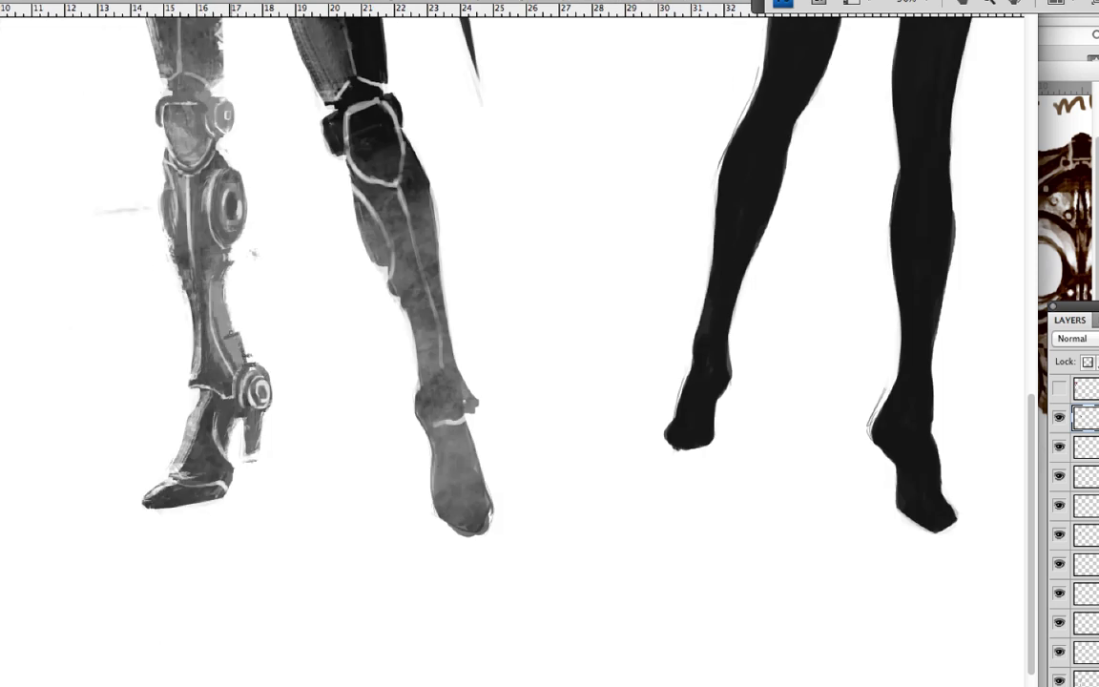
drag(162, 171, 181, 228)
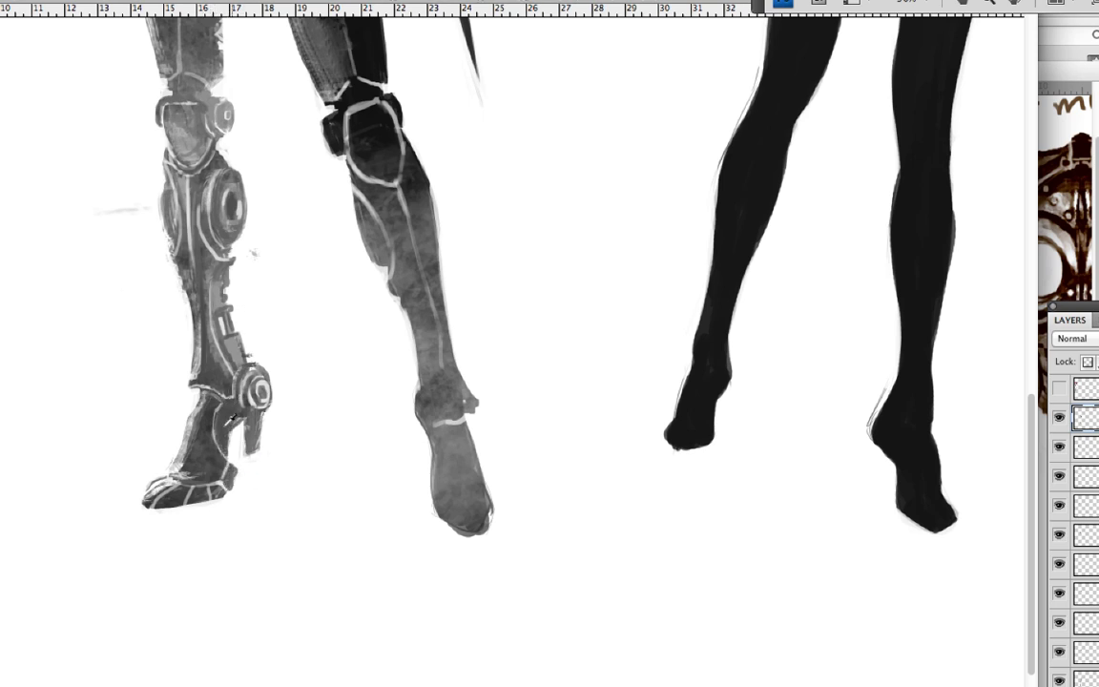
Refine both knee plates with light outlines and rivet dots, and add an edge highlight to the darker thigh
scroll(550, 343, up, 5)
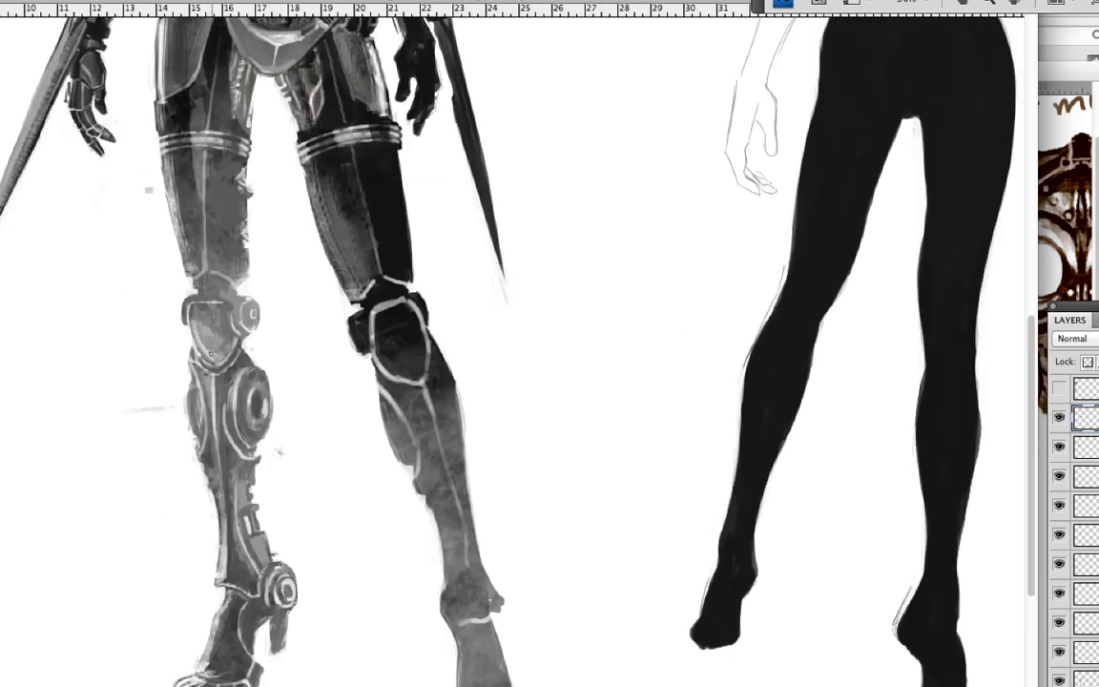
drag(380, 315, 372, 336)
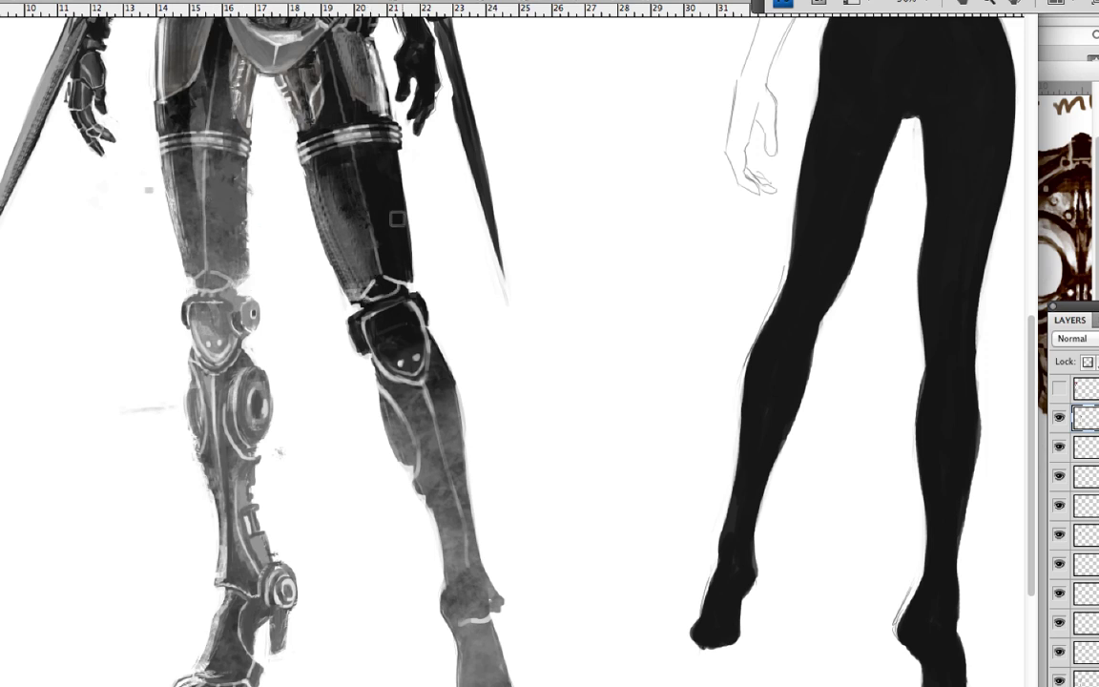
drag(361, 164, 361, 244)
drag(350, 134, 359, 195)
Shape outlined side plates on the darker leg's calf and paint a curved grey reflection on its knee plate
scroll(397, 248, down, 5)
scroll(397, 248, right, 4)
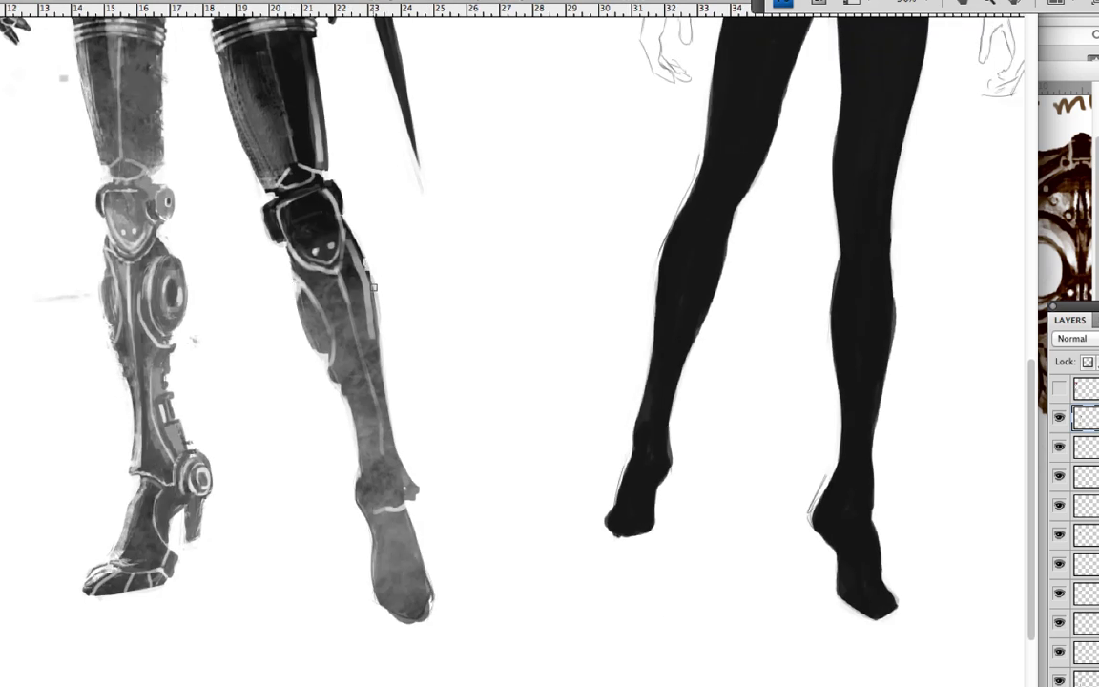
drag(339, 246, 334, 320)
mouse_move(287, 263)
mouse_down()
mouse_move(301, 334)
mouse_move(298, 292)
mouse_up()
drag(320, 237, 323, 269)
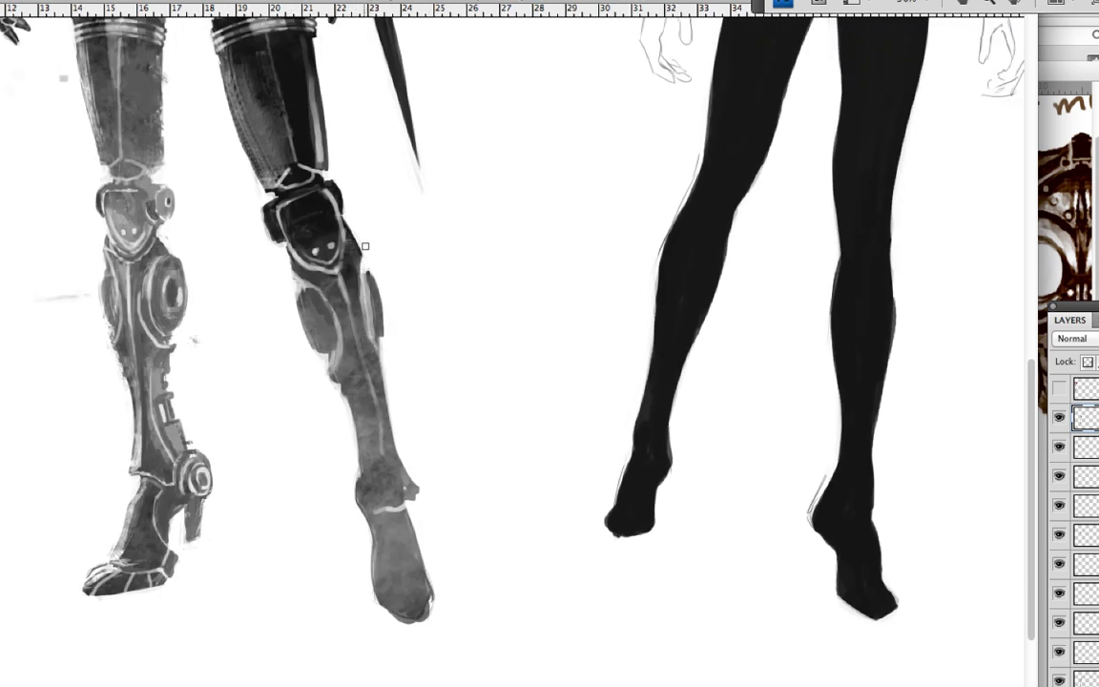
drag(310, 210, 329, 236)
mouse_move(291, 182)
mouse_down()
mouse_move(296, 229)
mouse_move(286, 227)
mouse_up()
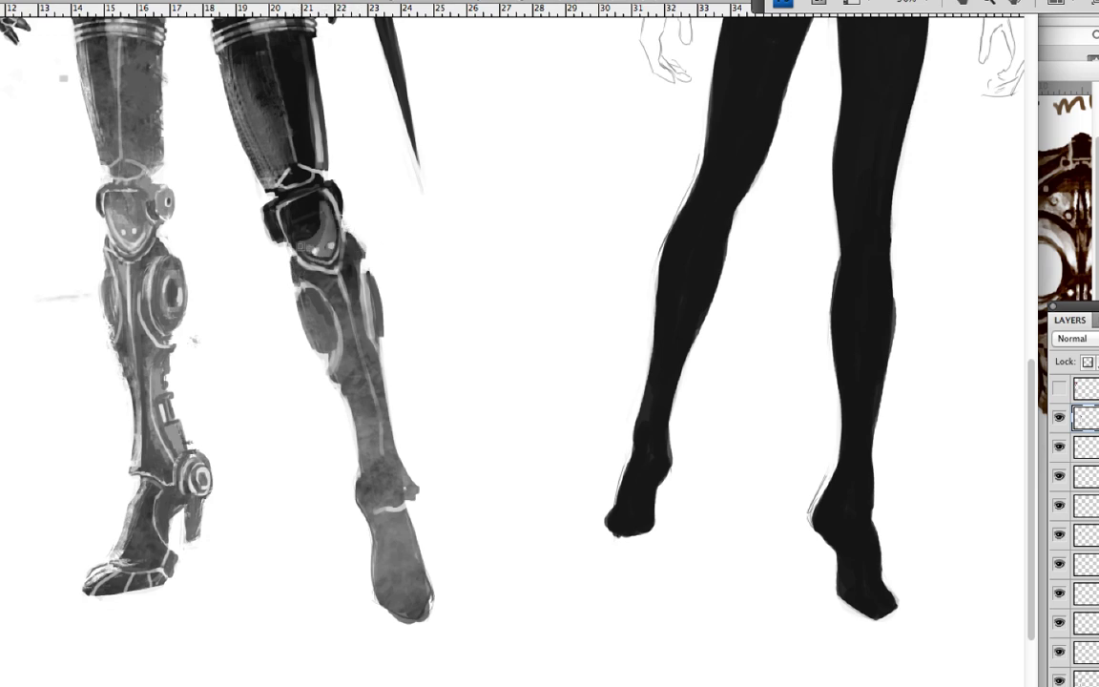
Paint concentric rings on the darker leg's calf plate and a flared cuff at its ankle
scroll(516, 315, down, 3)
key(super+minus)
key(super+minus)
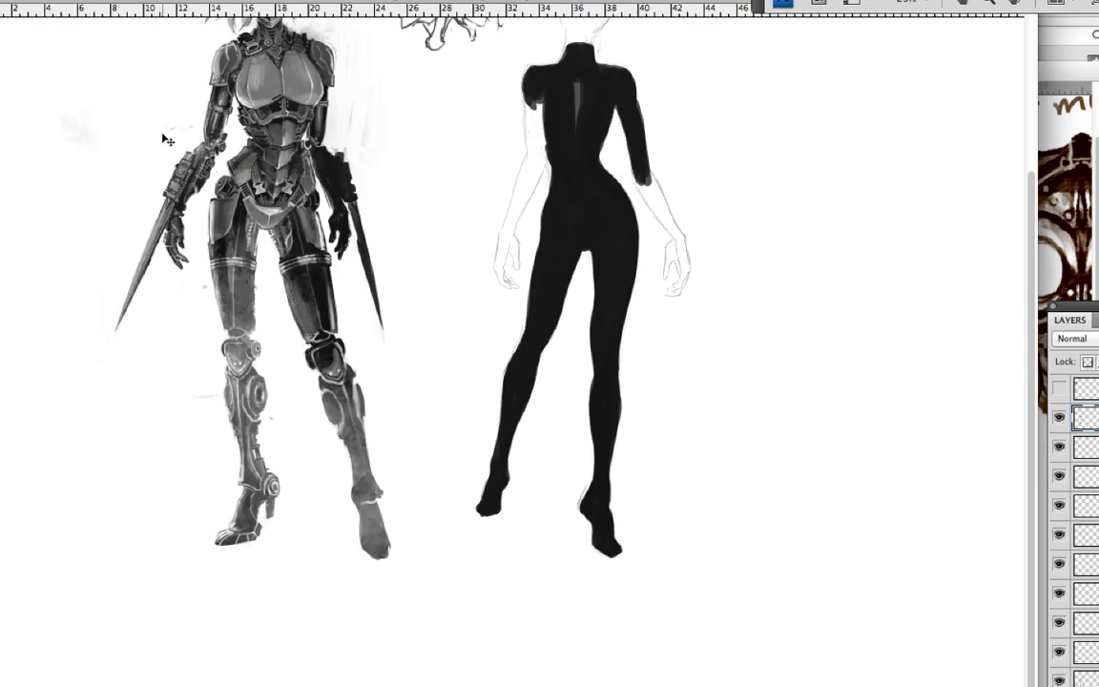
scroll(271, 365, up, 1)
key(super+plus)
scroll(515, 343, down, 3)
scroll(515, 344, right, 2)
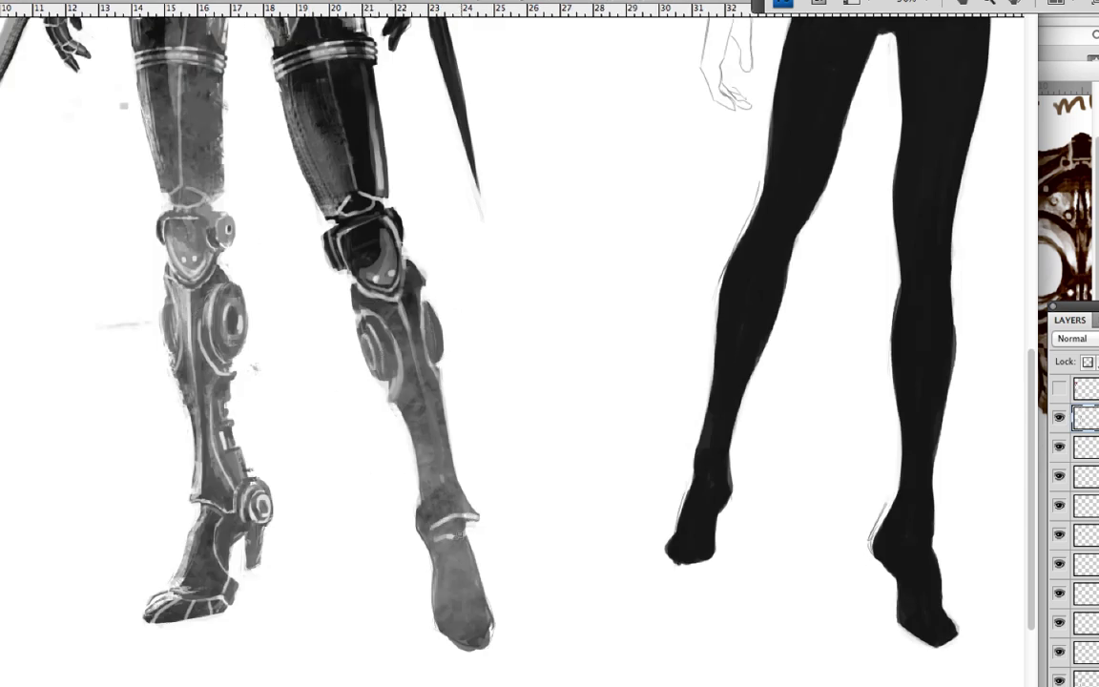
Add light toe-plate lines and small ankle rivets to the darker leg's foot
drag(490, 584, 496, 637)
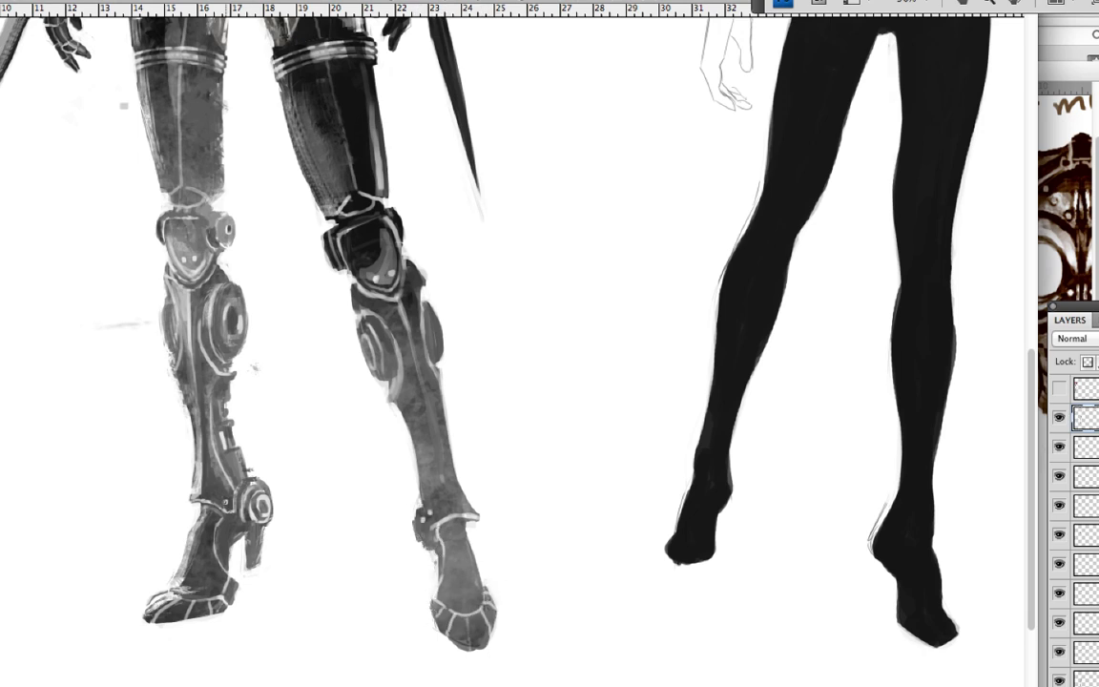
scroll(421, 397, down, 2)
scroll(423, 494, up, 1)
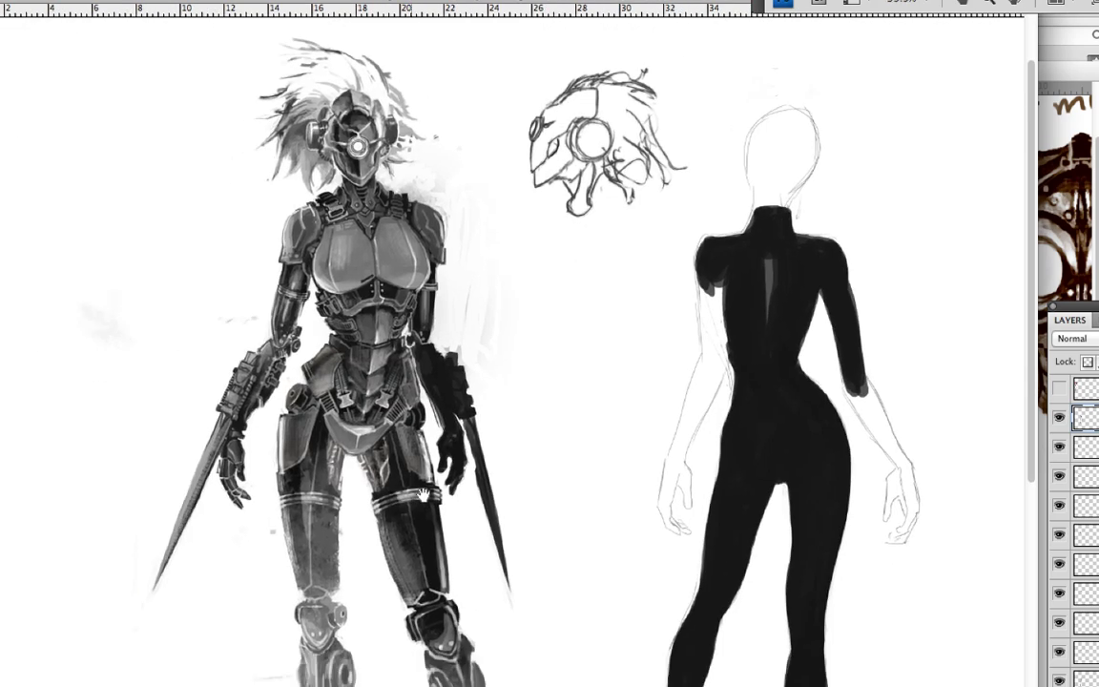
Brighten the reflection on the darker knee plate and paint grey detail on the darker forearm guard and hand
drag(423, 494, 404, 275)
right_click(404, 275)
key(Escape)
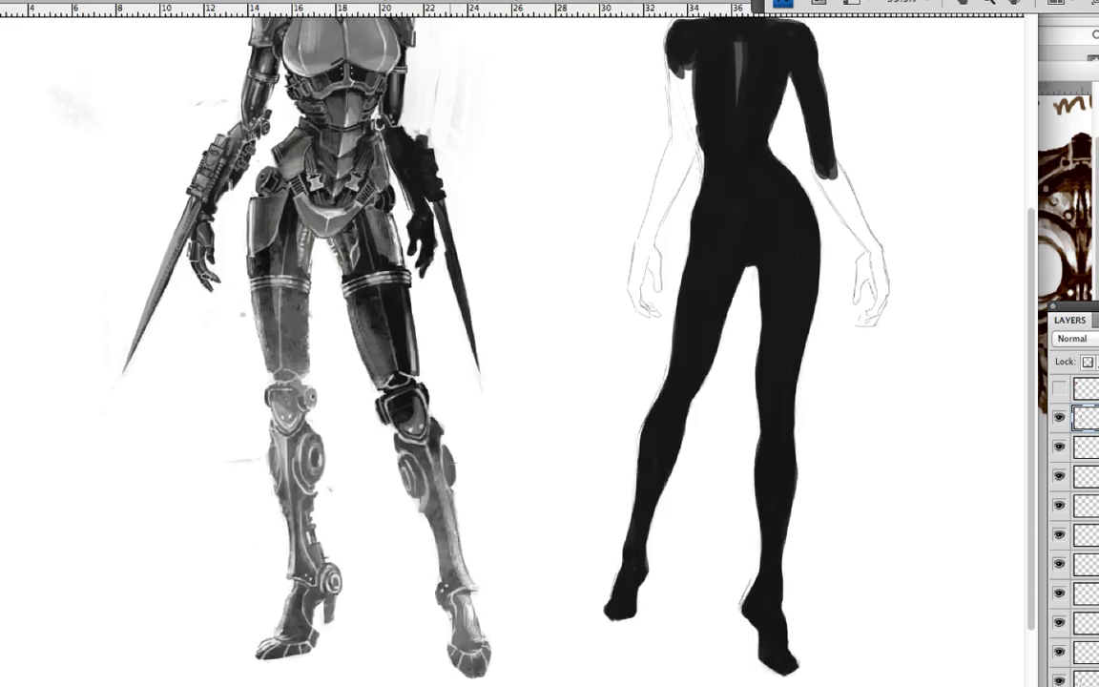
mouse_move(402, 415)
mouse_down()
mouse_move(374, 420)
mouse_move(365, 287)
mouse_move(358, 374)
mouse_up()
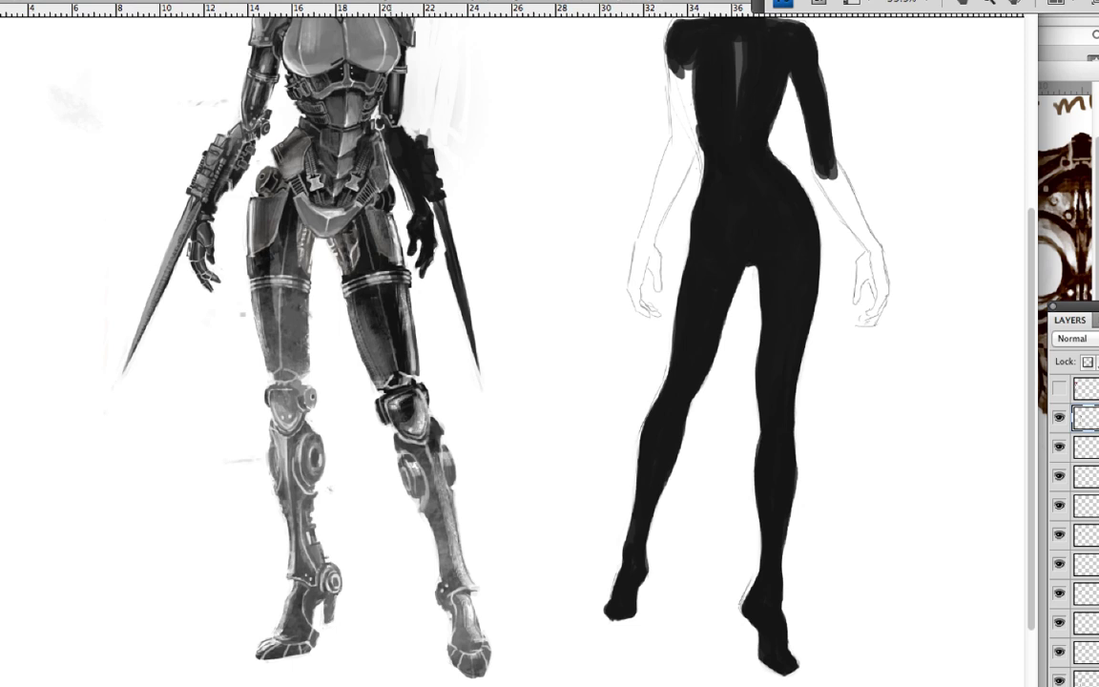
scroll(355, 368, up, 2)
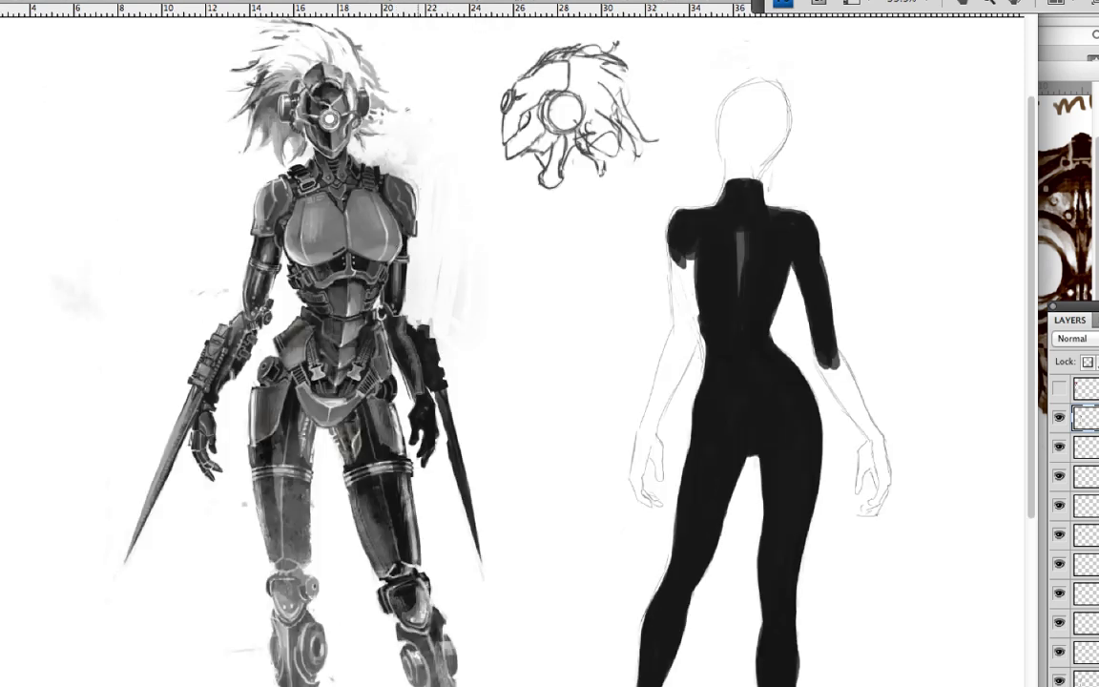
drag(391, 377, 378, 327)
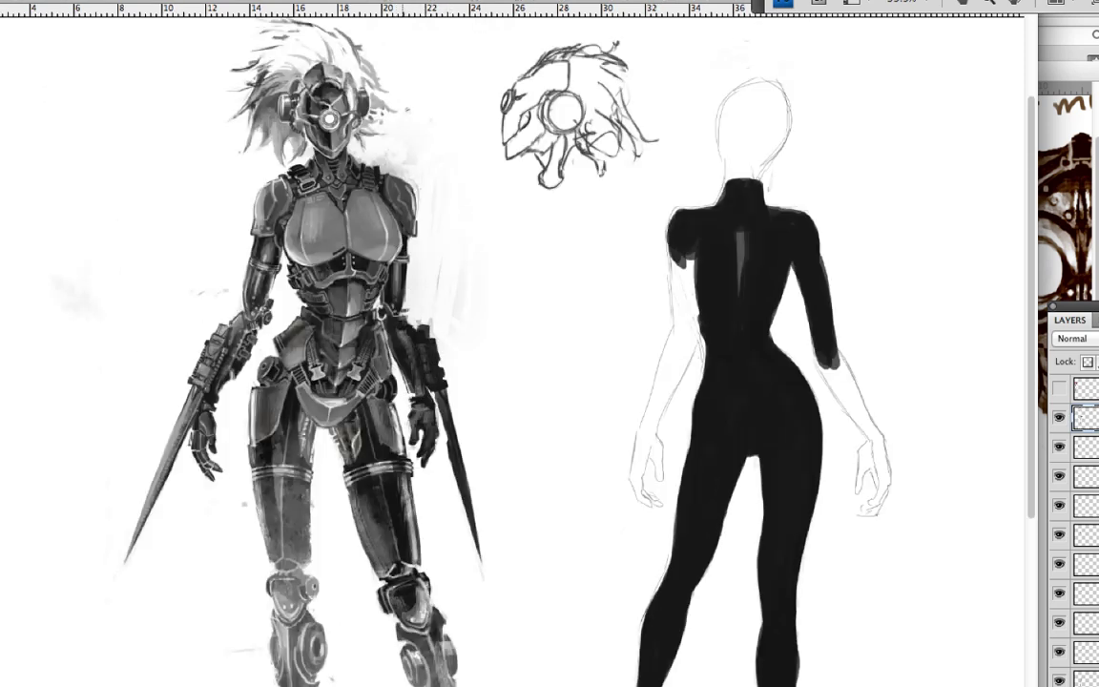
mouse_move(329, 210)
mouse_down()
mouse_move(296, 210)
mouse_move(311, 317)
mouse_move(339, 258)
mouse_up()
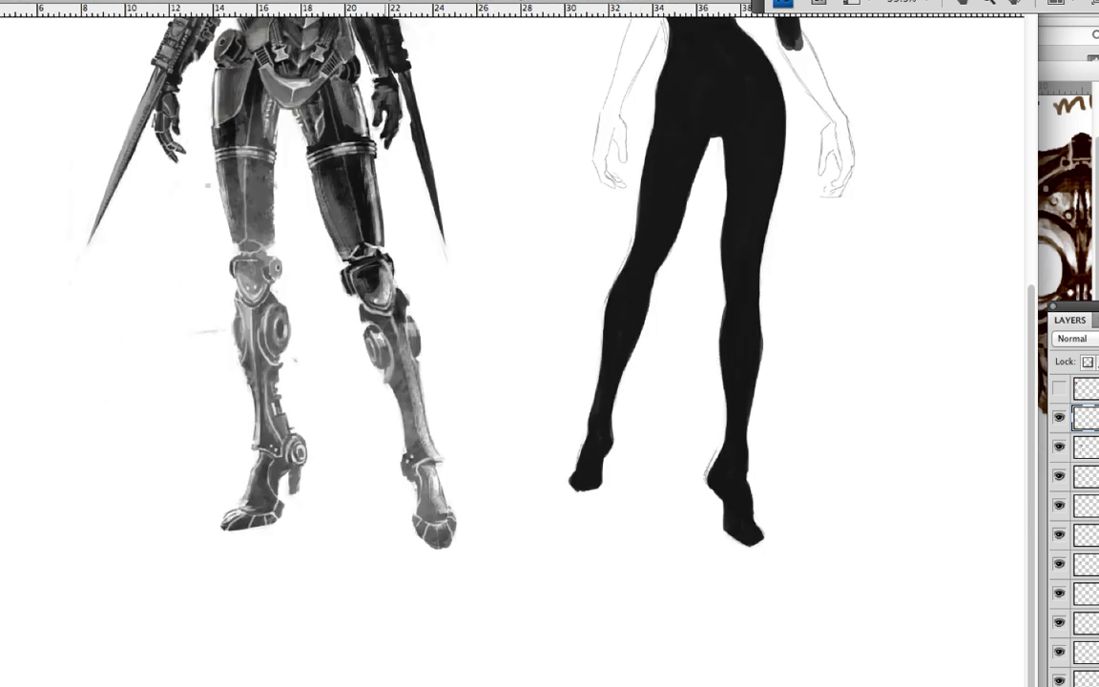
Select the knee plates of both legs with the Lasso and widen them with Free Transform
scroll(355, 369, down, 3)
key(l)
drag(257, 253, 379, 272)
key(ctrl+t)
key(Return)
key(ctrl+alt+t)
key(Return)
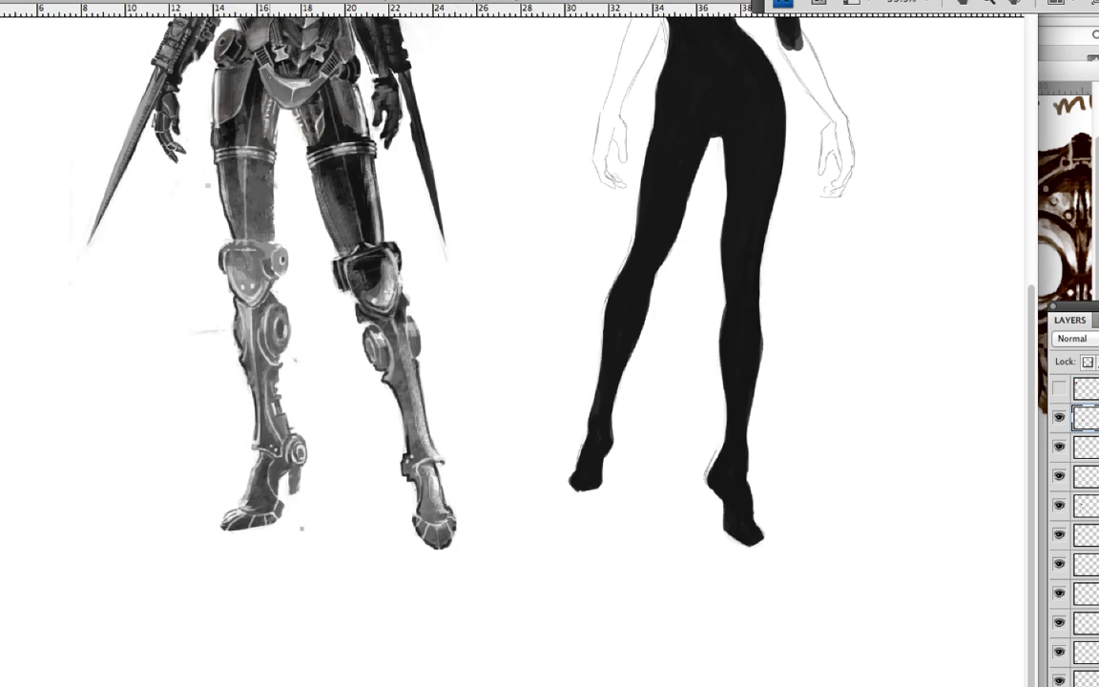
Block in a black, open, short-sleeved jacket with a raised collar over the shoulders and chest of the copied front-view figure
key(super+minus)
key(super+minus)
key(super+plus)
key(super+plus)
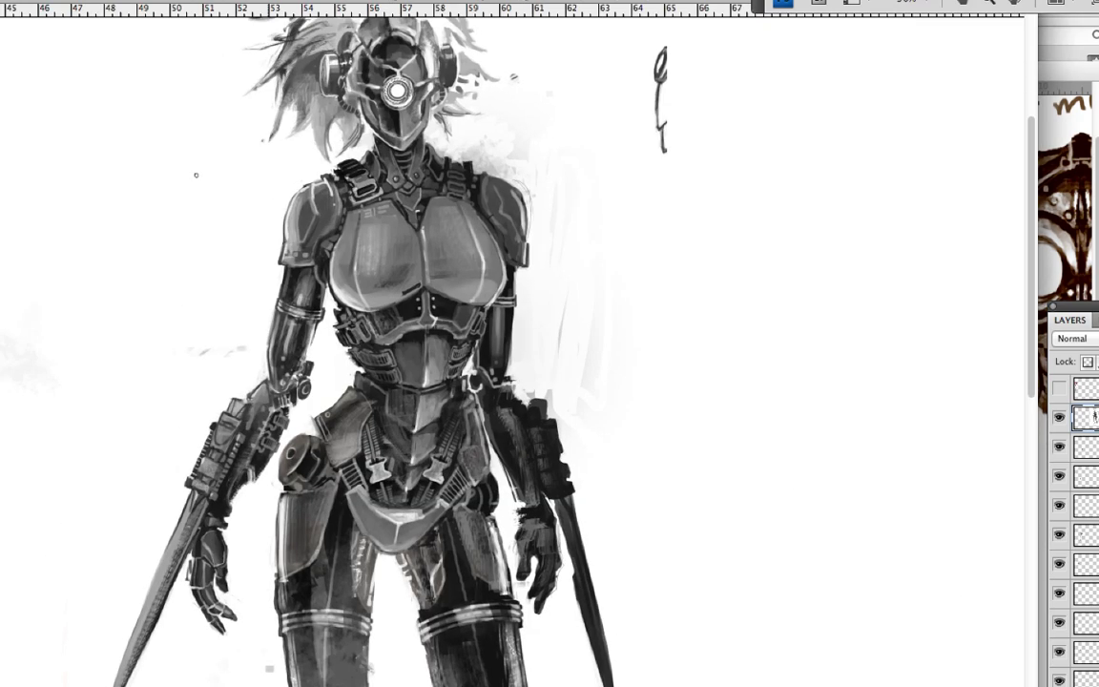
mouse_move(329, 157)
mouse_down()
mouse_move(315, 258)
mouse_move(296, 191)
mouse_move(258, 214)
mouse_move(319, 288)
mouse_up()
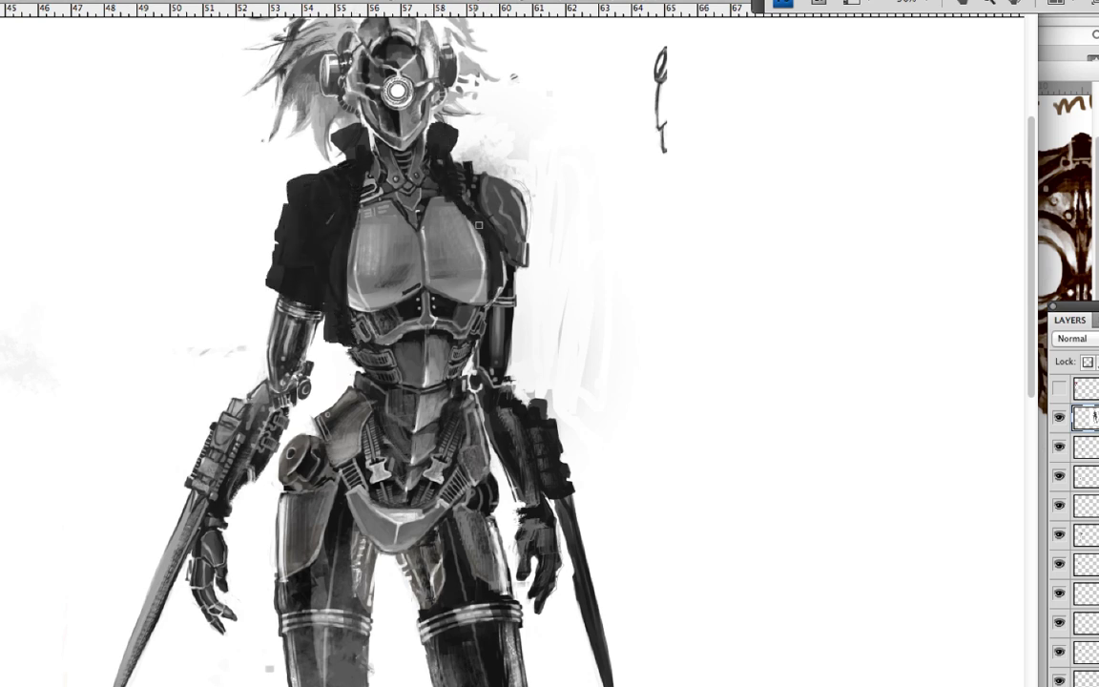
mouse_move(506, 329)
mouse_down()
mouse_move(527, 277)
mouse_move(519, 244)
mouse_move(448, 191)
mouse_move(256, 182)
mouse_move(248, 239)
mouse_move(425, 154)
mouse_up()
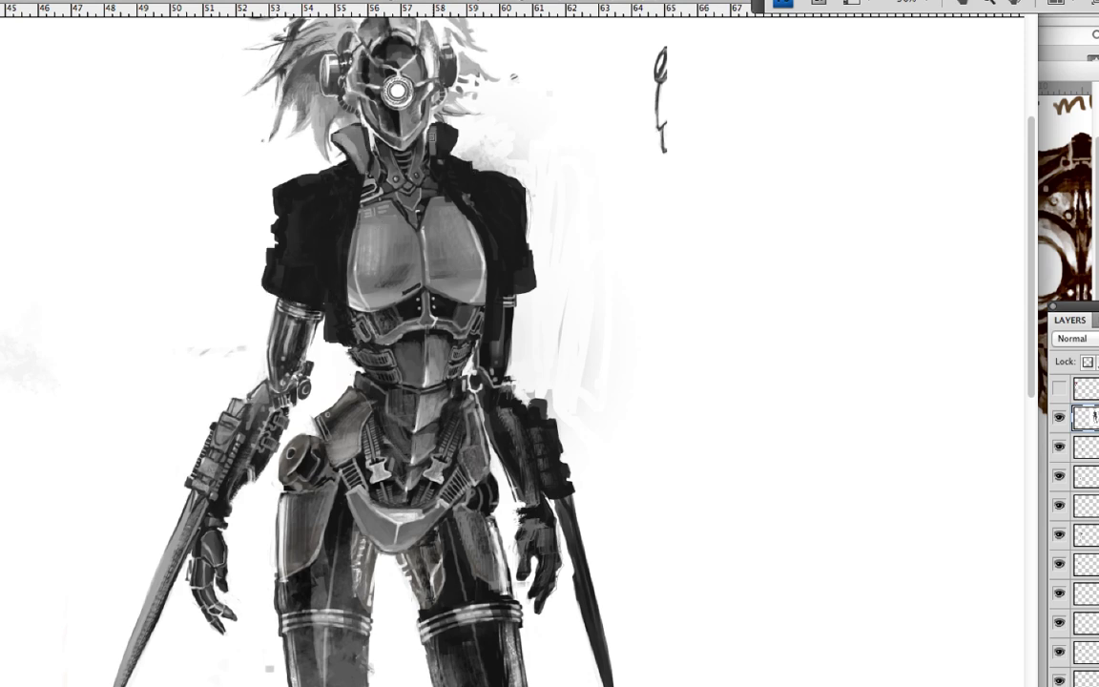
Paint grey edging along the jacket's collar and lapels and add ribbed grey panels over both shoulders
right_click(414, 210)
key(Escape)
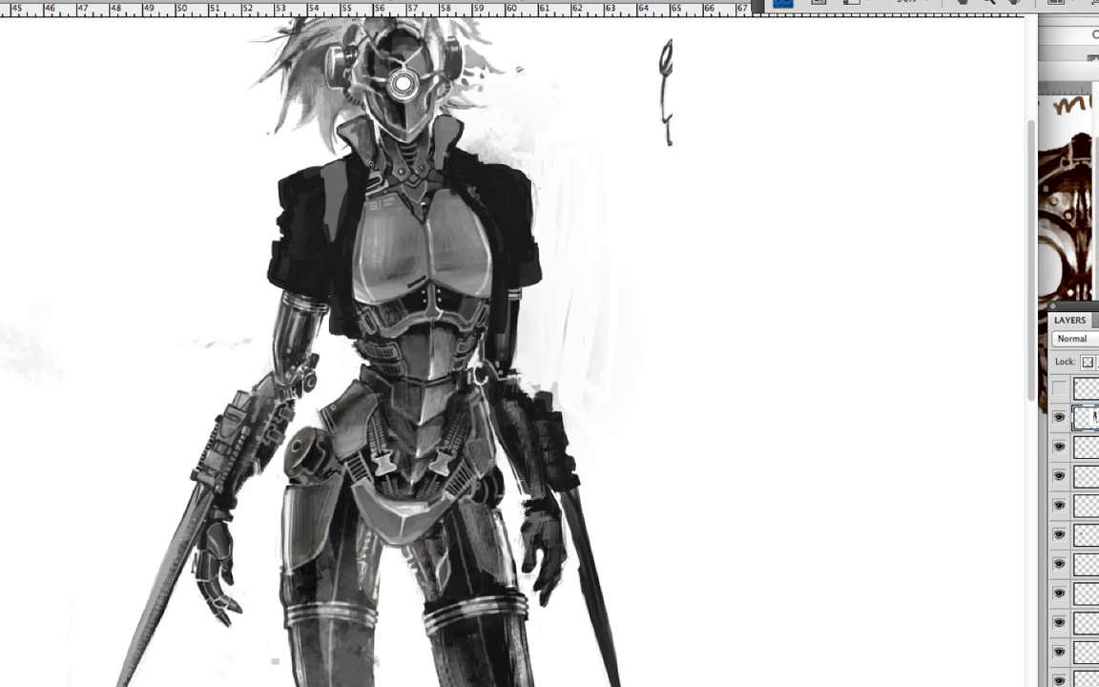
drag(410, 172, 485, 251)
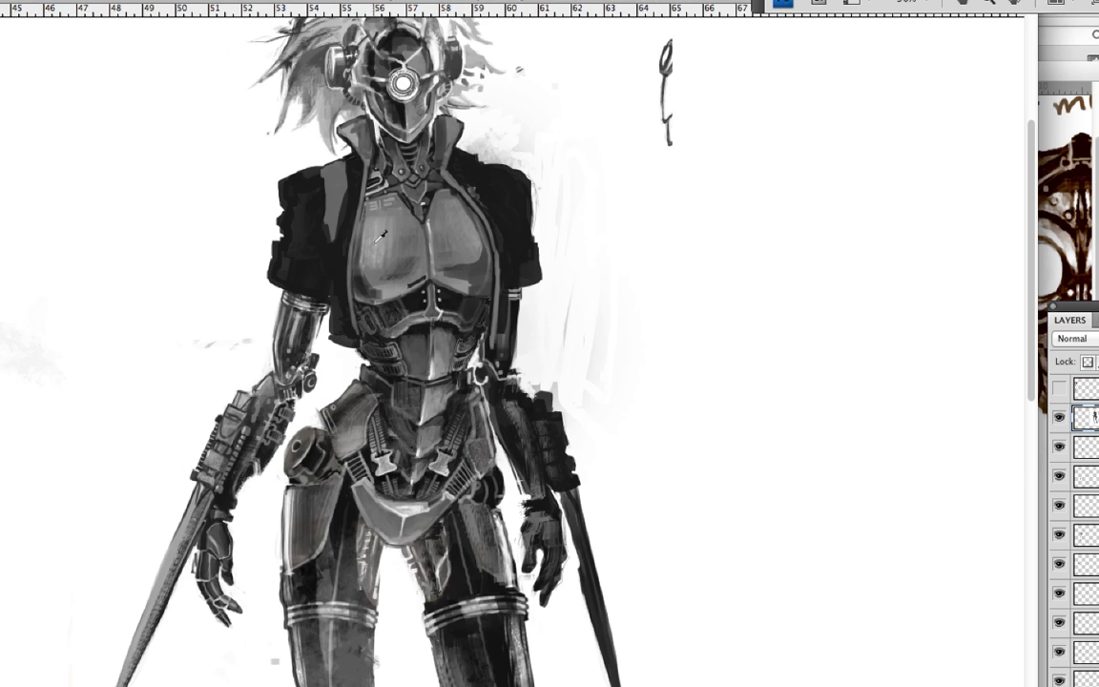
drag(477, 298, 481, 334)
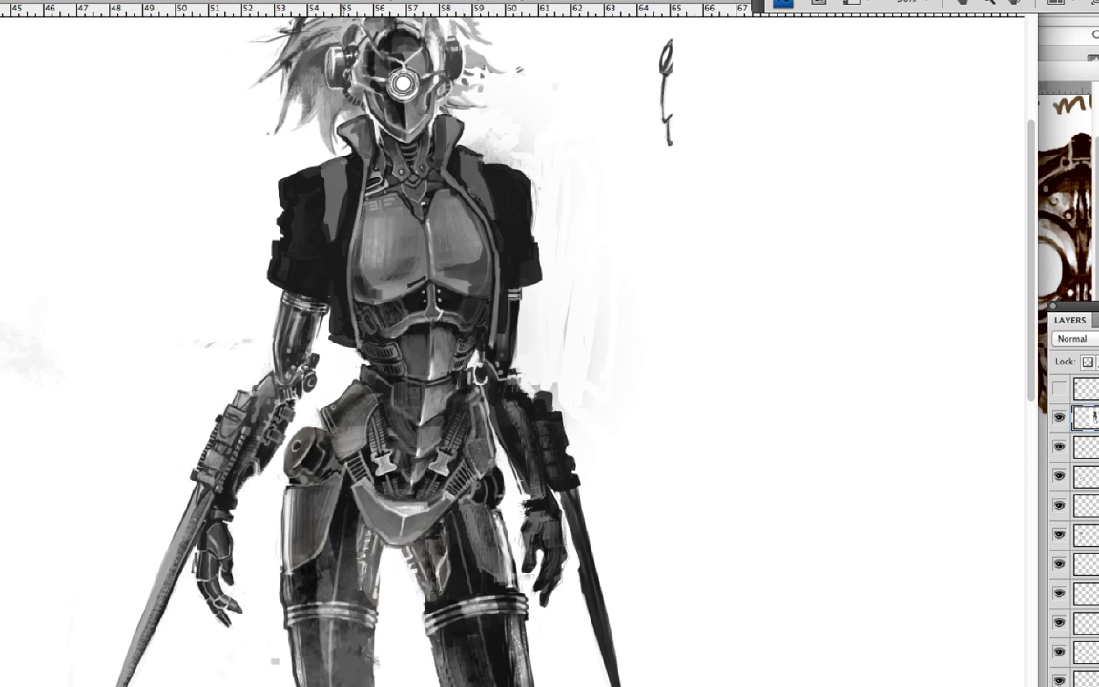
drag(301, 145, 298, 195)
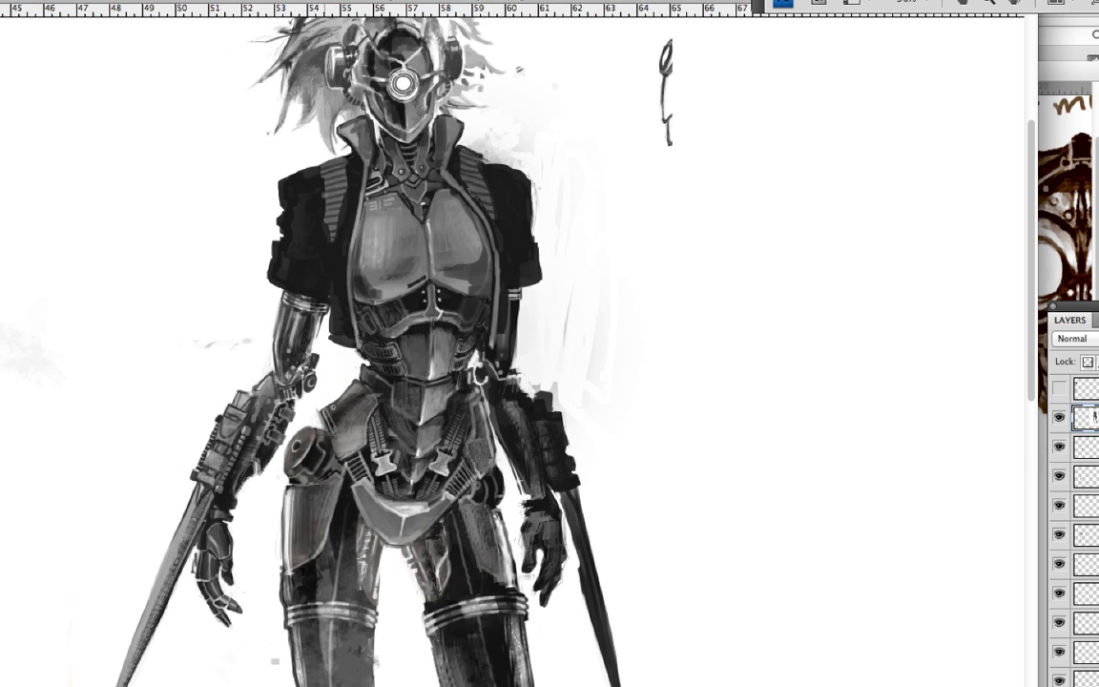
Create a new layer and paint sleeve seams, grey turned-up cuffs and light oval outlines on the chest plates
key(super+alt+shift+n)
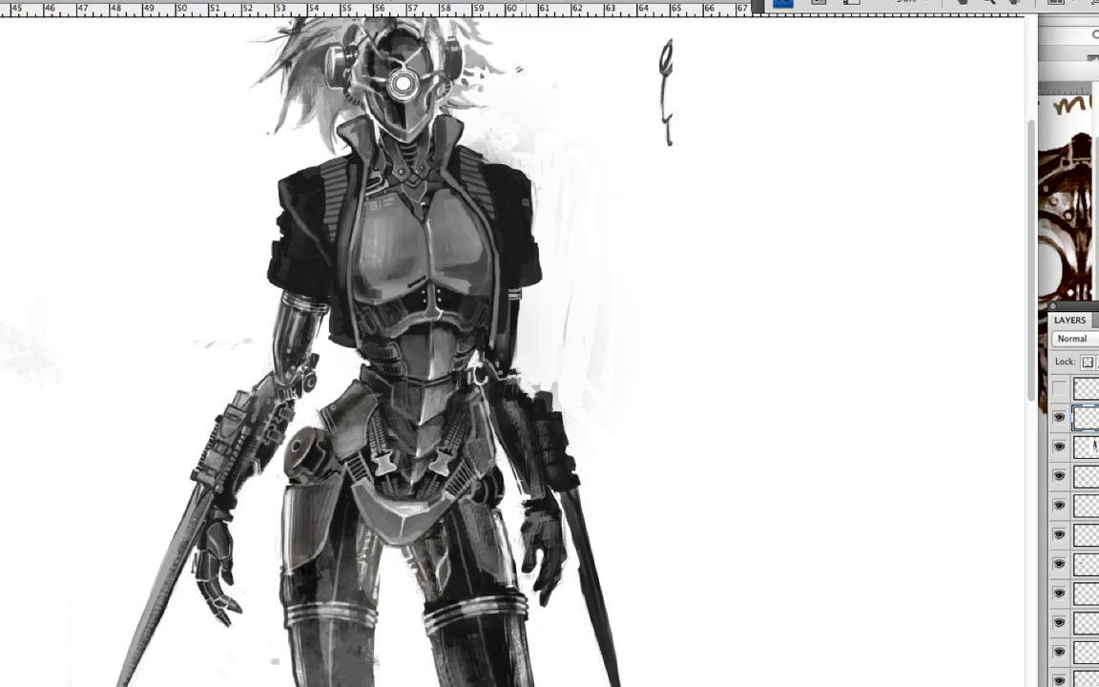
key(super+minus)
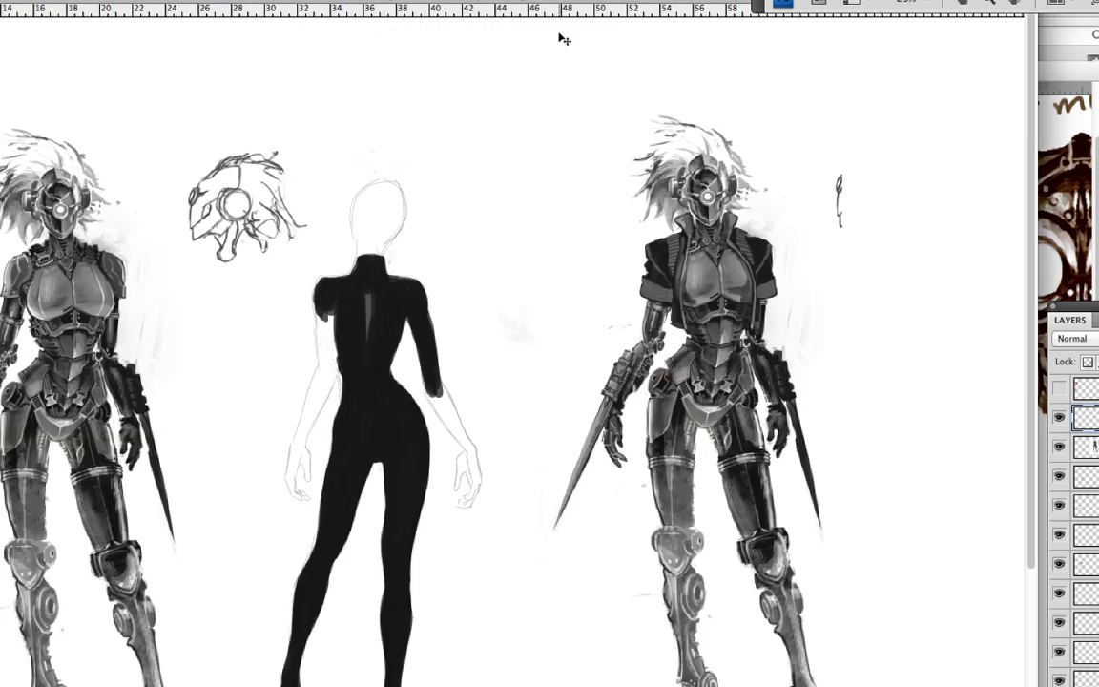
key(super+equal)
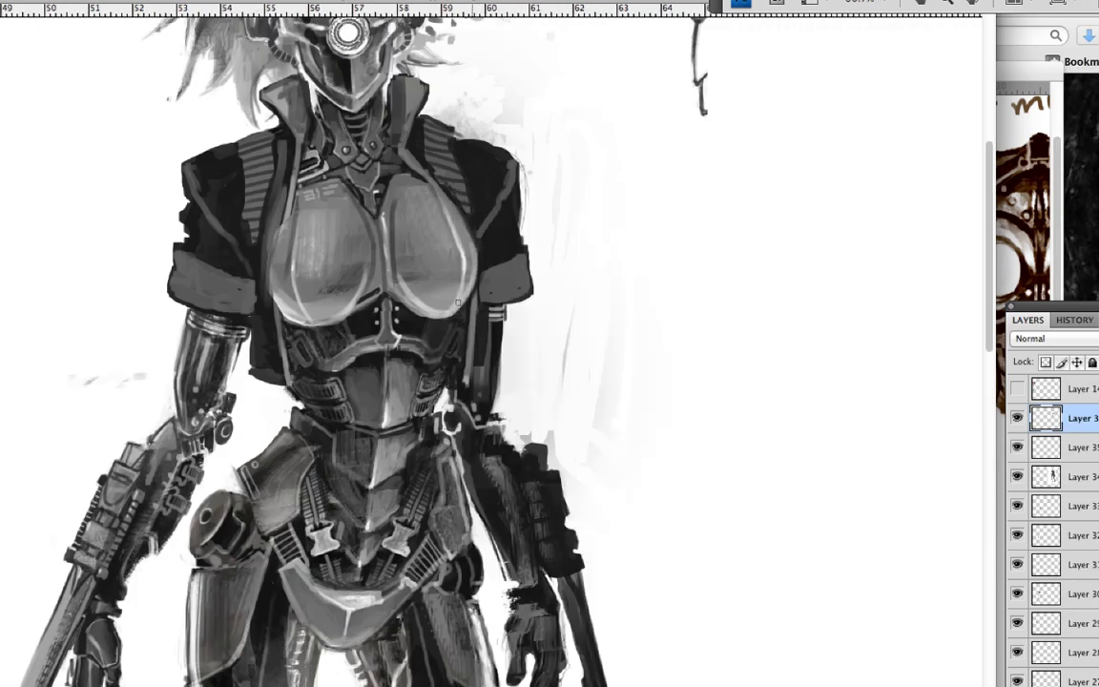
mouse_move(263, 273)
mouse_down()
mouse_move(250, 163)
mouse_move(260, 227)
mouse_up()
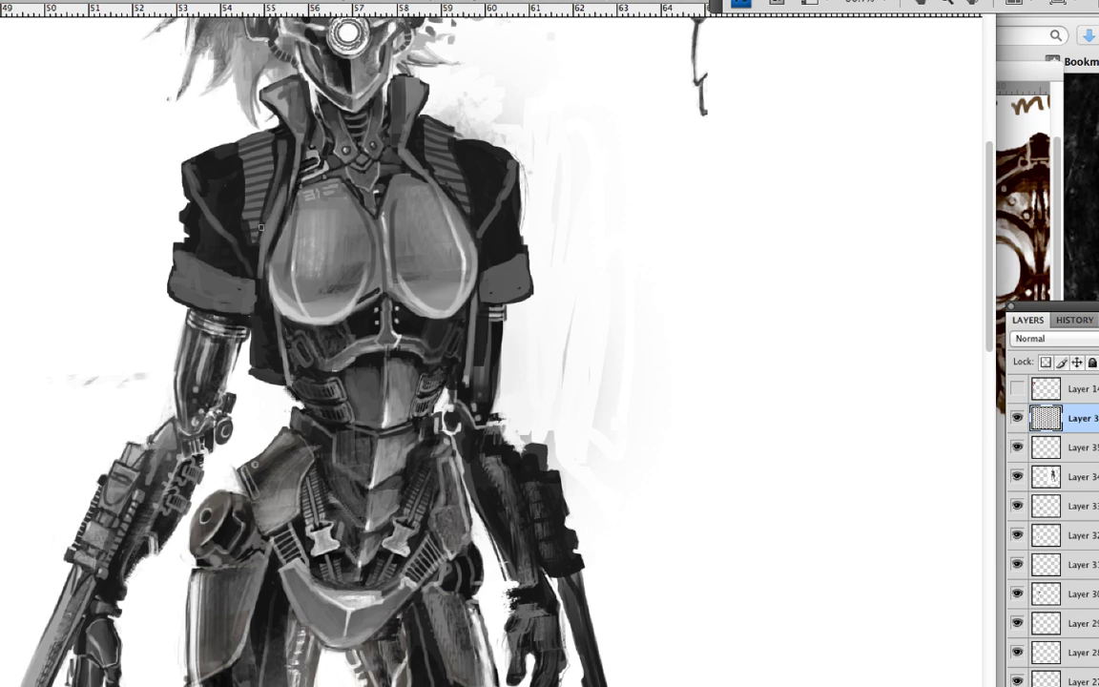
Paint fabric folds, a diagonal zip and a studded shoulder strap on the jacket sleeve above the lighter arm blade
right_click(262, 172)
mouse_move(162, 269)
mouse_down()
mouse_move(225, 267)
mouse_move(210, 349)
mouse_up()
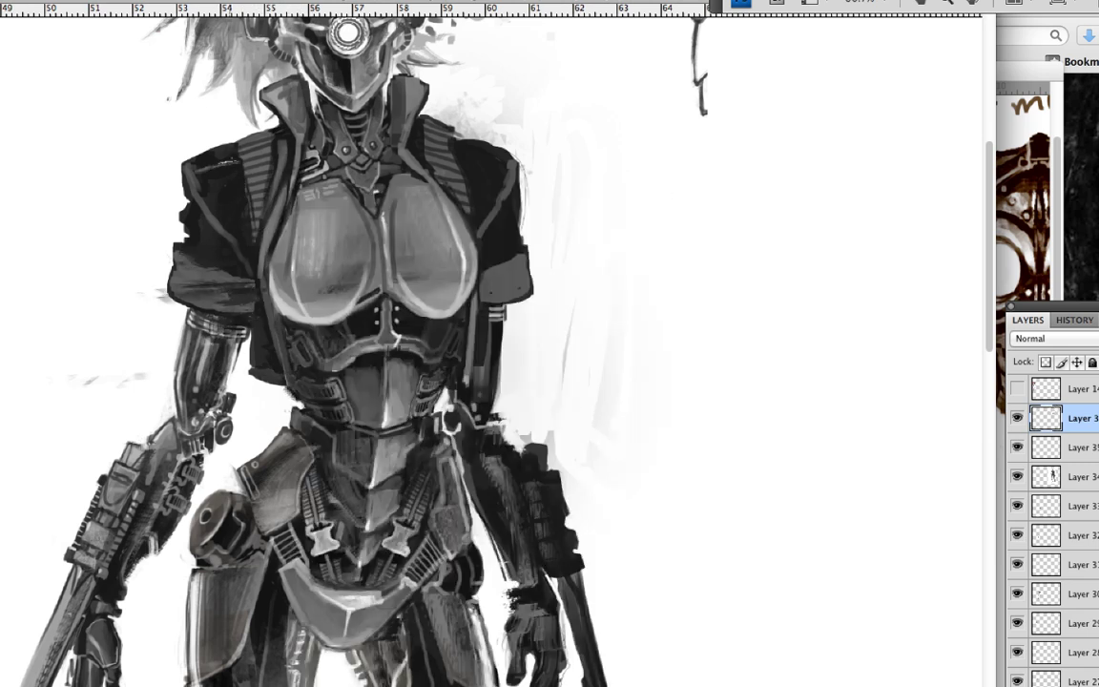
drag(178, 143, 200, 141)
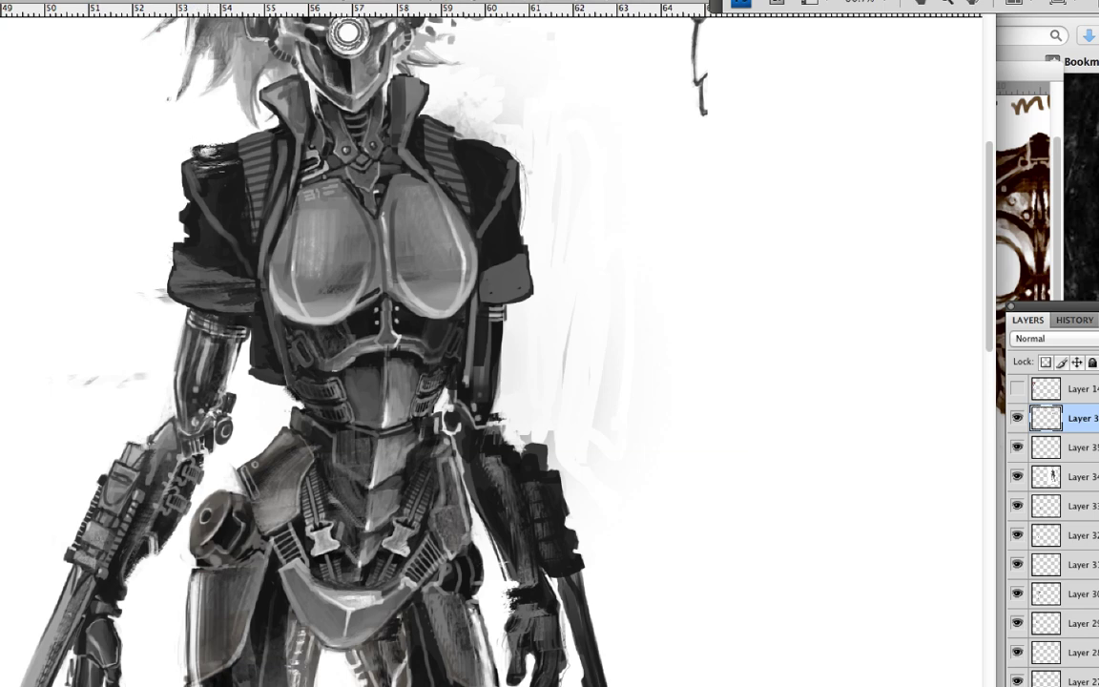
drag(153, 269, 267, 271)
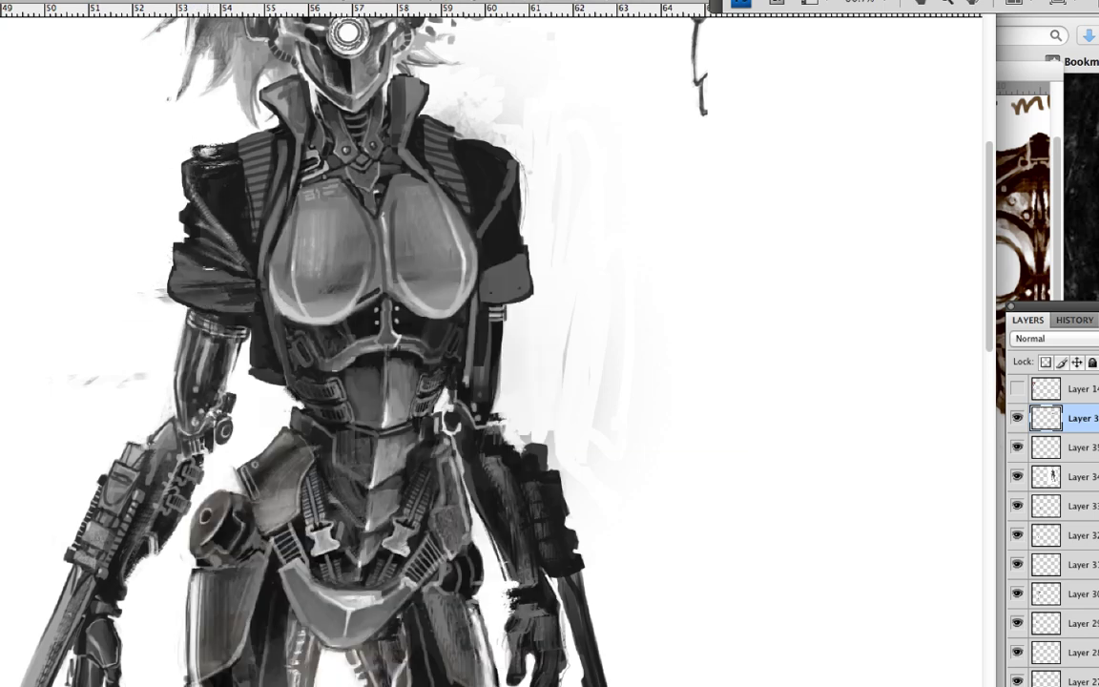
drag(162, 238, 262, 284)
drag(239, 214, 267, 253)
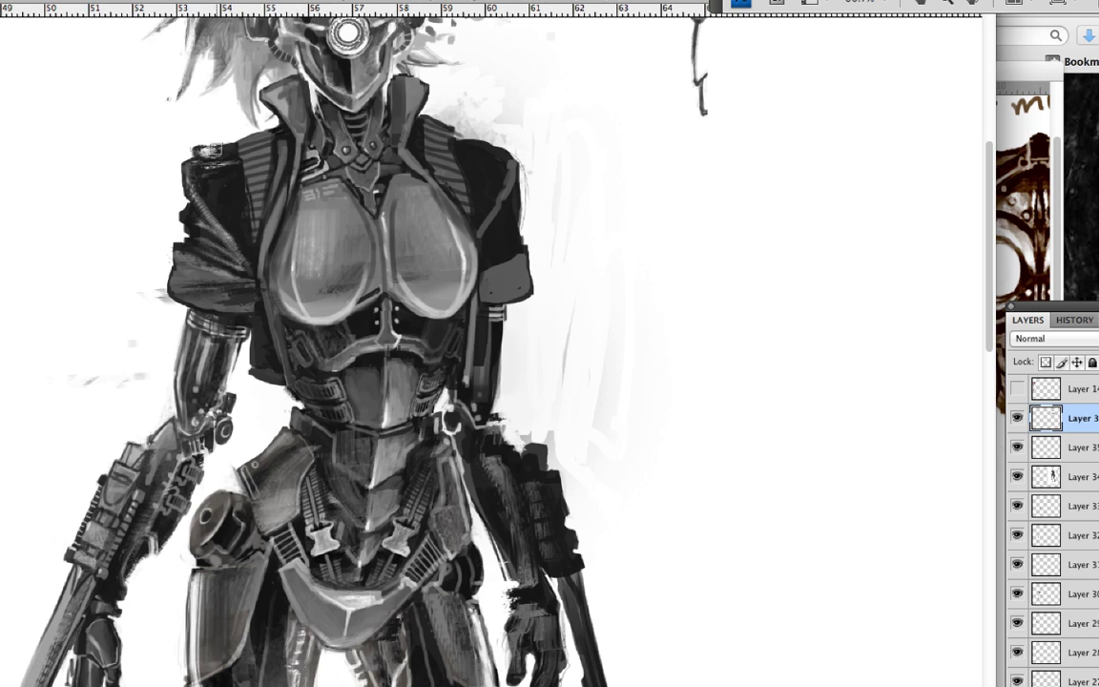
drag(179, 195, 184, 218)
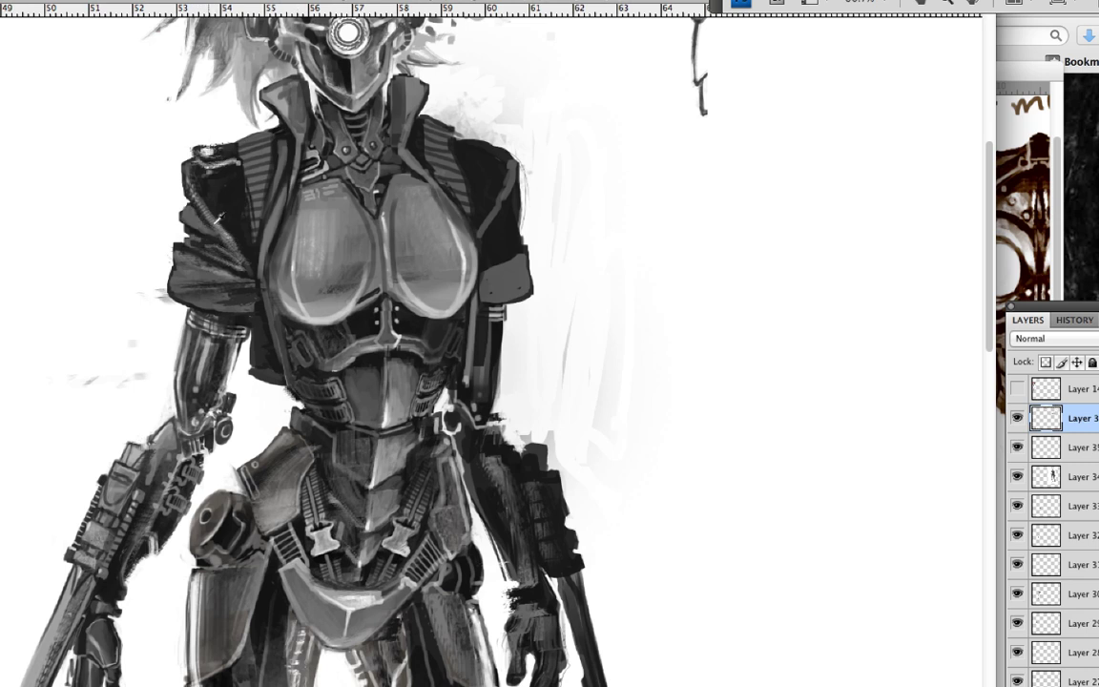
Lay a lighter grey over the folded cuff on its own layer set to Lighten, and add another new layer
key(super+j)
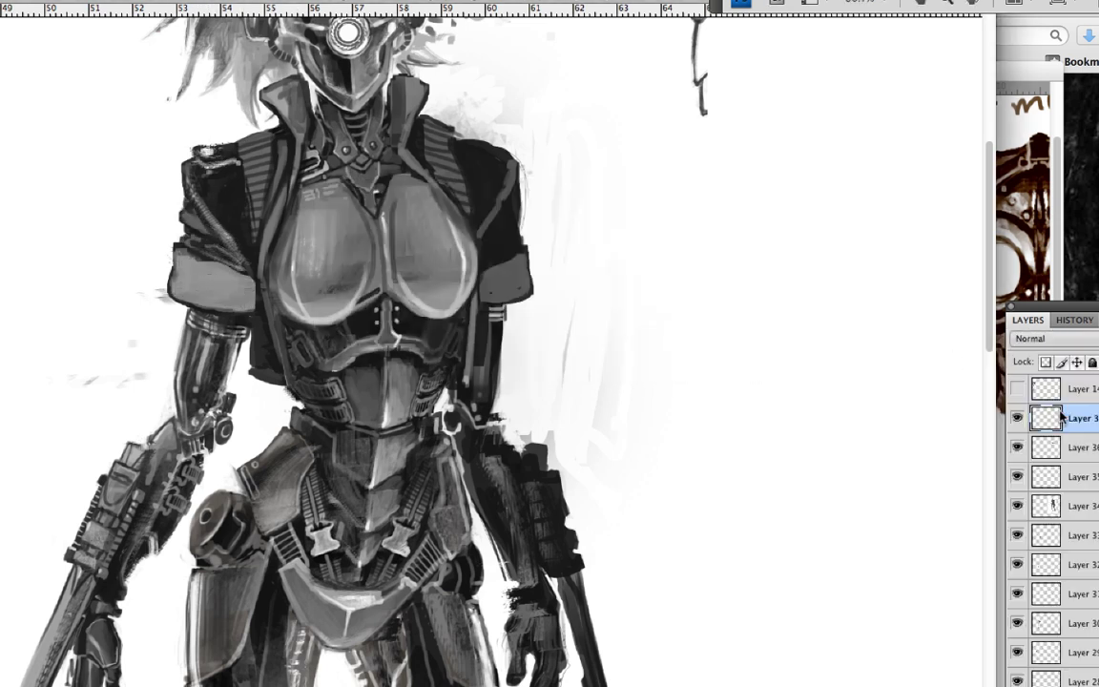
key(shift+alt+g)
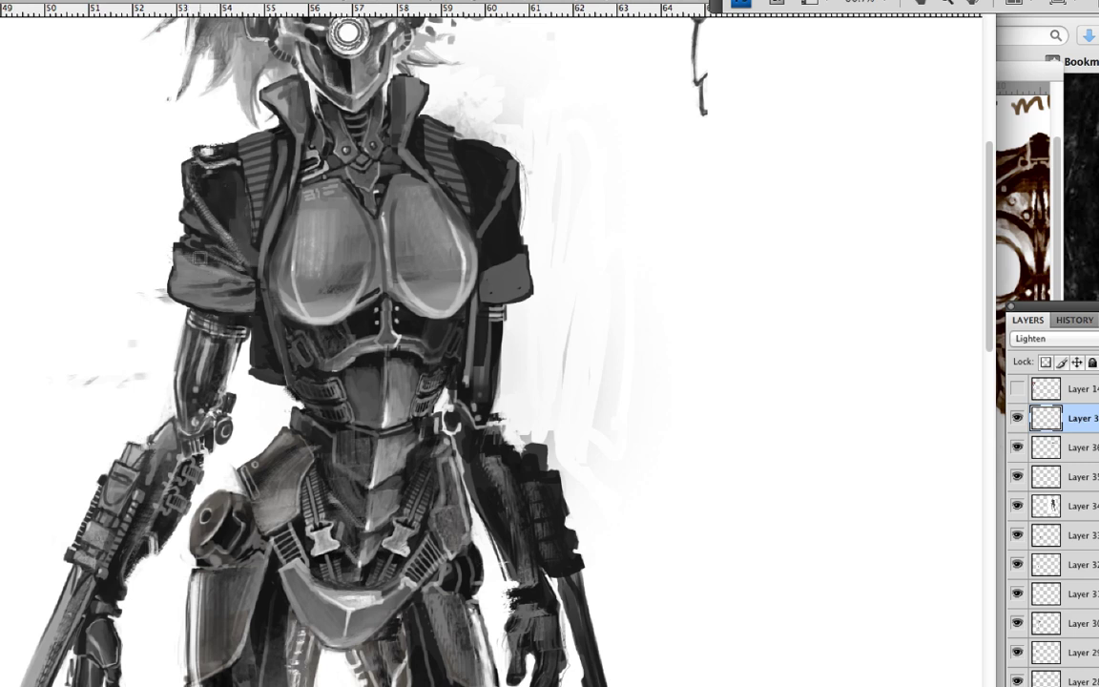
key(super+shift+n)
key(Return)
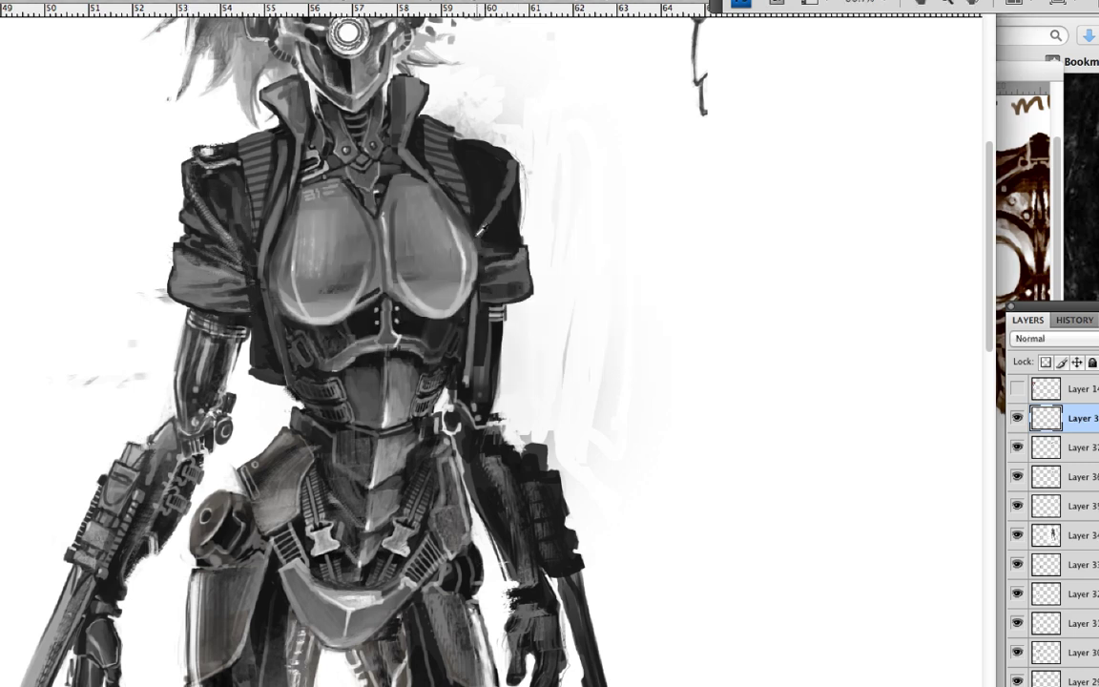
Paint folds on the opposite sleeve, zip teeth along the collar edge and small tabs on the jacket's hem
mouse_move(377, 258)
mouse_down()
mouse_move(358, 182)
mouse_move(983, 324)
mouse_up()
click(1075, 320)
key(super+z)
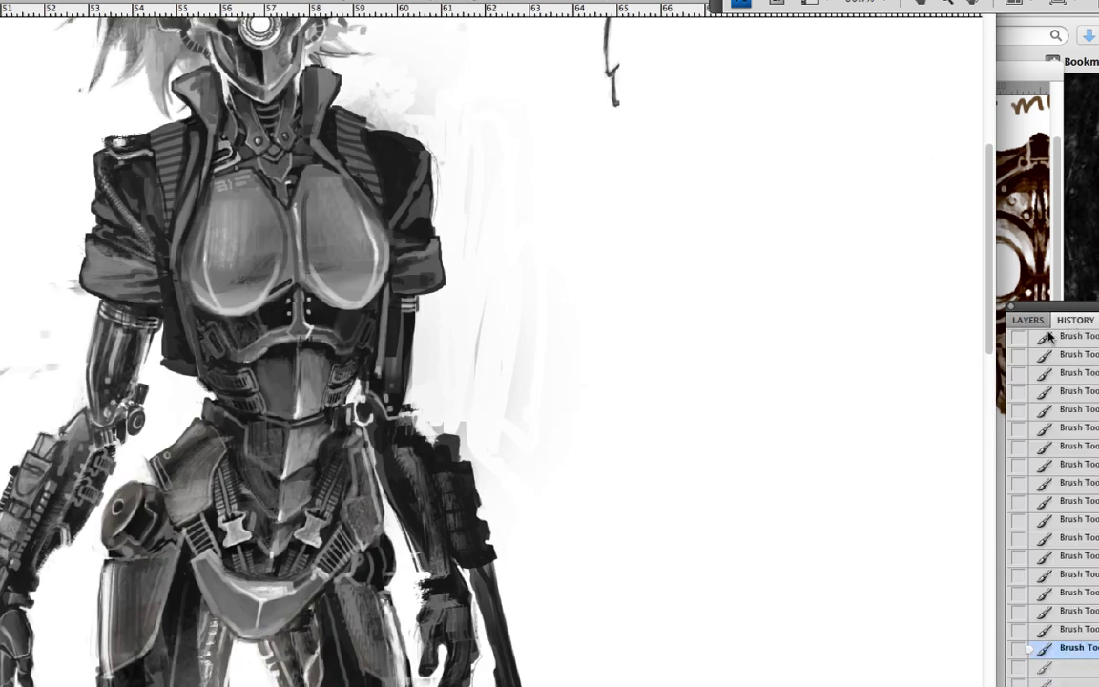
click(1027, 320)
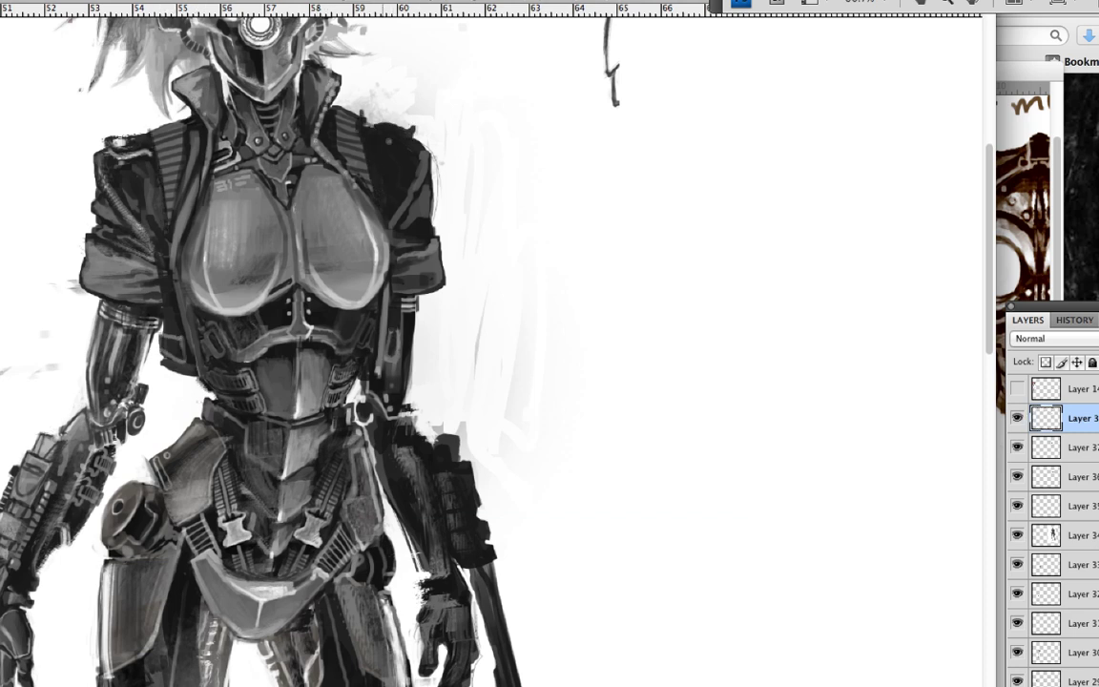
Add small dark notches to the abdomen plate and paint light outlines and rivets on the darker forearm guard
scroll(196, 139, down, 5)
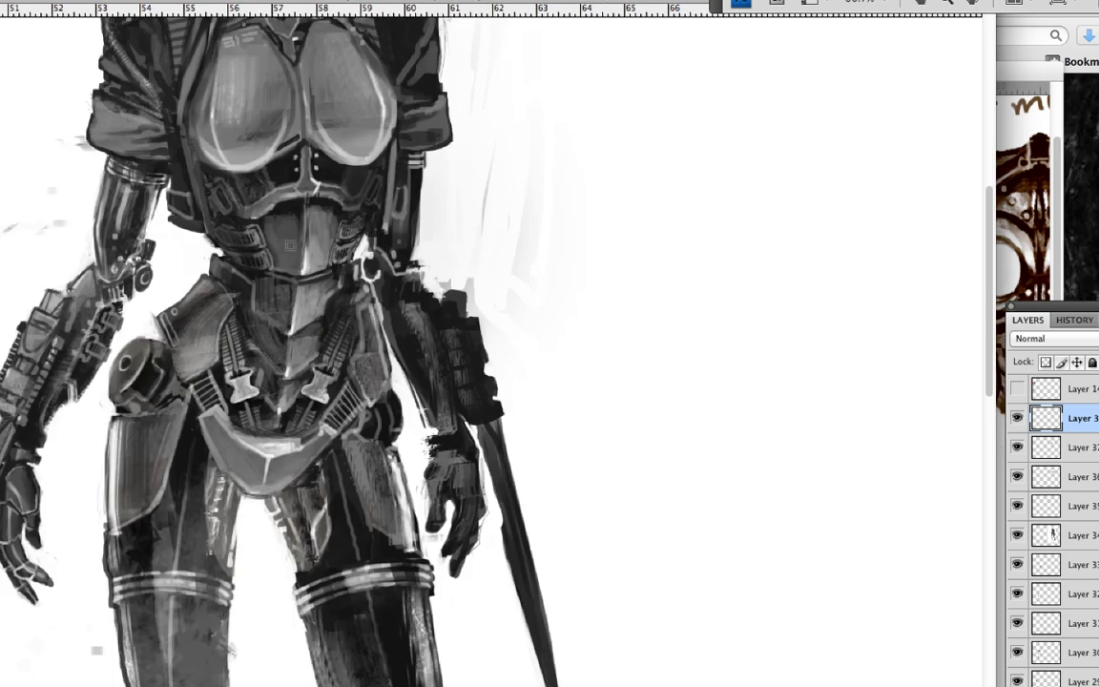
key(super+minus)
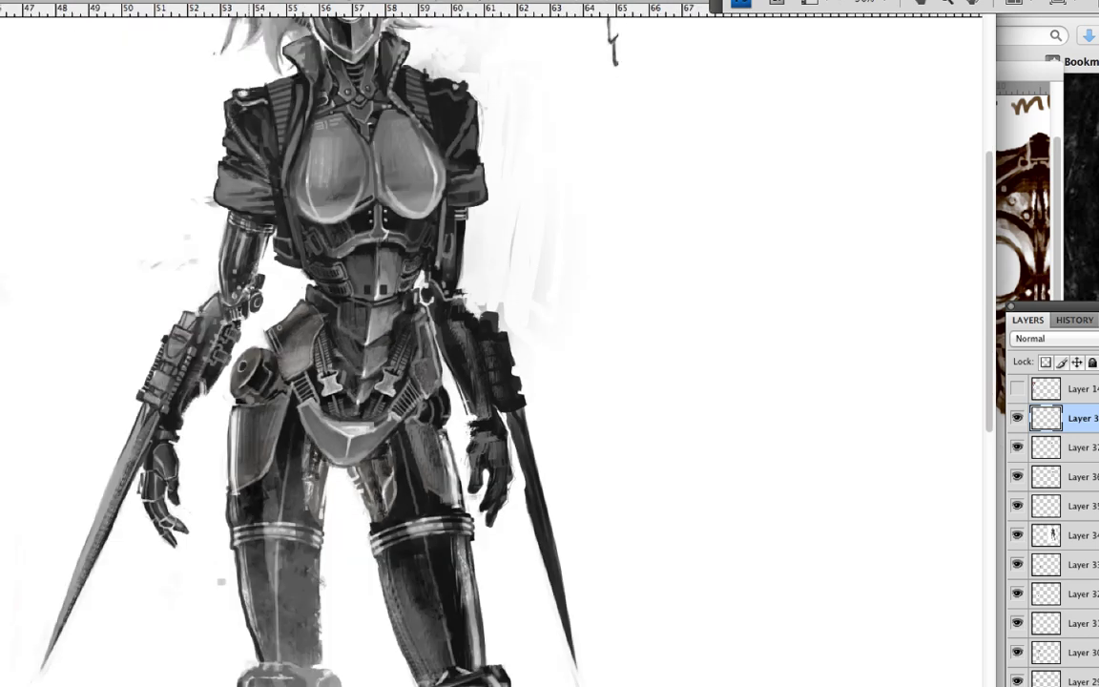
scroll(296, 191, up, 2)
scroll(444, 253, down, 4)
drag(475, 353, 464, 418)
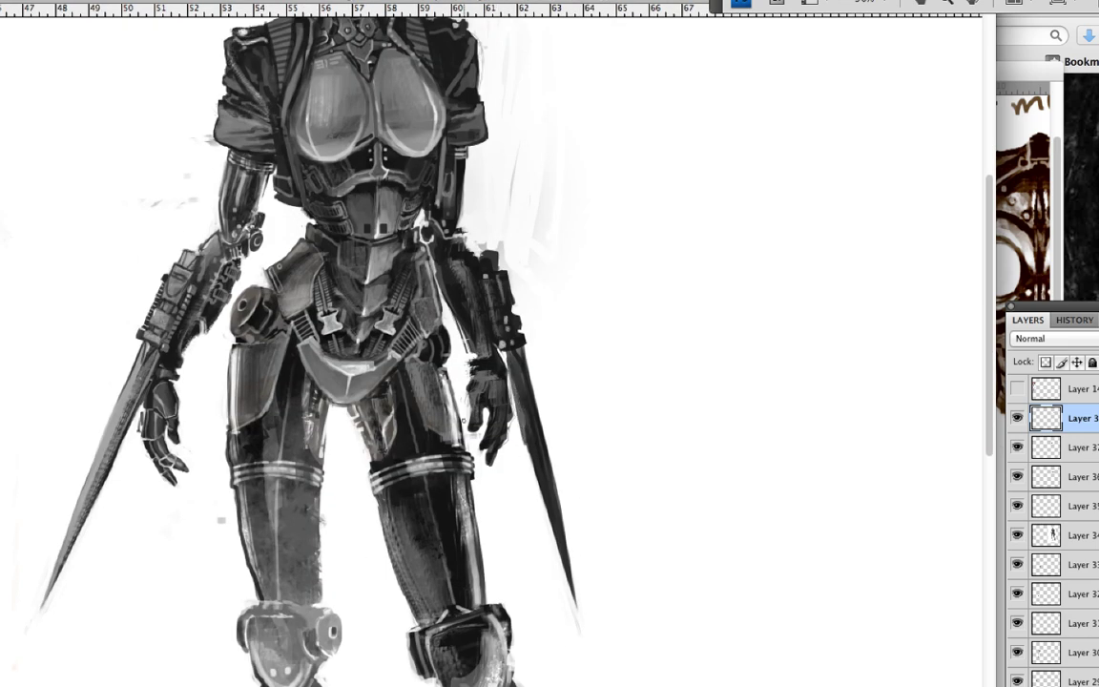
scroll(626, 248, up, 3)
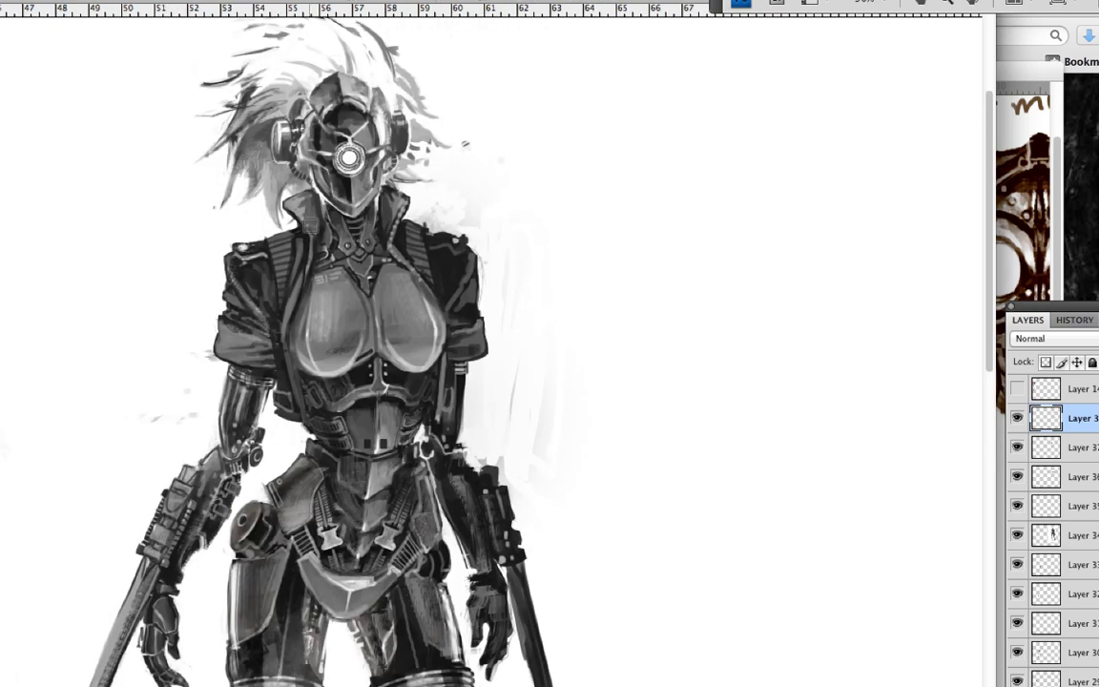
drag(353, 286, 491, 291)
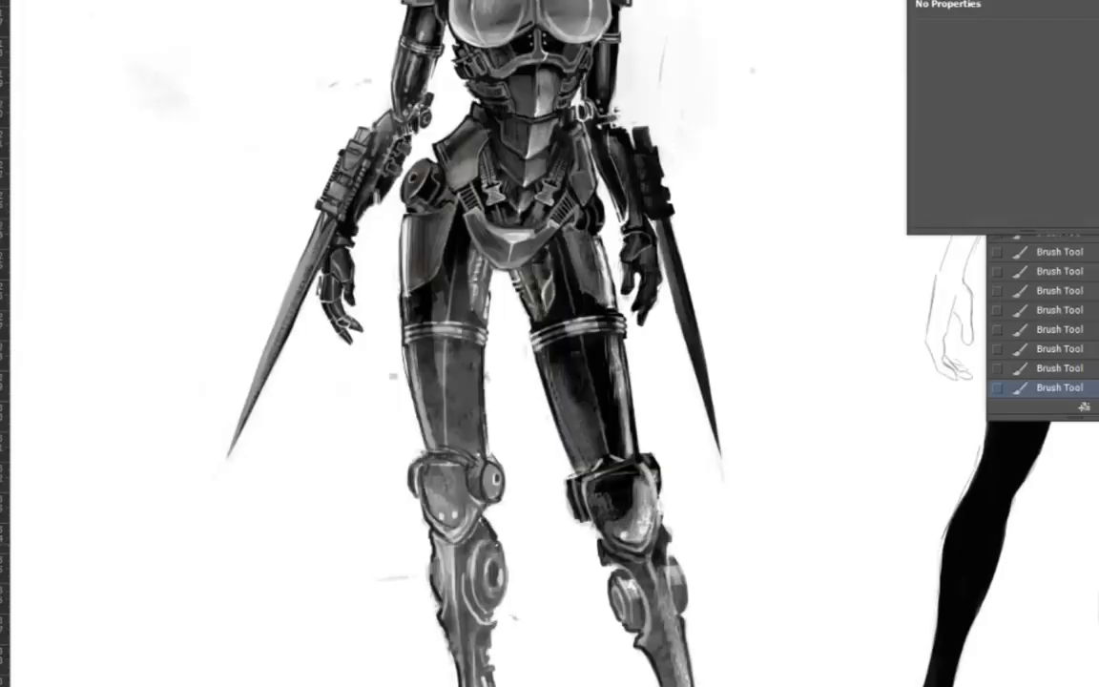
Refine the shading and dark edges on the thighs and knees of the original front-view figure without the jacket
drag(477, 381, 358, 200)
mouse_move(311, 319)
mouse_down()
mouse_move(367, 511)
mouse_move(349, 558)
mouse_up()
drag(306, 496, 296, 568)
drag(429, 286, 458, 429)
drag(362, 348, 339, 391)
drag(458, 286, 511, 449)
drag(329, 305, 324, 353)
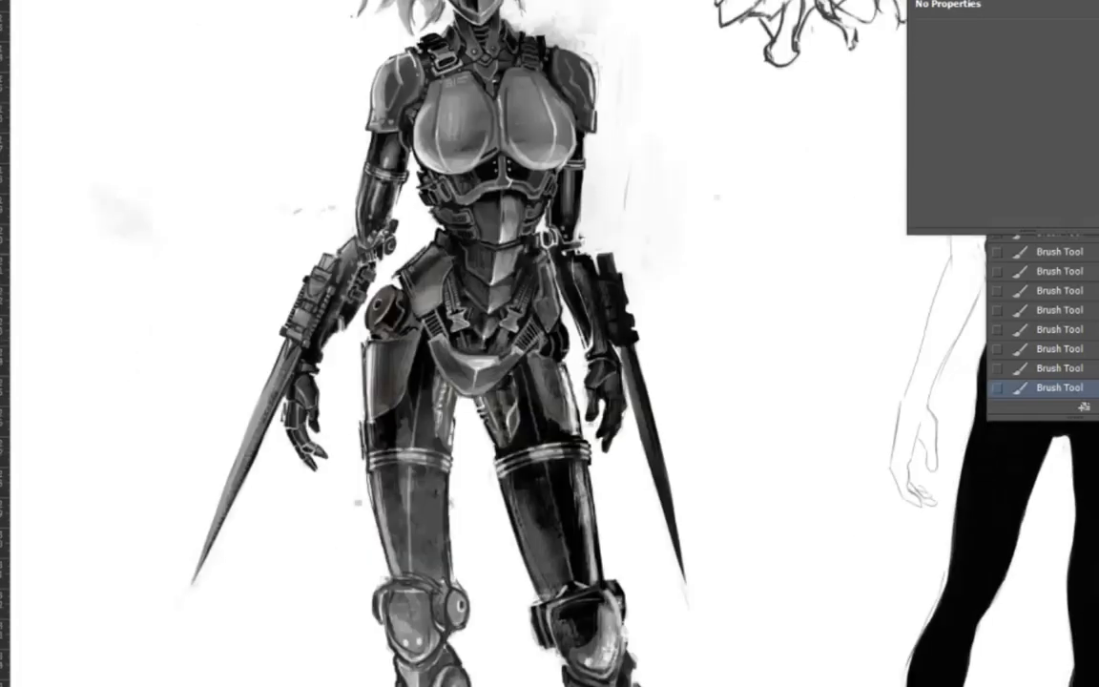
Scatter small dark debris specks around the shoulders, arms and hair of the original front-view figure with a textured brush
right_click(391, 294)
double_click(589, 401)
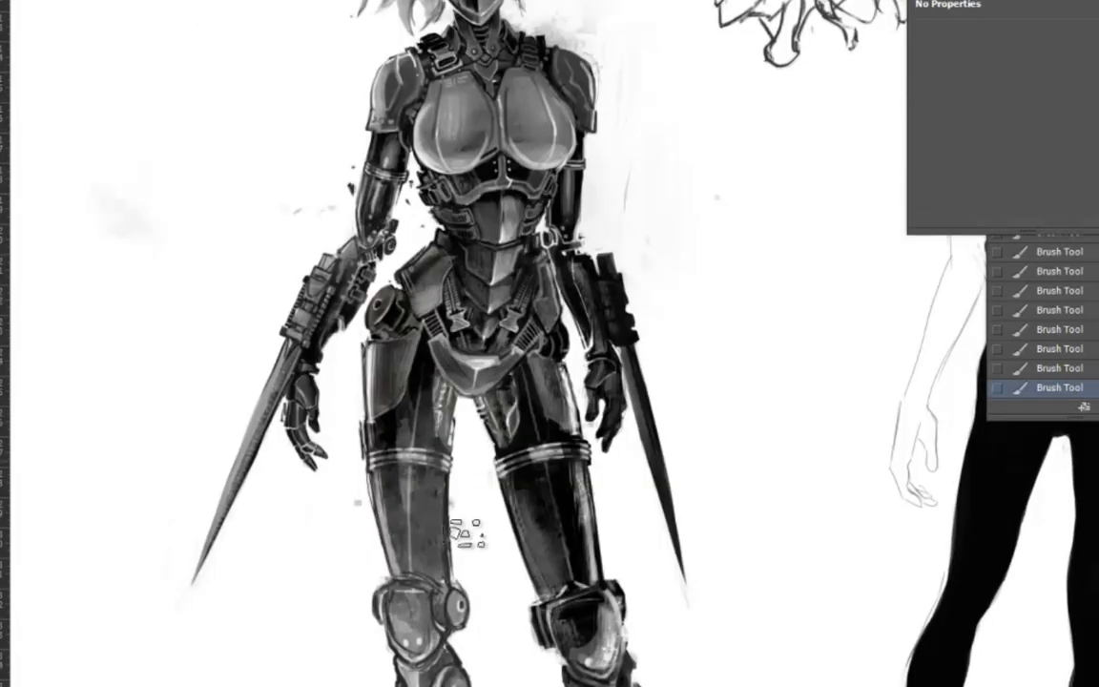
mouse_move(618, 568)
mouse_down()
mouse_move(494, 334)
mouse_move(580, 562)
mouse_up()
drag(472, 81, 525, 119)
mouse_move(497, 158)
mouse_down()
mouse_move(529, 186)
mouse_move(568, 477)
mouse_move(531, 240)
mouse_up()
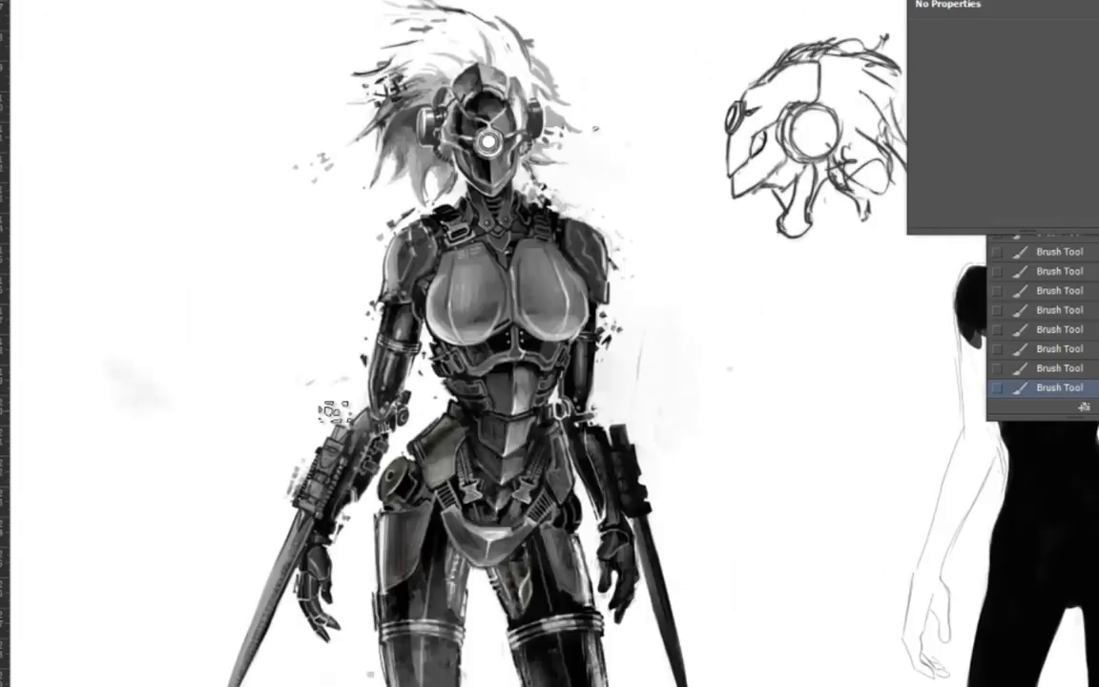
mouse_move(534, 676)
mouse_down()
mouse_move(391, 408)
mouse_move(486, 341)
mouse_up()
Switch to another brush preset and paint thin dark spikes rising above both forearm guards of the original front-view figure
right_click(520, 182)
double_click(621, 344)
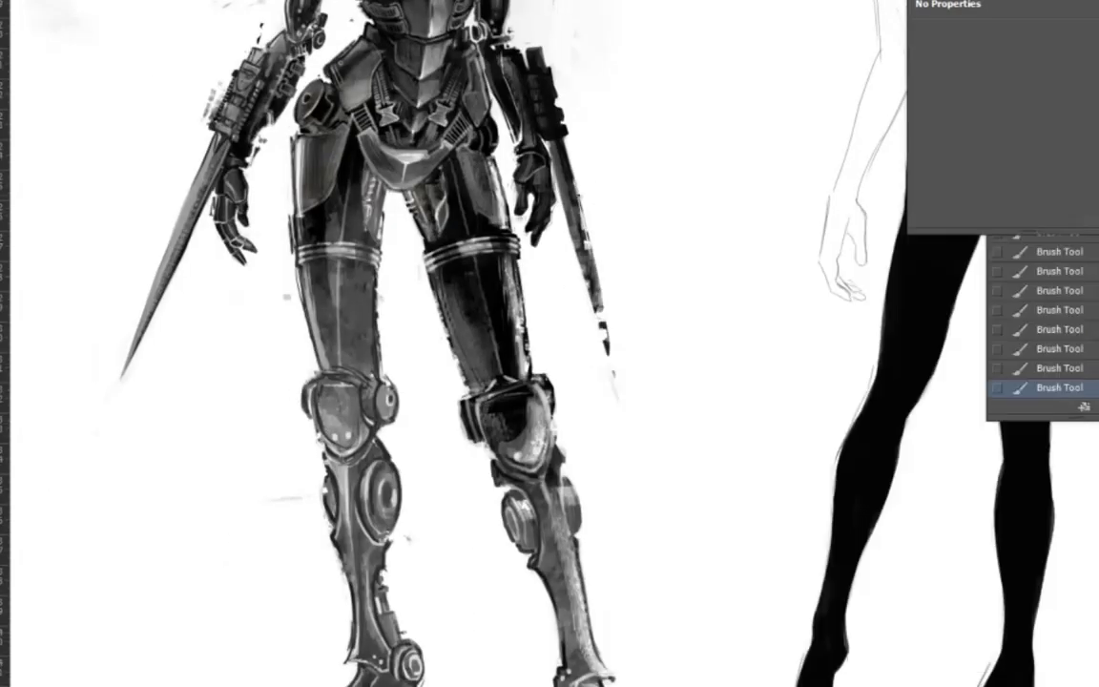
drag(525, 152, 544, 343)
mouse_move(496, 134)
mouse_down()
mouse_move(570, 327)
mouse_move(572, 412)
mouse_up()
drag(534, 172, 534, 553)
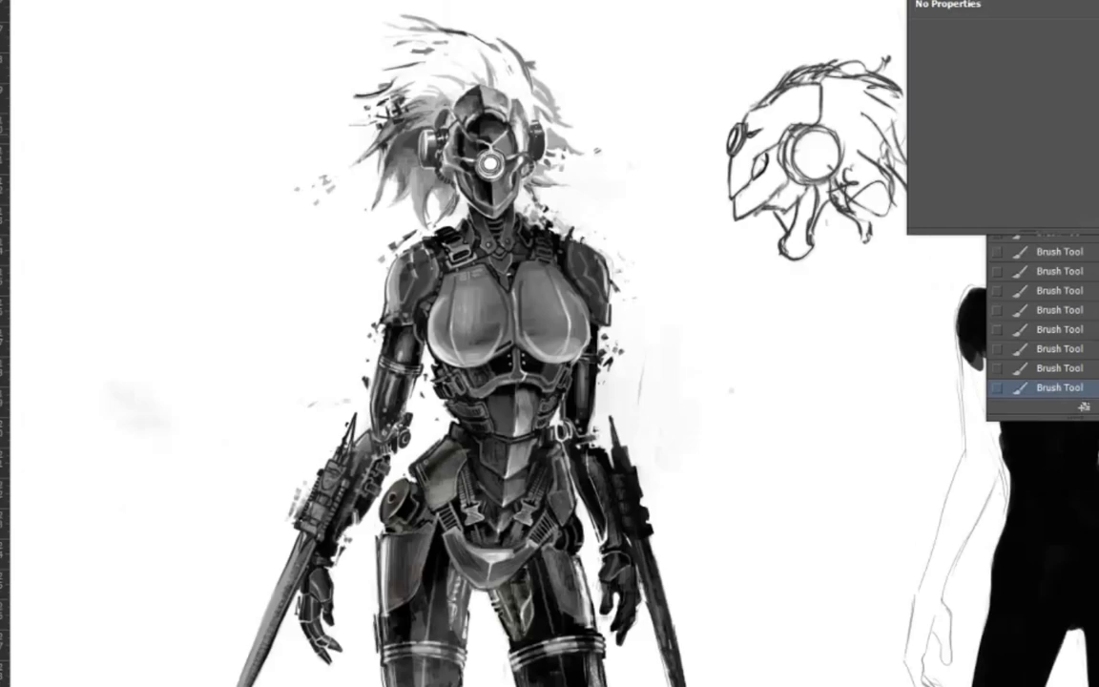
Paint a long, thin curved strand sweeping outward from the front-view figure's hair
drag(475, 132, 486, 158)
drag(367, 69, 303, 95)
drag(549, 343, 544, 334)
drag(386, 253, 391, 319)
drag(434, 257, 473, 314)
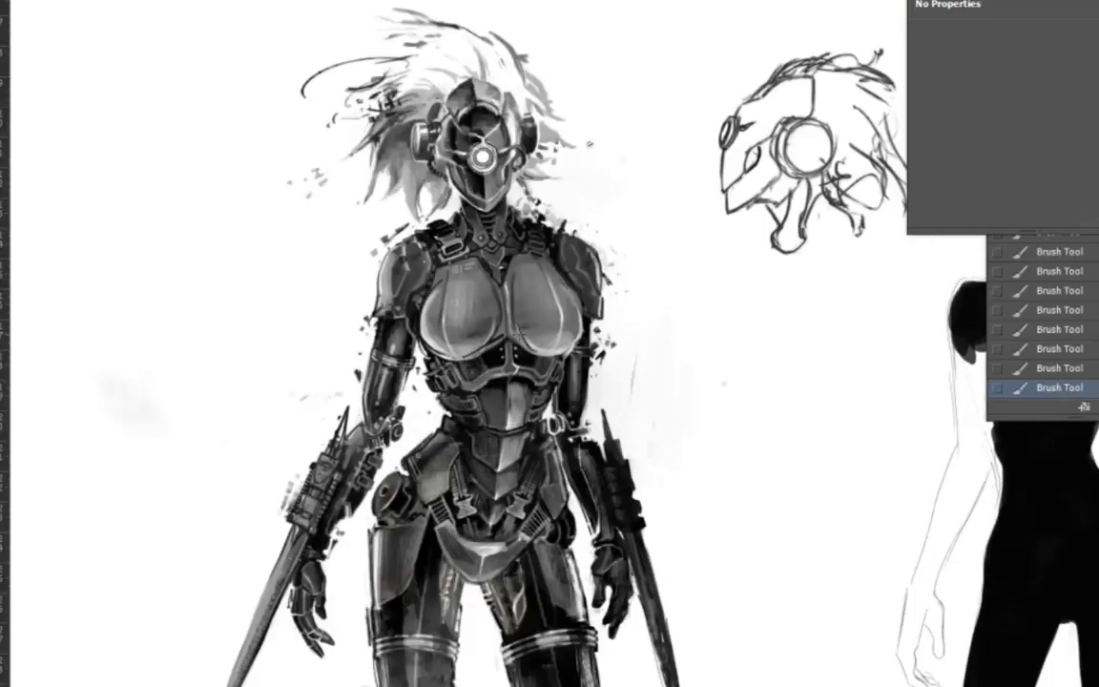
Sharpen and lengthen the tip of the front-view figure's forearm blade and add dark specks beside the hand and thigh
drag(520, 219, 496, 263)
drag(501, 239, 537, 377)
drag(708, 448, 674, 363)
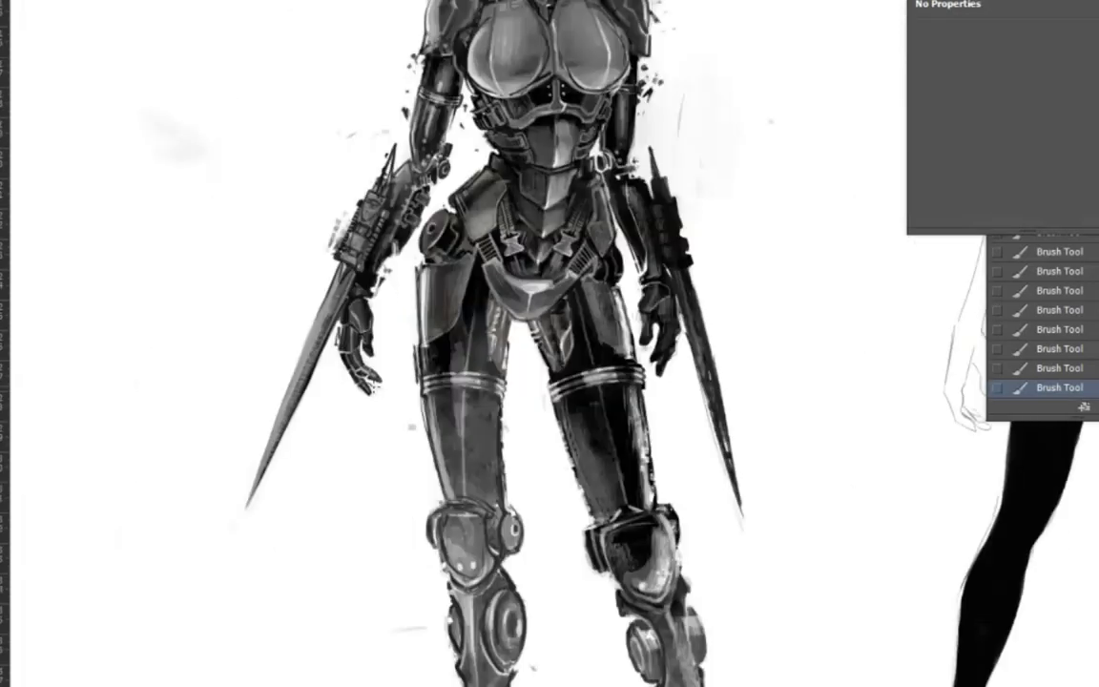
mouse_move(287, 291)
mouse_down()
mouse_move(241, 512)
mouse_move(275, 320)
mouse_up()
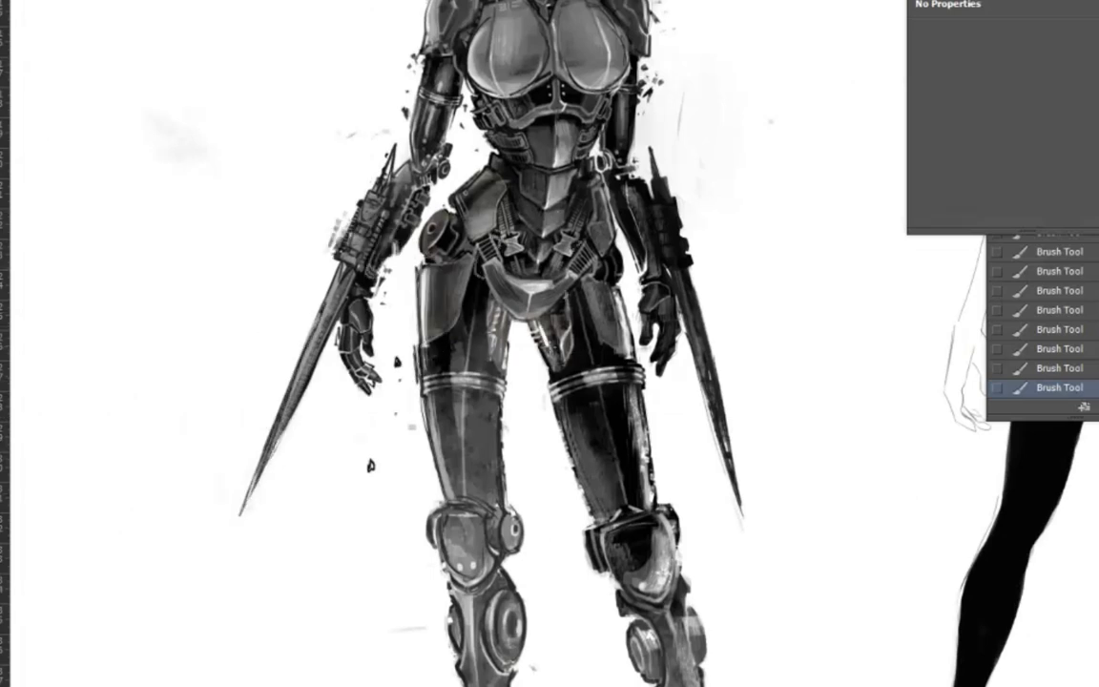
Paint rivets and darker shading on the front-view figure's knee guards and light chevron lines down both thighs
key(ctrl+minus)
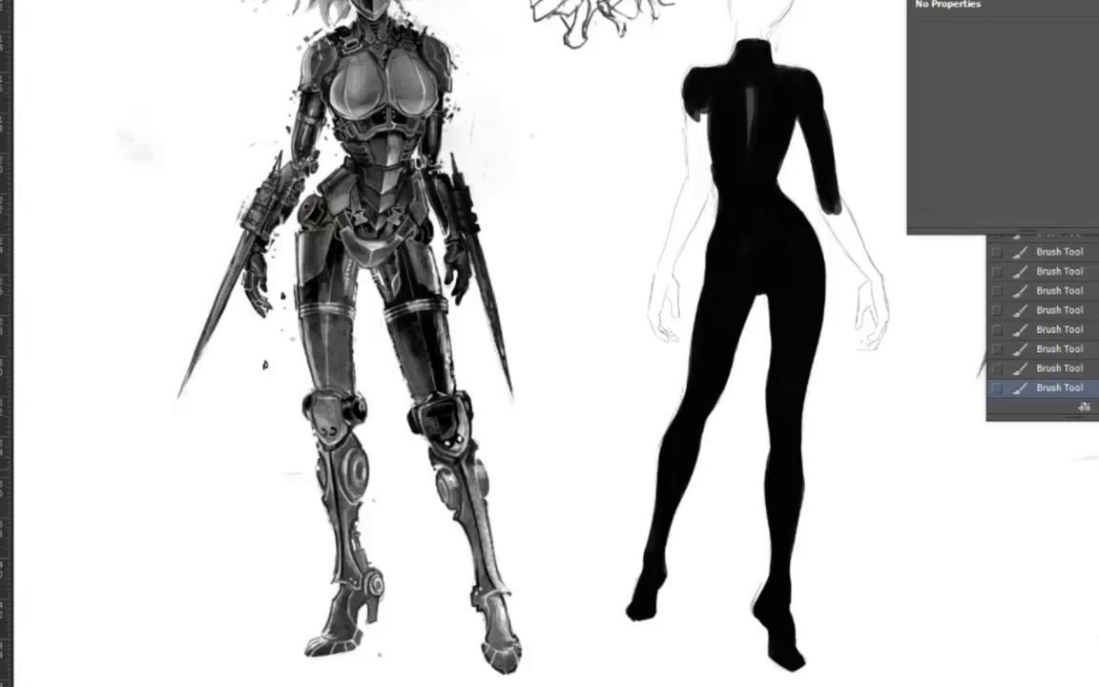
scroll(458, 343, down, 2)
scroll(458, 343, up, 2)
scroll(458, 344, down, 1)
scroll(458, 344, up, 1)
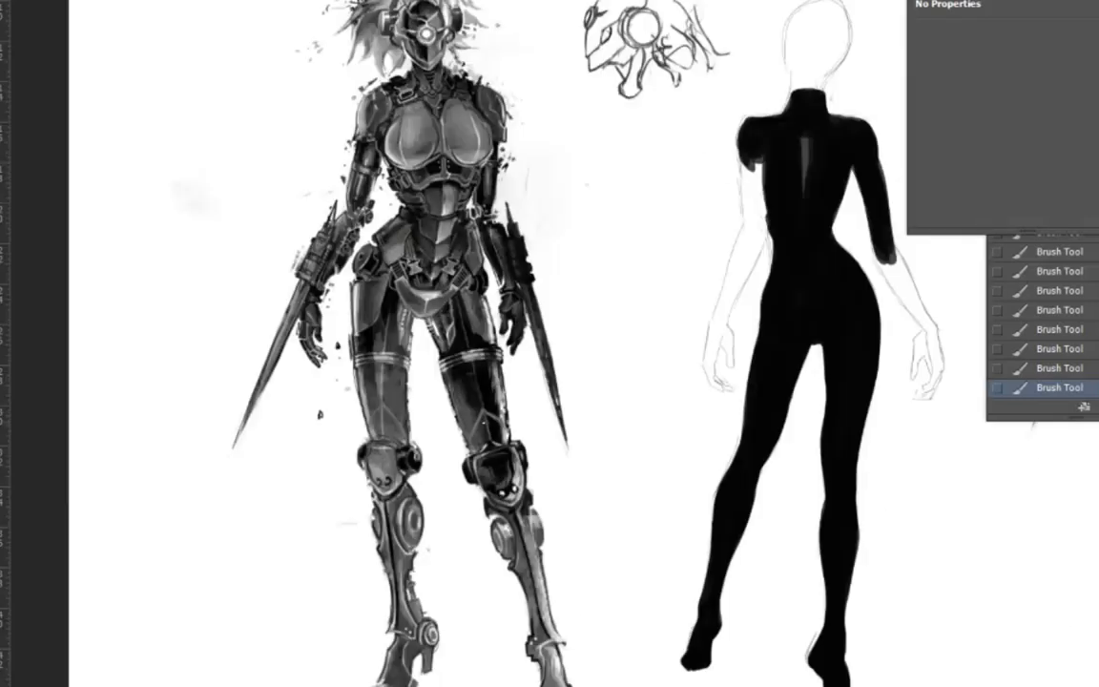
scroll(526, 210, up, 3)
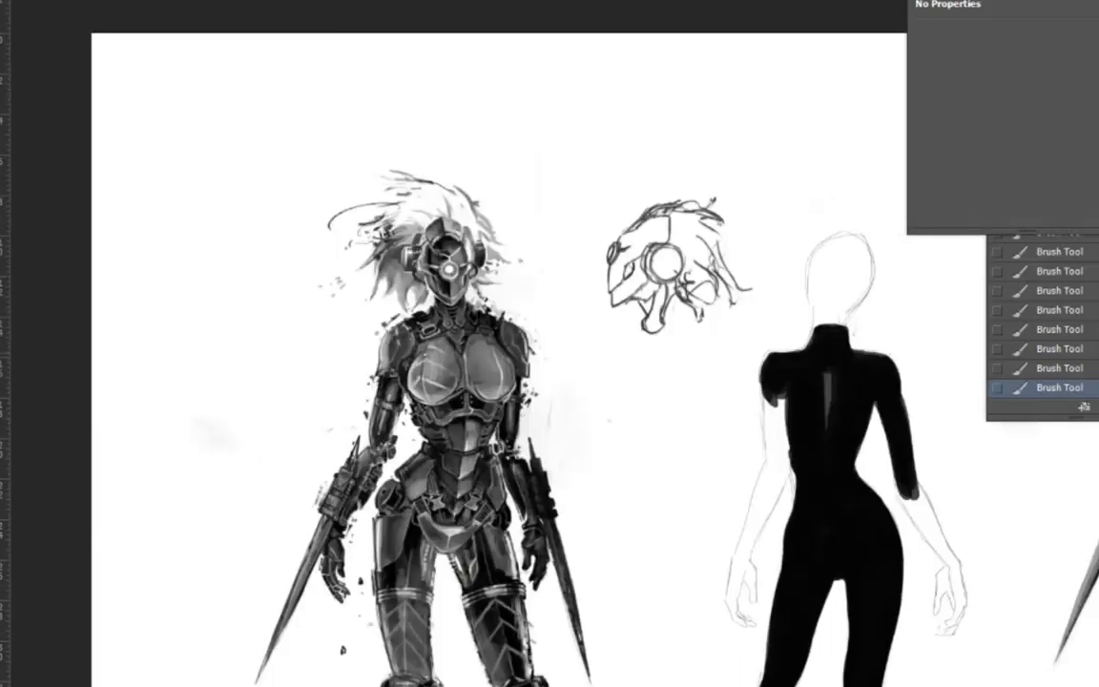
Paint light angled panel lines across both chest plates of the original front-view figure
scroll(712, 451, down, 1)
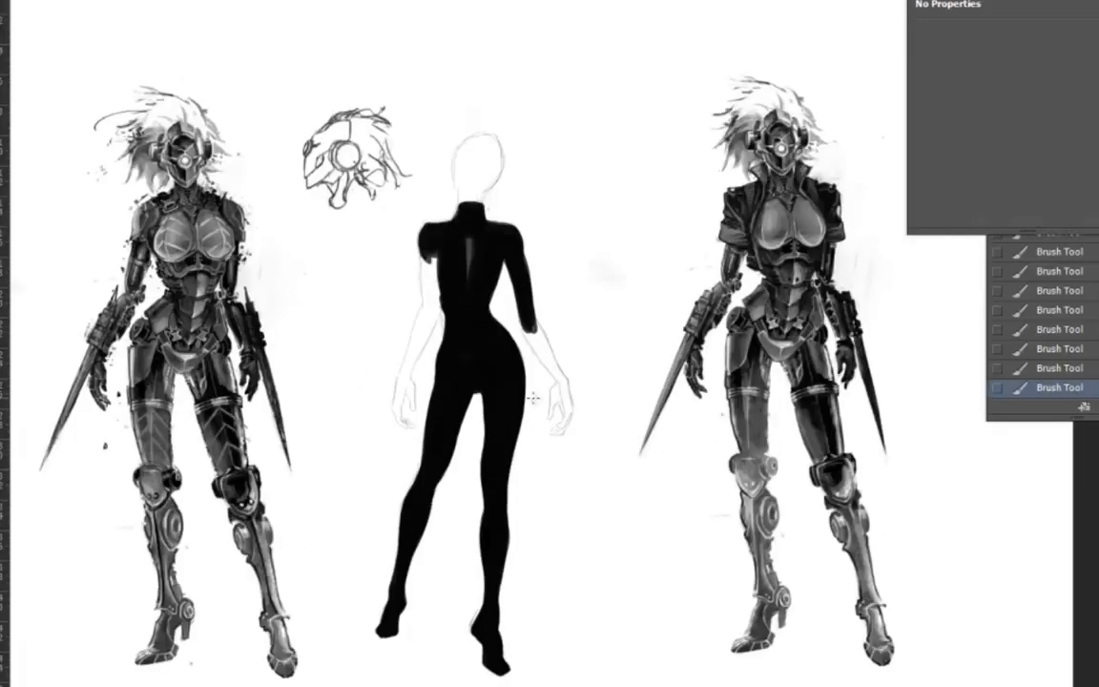
scroll(533, 398, up, 1)
scroll(534, 397, up, 3)
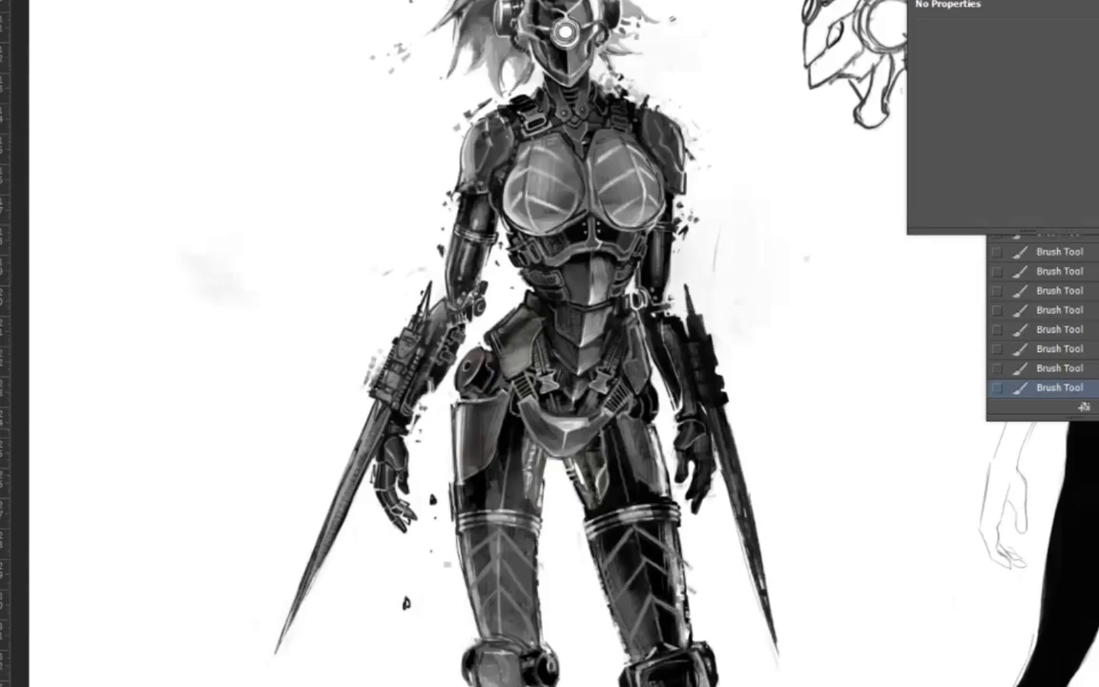
scroll(550, 382, down, 3)
scroll(752, 424, up, 2)
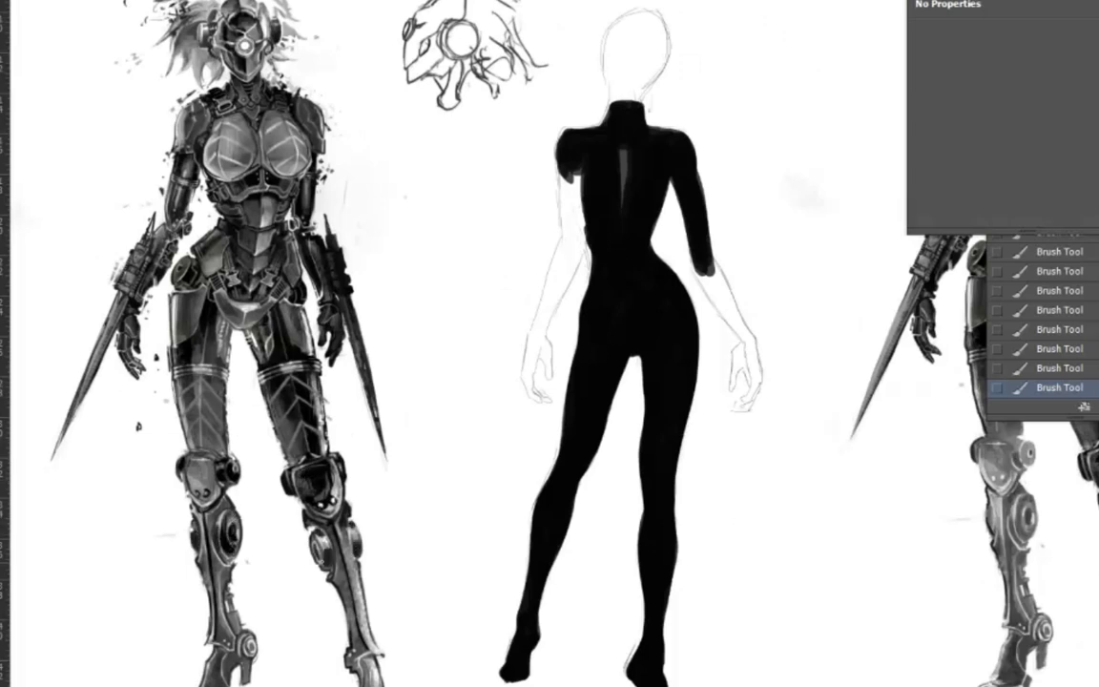
Deepen the dark shading on the round calf joints and around the thigh chevrons of the original front-view figure
scroll(549, 343, down, 2)
scroll(444, 405, up, 3)
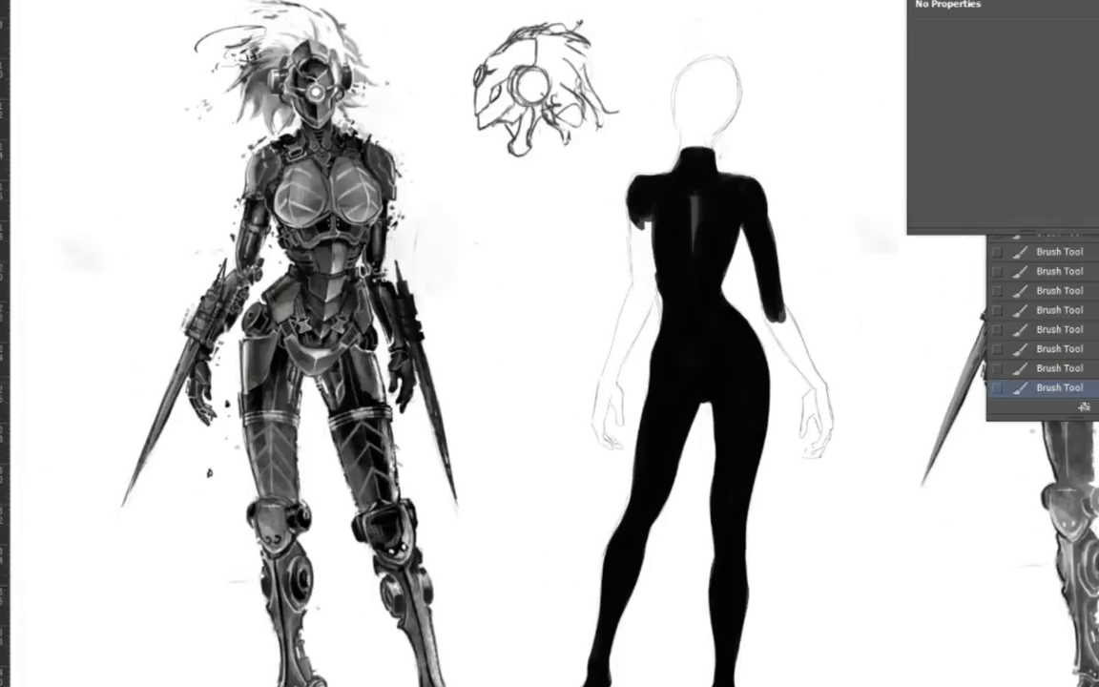
alt+click(298, 301)
scroll(809, 189, down, 2)
scroll(809, 189, up, 3)
drag(637, 449, 549, 401)
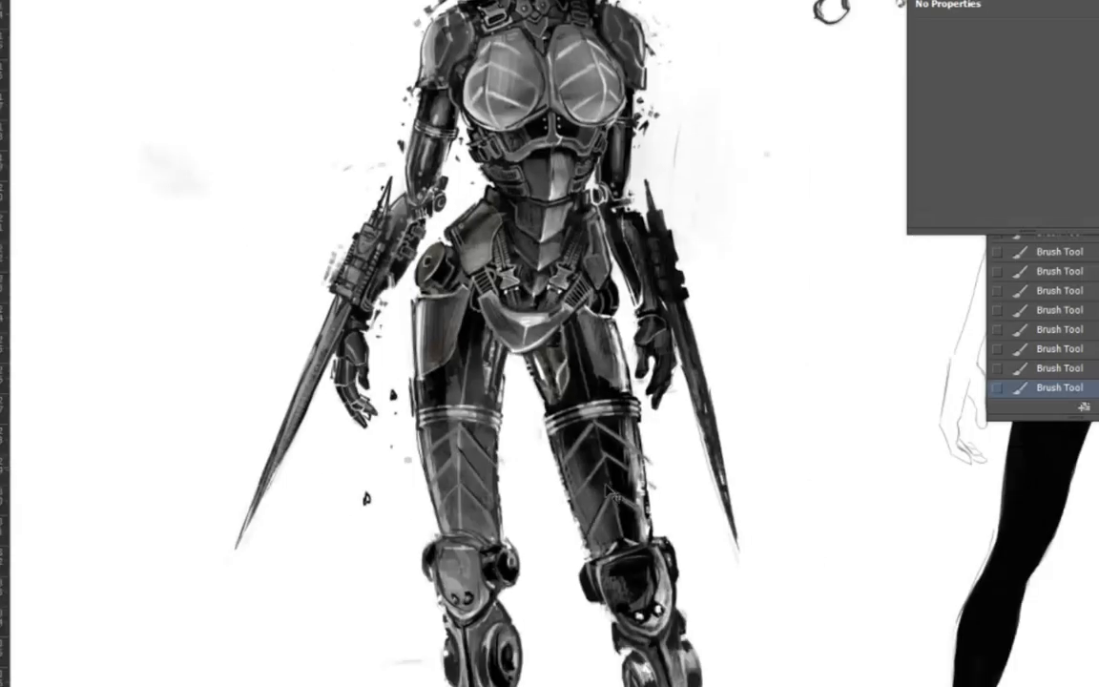
scroll(438, 510, down, 2)
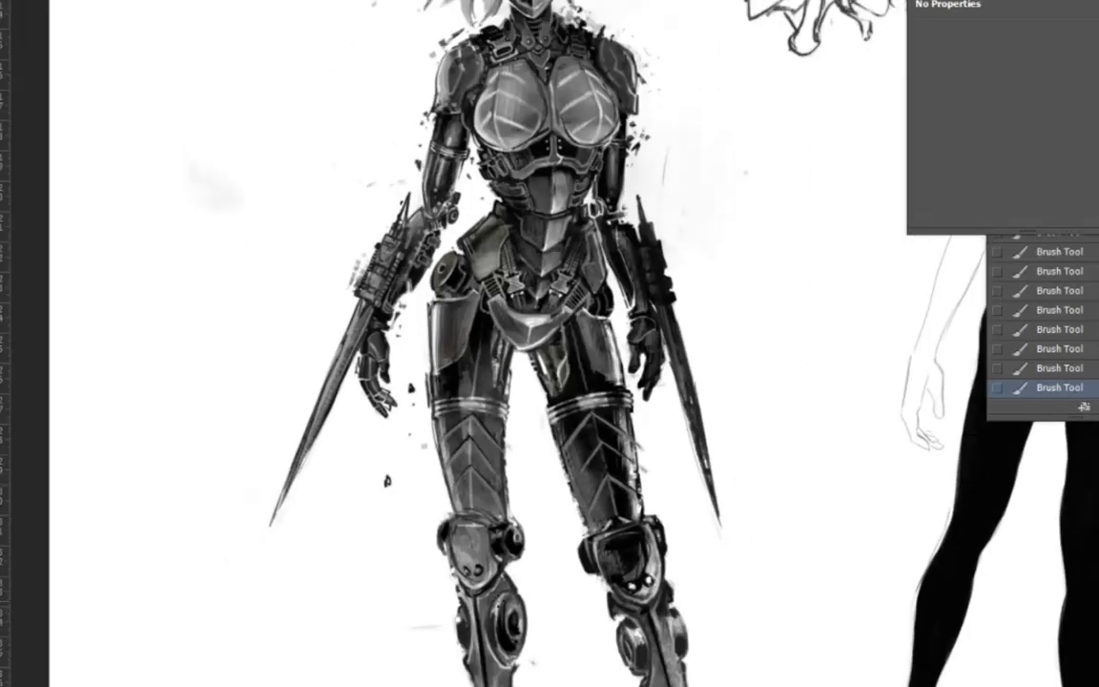
Darken the edges of the chest panel lines and add eye, ear-ring, jaw and hair-strand details to the side-view head sketch
scroll(429, 153, up, 4)
scroll(688, 367, down, 1)
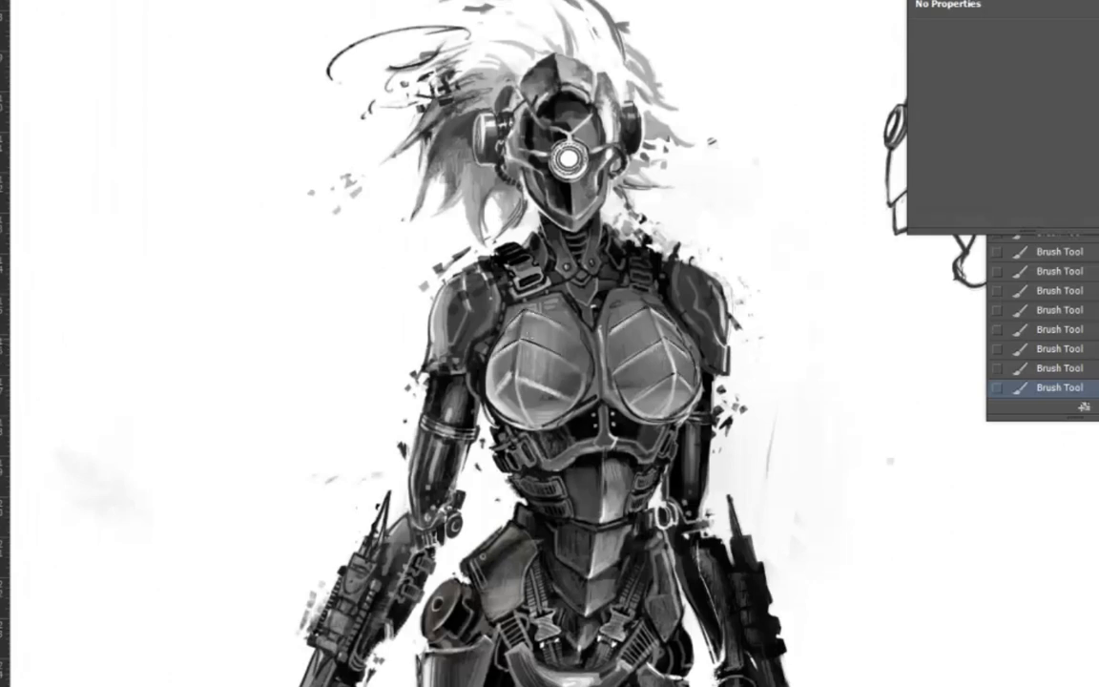
scroll(851, 326, down, 2)
scroll(851, 326, up, 1)
mouse_move(727, 307)
mouse_down()
mouse_move(746, 319)
mouse_move(701, 339)
mouse_up()
drag(953, 387, 709, 334)
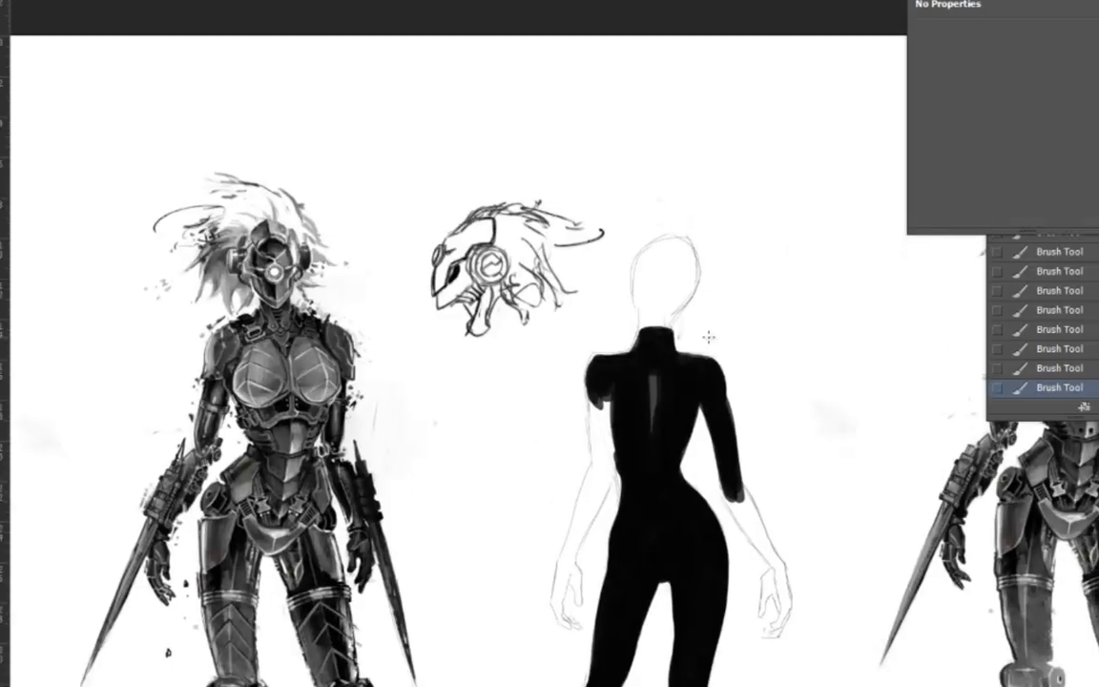
Pick a vertebra-patterned brush preset and paint a light spine down the back of the black back-view figure
right_click(709, 334)
scroll(830, 544, down, 3)
key(Return)
drag(660, 360, 671, 513)
Choose a different brush preset and outline grey shoulder-blade plates on both sides of the back-view spine
right_click(676, 304)
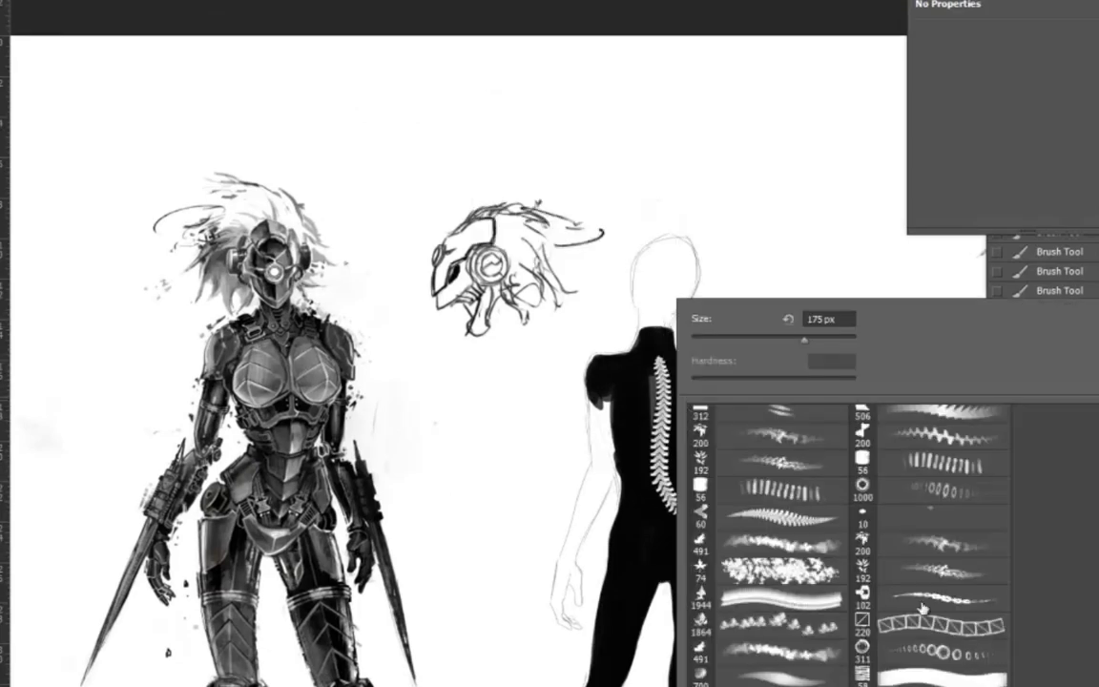
scroll(830, 543, down, 3)
key(Return)
drag(622, 358, 651, 420)
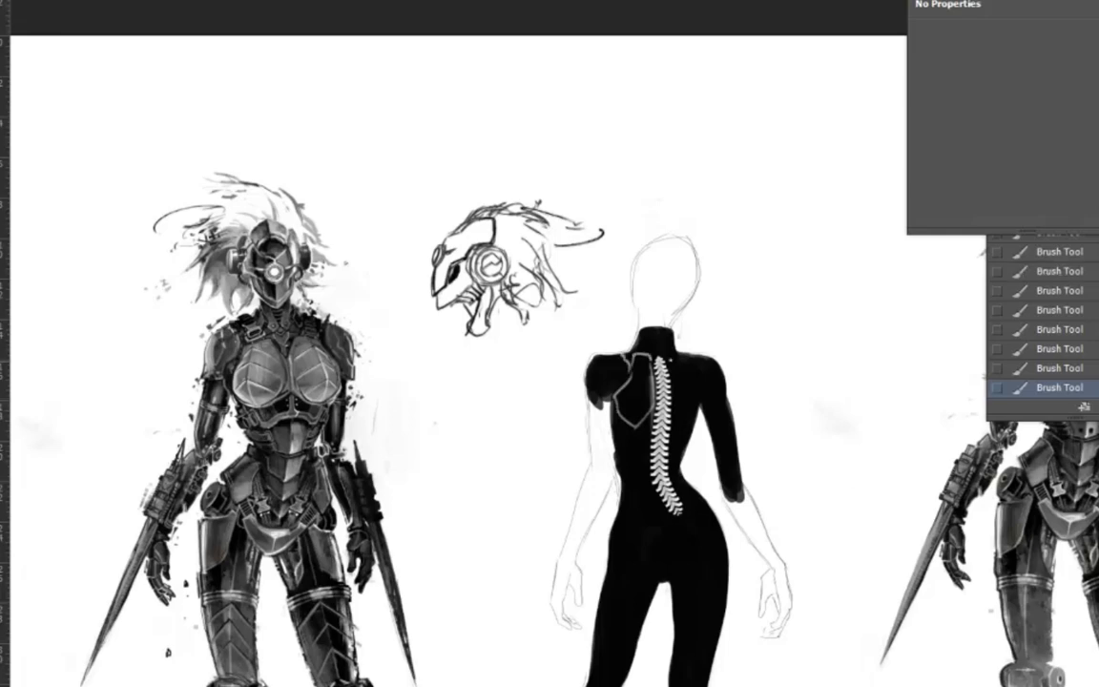
drag(684, 358, 684, 420)
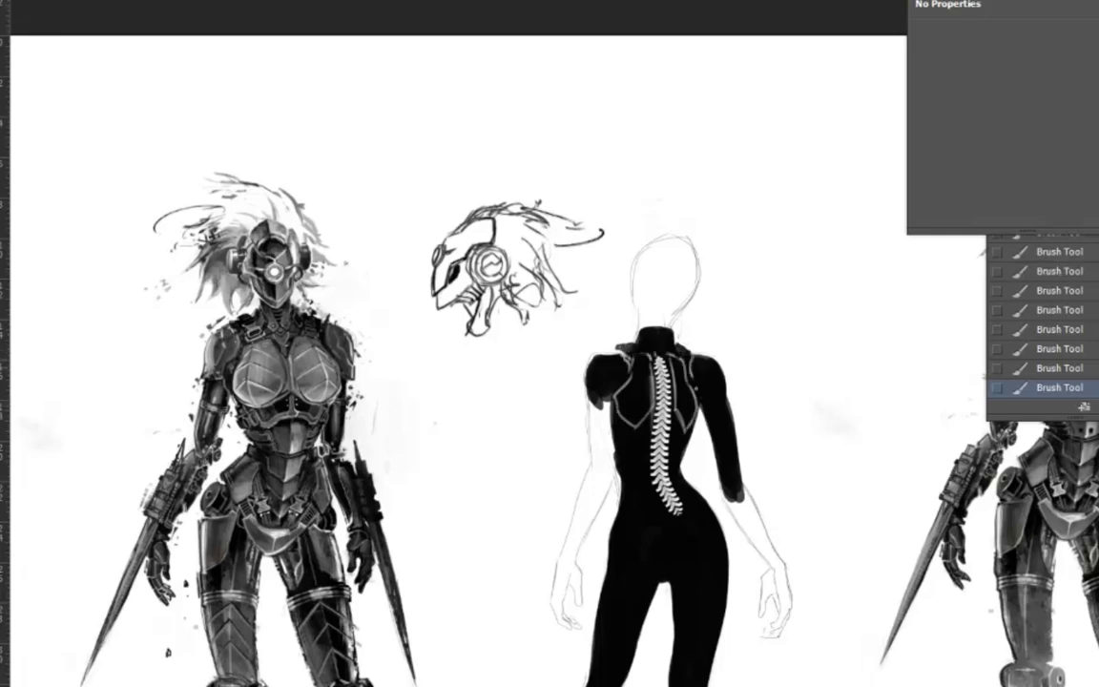
Shape the back-view figure's second shoulder pad and outline the waist plate, hip plate and cylindrical hip joint in grey
scroll(753, 317, down, 3)
scroll(753, 316, up, 2)
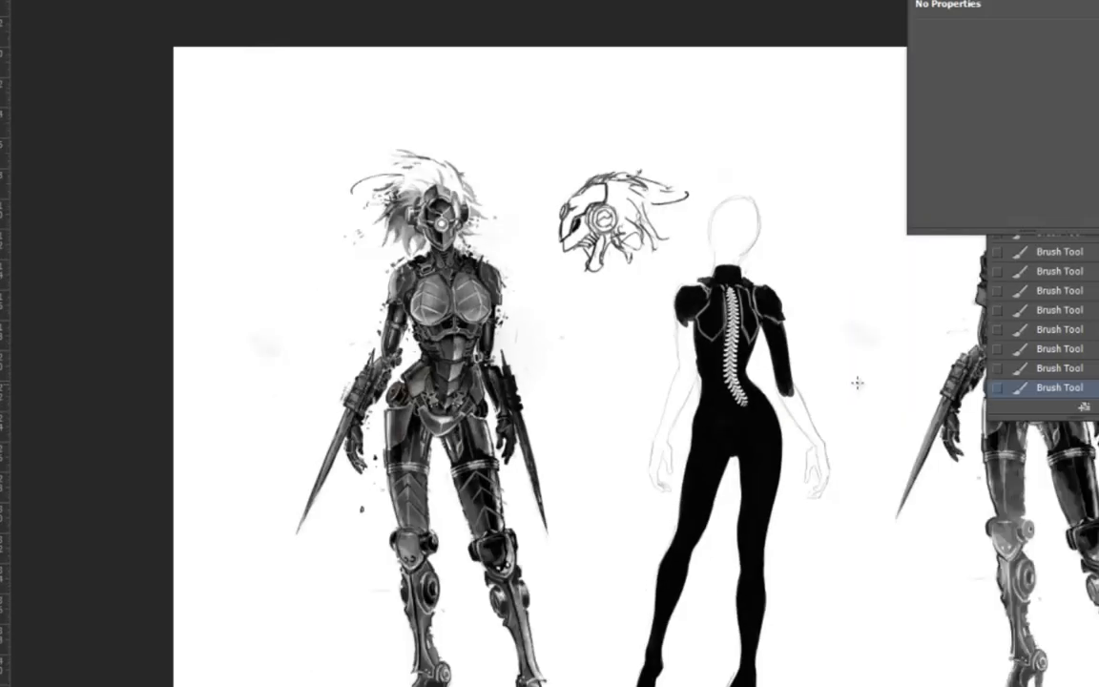
scroll(856, 383, down, 2)
scroll(426, 458, up, 2)
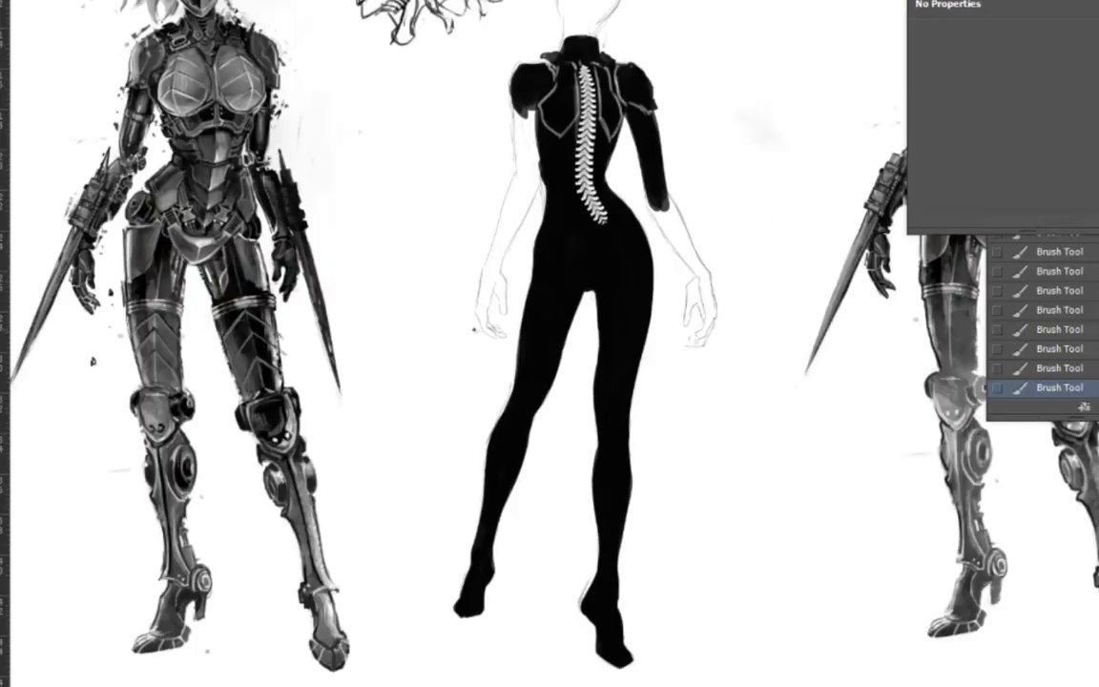
scroll(615, 381, up, 1)
scroll(529, 306, down, 3)
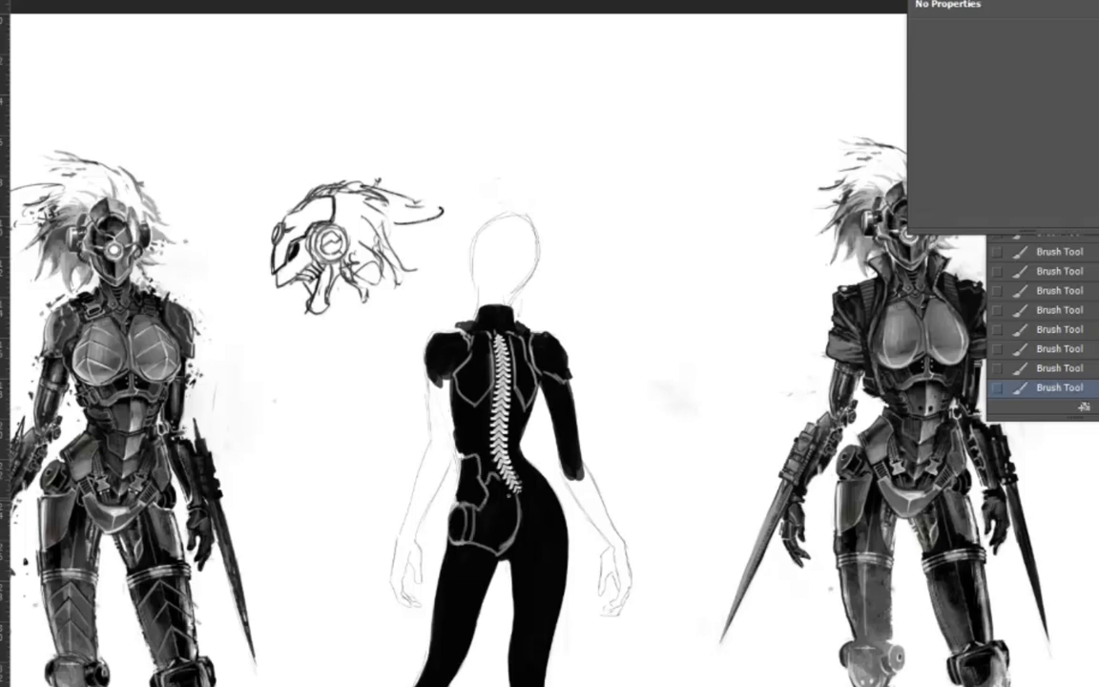
Fill the back-view buttock plates with mid grey and shade the spine and the strips alongside it
mouse_move(477, 491)
mouse_down()
mouse_move(506, 512)
mouse_move(482, 529)
mouse_move(530, 539)
mouse_move(515, 549)
mouse_move(545, 520)
mouse_up()
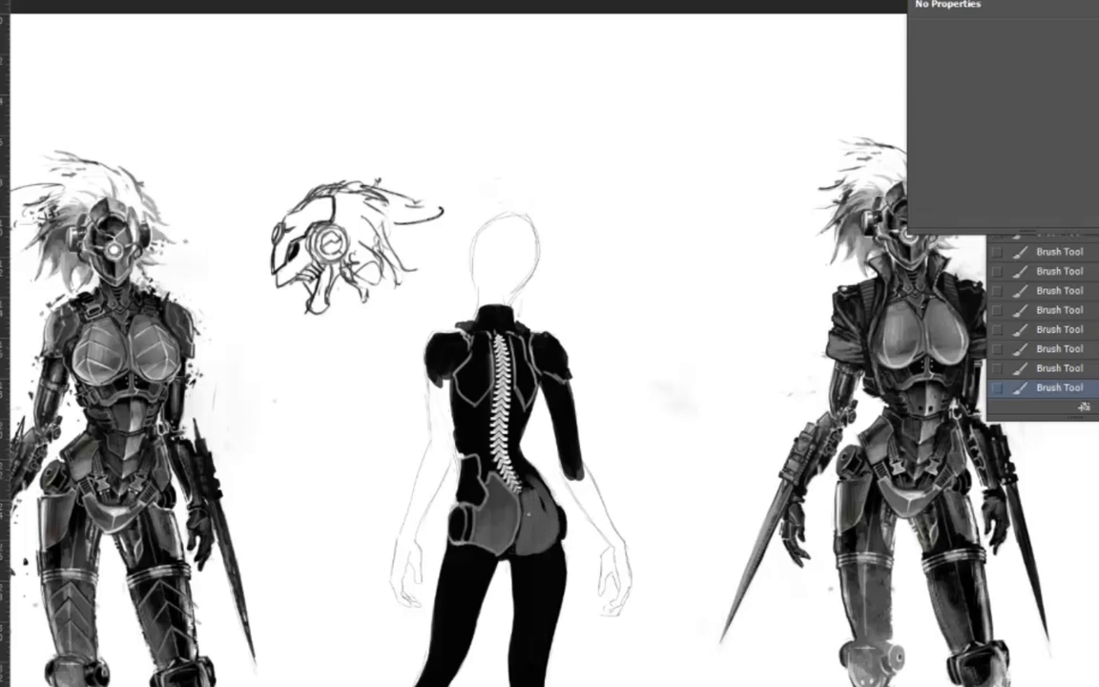
mouse_move(435, 367)
mouse_down()
mouse_move(436, 415)
mouse_move(462, 373)
mouse_move(449, 305)
mouse_move(456, 420)
mouse_move(448, 334)
mouse_up()
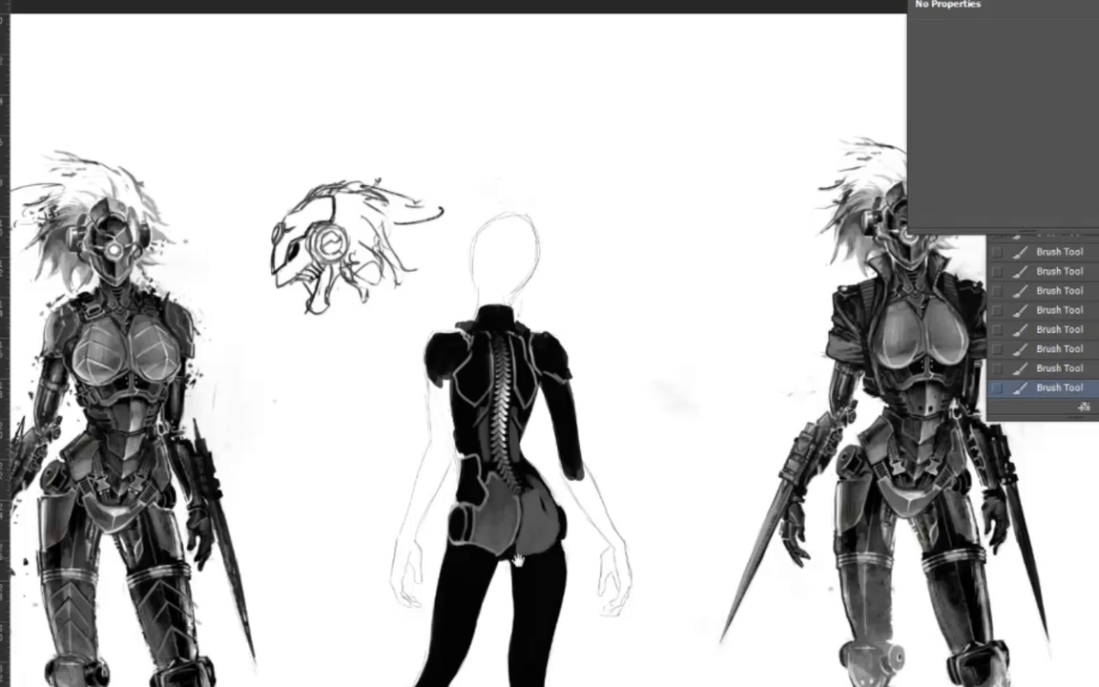
Paint a dark joint block behind one knee and grey bands around both upper thighs of the back-view figure
drag(515, 561, 523, 409)
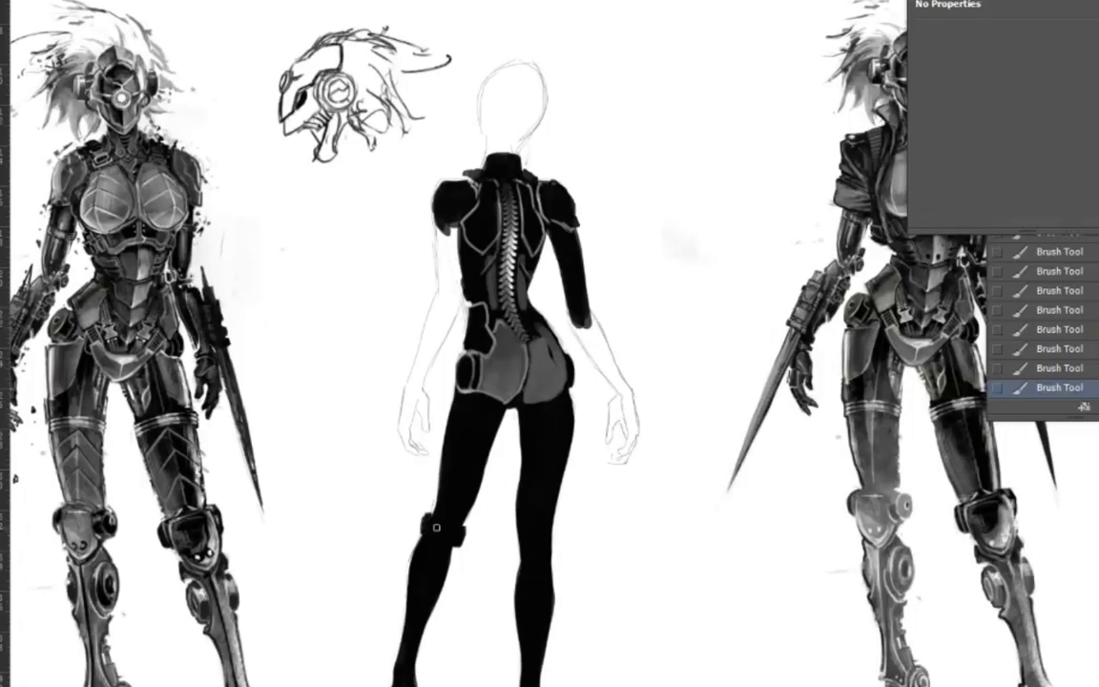
drag(549, 315, 552, 343)
drag(452, 425, 573, 436)
Sample greys from the back-view figure to refine the tailbone and hip plates and outline panels on the dark arm
alt+click(527, 313)
drag(477, 377, 537, 357)
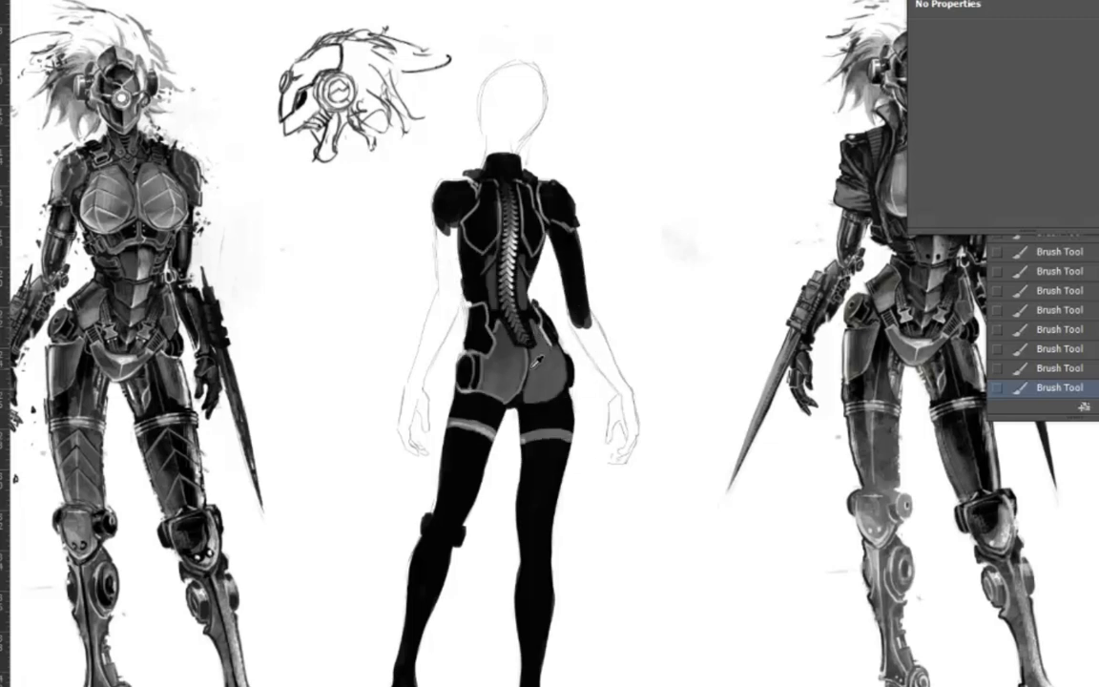
alt+click(480, 307)
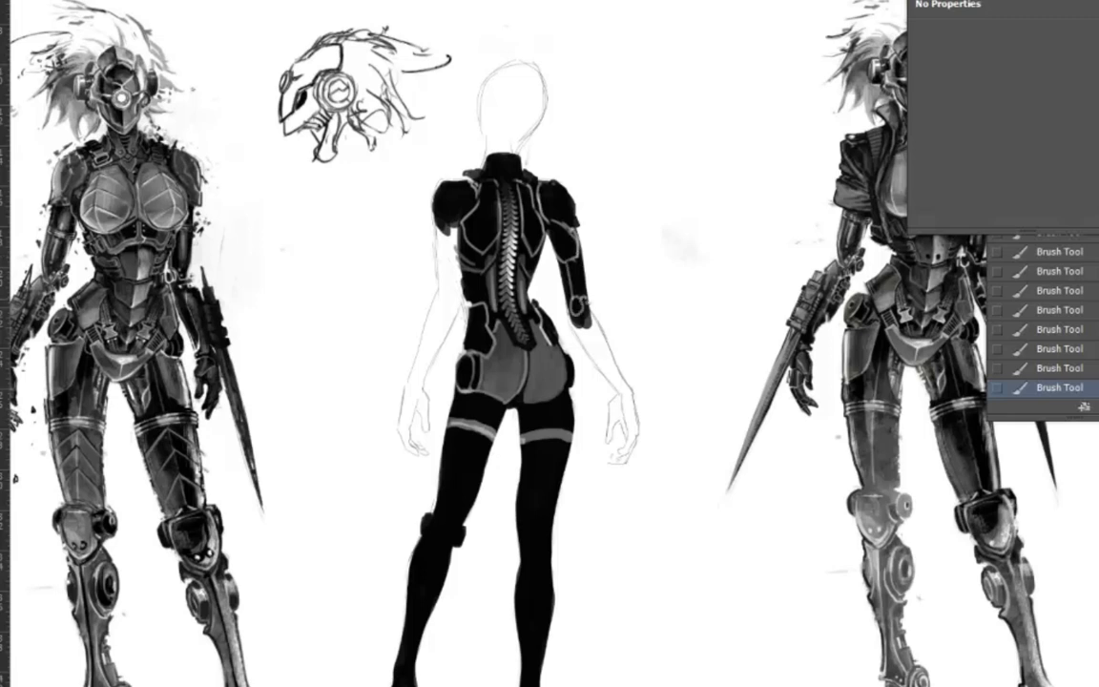
Select each sketched hand of the back-view figure in turn, transform it into a better position on the arm, and deselect
drag(575, 345, 615, 386)
mouse_move(601, 396)
mouse_down()
mouse_move(654, 481)
mouse_move(637, 419)
mouse_up()
key(ctrl+t)
key(Return)
drag(384, 406, 436, 465)
key(ctrl+t)
mouse_move(425, 465)
mouse_down()
mouse_move(425, 439)
mouse_move(434, 458)
mouse_up()
key(Return)
key(ctrl+d)
Extend the dark arm of the back-view figure by painting its forearm down to the wrist with the Brush tool
key(b)
drag(605, 401, 606, 477)
drag(610, 465, 654, 472)
drag(406, 381, 445, 393)
drag(448, 424, 482, 434)
drag(482, 430, 490, 416)
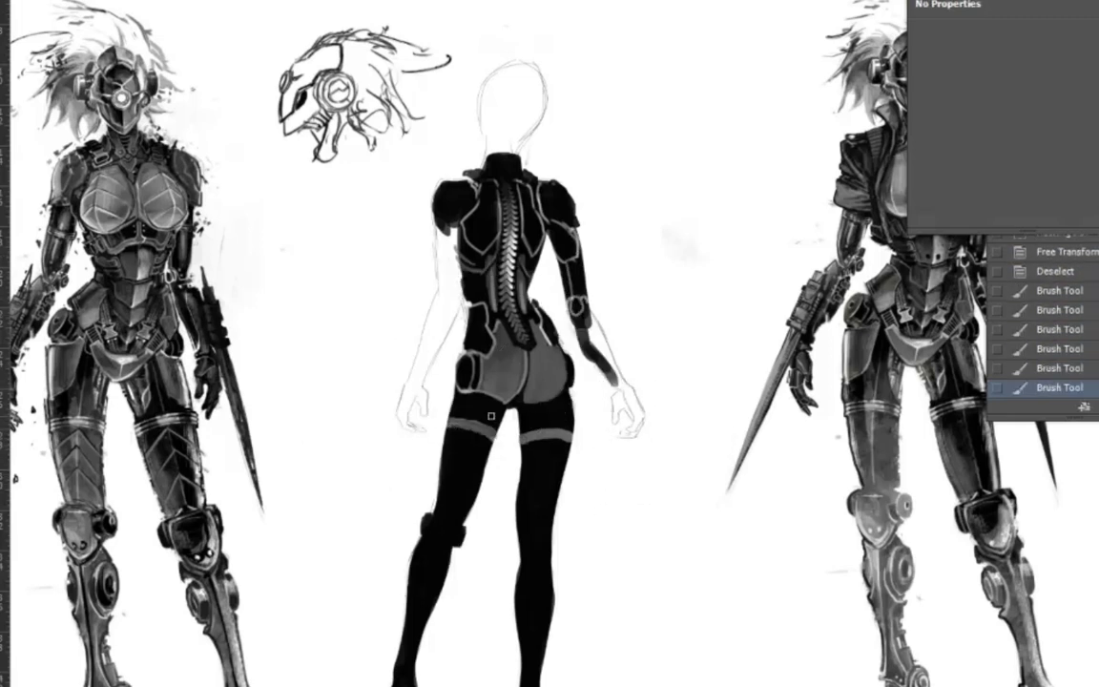
Paint a joint block behind the back-view figure's other knee, grey chevrons on the thigh above it and a thin high heel
drag(518, 555, 557, 551)
drag(515, 548, 557, 547)
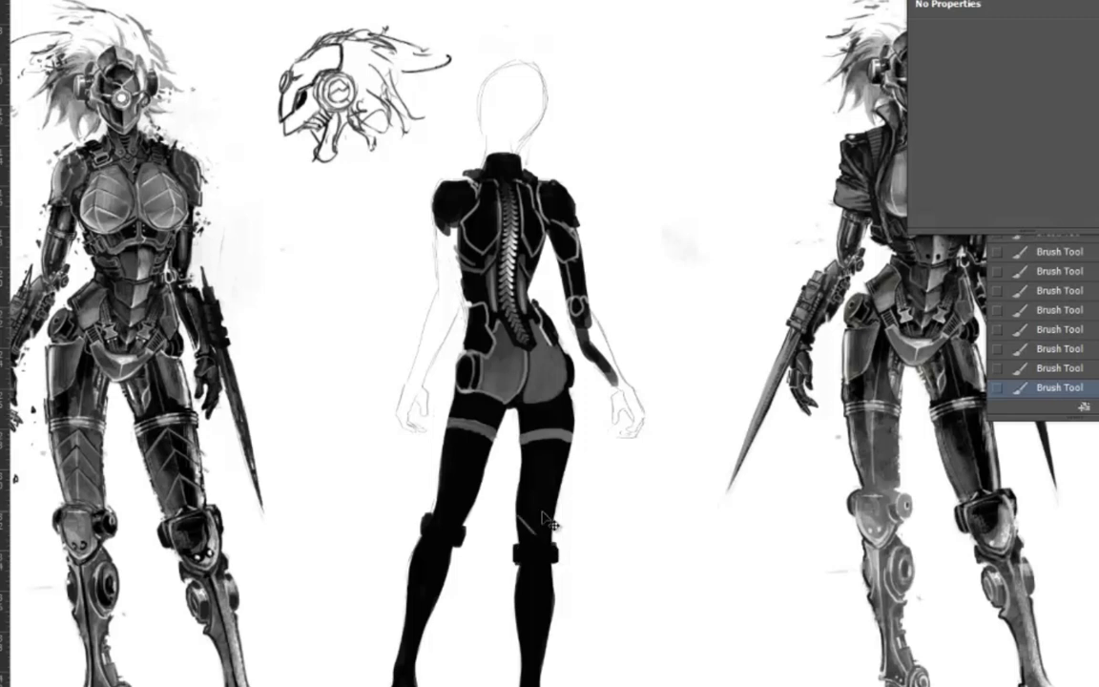
mouse_move(523, 449)
mouse_down()
mouse_move(553, 447)
mouse_move(559, 526)
mouse_up()
drag(572, 423, 596, 318)
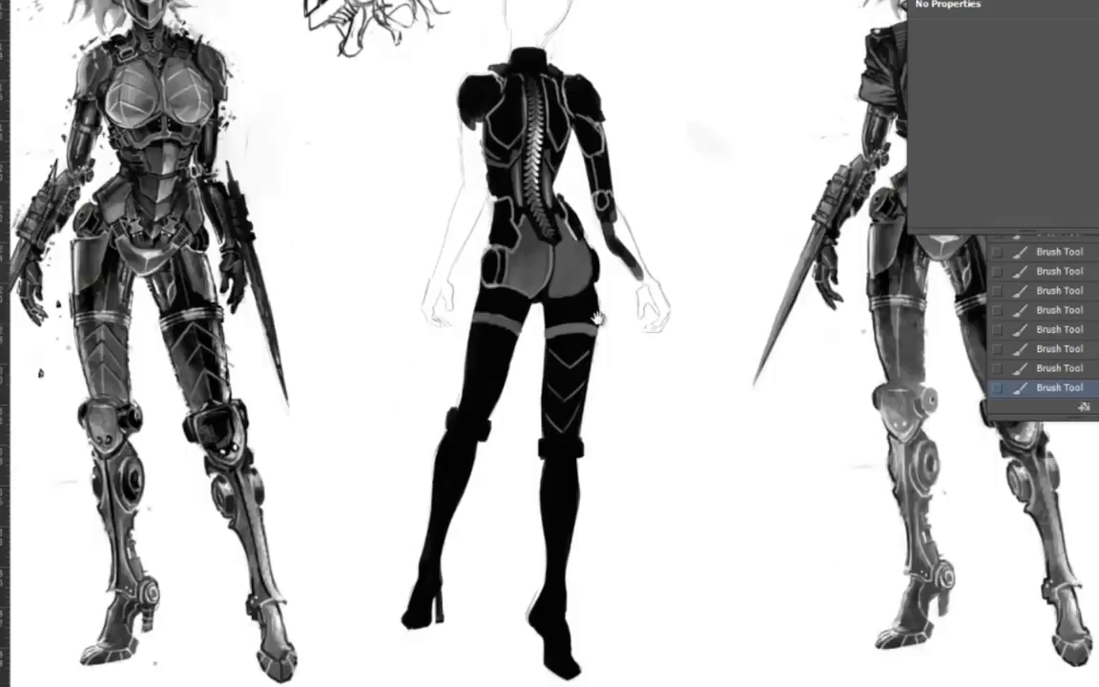
Add grey mechanical details beneath the back-view buttock plates and outline an elongated oval on each calf
drag(488, 286, 572, 320)
drag(556, 456, 559, 515)
drag(458, 421, 448, 501)
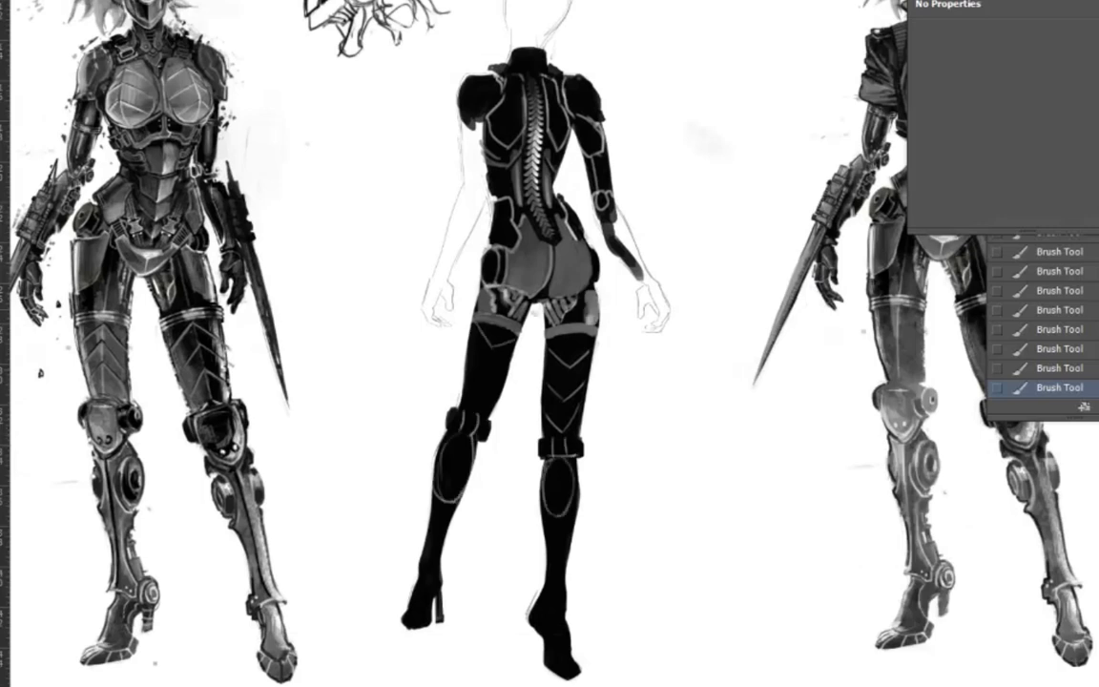
Complete the grey chevrons on the back-view figure's other thigh and widen both calves into bulging black guards
drag(477, 325, 519, 357)
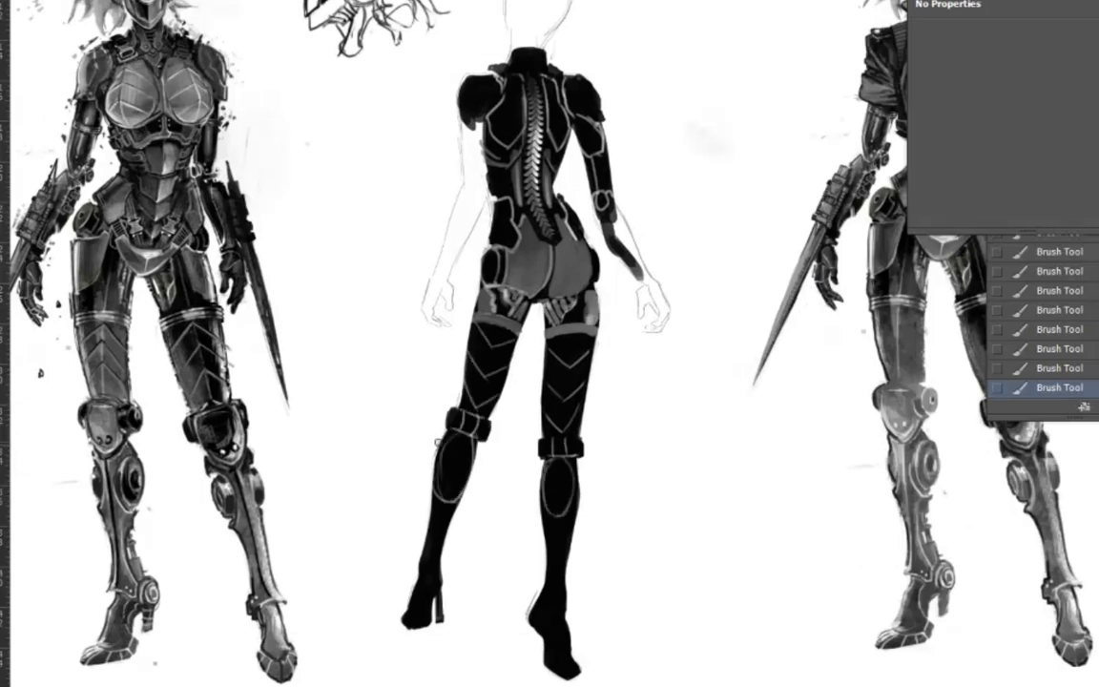
drag(419, 425, 469, 482)
drag(450, 434, 467, 489)
mouse_move(523, 454)
mouse_down()
mouse_move(569, 506)
mouse_move(535, 510)
mouse_up()
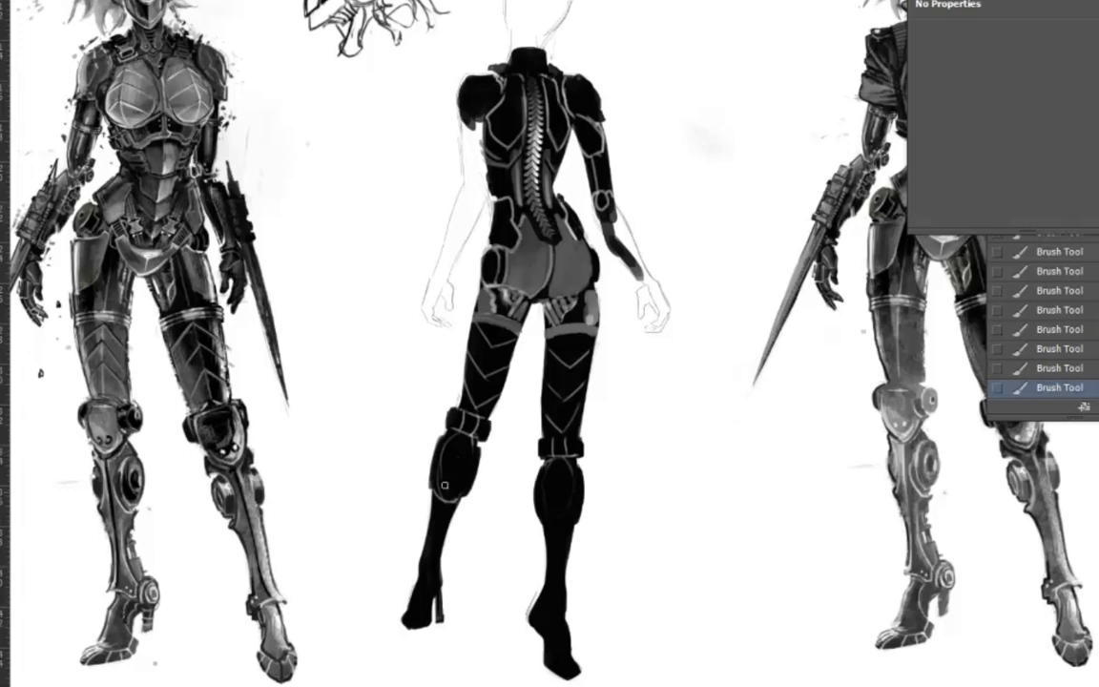
Paint both arms and hands of the back-view figure solid black and outline a grey oval on one calf guard
drag(445, 485, 446, 448)
mouse_move(429, 96)
mouse_down()
mouse_move(408, 372)
mouse_move(380, 458)
mouse_move(425, 494)
mouse_up()
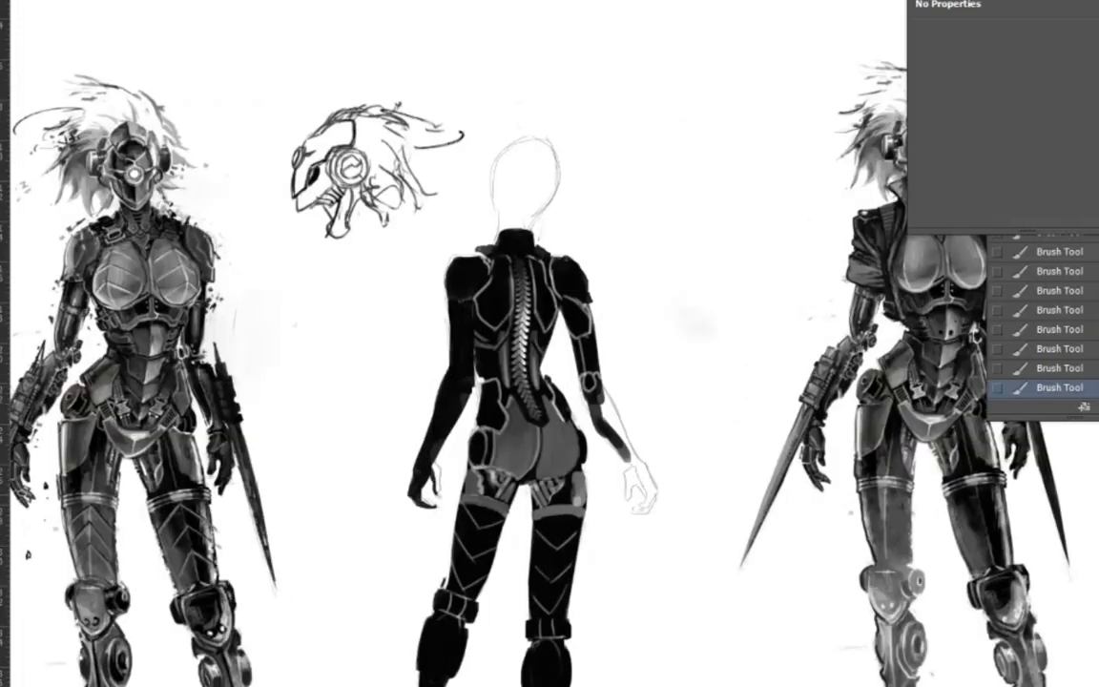
drag(620, 447, 641, 486)
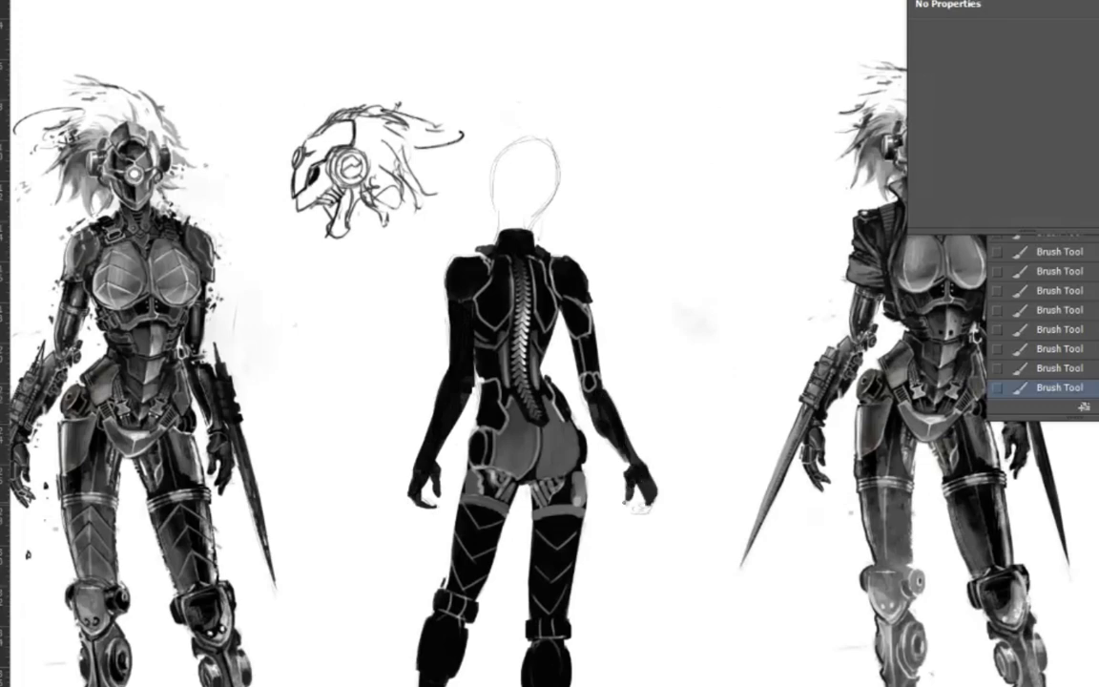
drag(506, 634, 455, 310)
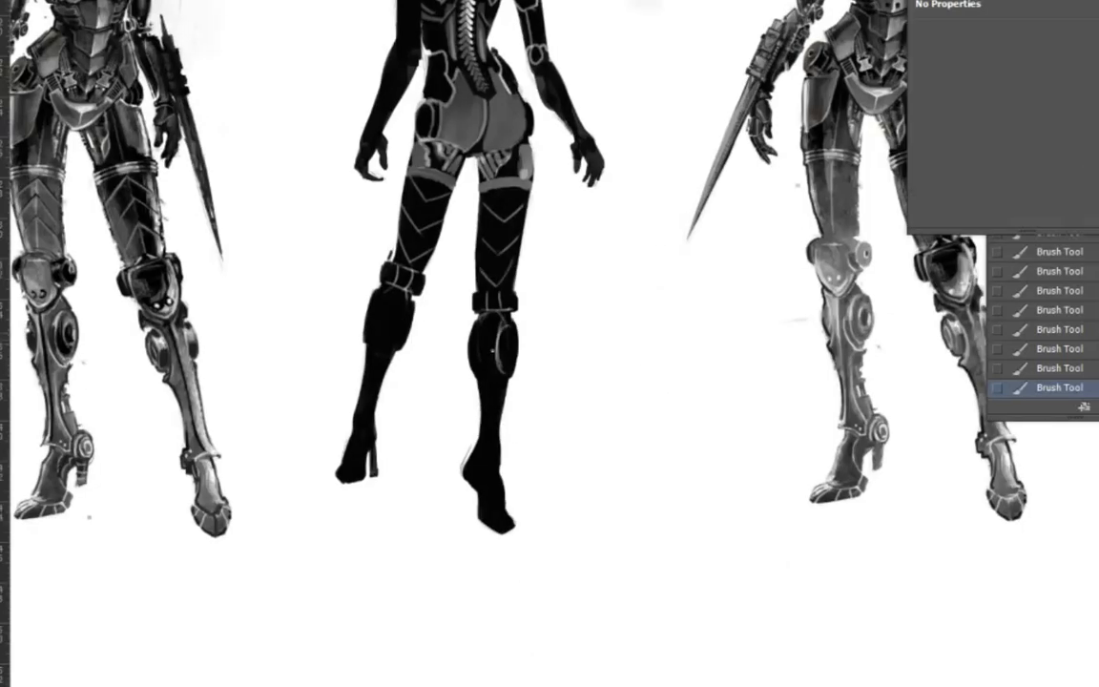
Copy lassoed parts of the front-view figure's lower legs, paste them and fit them beside the calves with Free Transform
mouse_move(96, 296)
mouse_down()
mouse_move(314, 439)
mouse_move(311, 483)
mouse_move(335, 522)
mouse_move(329, 448)
mouse_up()
key(ctrl+v)
key(ctrl+t)
key(Return)
mouse_move(329, 449)
mouse_down()
mouse_move(372, 410)
mouse_move(419, 448)
mouse_move(399, 484)
mouse_up()
key(ctrl+v)
key(ctrl+t)
key(Return)
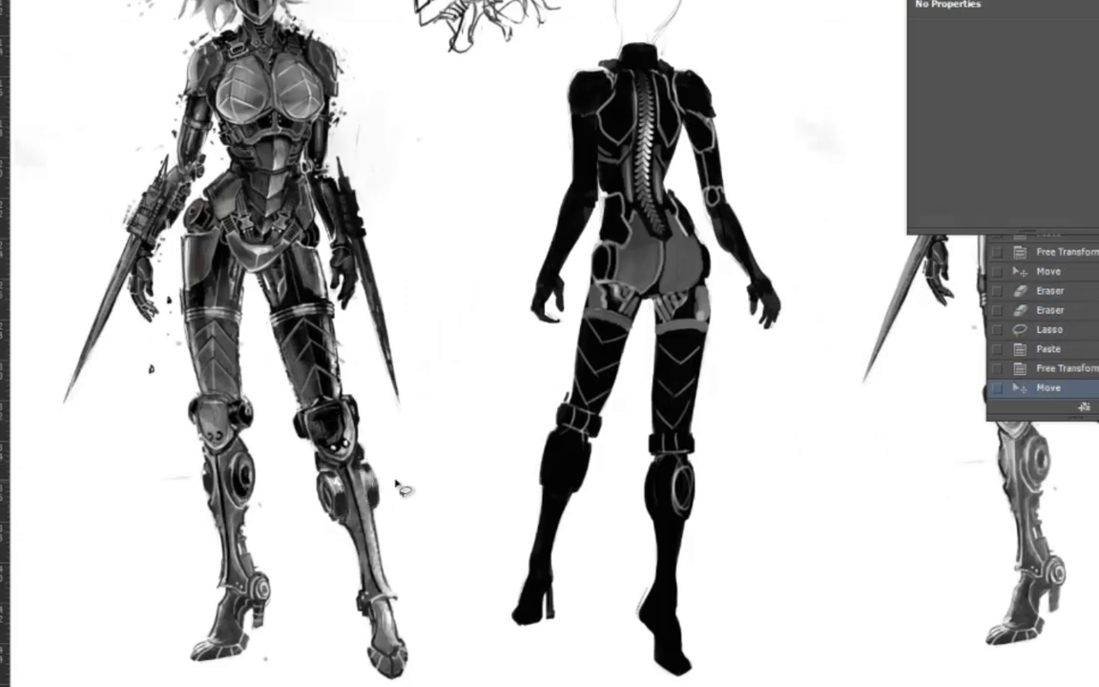
Outline the back-view figure's head and neck with the Brush tool and fill its upper back, shoulder and hip plates flat grey
key(ctrl+minus)
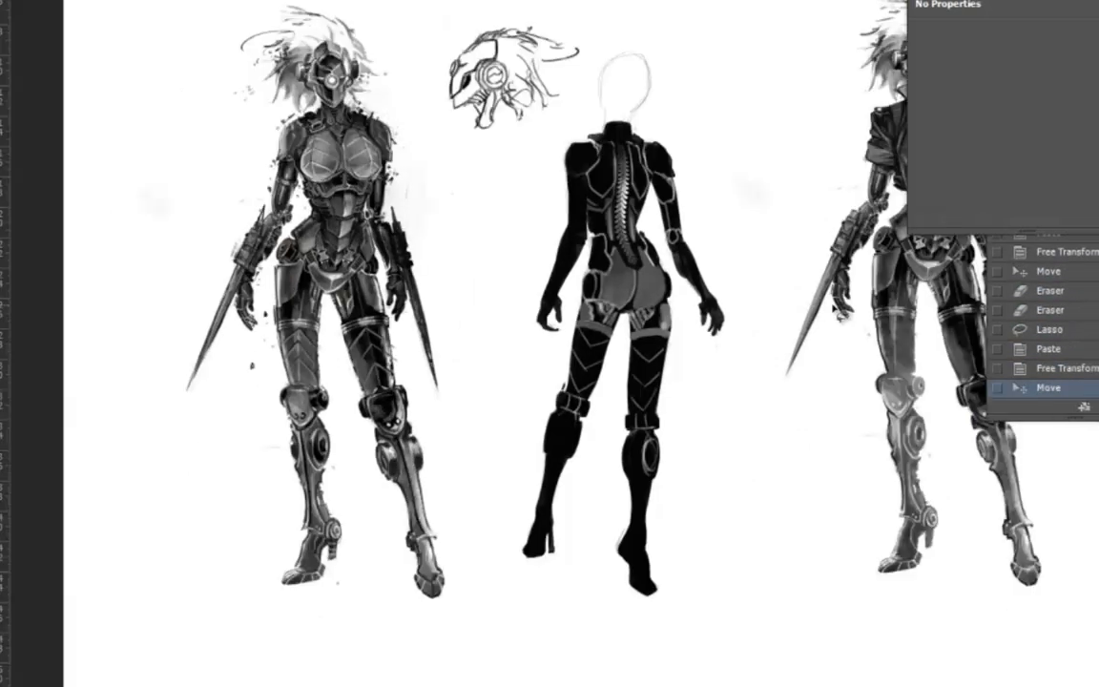
key(b)
mouse_move(610, 124)
mouse_down()
mouse_move(605, 57)
mouse_move(652, 119)
mouse_up()
mouse_move(548, 133)
mouse_down()
mouse_move(598, 167)
mouse_move(525, 153)
mouse_up()
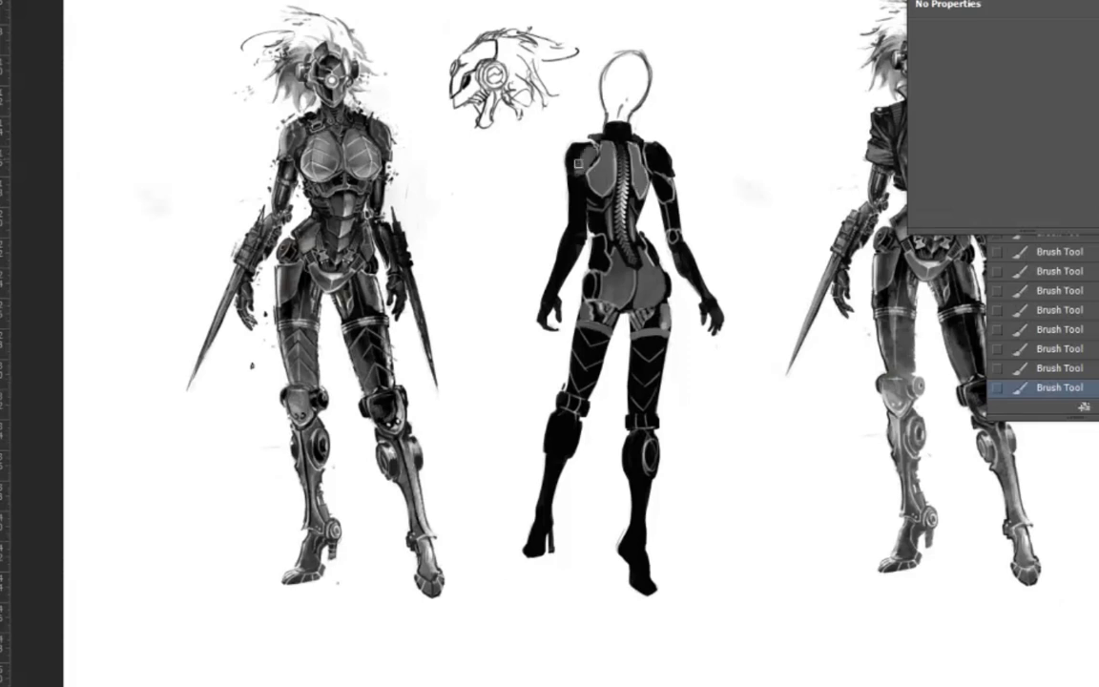
drag(587, 139, 649, 153)
drag(539, 229, 683, 224)
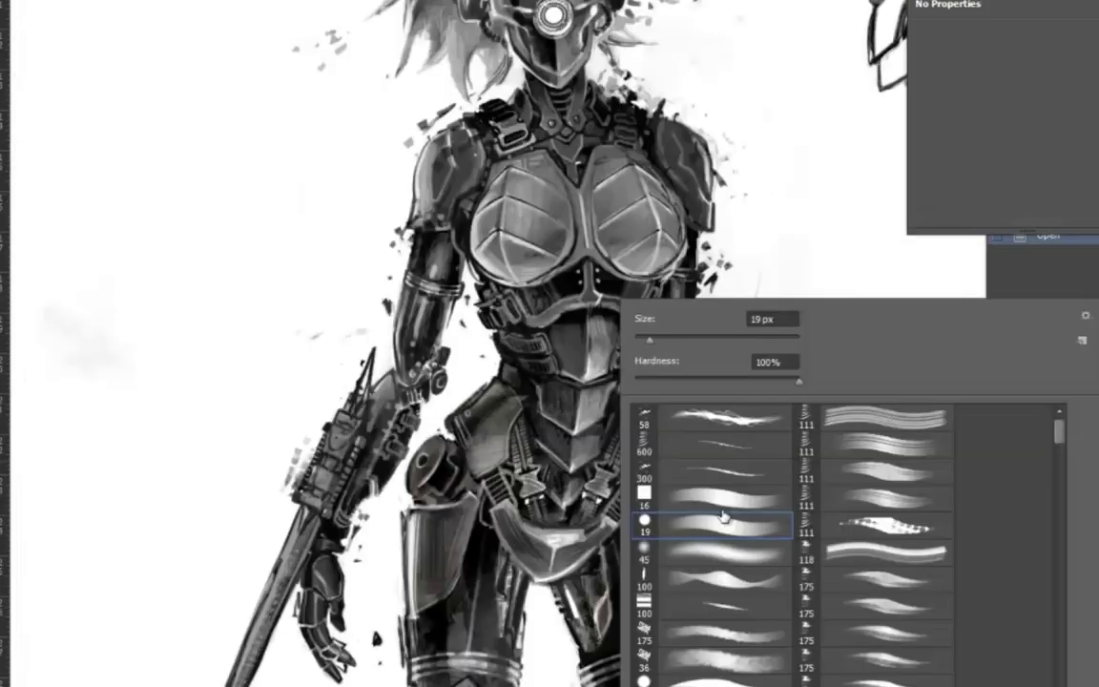
Paint small round bolts and fine panel details on the front-view figure's upper abdomen, chest and shoulder plates
drag(501, 298, 542, 299)
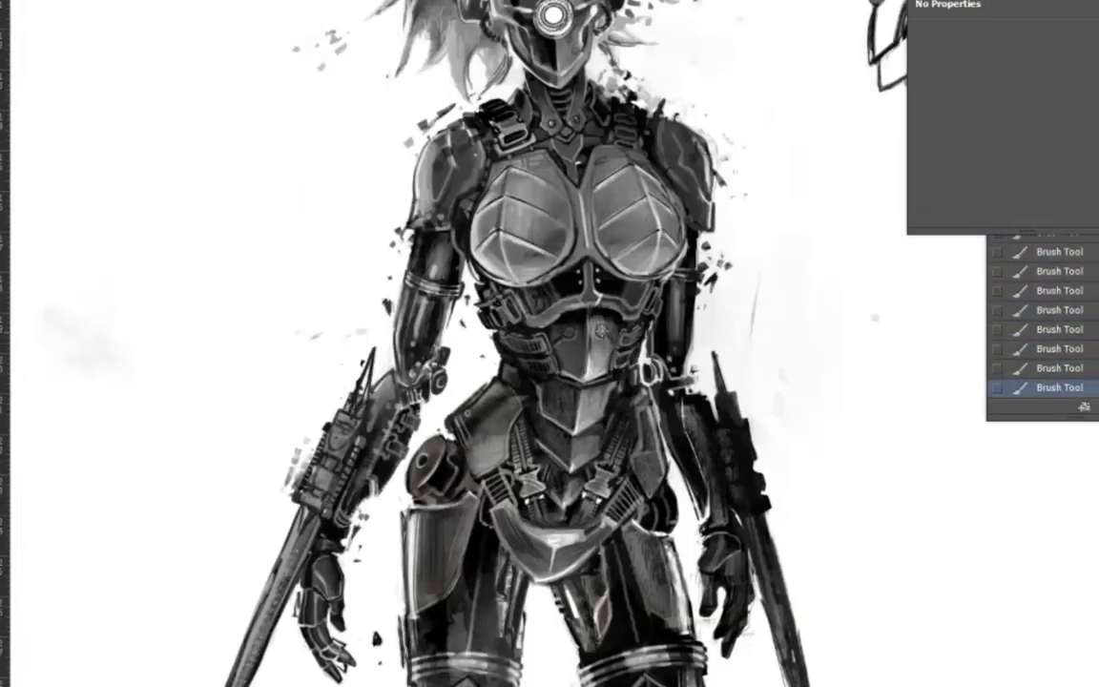
drag(386, 110, 520, 267)
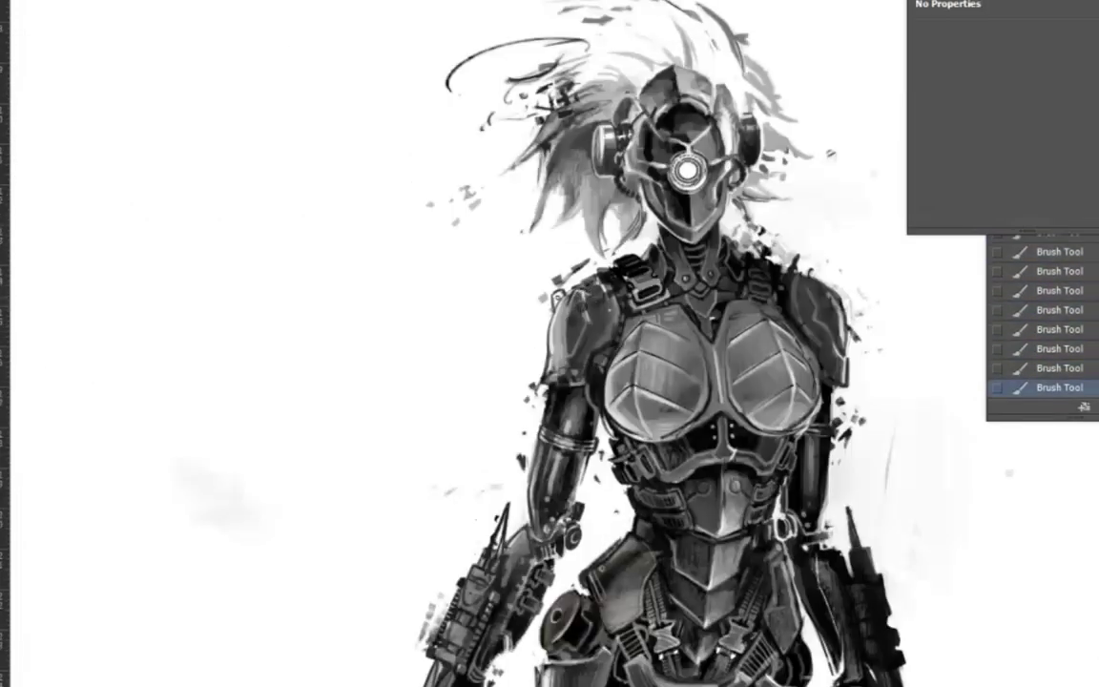
drag(526, 316, 312, 301)
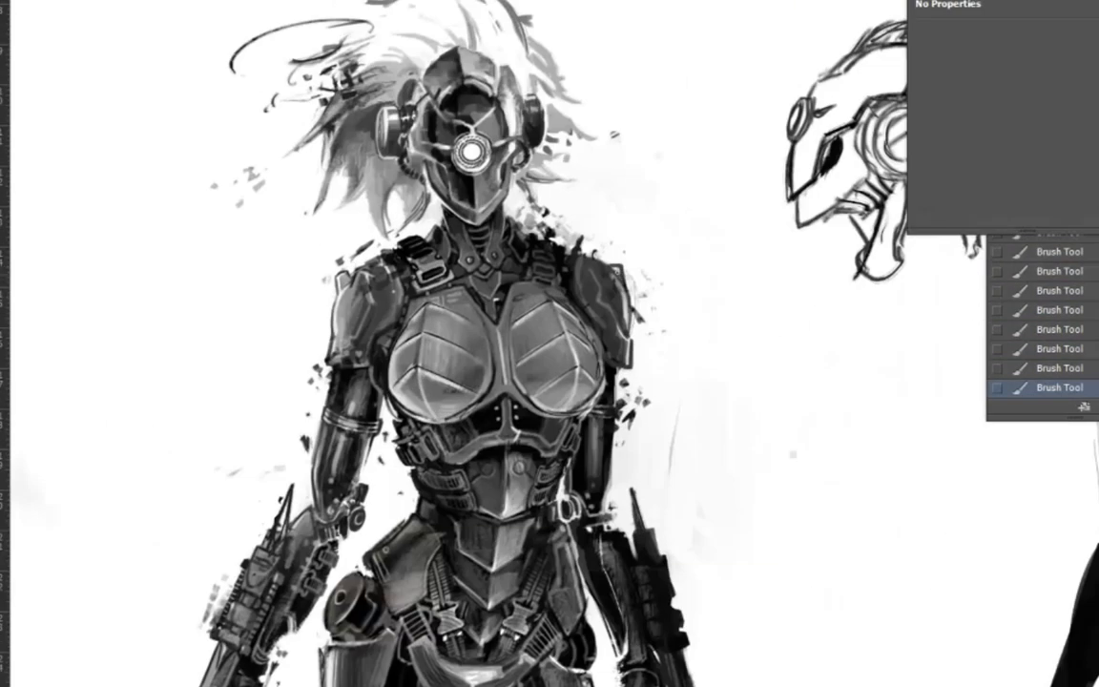
Duplicate the pair of bolts onto the front-view figure's lower abdomen plates and paint matching bolts on its thigh plate
drag(515, 430, 558, 278)
drag(502, 374, 568, 396)
key(ctrl+alt+shift+t)
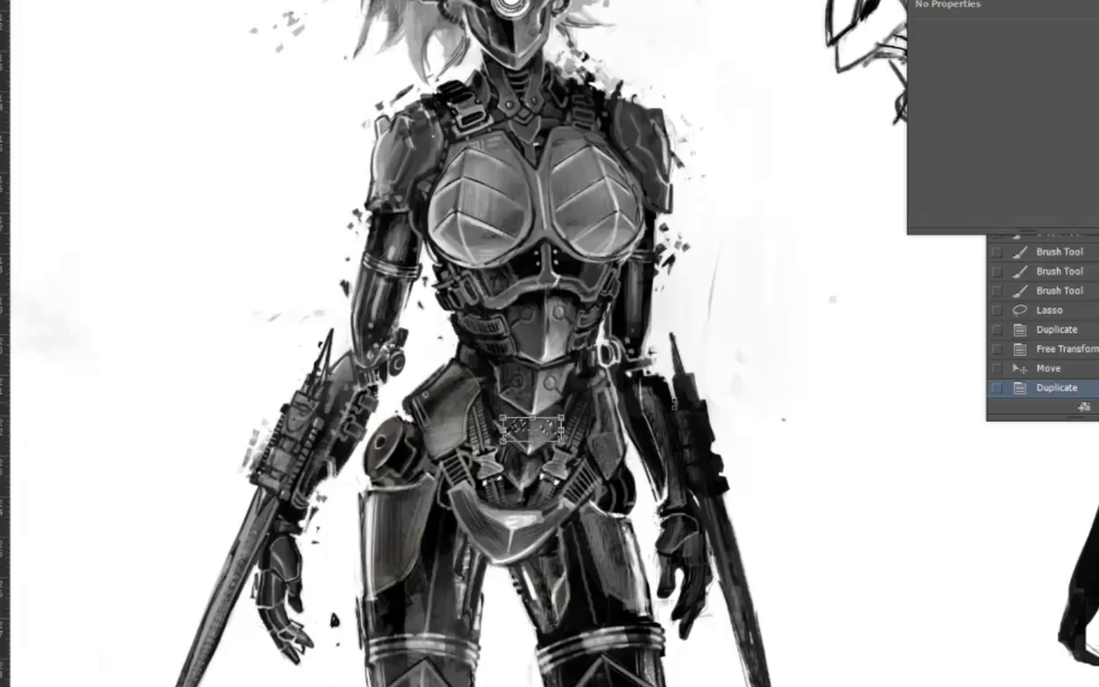
key(ctrl+alt+shift+t)
key(ctrl+alt+shift+t)
key(ctrl+d)
drag(286, 448, 381, 534)
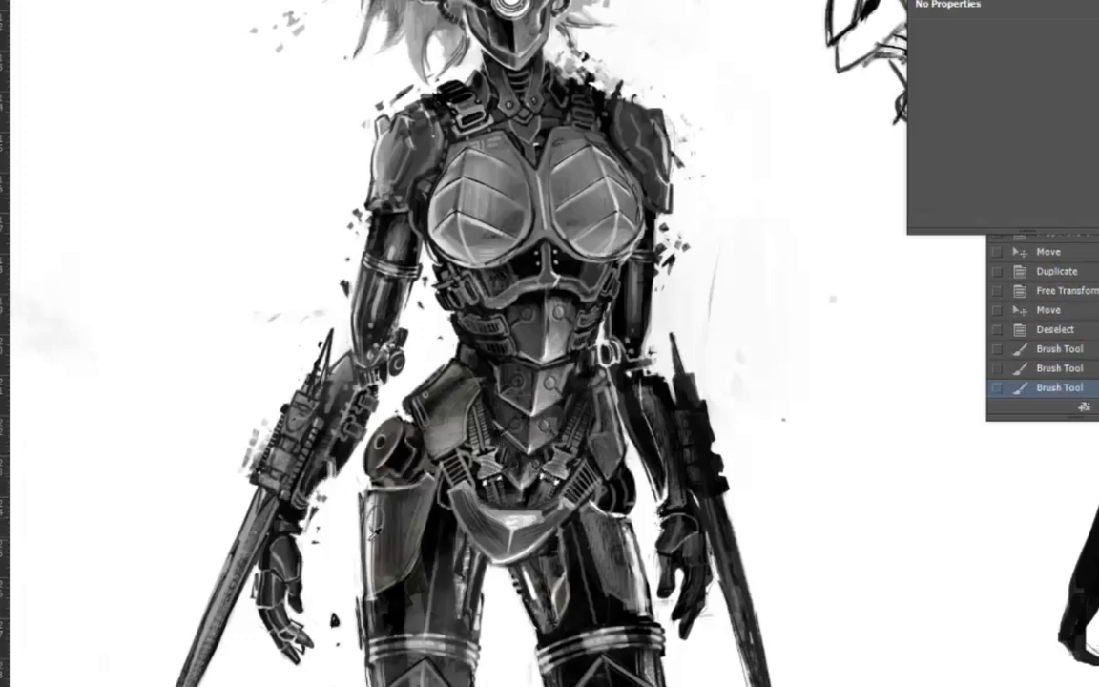
Sketch a separate angular armour part with a dark bolt in the empty space beside the front-view figure's feet
mouse_move(329, 498)
mouse_down()
mouse_move(346, 526)
mouse_move(704, 387)
mouse_move(662, 523)
mouse_up()
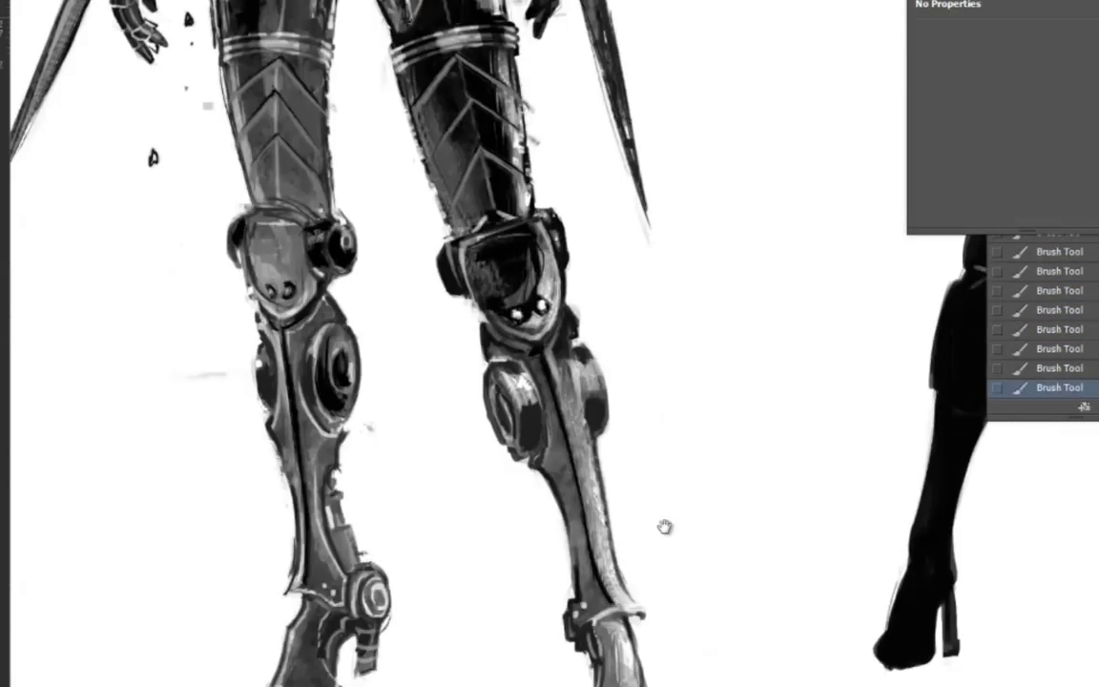
drag(466, 427, 392, 523)
drag(422, 437, 353, 544)
mouse_move(466, 451)
mouse_down()
mouse_move(445, 416)
mouse_move(477, 398)
mouse_move(405, 453)
mouse_move(355, 542)
mouse_up()
click(459, 422)
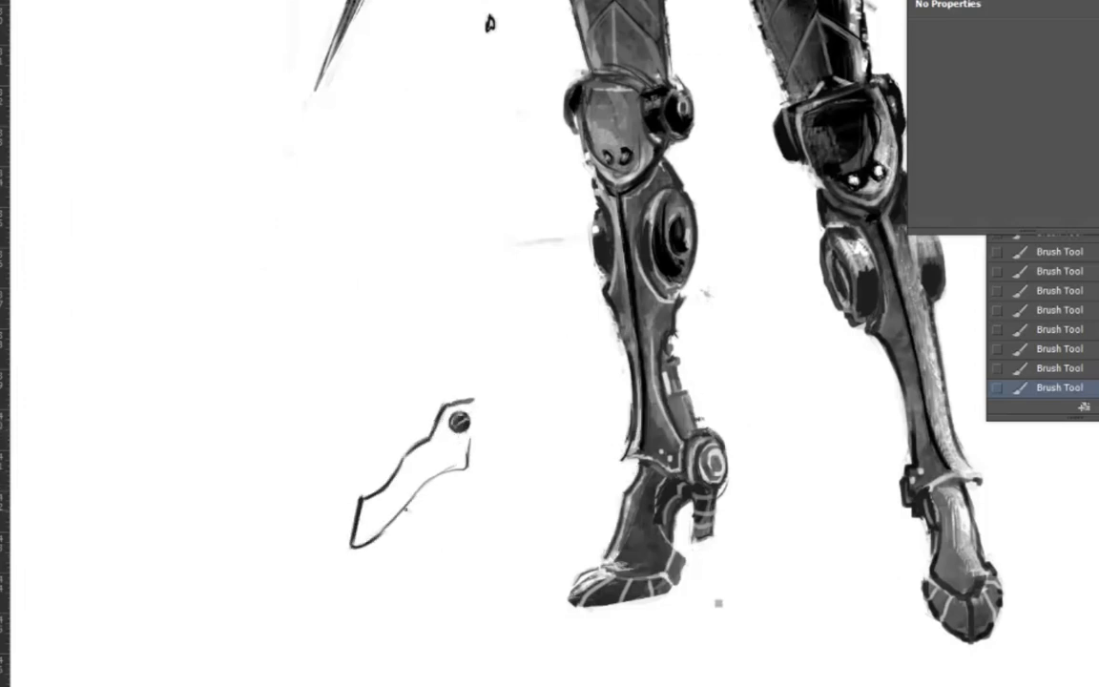
Outline the elbow joint, wrist and finger segments on the back-view figure's plain black arm in light grey
alt+click(475, 466)
scroll(843, 394, up, 1)
drag(489, 31, 725, 358)
drag(595, 434, 618, 491)
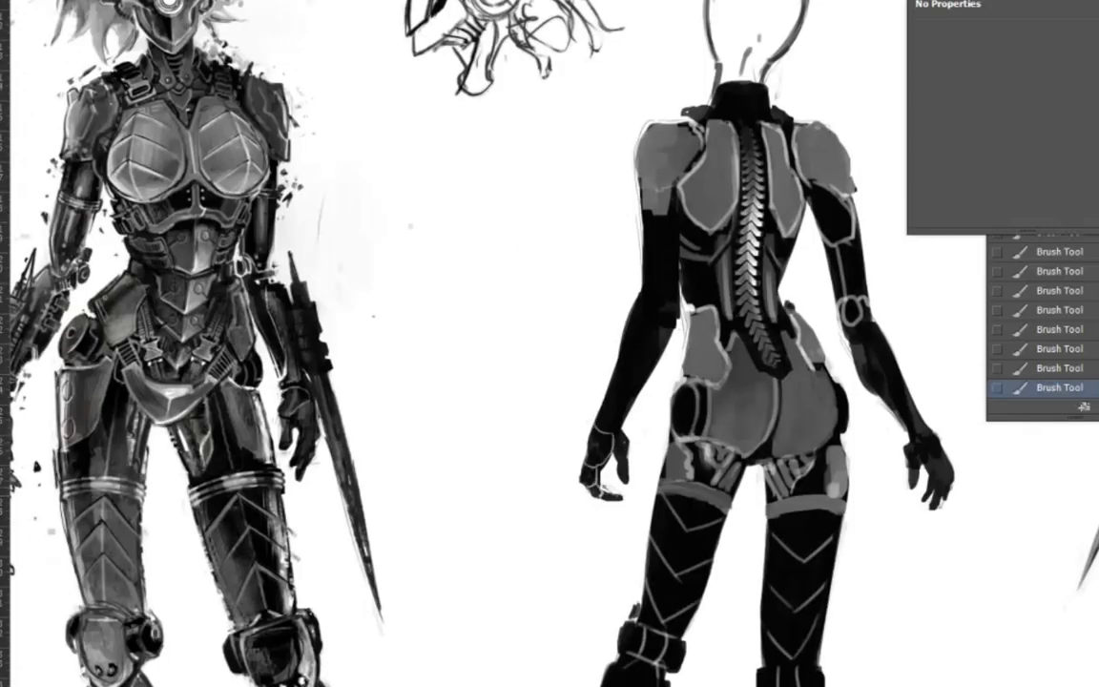
mouse_move(632, 429)
mouse_down()
mouse_move(534, 400)
mouse_move(489, 410)
mouse_move(714, 355)
mouse_up()
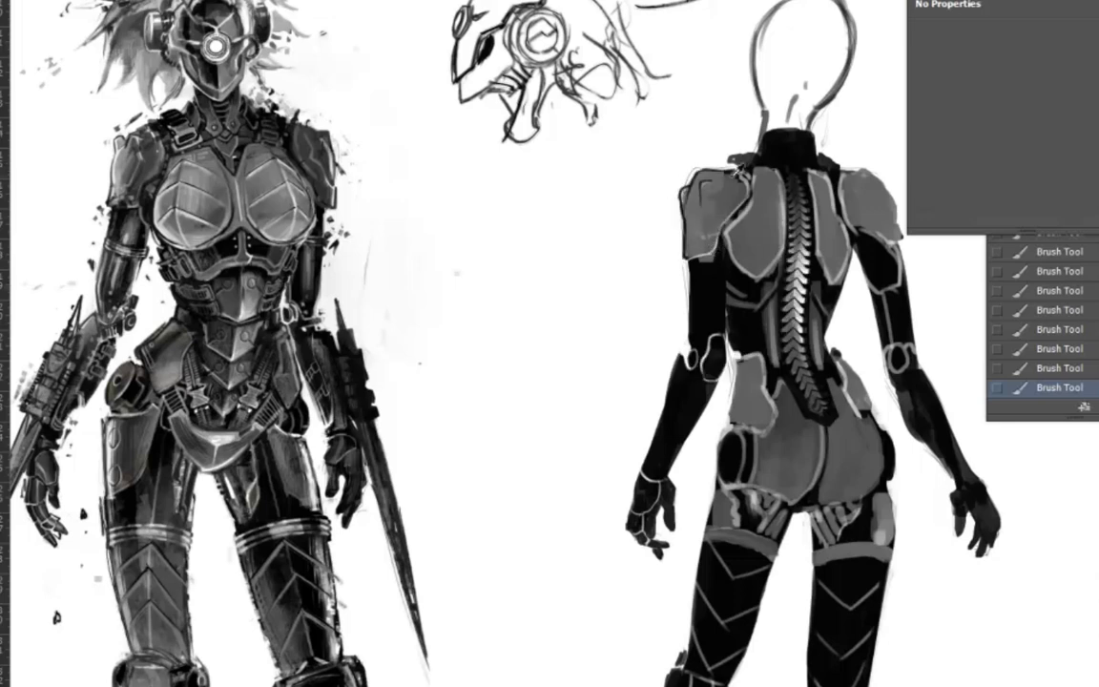
Detail the back-view figure's near shoulder pad with a recessed panel, band the upper arm and paint a raised grey collar
drag(695, 177, 703, 265)
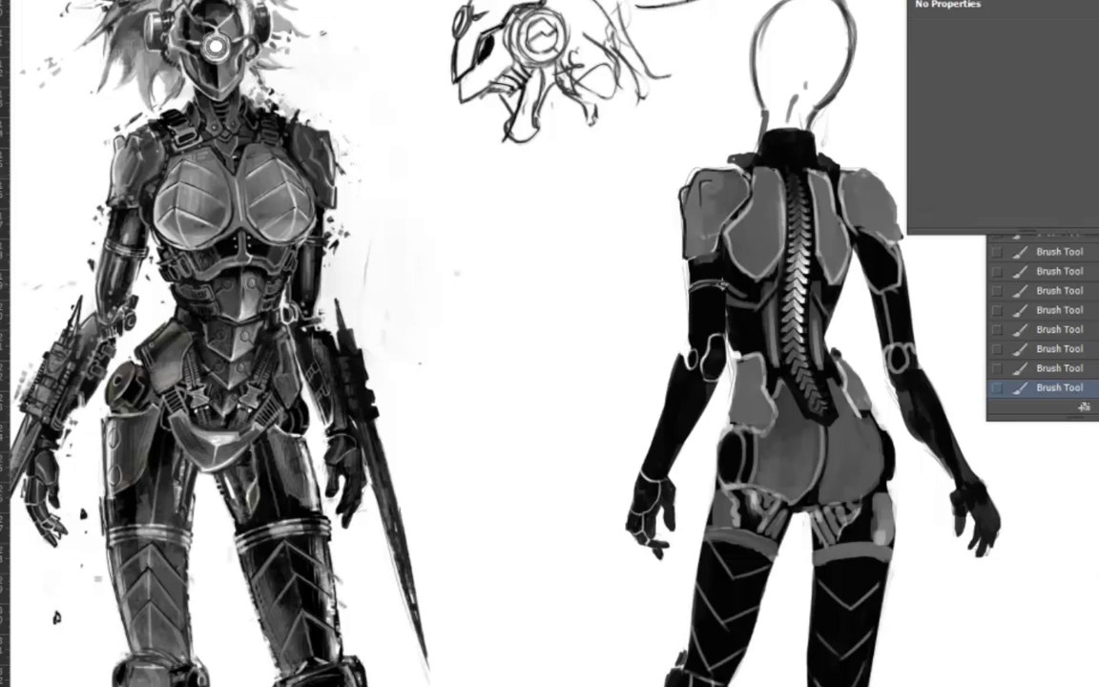
drag(709, 240, 692, 181)
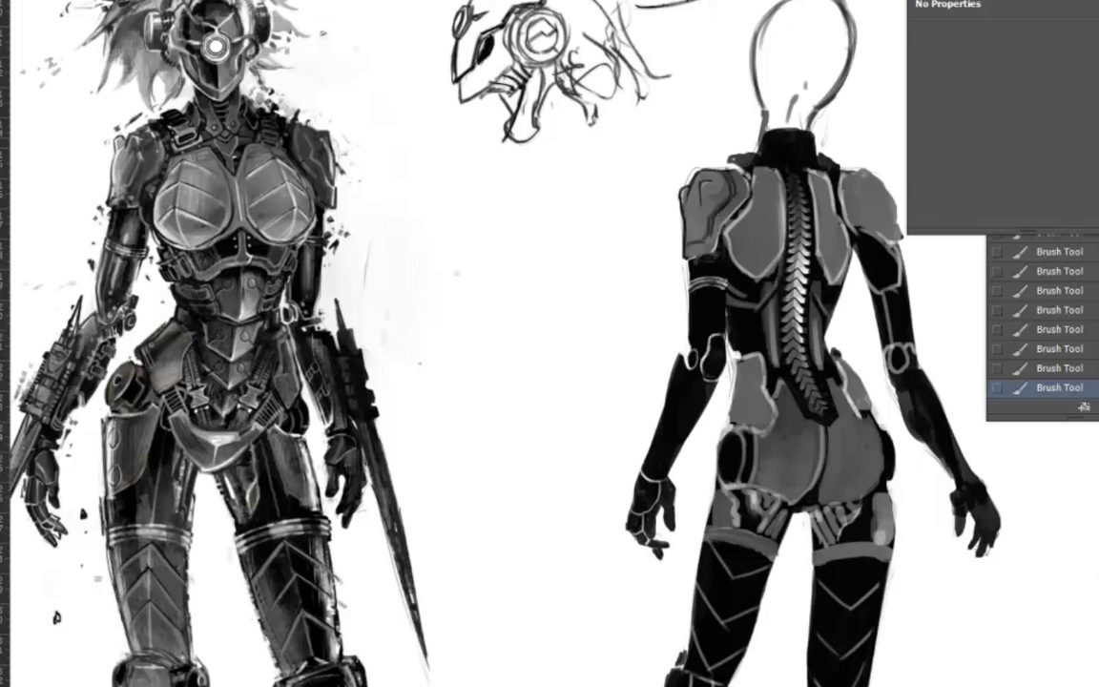
drag(766, 153, 769, 128)
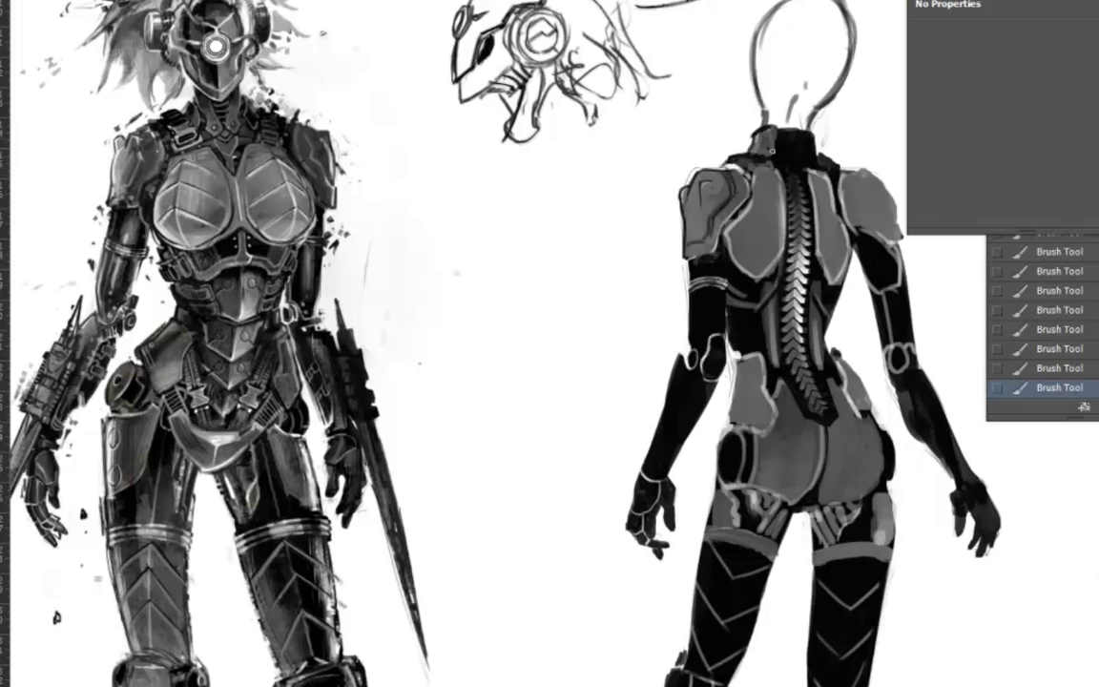
mouse_move(708, 224)
mouse_down()
mouse_move(720, 200)
mouse_move(745, 196)
mouse_up()
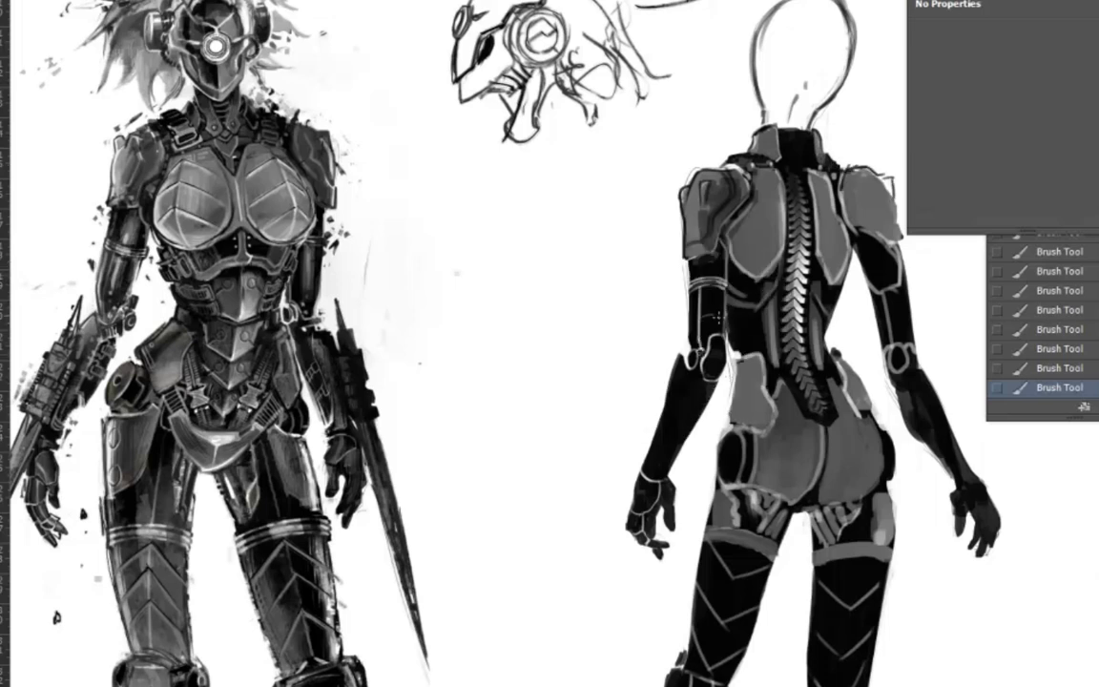
Paint piston details on the back-view figure's upper arm, panel lines on the forearm and a round disc at the hip
drag(701, 289, 703, 361)
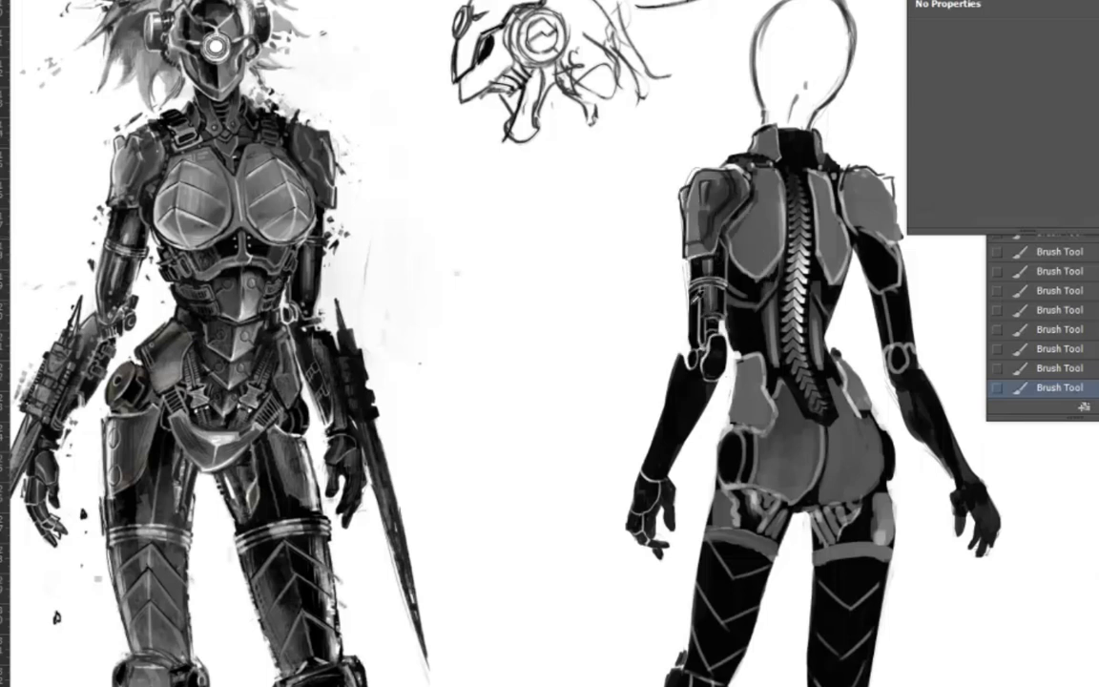
drag(458, 344, 482, 329)
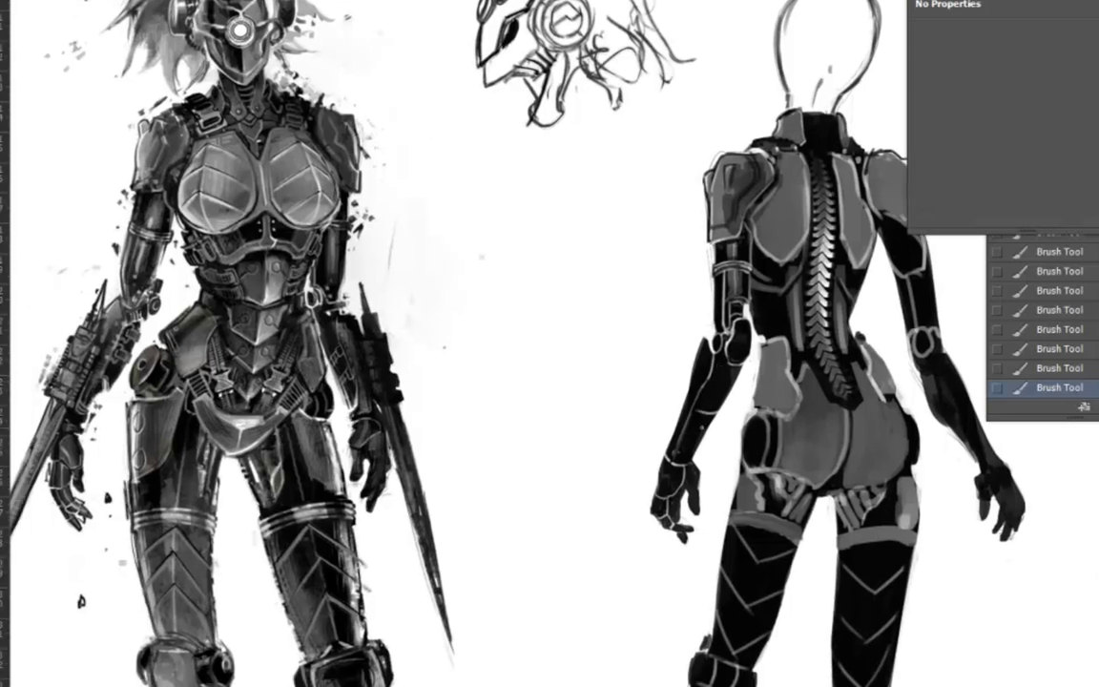
drag(668, 328, 655, 363)
mouse_move(695, 308)
mouse_down()
mouse_move(675, 371)
mouse_move(721, 343)
mouse_up()
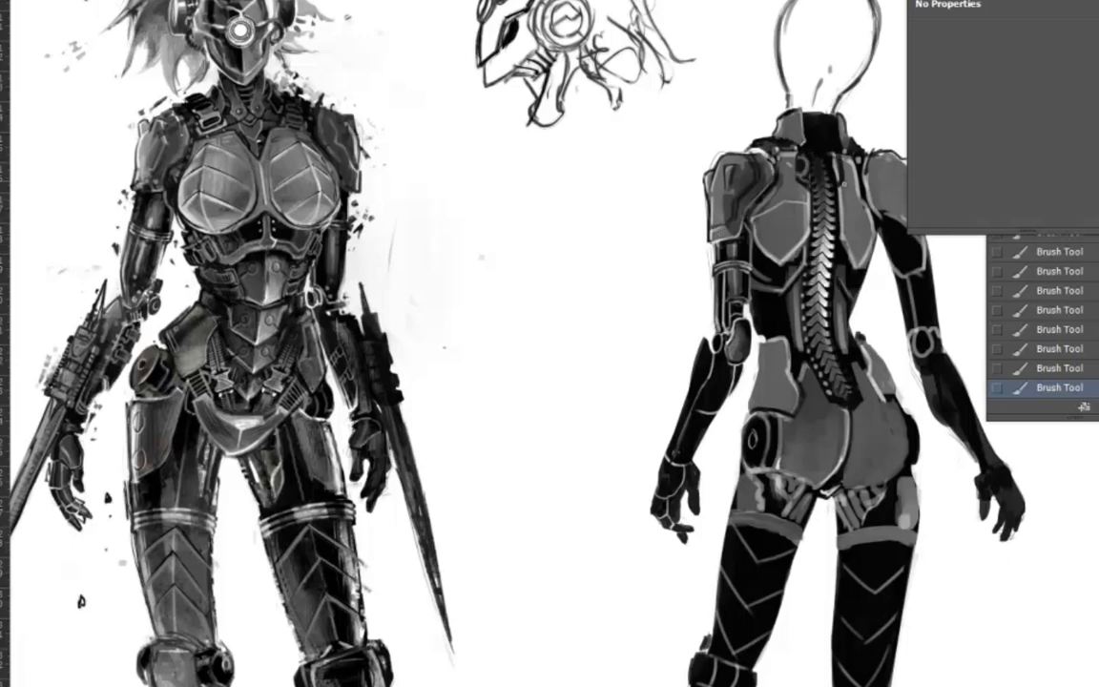
Add round bolts beside the top of the back-view figure's spine and paint rib-like lines across the waist
drag(801, 157, 802, 181)
alt+click(749, 283)
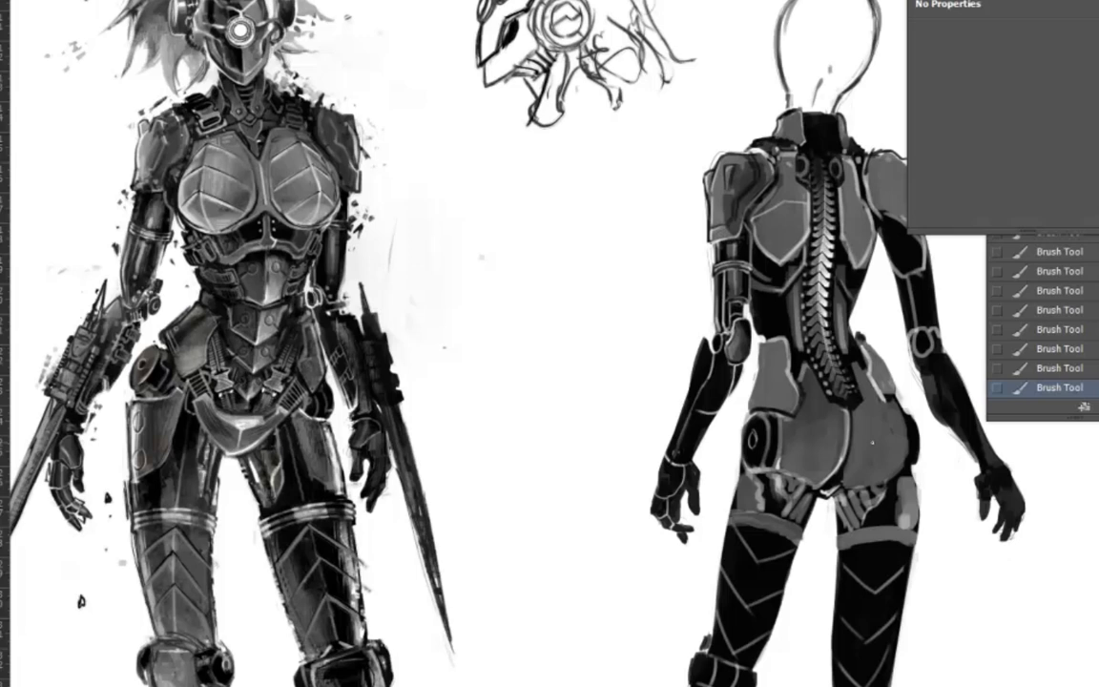
alt+click(695, 407)
drag(845, 295, 845, 351)
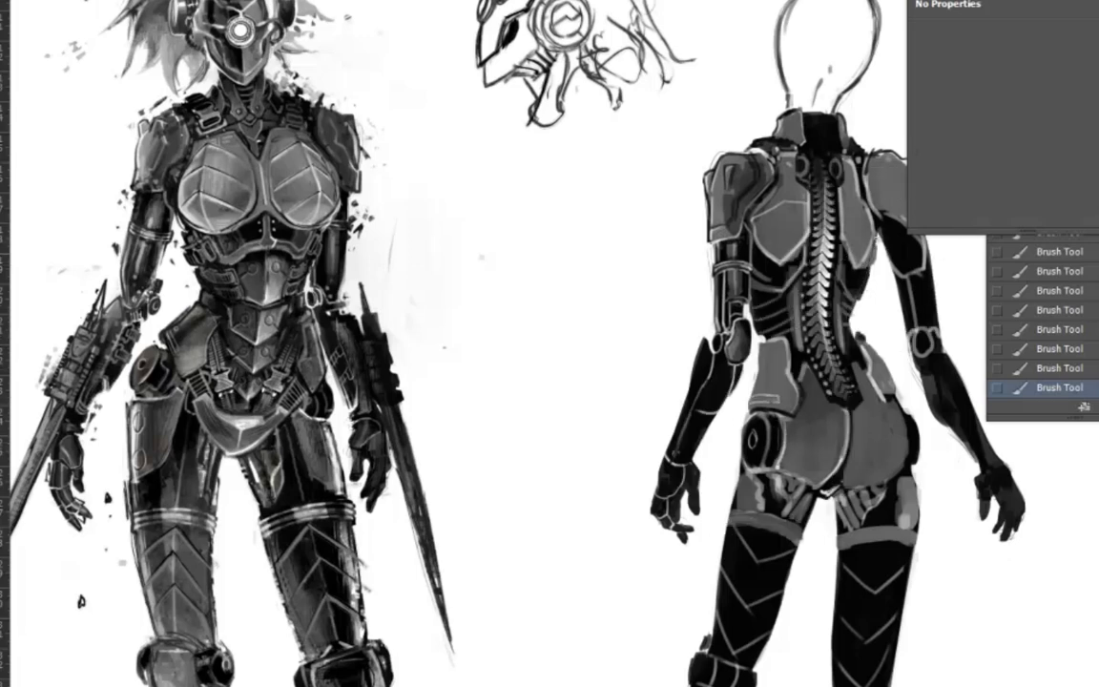
Paint an inner panel on the back-view figure's other shoulder pad and an angled seam on the adjoining back plate
drag(788, 201, 773, 237)
drag(704, 165, 677, 238)
drag(790, 186, 768, 243)
mouse_move(821, 198)
mouse_down()
mouse_move(667, 245)
mouse_move(683, 250)
mouse_up()
drag(694, 192, 653, 243)
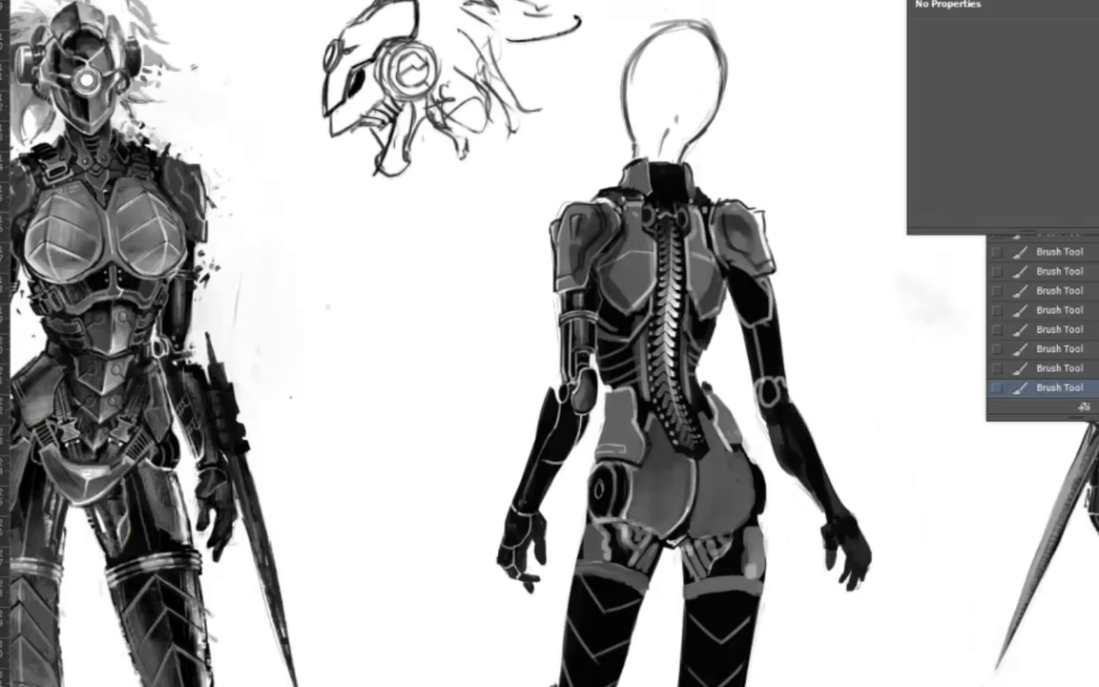
Add mechanical lines to the back-view collar, bolts to the back and hip plates, and dark edges around the hip plates
drag(658, 175, 670, 206)
mouse_move(641, 339)
mouse_down()
mouse_move(668, 393)
mouse_move(638, 408)
mouse_up()
drag(580, 372, 629, 403)
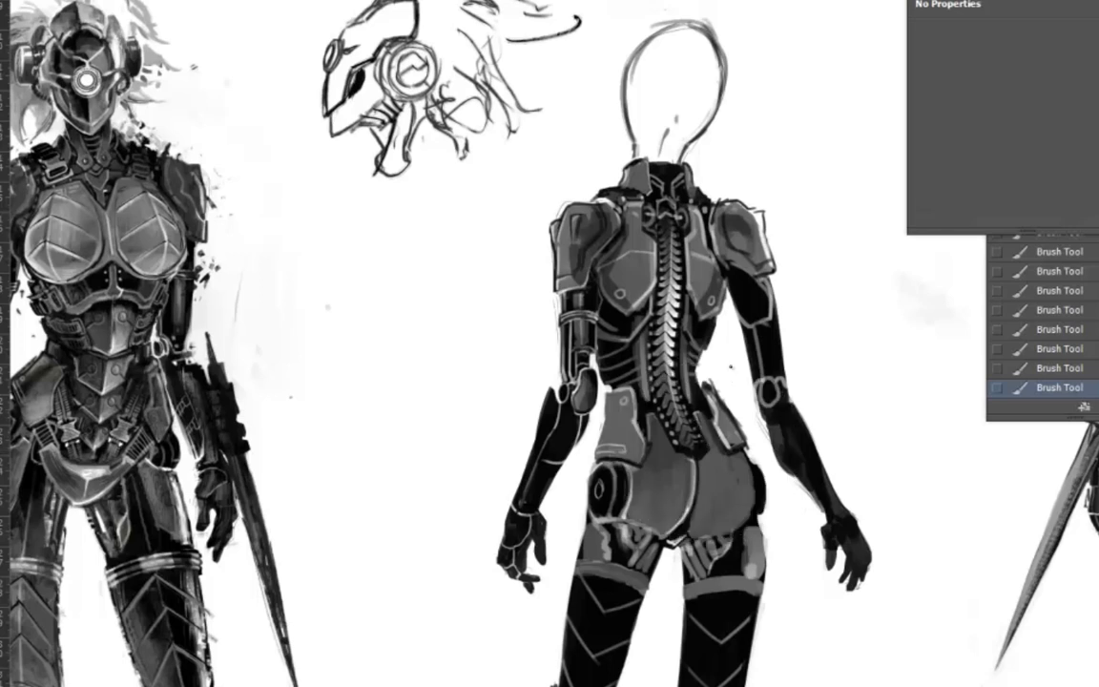
mouse_move(545, 355)
mouse_down()
mouse_move(532, 469)
mouse_move(622, 457)
mouse_up()
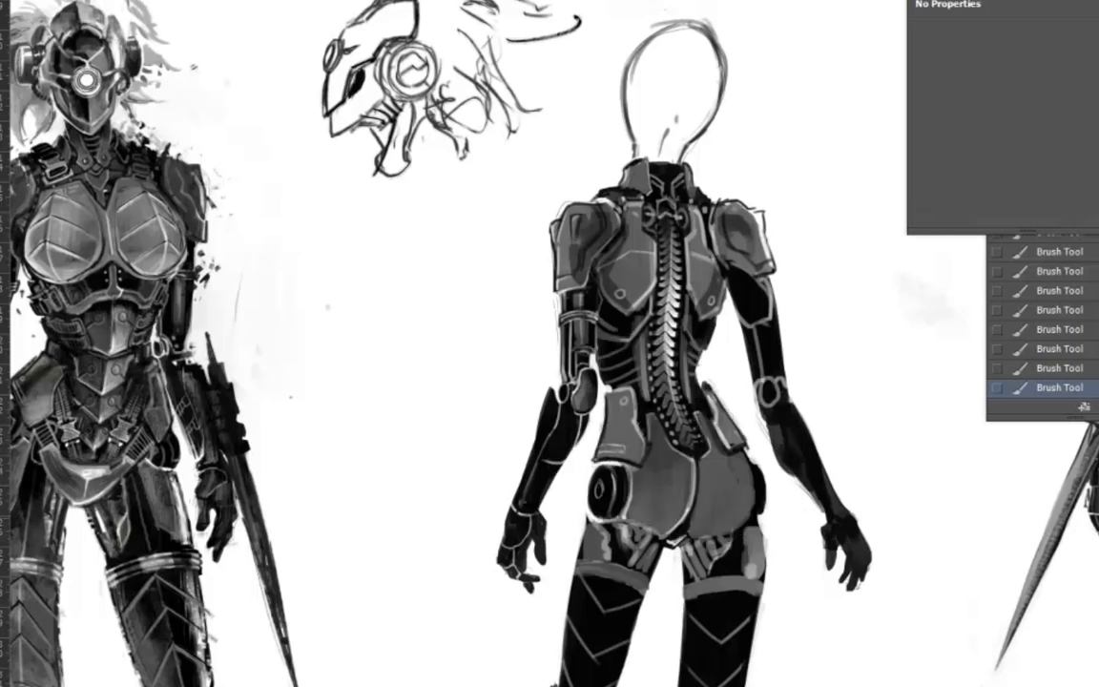
Shade the back-view figure's back, buttock and hip plates with highlights on a new layer and add bands to the arm
key(ctrl+minus)
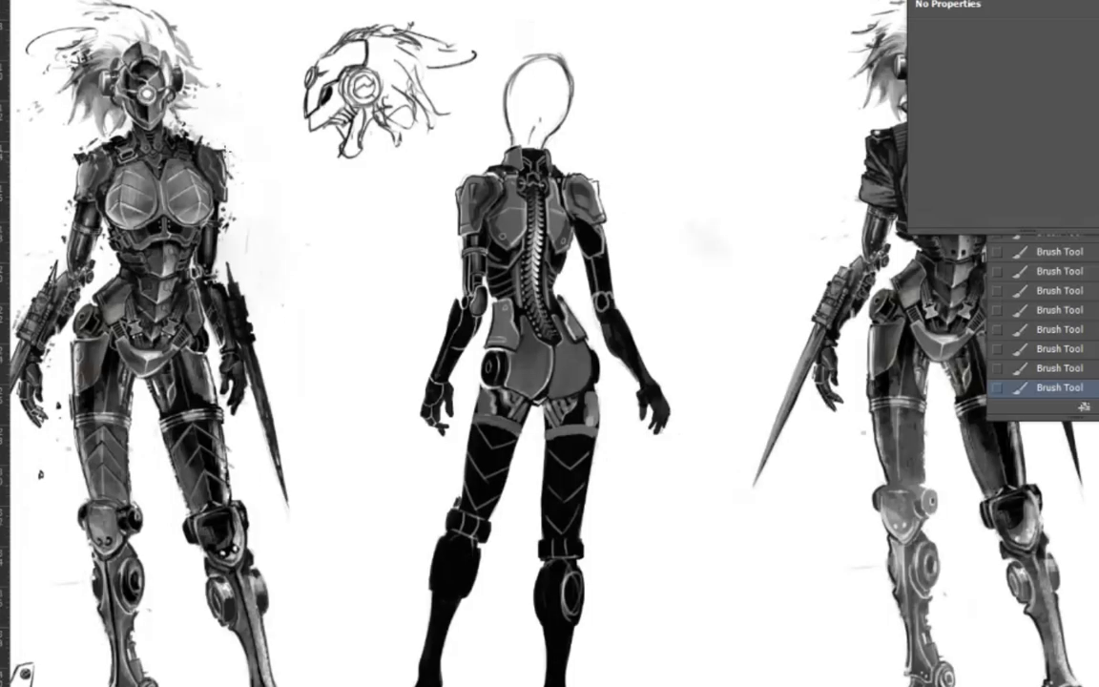
key(ctrl+shift+alt+n)
drag(552, 326, 565, 365)
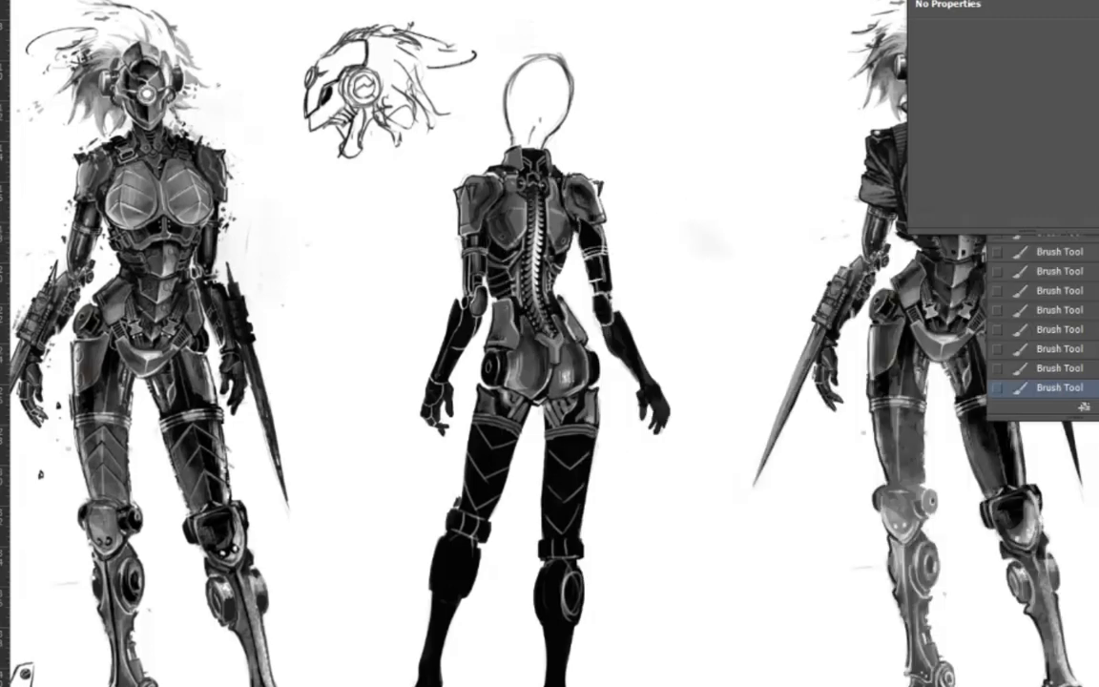
Highlight the back-view figure's thighs and calf disc, and paint an ankle plate and segmented high heel on one leg
drag(509, 297, 566, 183)
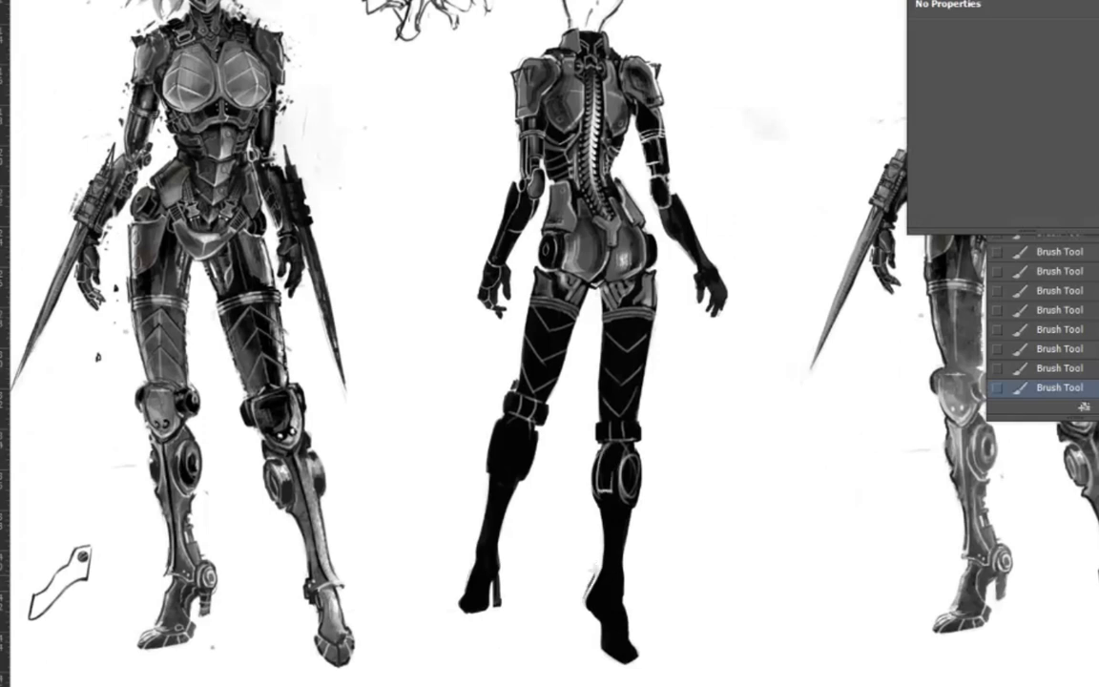
drag(596, 531, 598, 582)
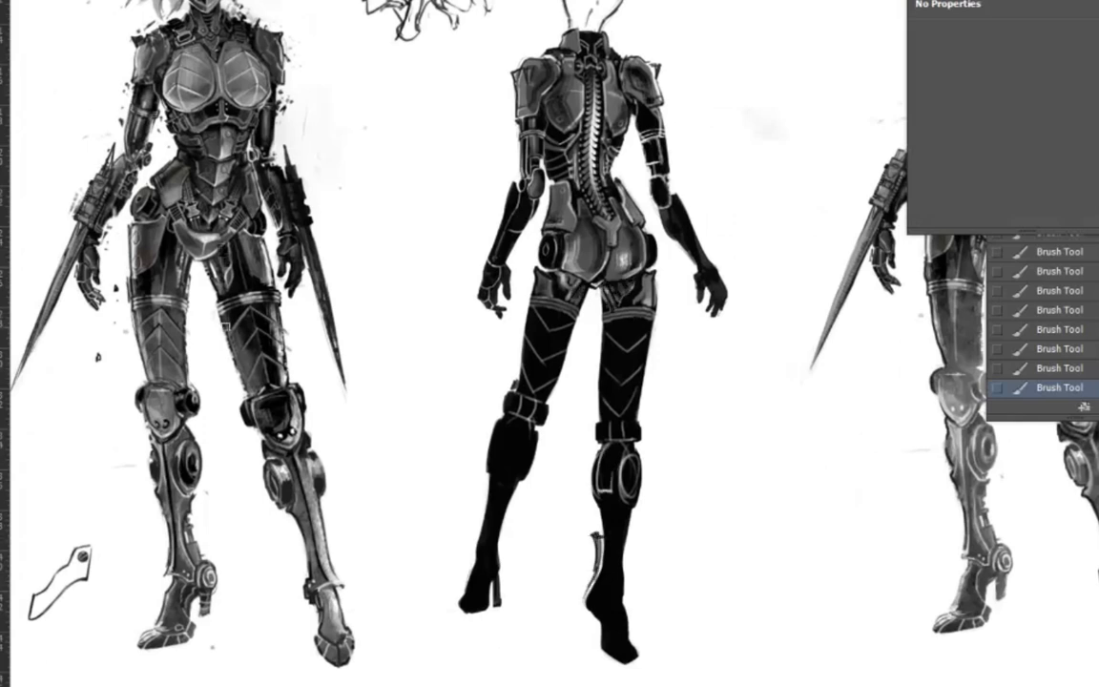
drag(539, 318, 568, 401)
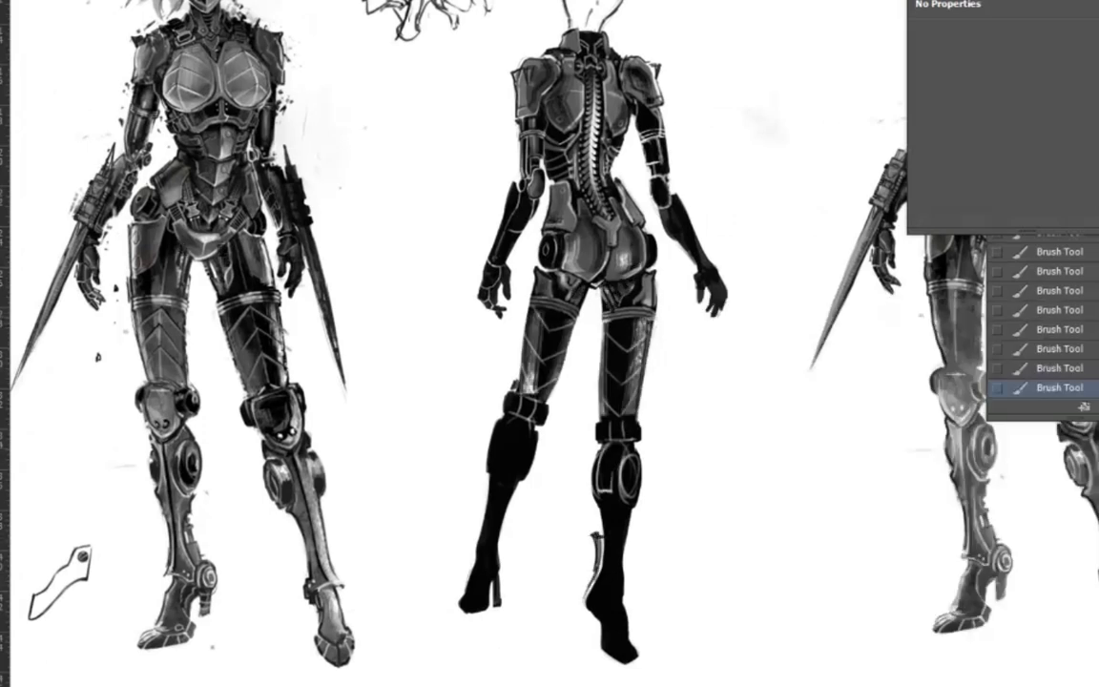
drag(618, 456, 628, 500)
drag(584, 548, 587, 635)
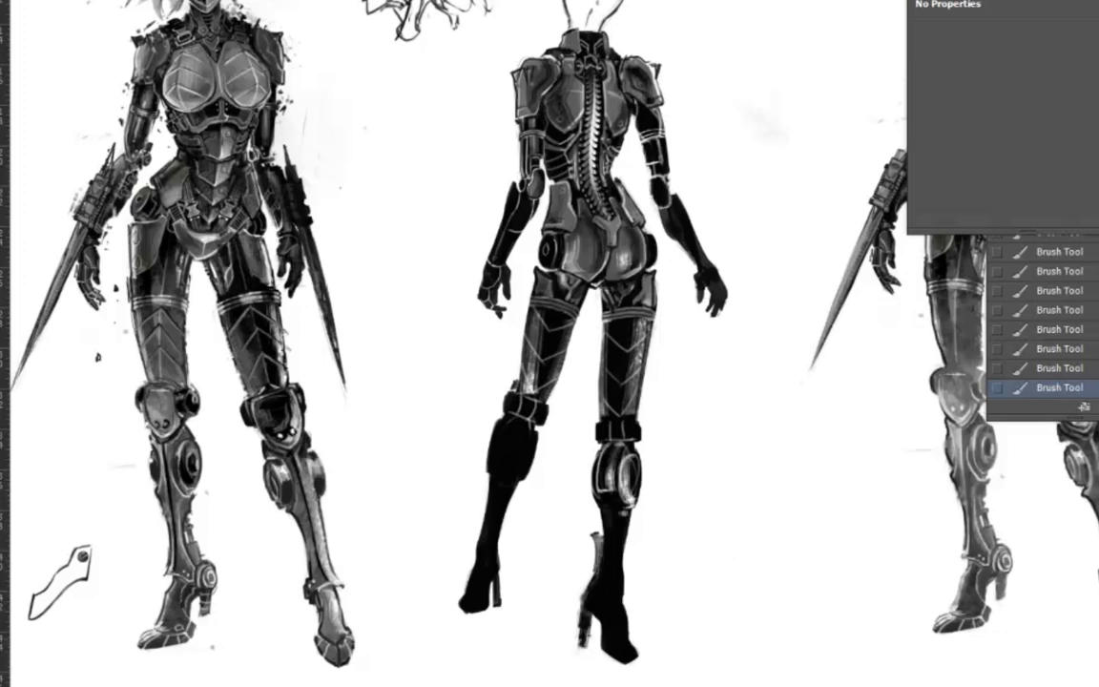
drag(612, 501, 615, 589)
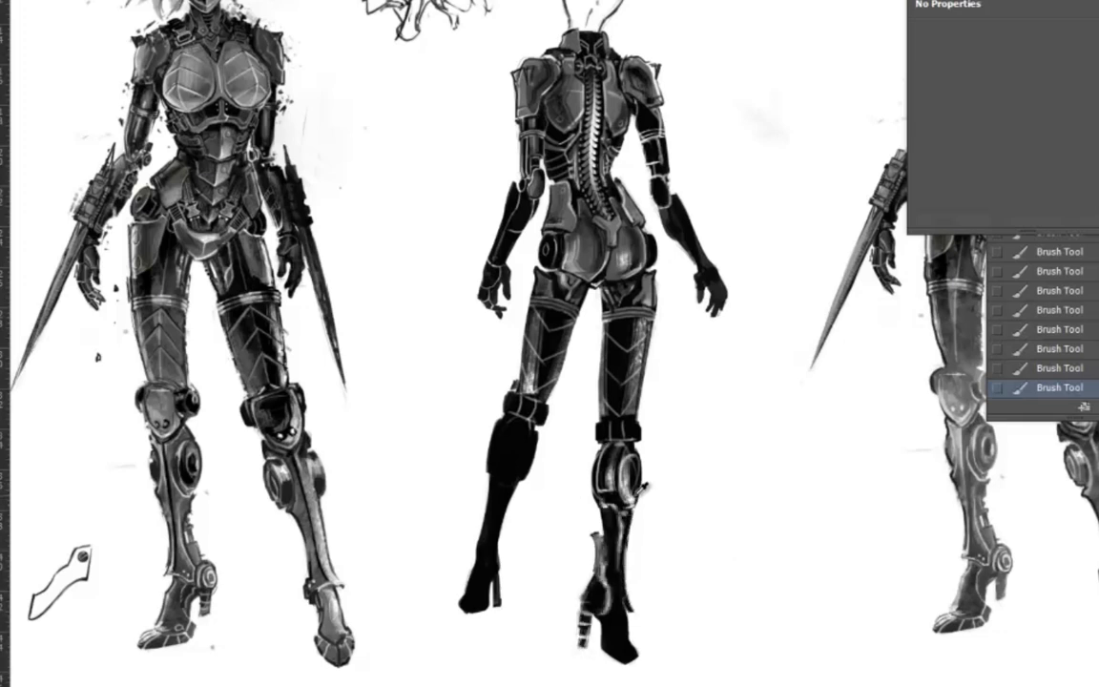
Refine the back-view calf disc, paint a highlighted plate on the other calf and ankle, and touch up the front-view knees and shins
drag(565, 413, 568, 450)
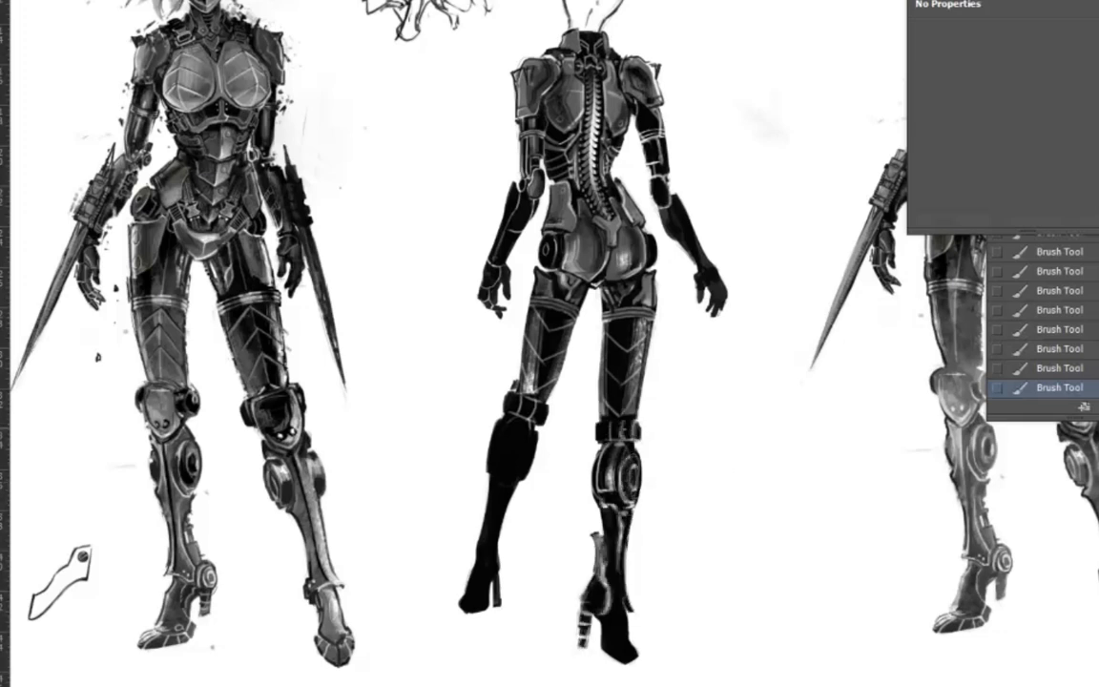
drag(162, 281, 171, 336)
drag(151, 341, 118, 348)
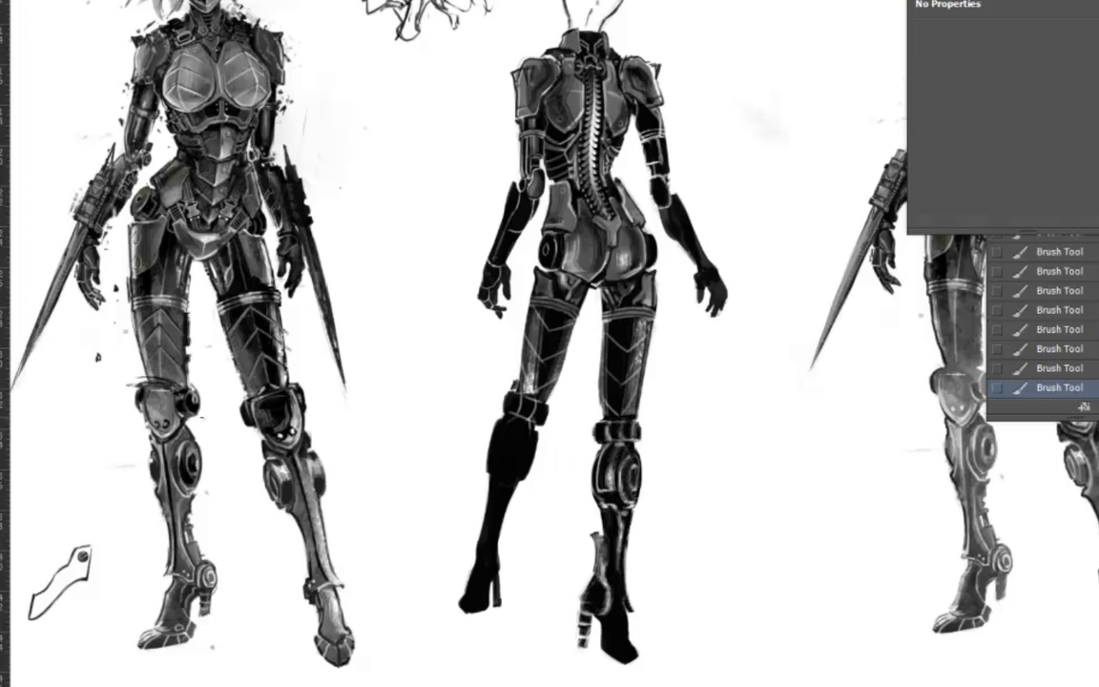
drag(175, 398, 180, 439)
mouse_move(257, 443)
mouse_down()
mouse_move(288, 518)
mouse_move(300, 595)
mouse_up()
drag(444, 464, 444, 512)
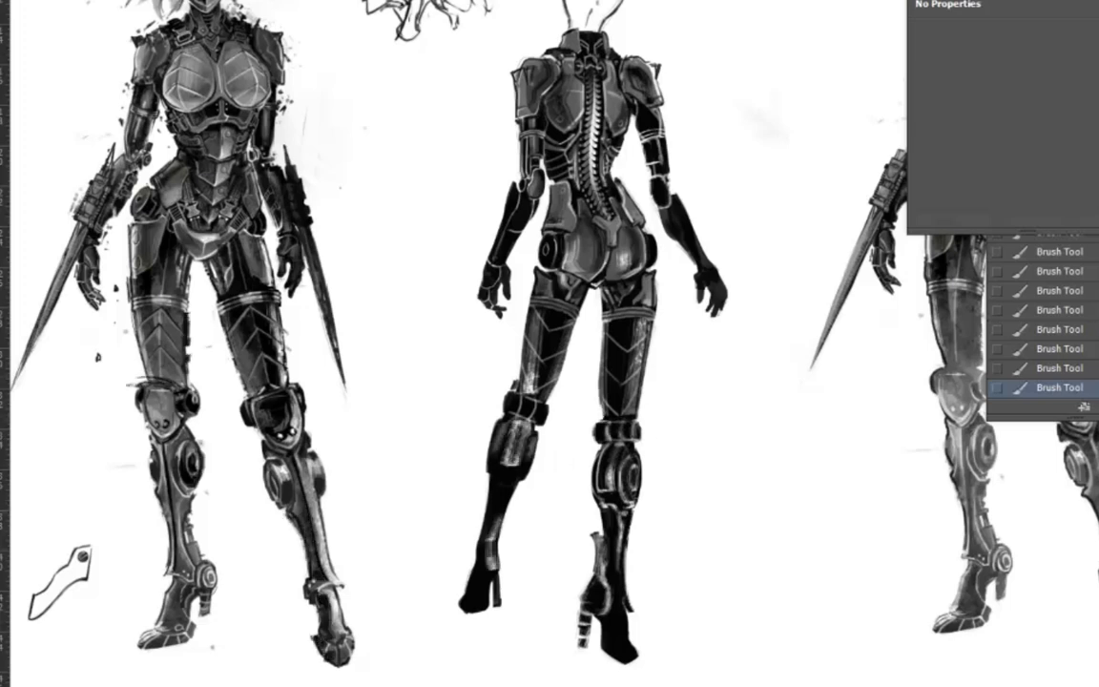
Add bands and seam lines to the back-view forearms and hand, and paint shin seams, ankle plates and pointed toes on the boots
scroll(494, 309, up, 3)
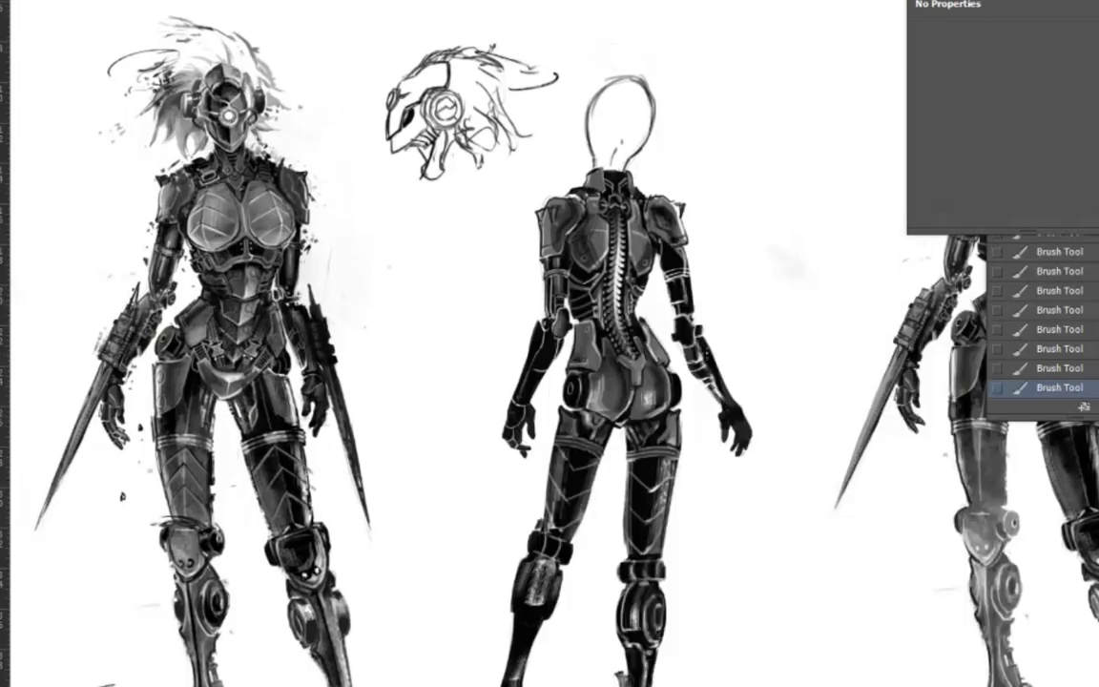
scroll(639, 419, down, 3)
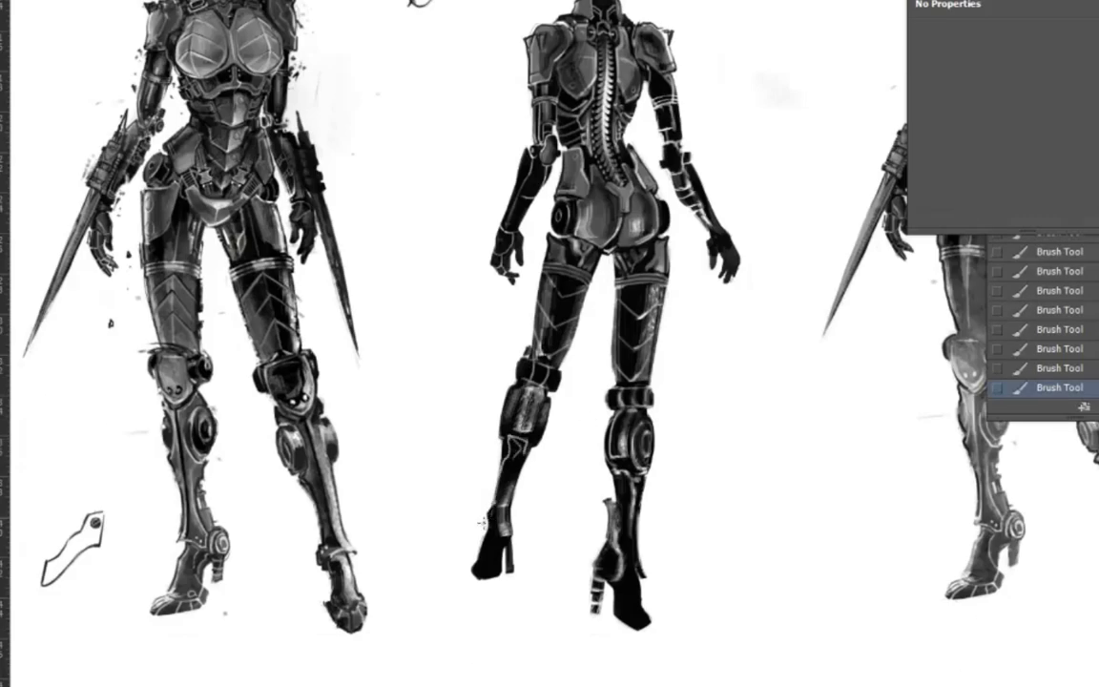
drag(494, 496, 477, 567)
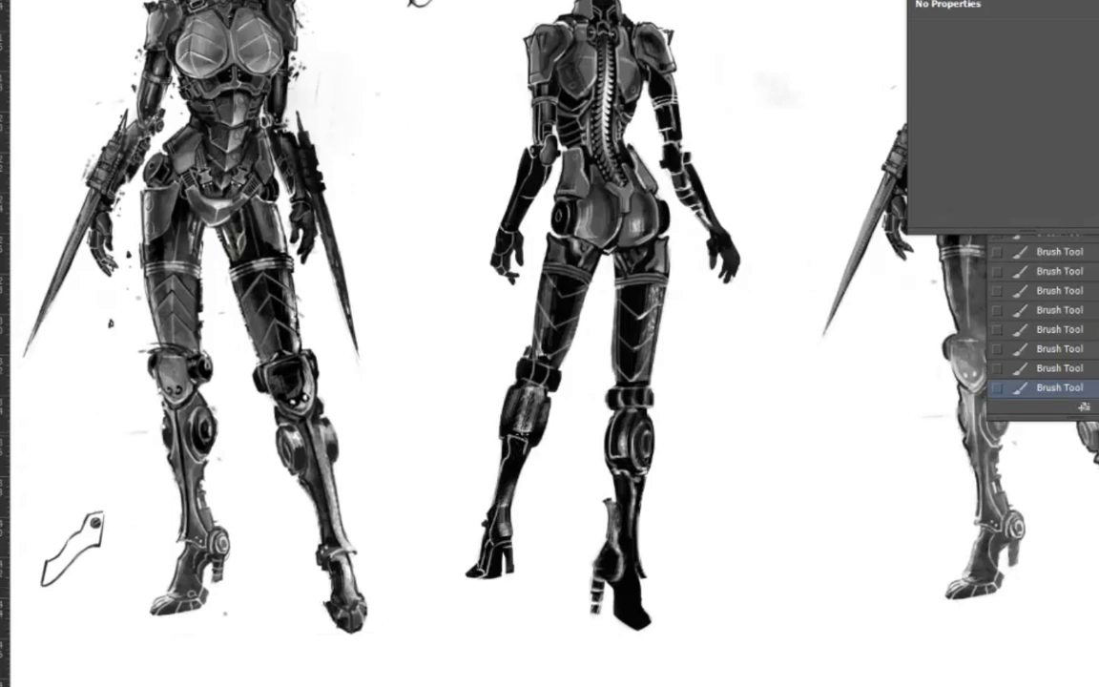
drag(519, 386, 518, 434)
scroll(551, 334, up, 1)
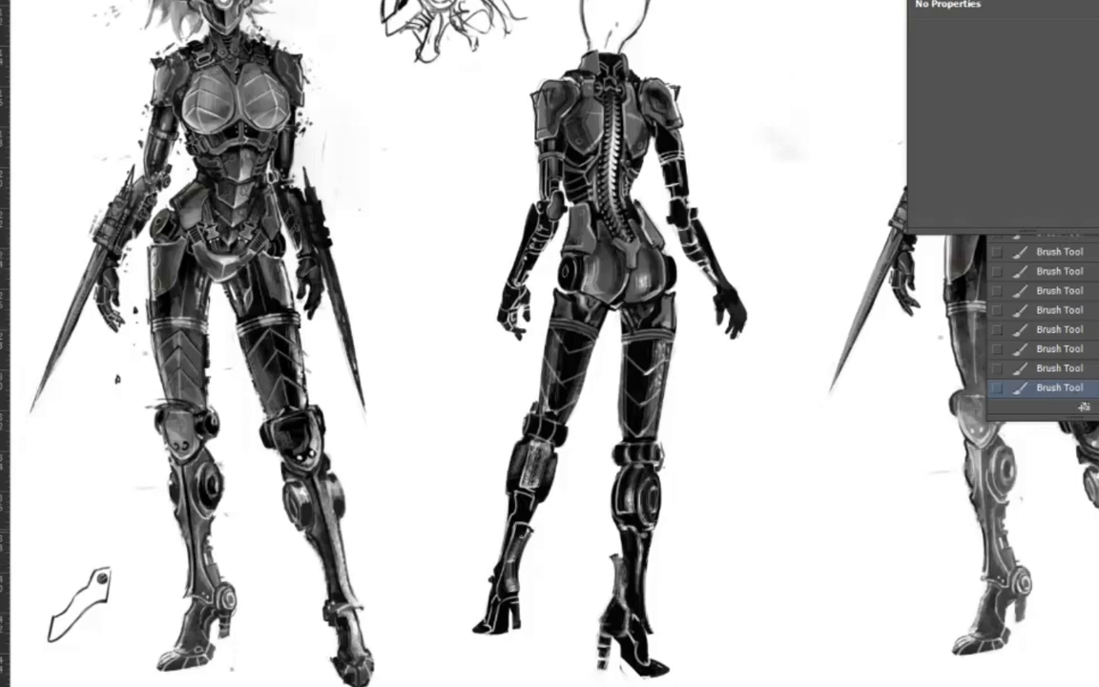
Paste the updated front-view body over the jacketed variant, align it, and erase the parts covering the jacket and collar
scroll(550, 343, down, 3)
scroll(549, 344, up, 2)
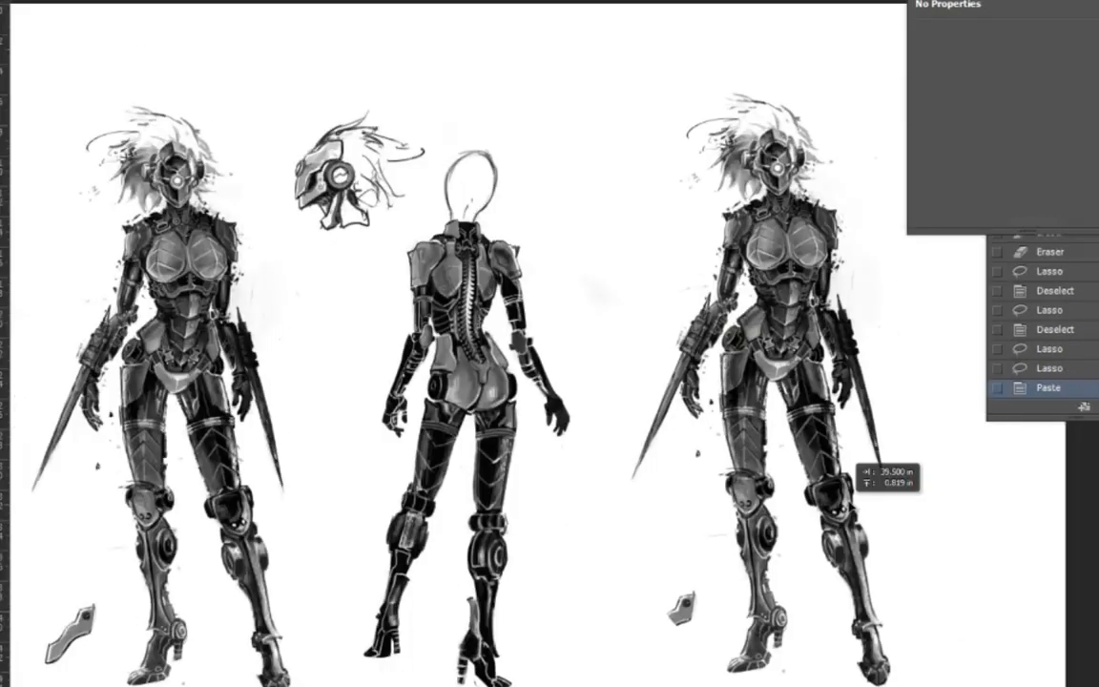
scroll(740, 545, up, 3)
scroll(740, 546, down, 2)
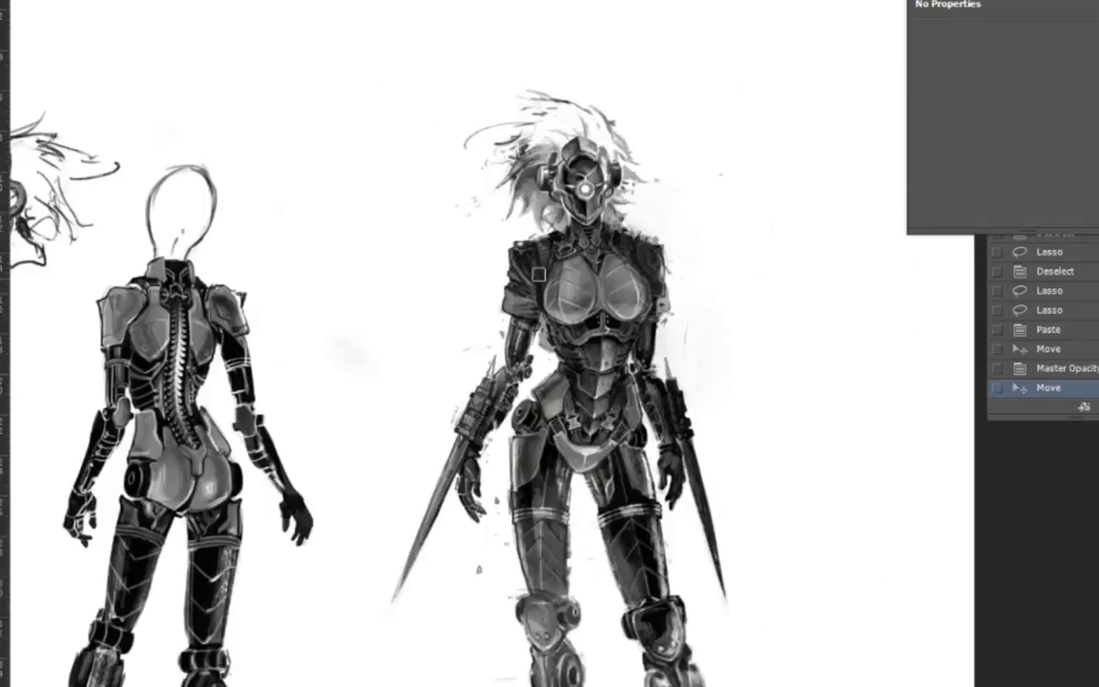
drag(487, 217, 494, 314)
mouse_move(552, 190)
mouse_down()
mouse_move(572, 296)
mouse_move(606, 201)
mouse_up()
key(5)
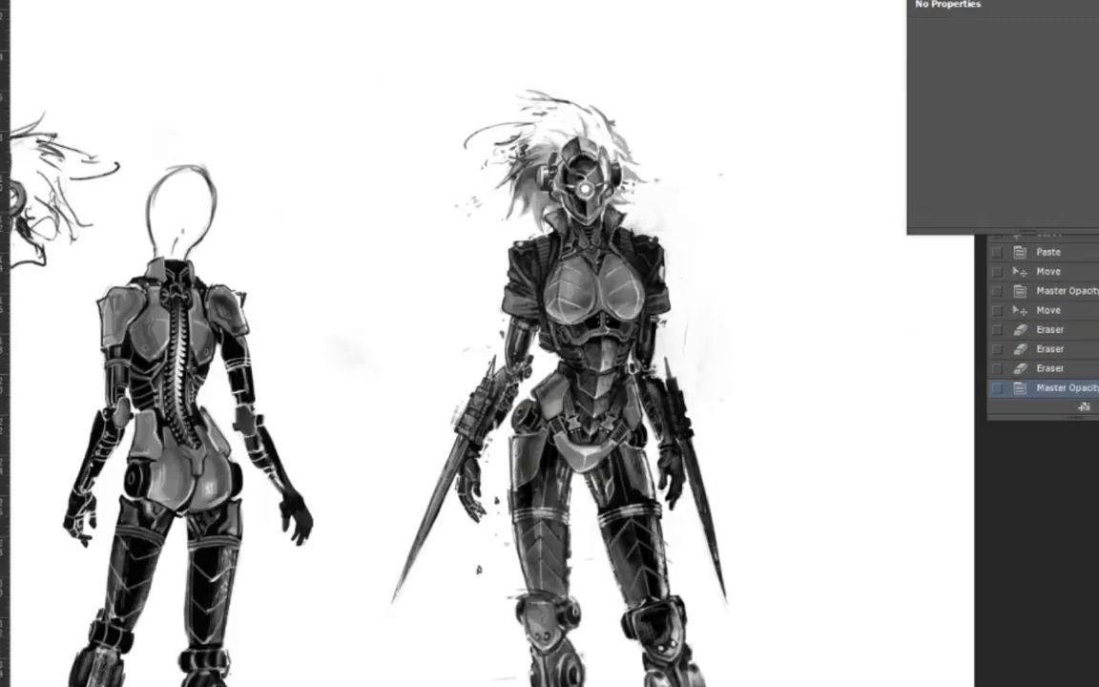
scroll(575, 313, down, 1)
drag(434, 606, 455, 592)
key(5)
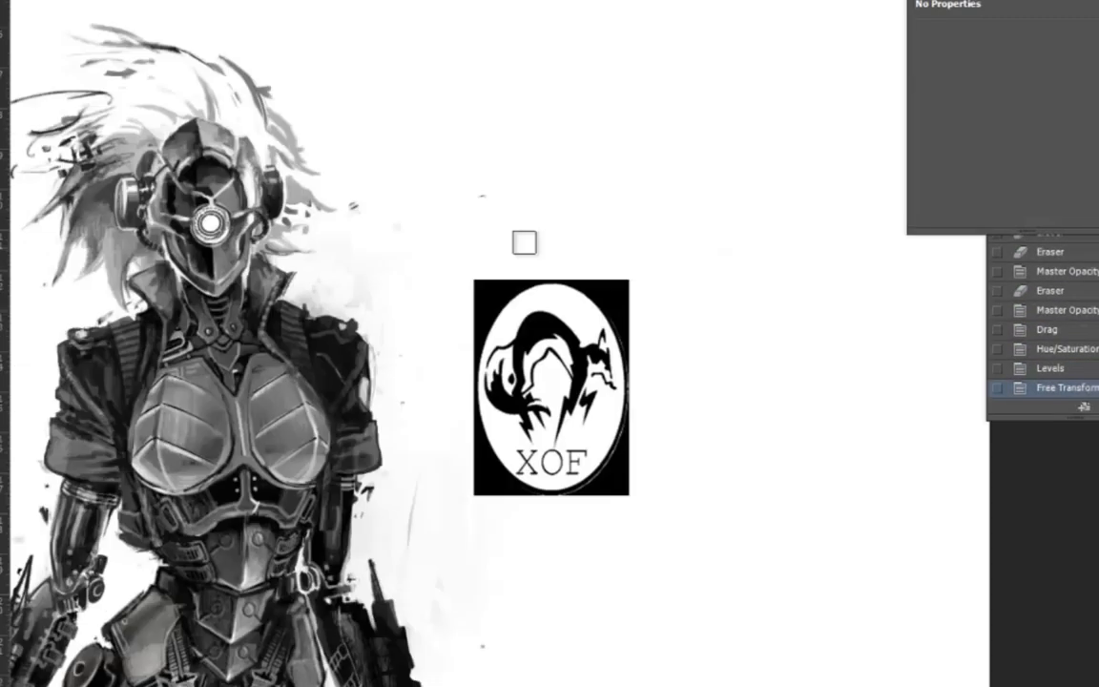
Erase the black corners around the oval XOF fox emblem beside the jacketed figure
drag(524, 241, 534, 250)
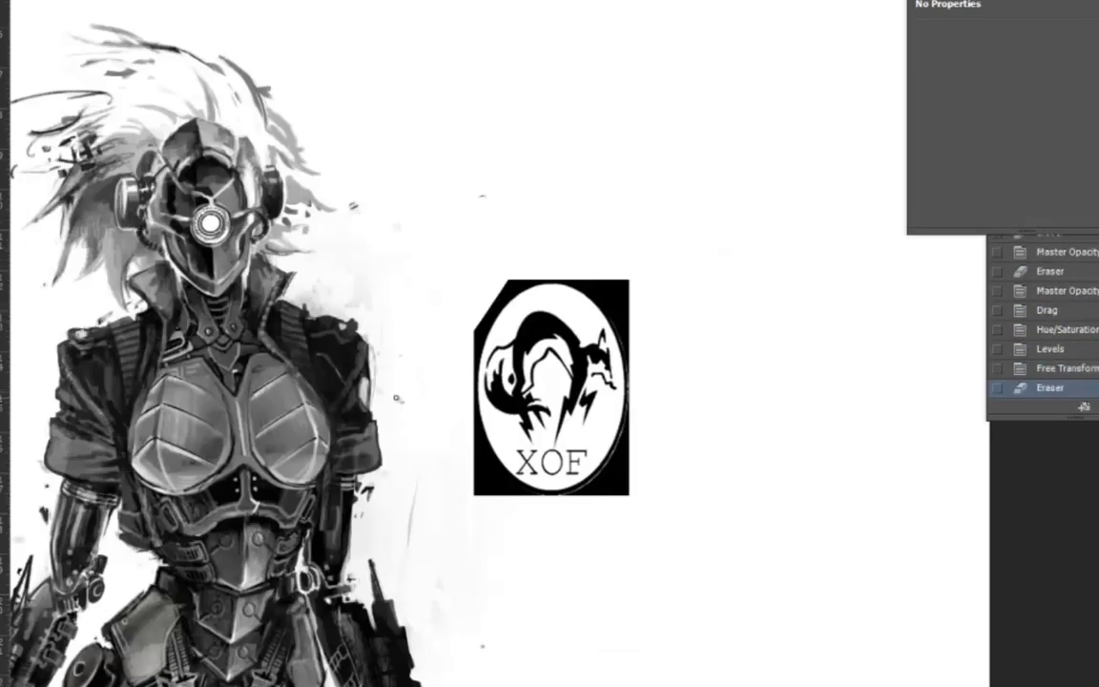
drag(458, 401, 396, 399)
drag(410, 388, 396, 399)
drag(396, 399, 410, 409)
mouse_move(496, 286)
mouse_down()
mouse_move(568, 276)
mouse_move(479, 363)
mouse_move(488, 482)
mouse_move(572, 492)
mouse_up()
drag(620, 448, 606, 466)
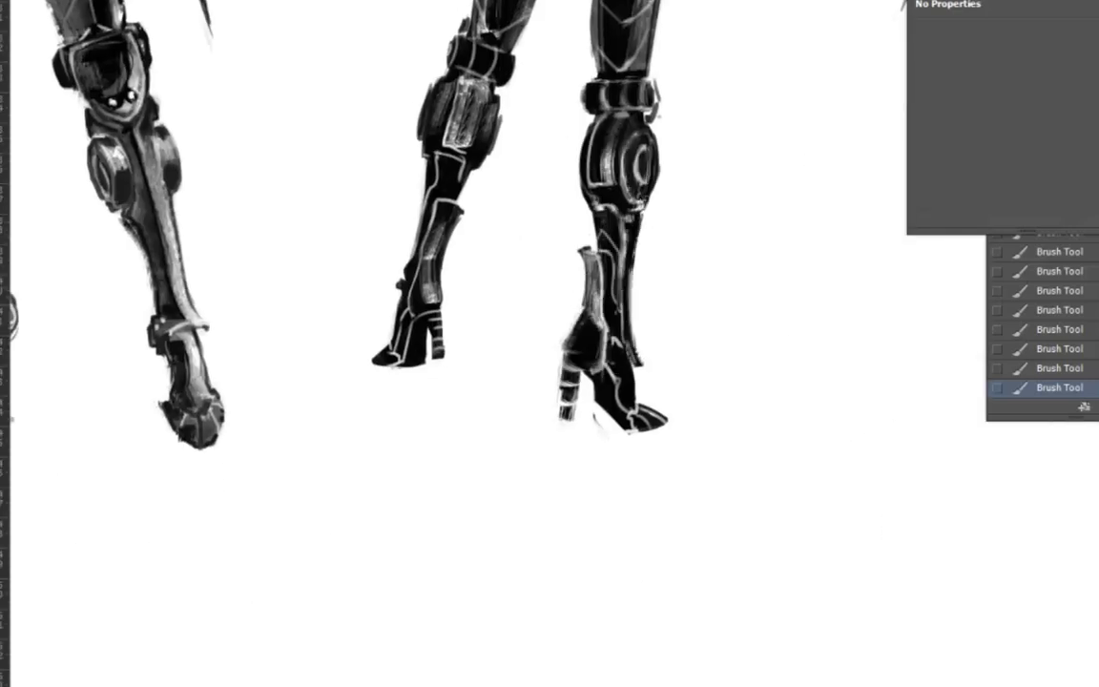
Paint a curved spur behind the front-view ankle, oval ankle joints on both back-view boots, and vertical lines on the heels
drag(553, 295, 687, 272)
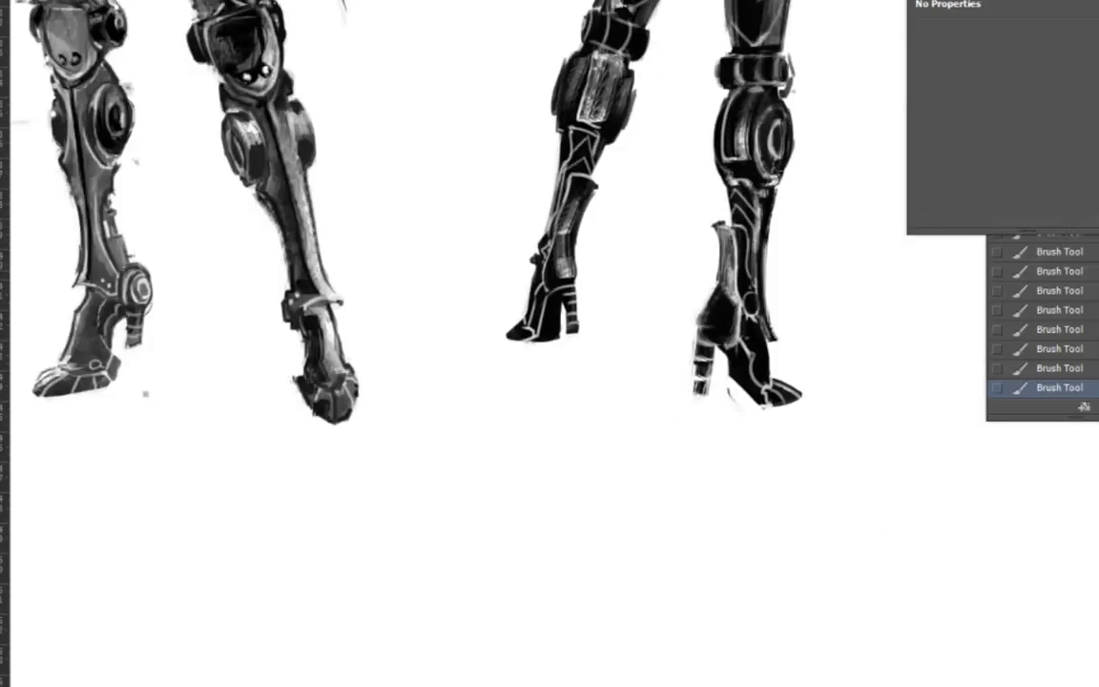
mouse_move(122, 206)
mouse_down()
mouse_move(135, 181)
mouse_move(149, 284)
mouse_up()
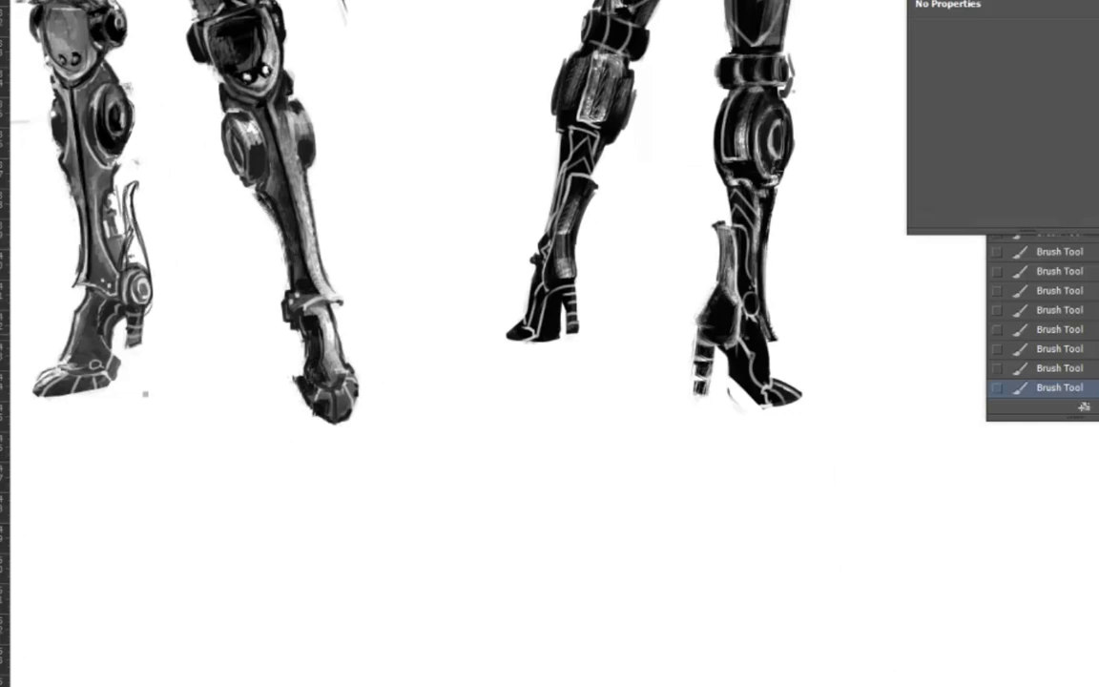
drag(747, 289, 746, 291)
drag(541, 260, 540, 261)
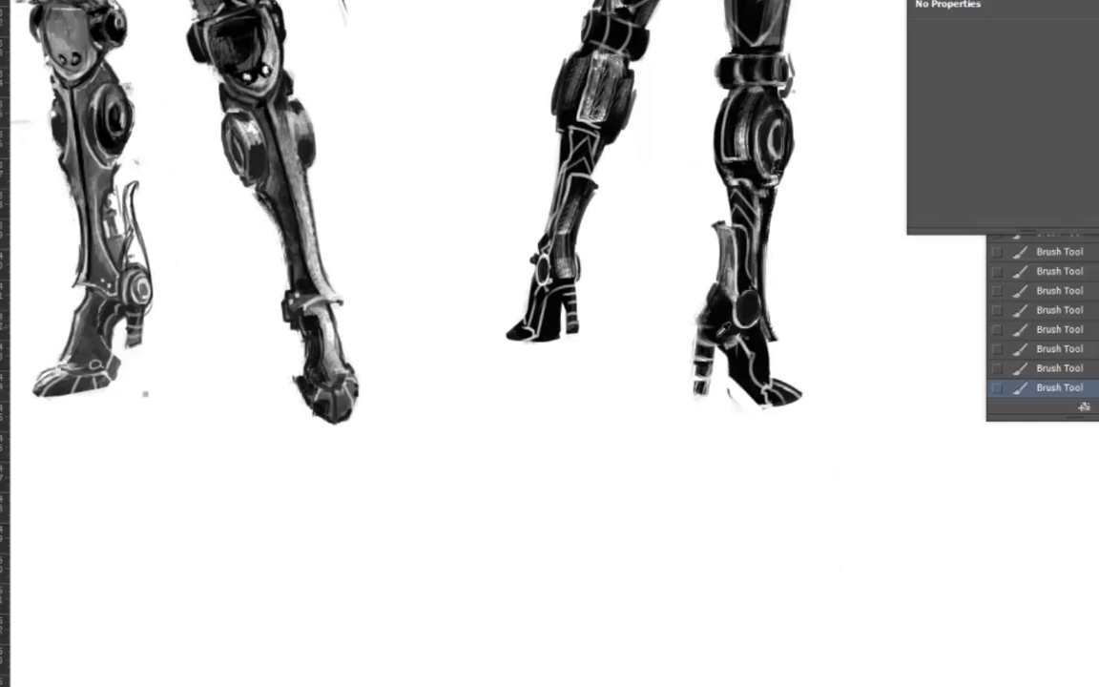
mouse_move(710, 344)
mouse_down()
mouse_move(702, 382)
mouse_move(706, 354)
mouse_up()
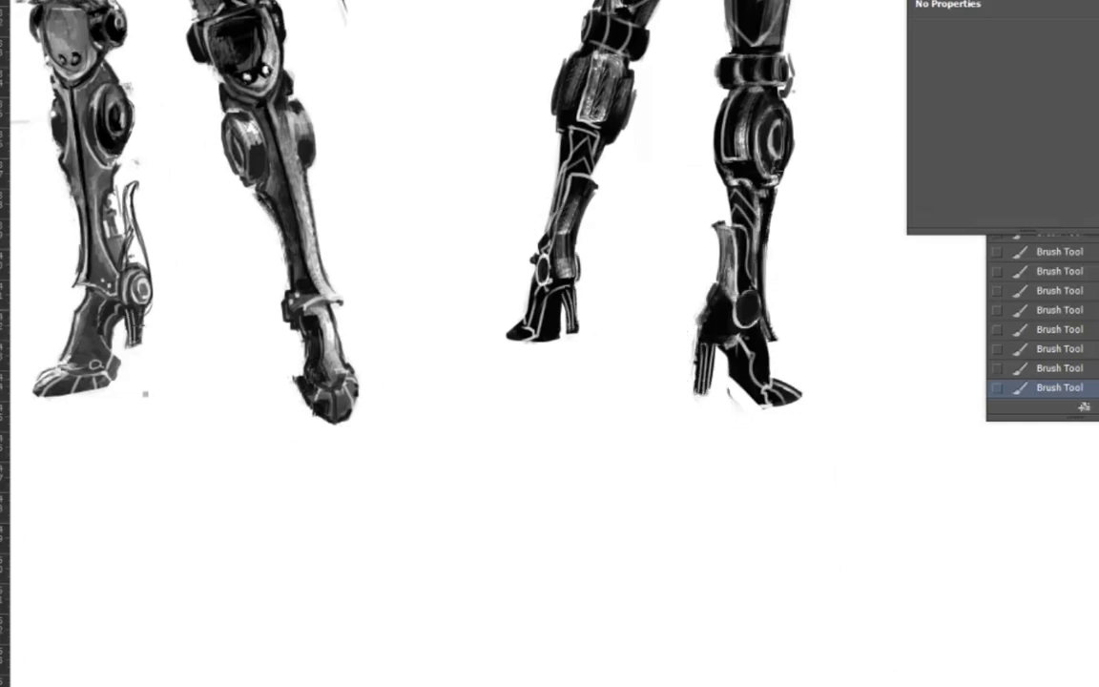
scroll(772, 412, down, 4)
scroll(773, 412, up, 2)
scroll(267, 513, down, 3)
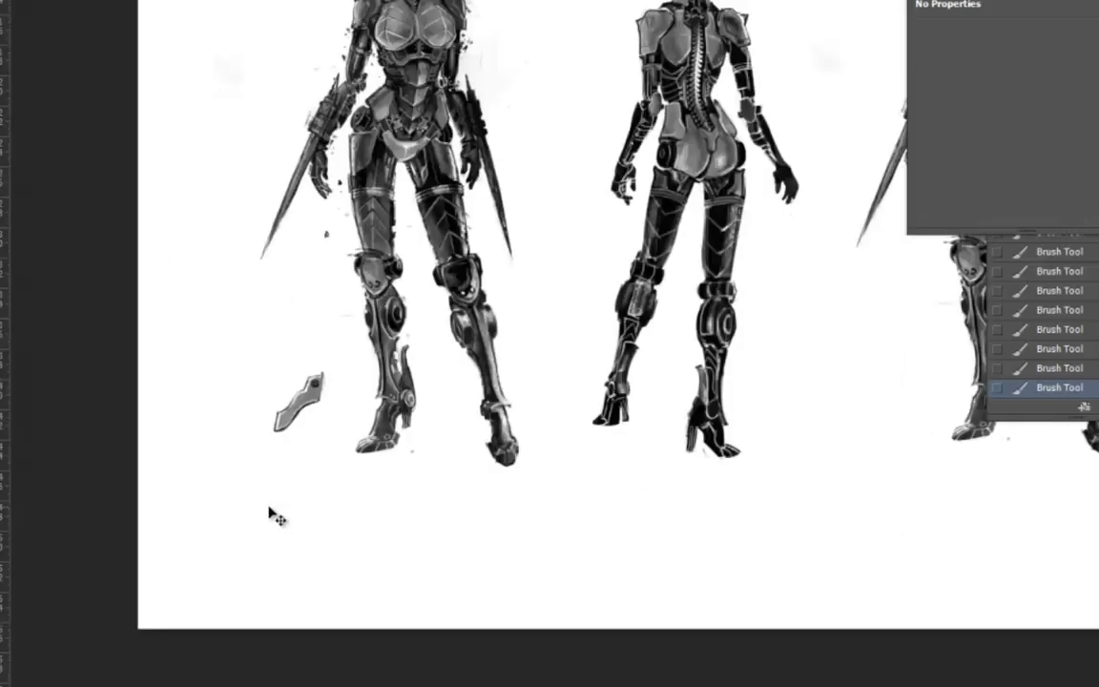
scroll(699, 363, up, 2)
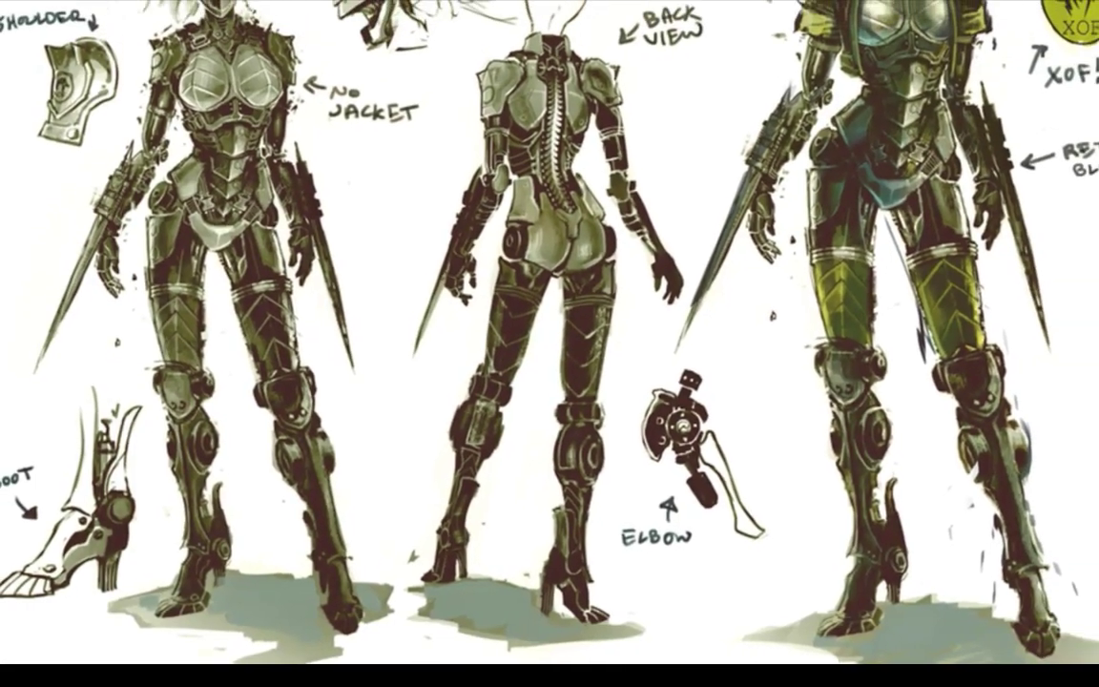